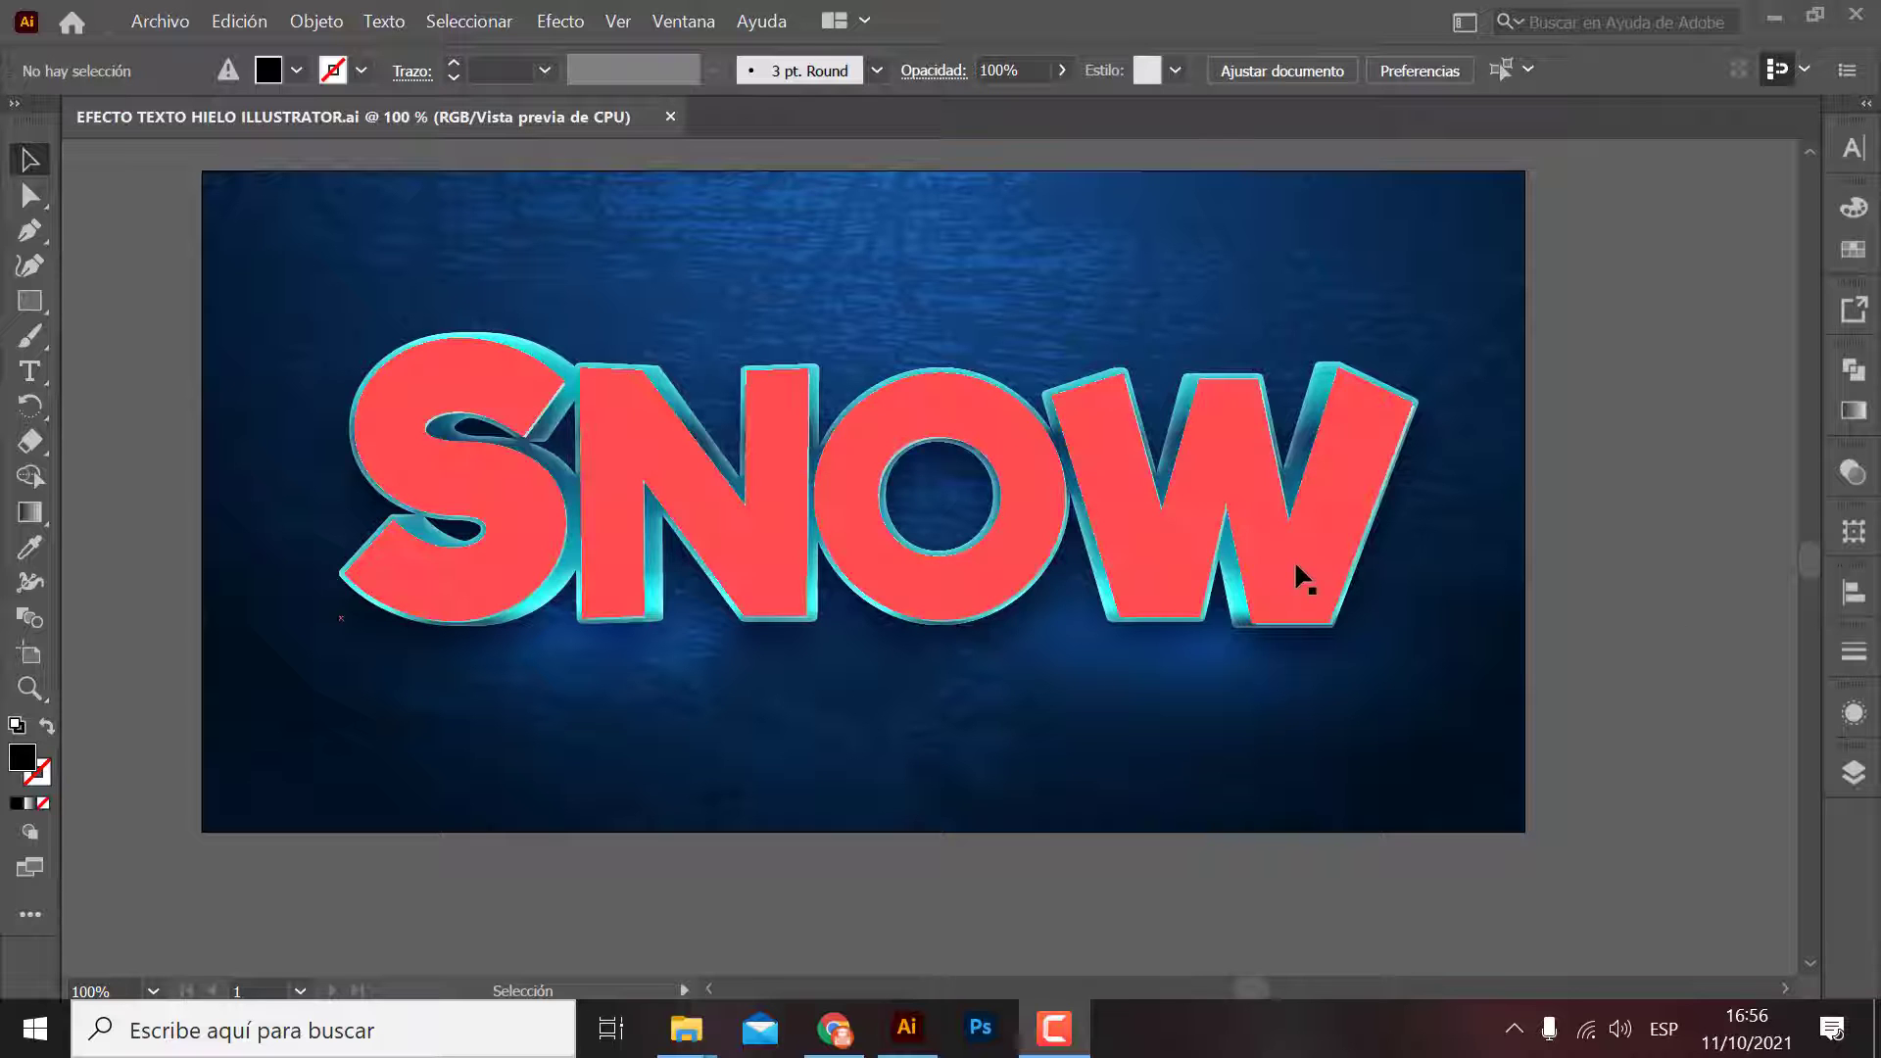
Step: View the finished SNOW ice-text artwork, then bring the MediaFire download page forward
left_click(1615, 617)
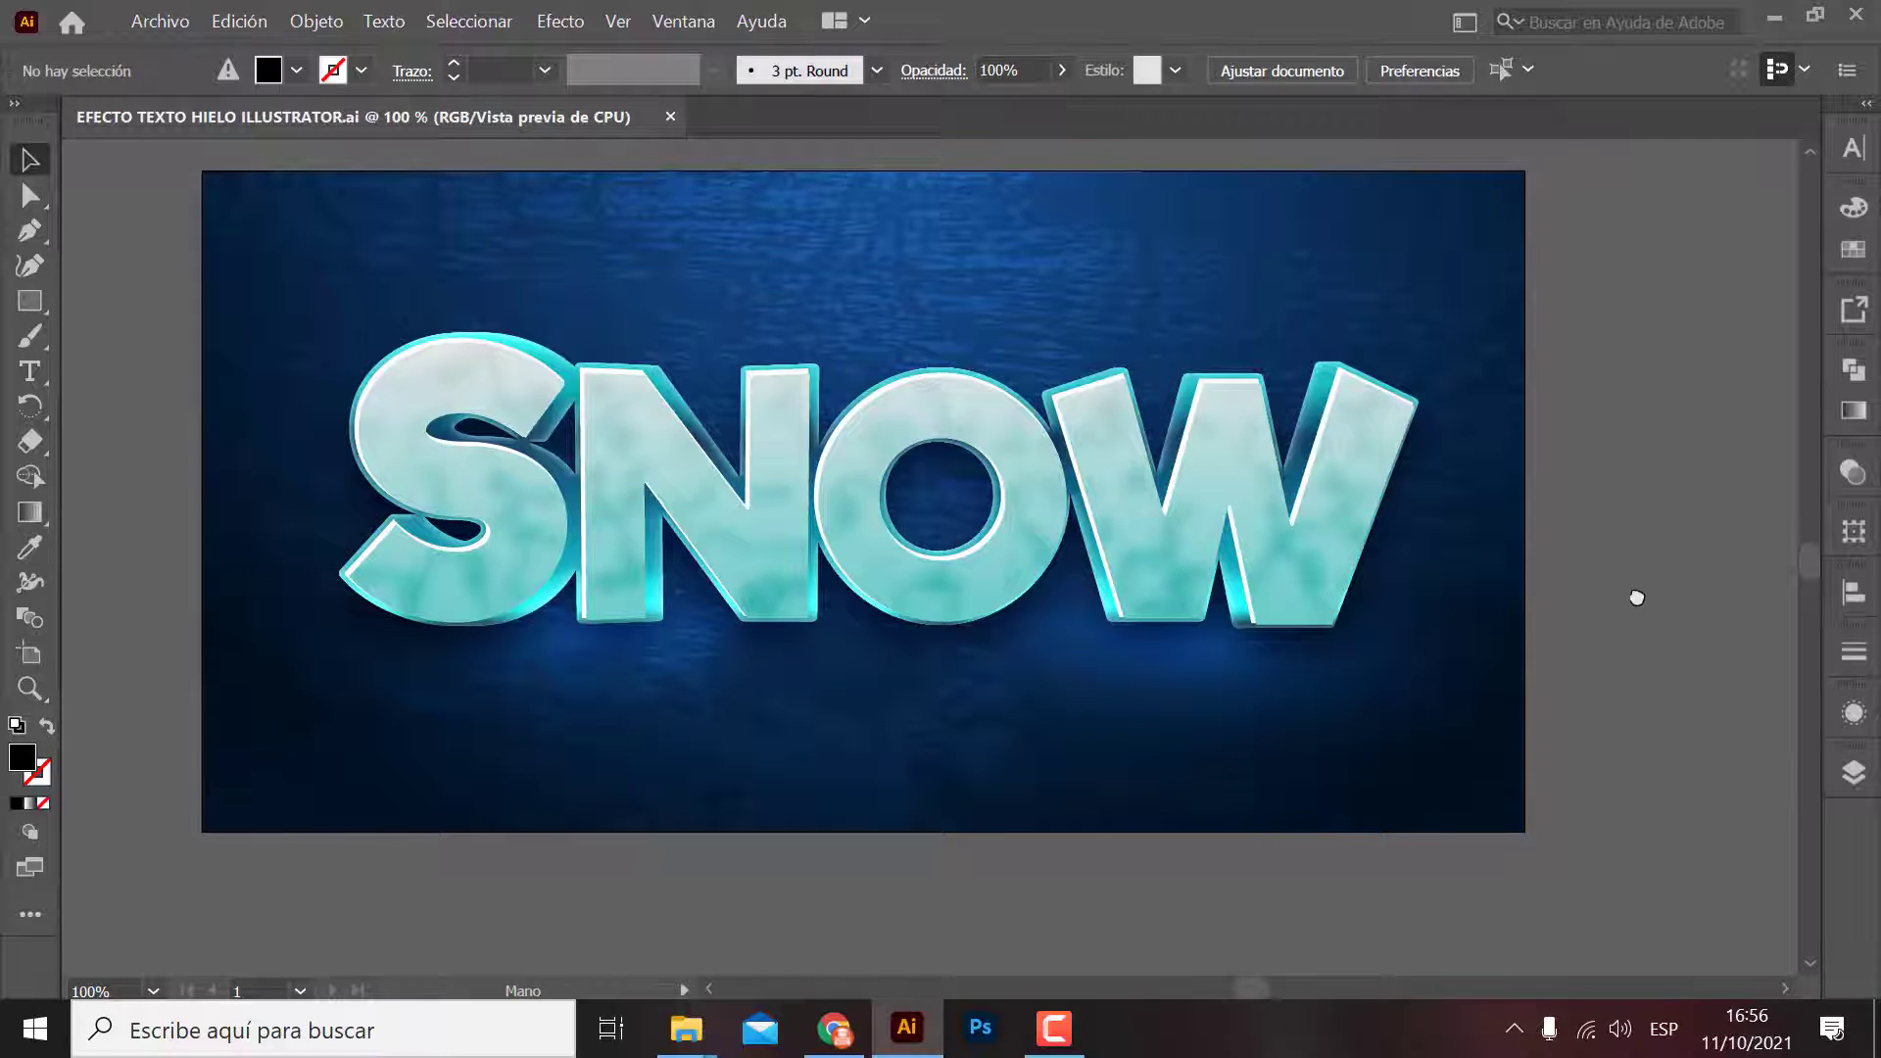
left_click_drag(1658, 614, 1584, 627)
left_click(834, 1029)
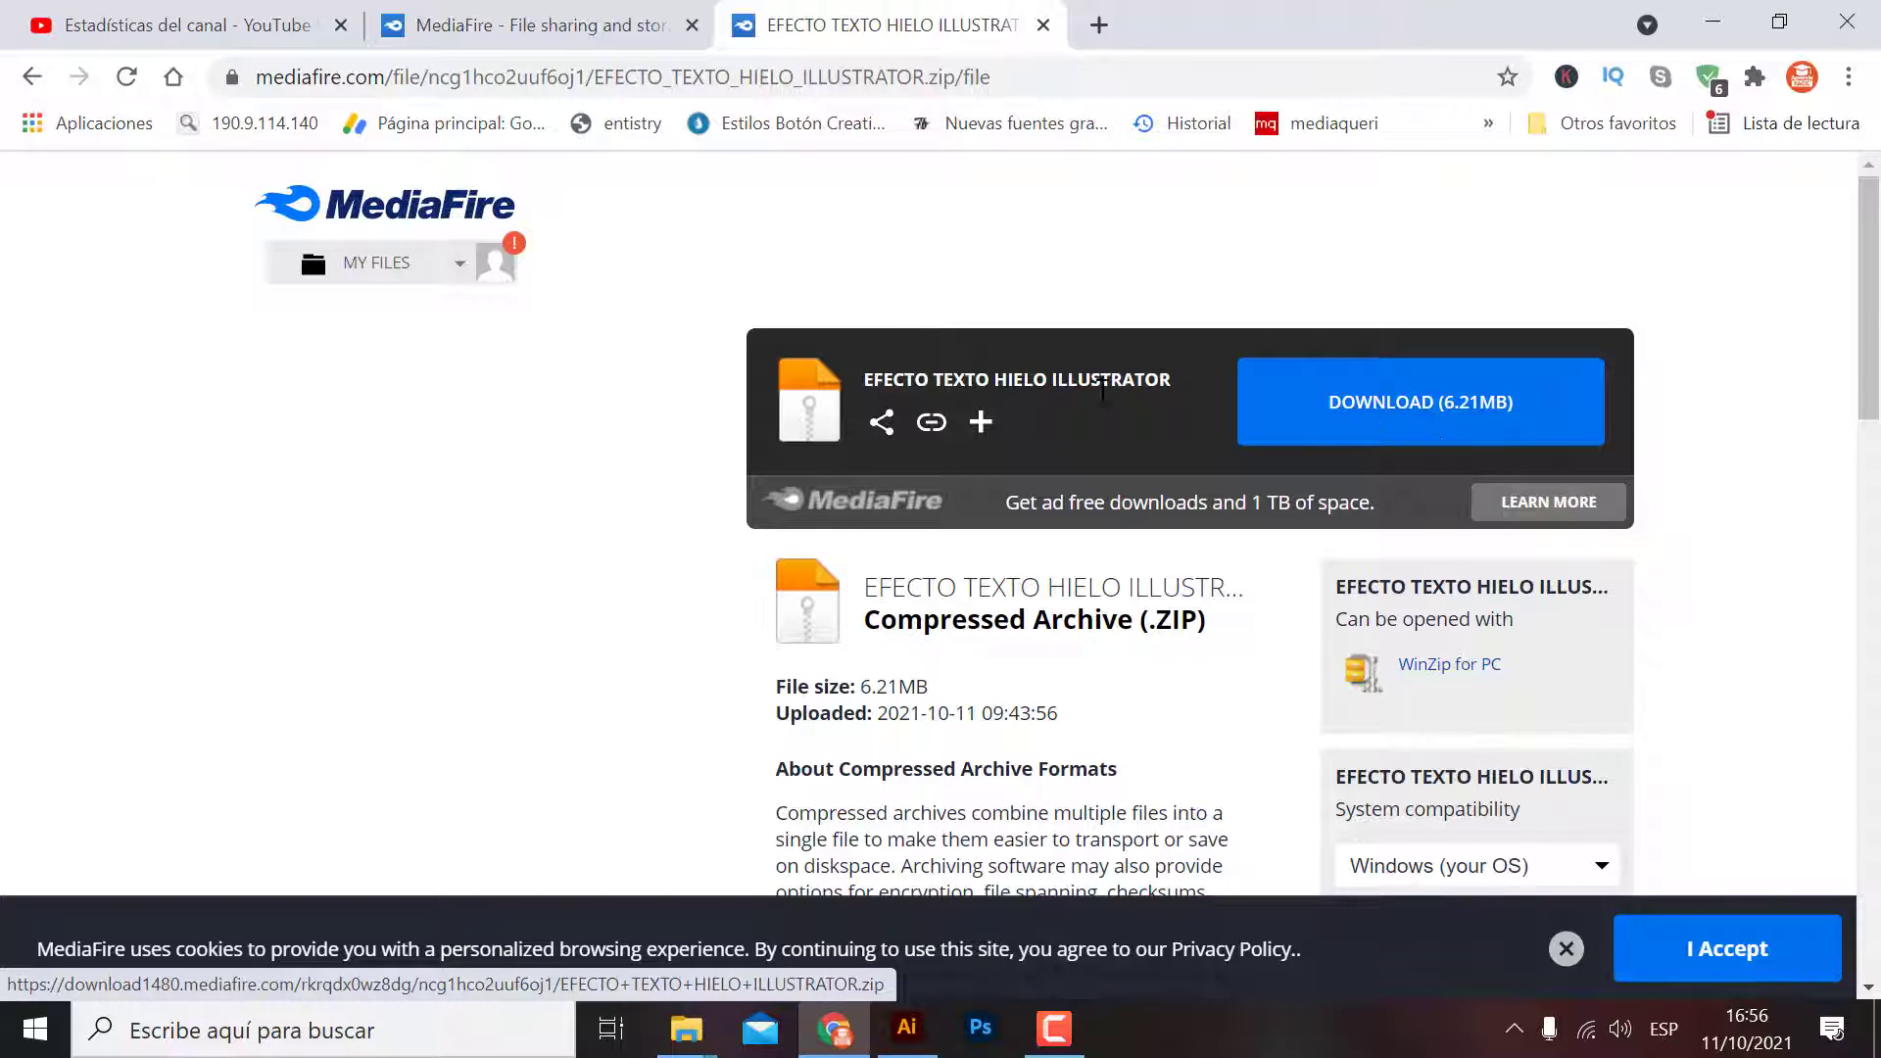
Step: Download EFECTO_TEXTO_HIELO_ILLUSTRATOR.zip from MediaFire and save it to Escritorio (the Desktop)
left_click(1382, 420)
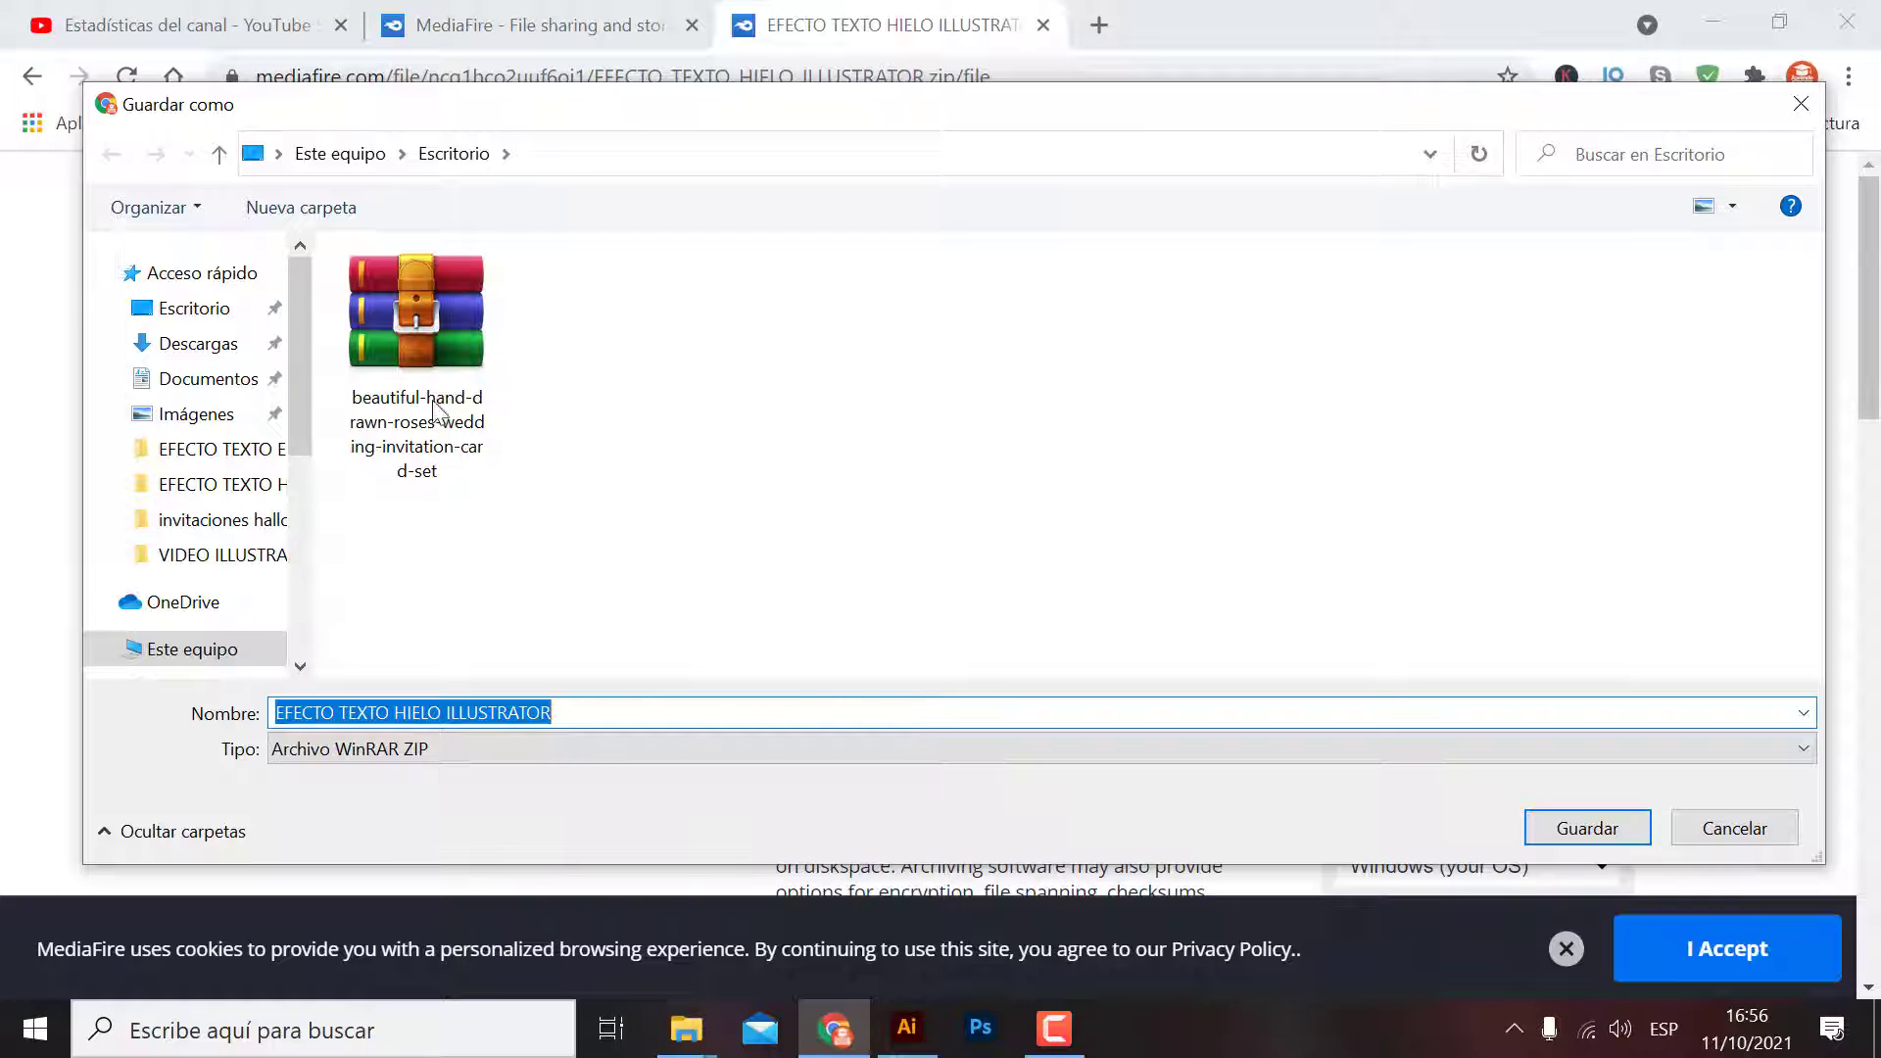
left_click(186, 310)
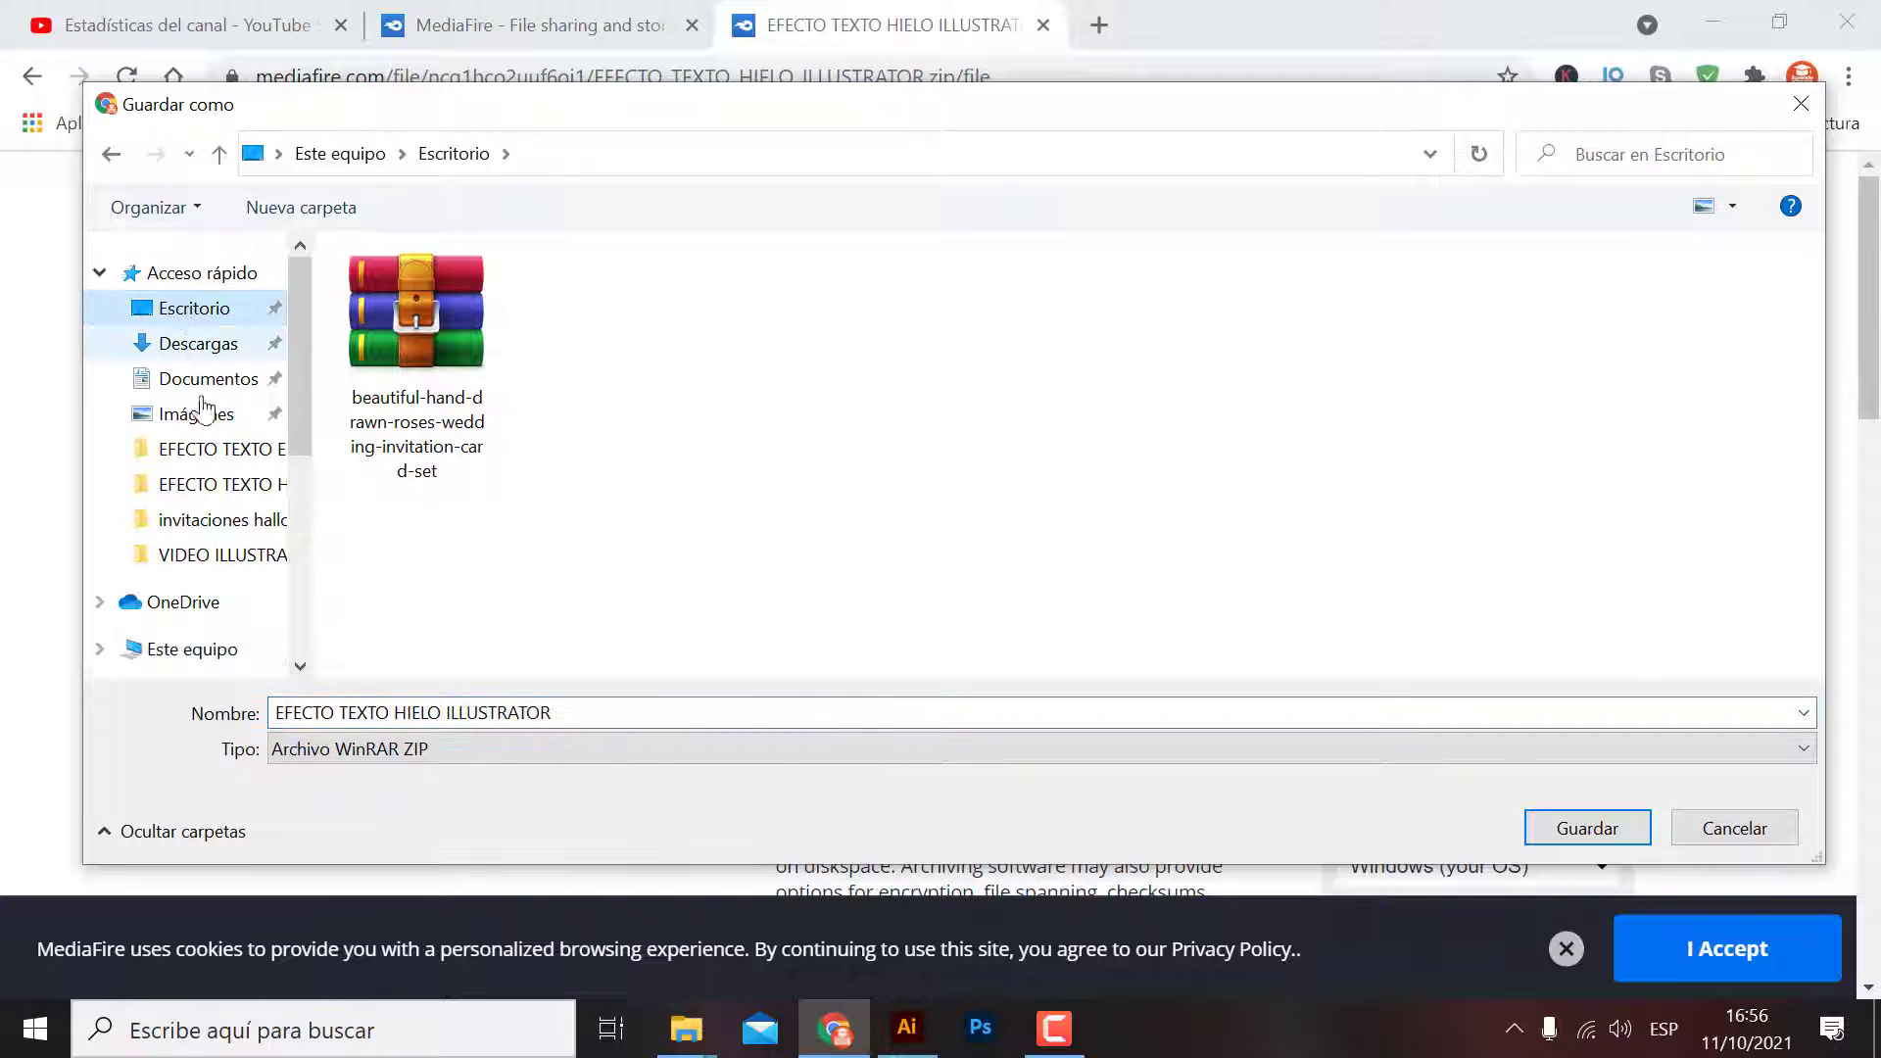
left_click(1558, 830)
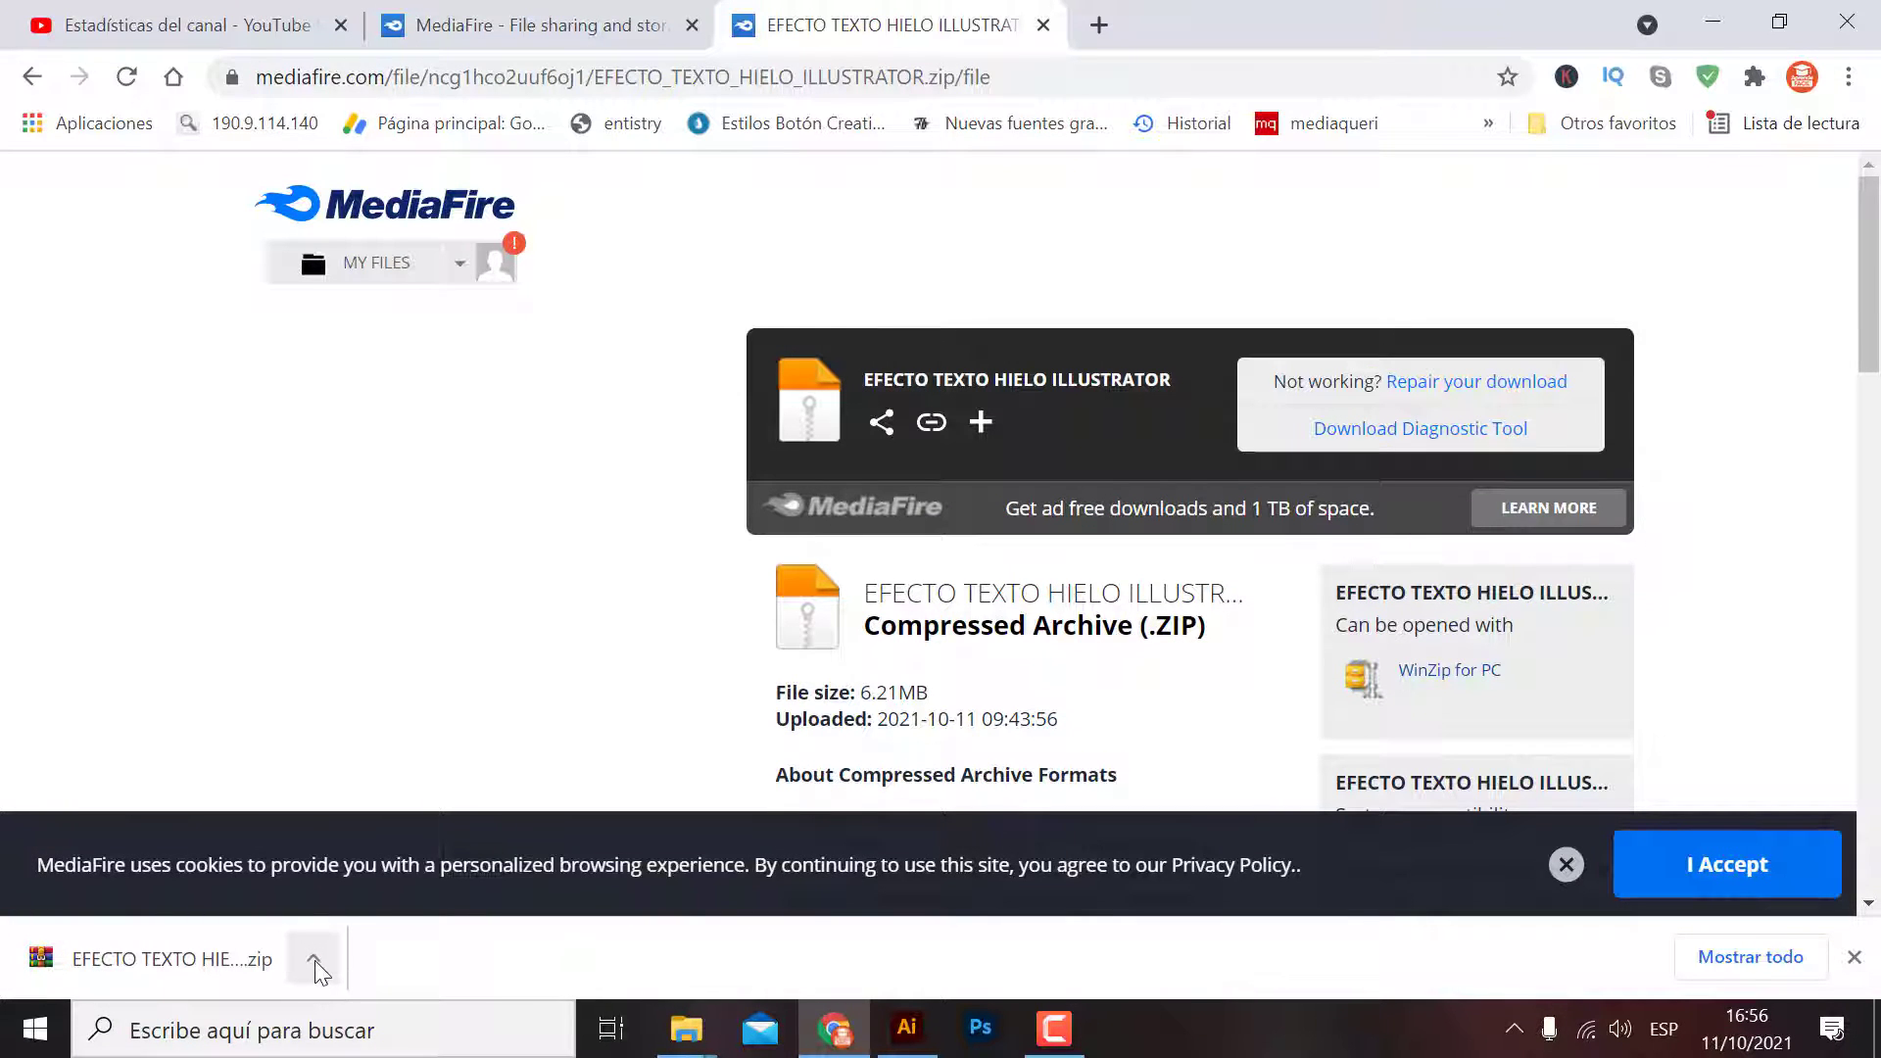
Step: Show the downloaded ZIP on the desktop and extract it there with Extraer aquí
left_click(315, 960)
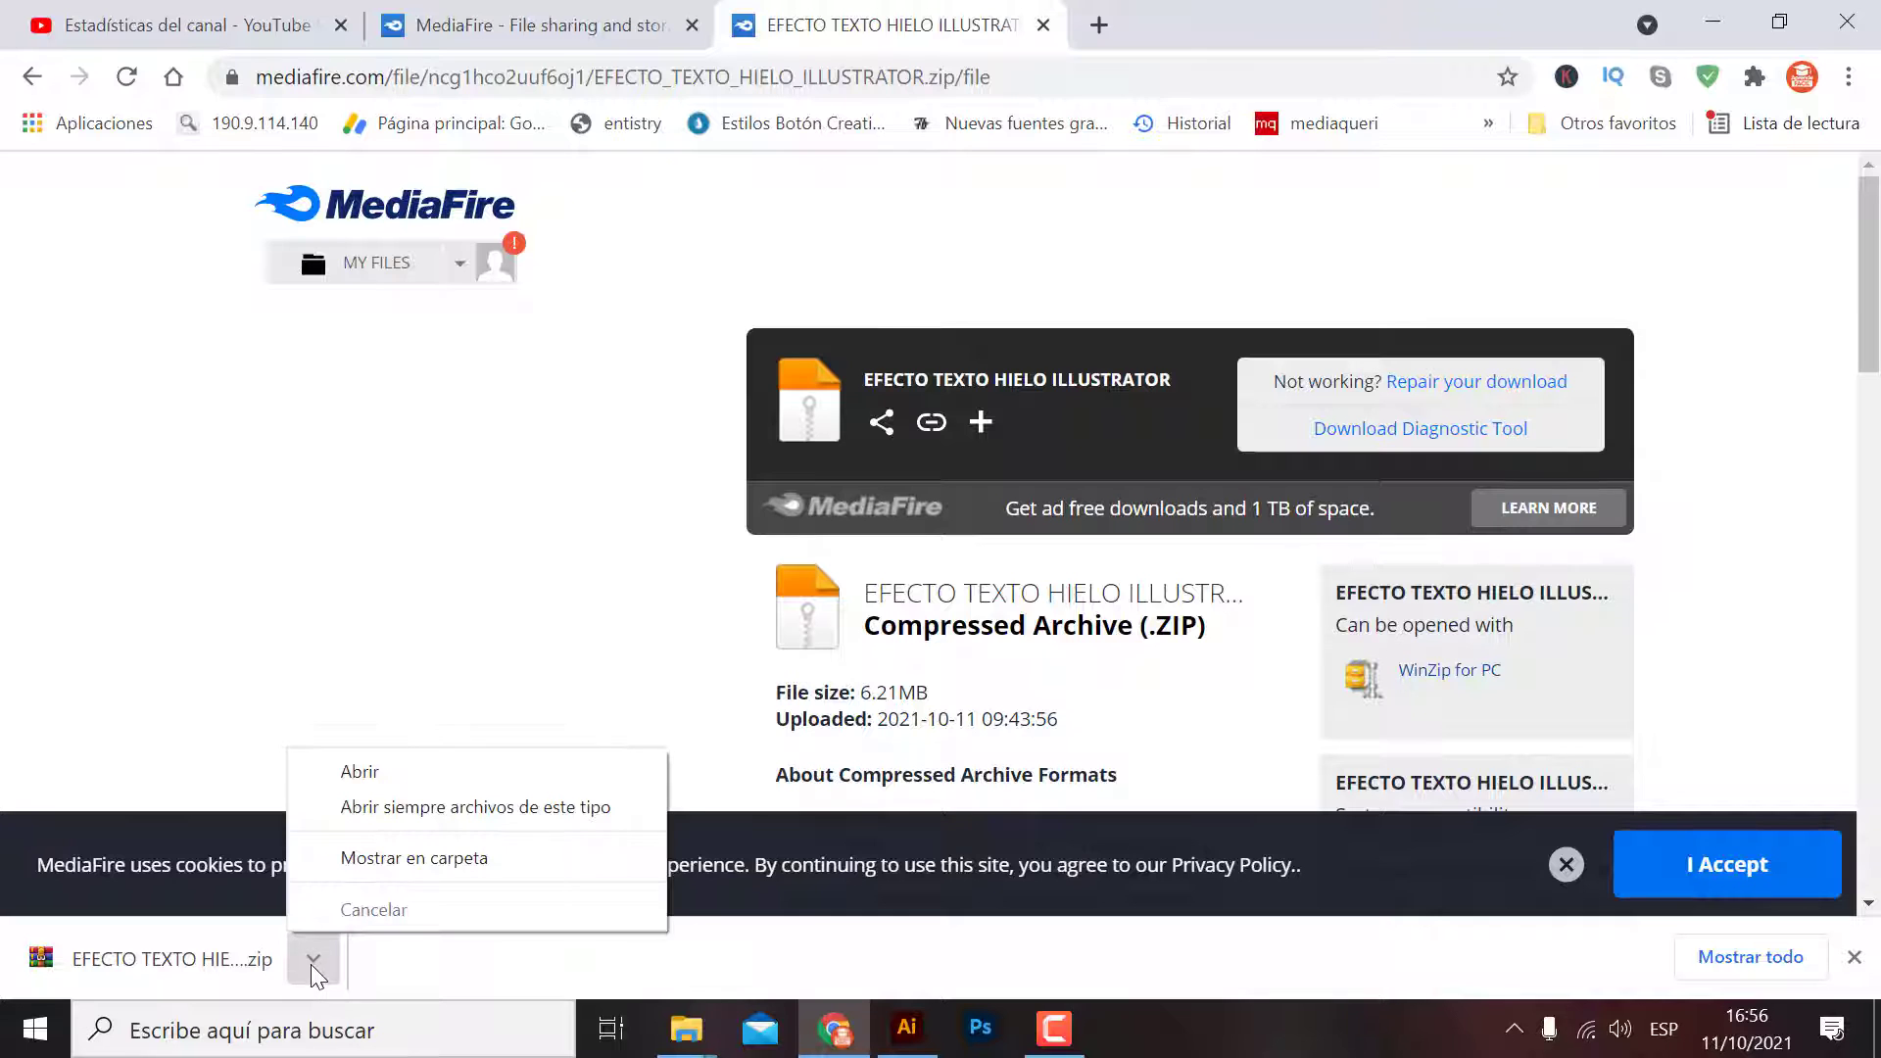
left_click(388, 863)
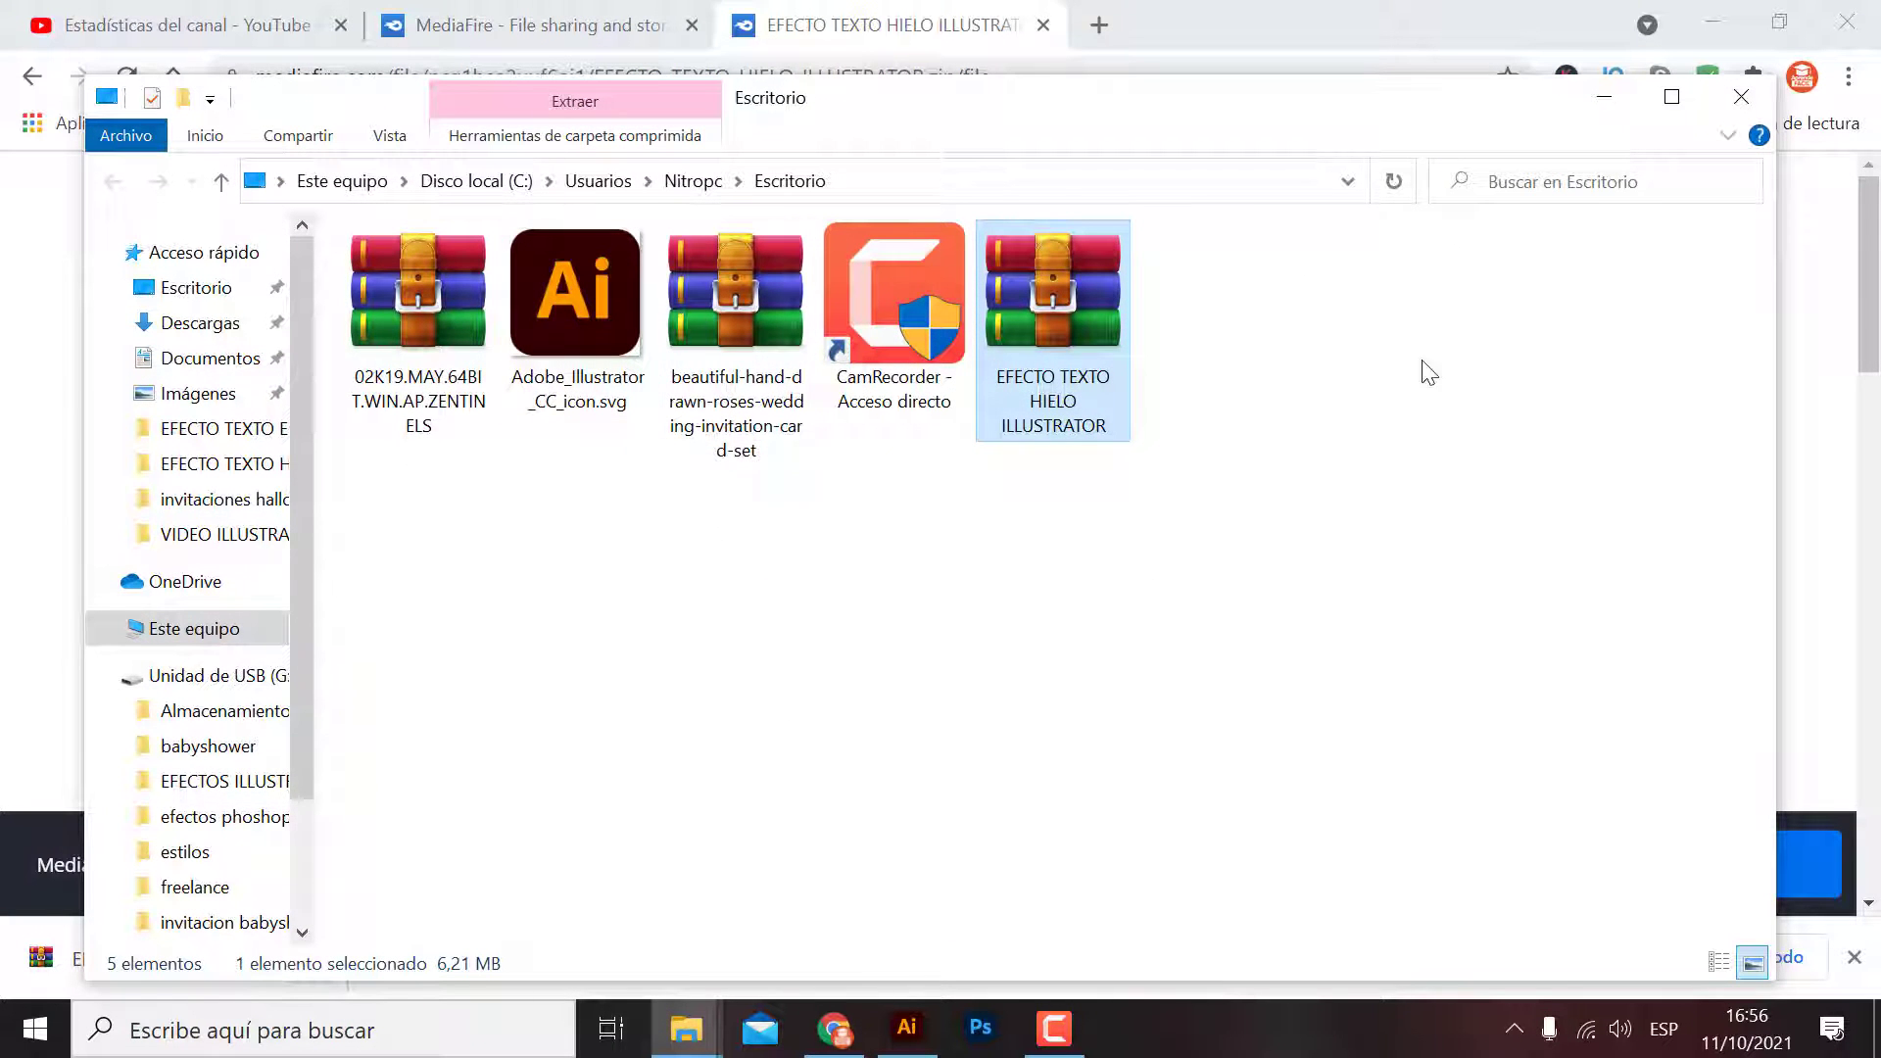
left_click(1877, 1029)
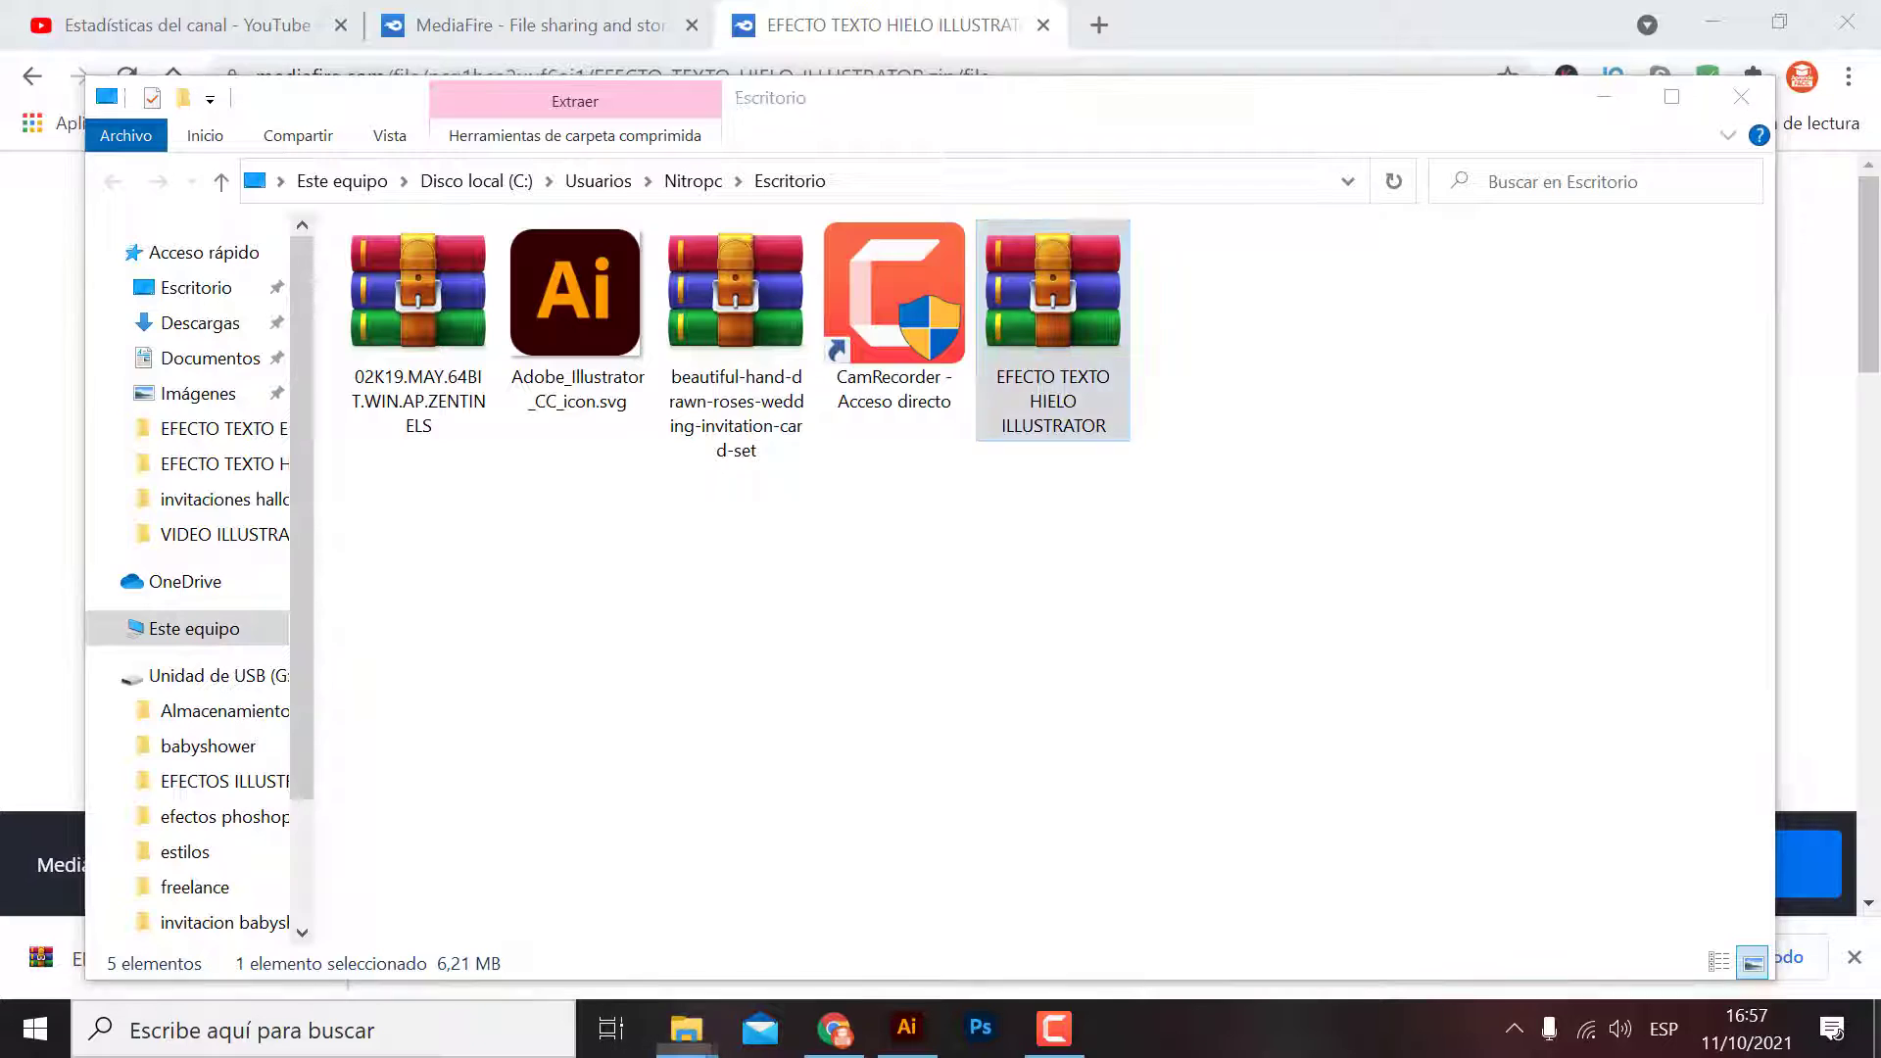
left_click_drag(76, 850, 403, 380)
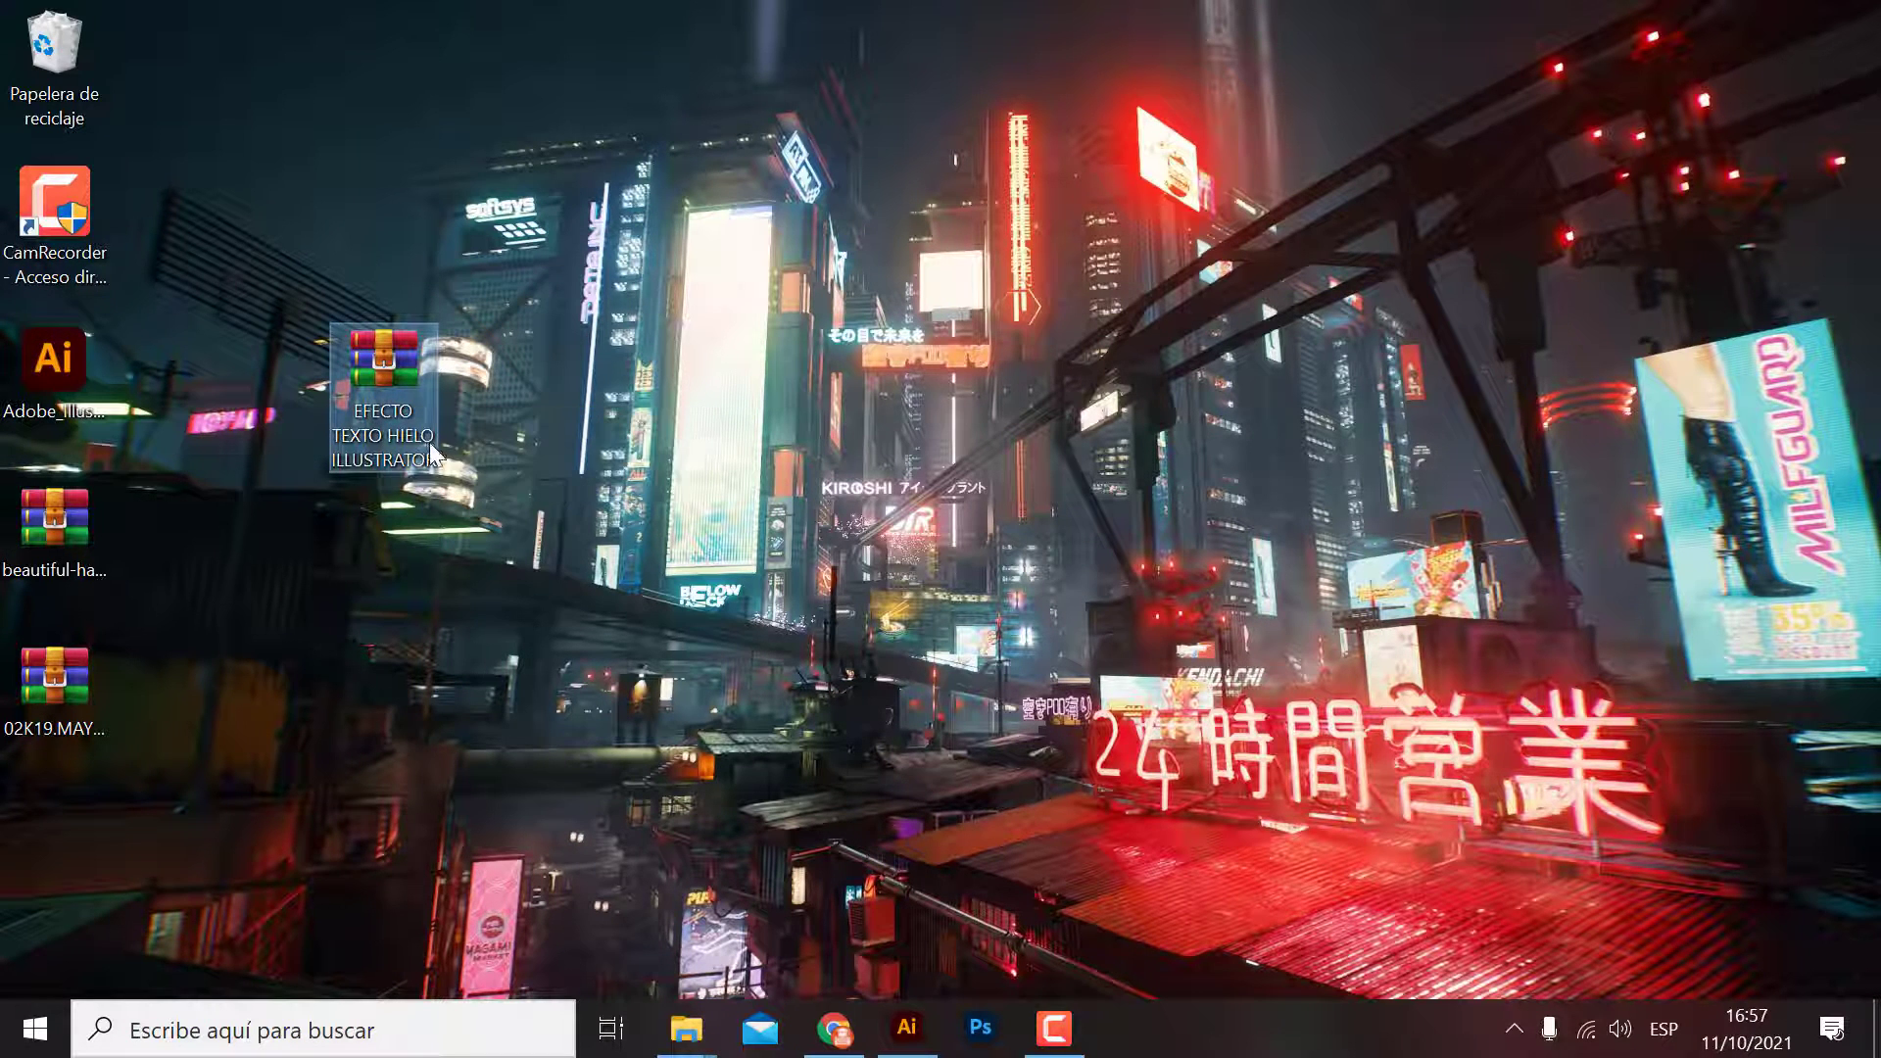
right_click(386, 356)
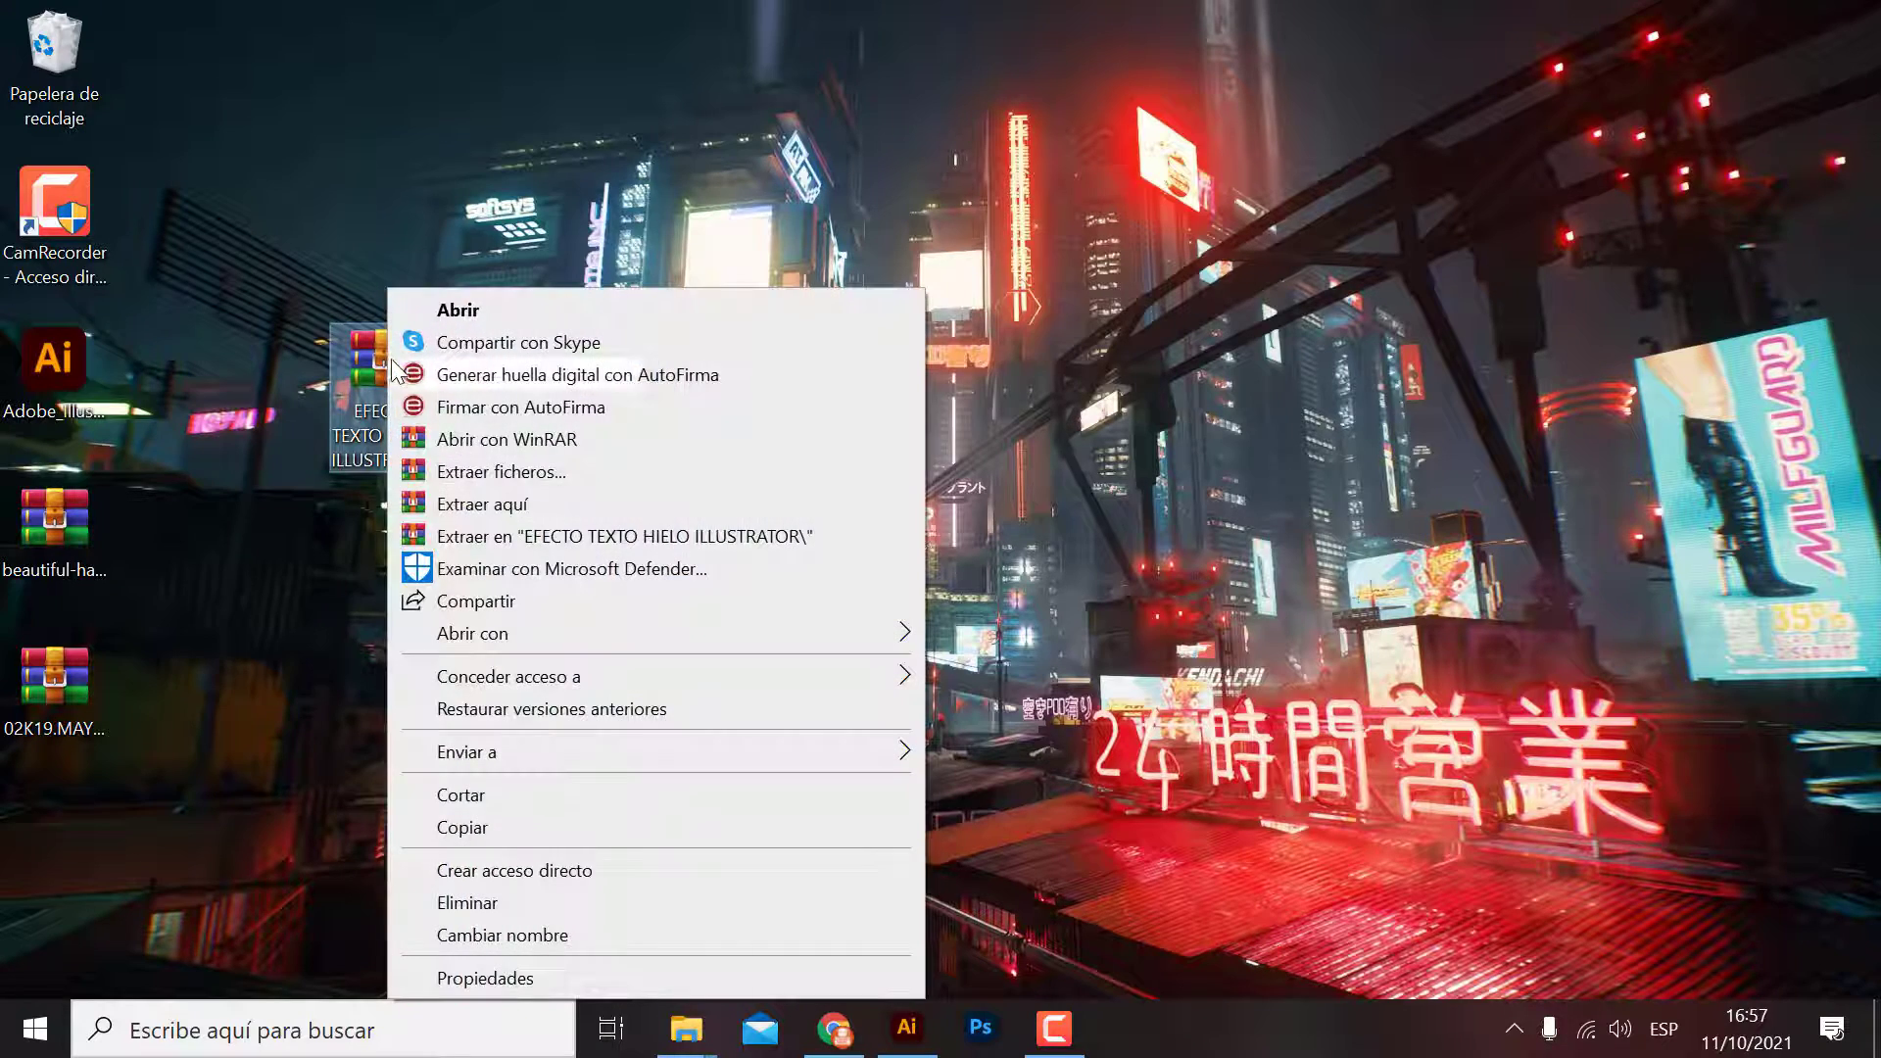
left_click(503, 508)
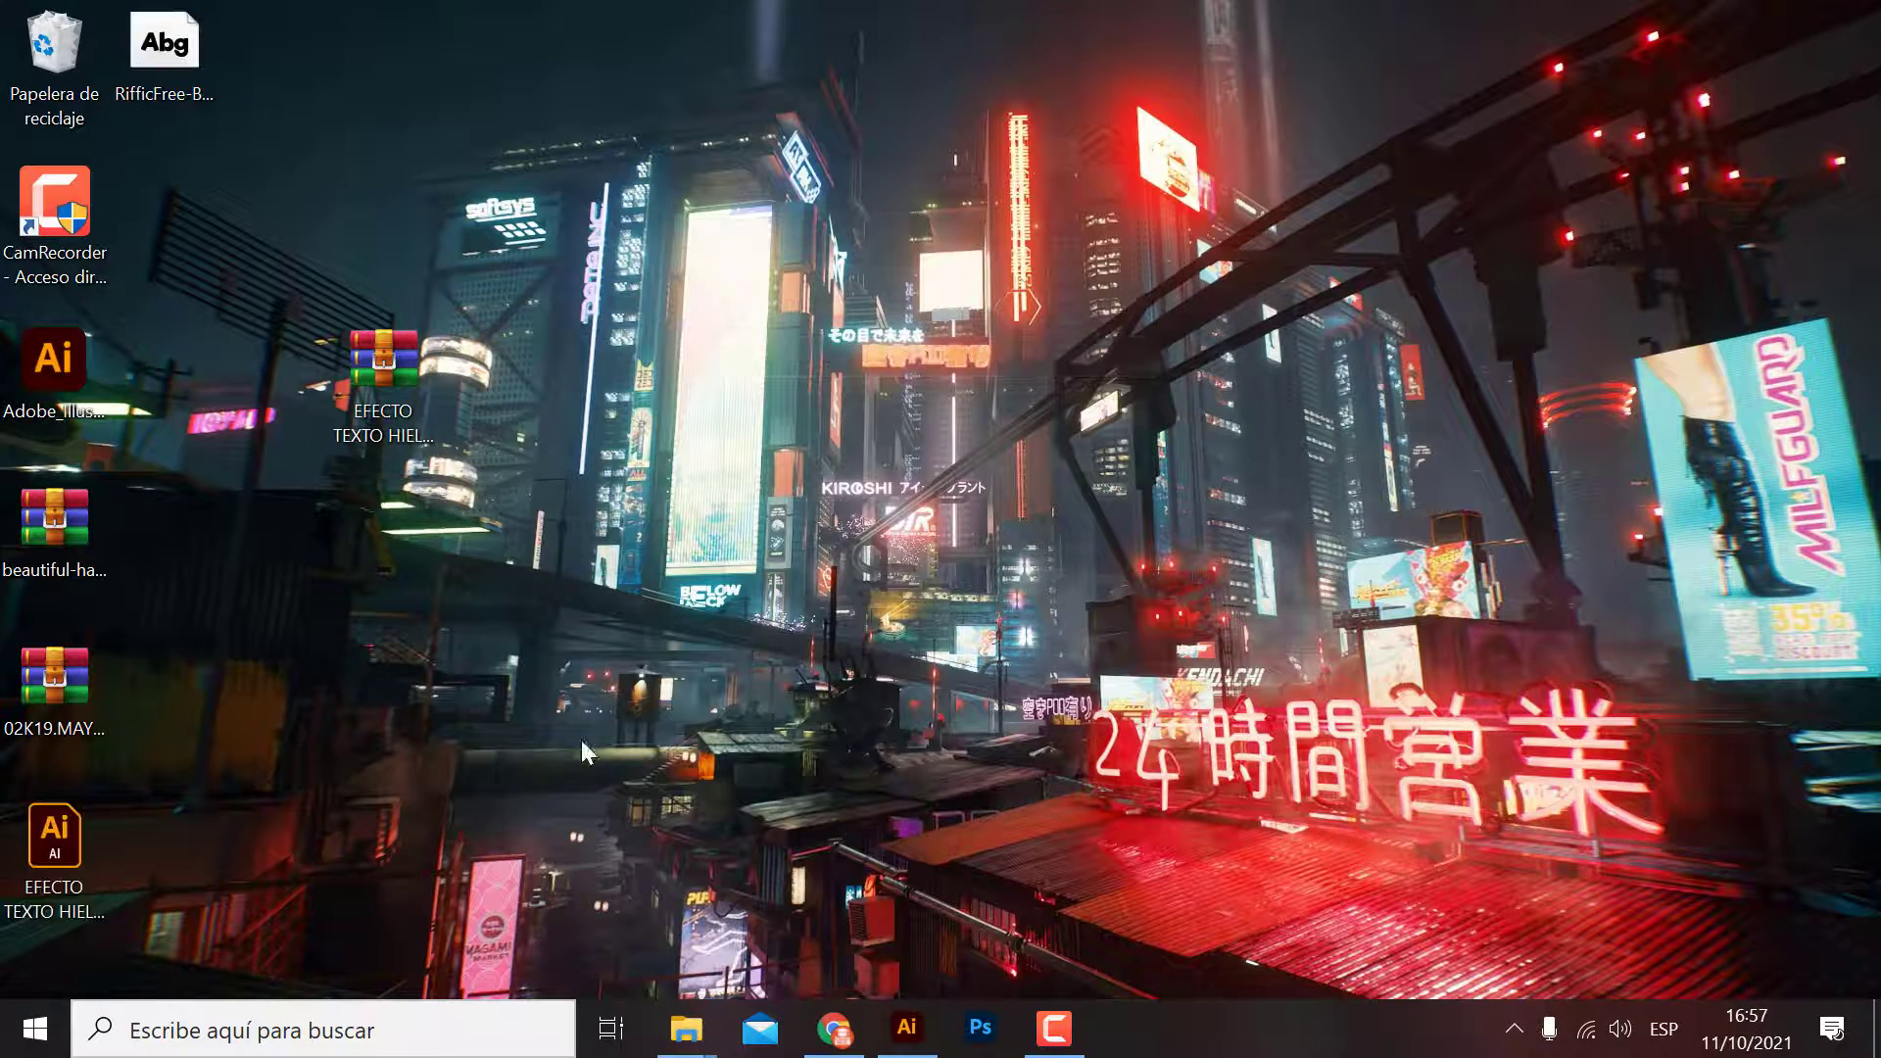
Step: Place the RifficFree-Bold font and EFECTO TEXTO HIELO ILLUSTRATOR.ai beside the ZIP, then open the artwork
left_click_drag(181, 79, 655, 411)
left_click_drag(93, 878, 708, 479)
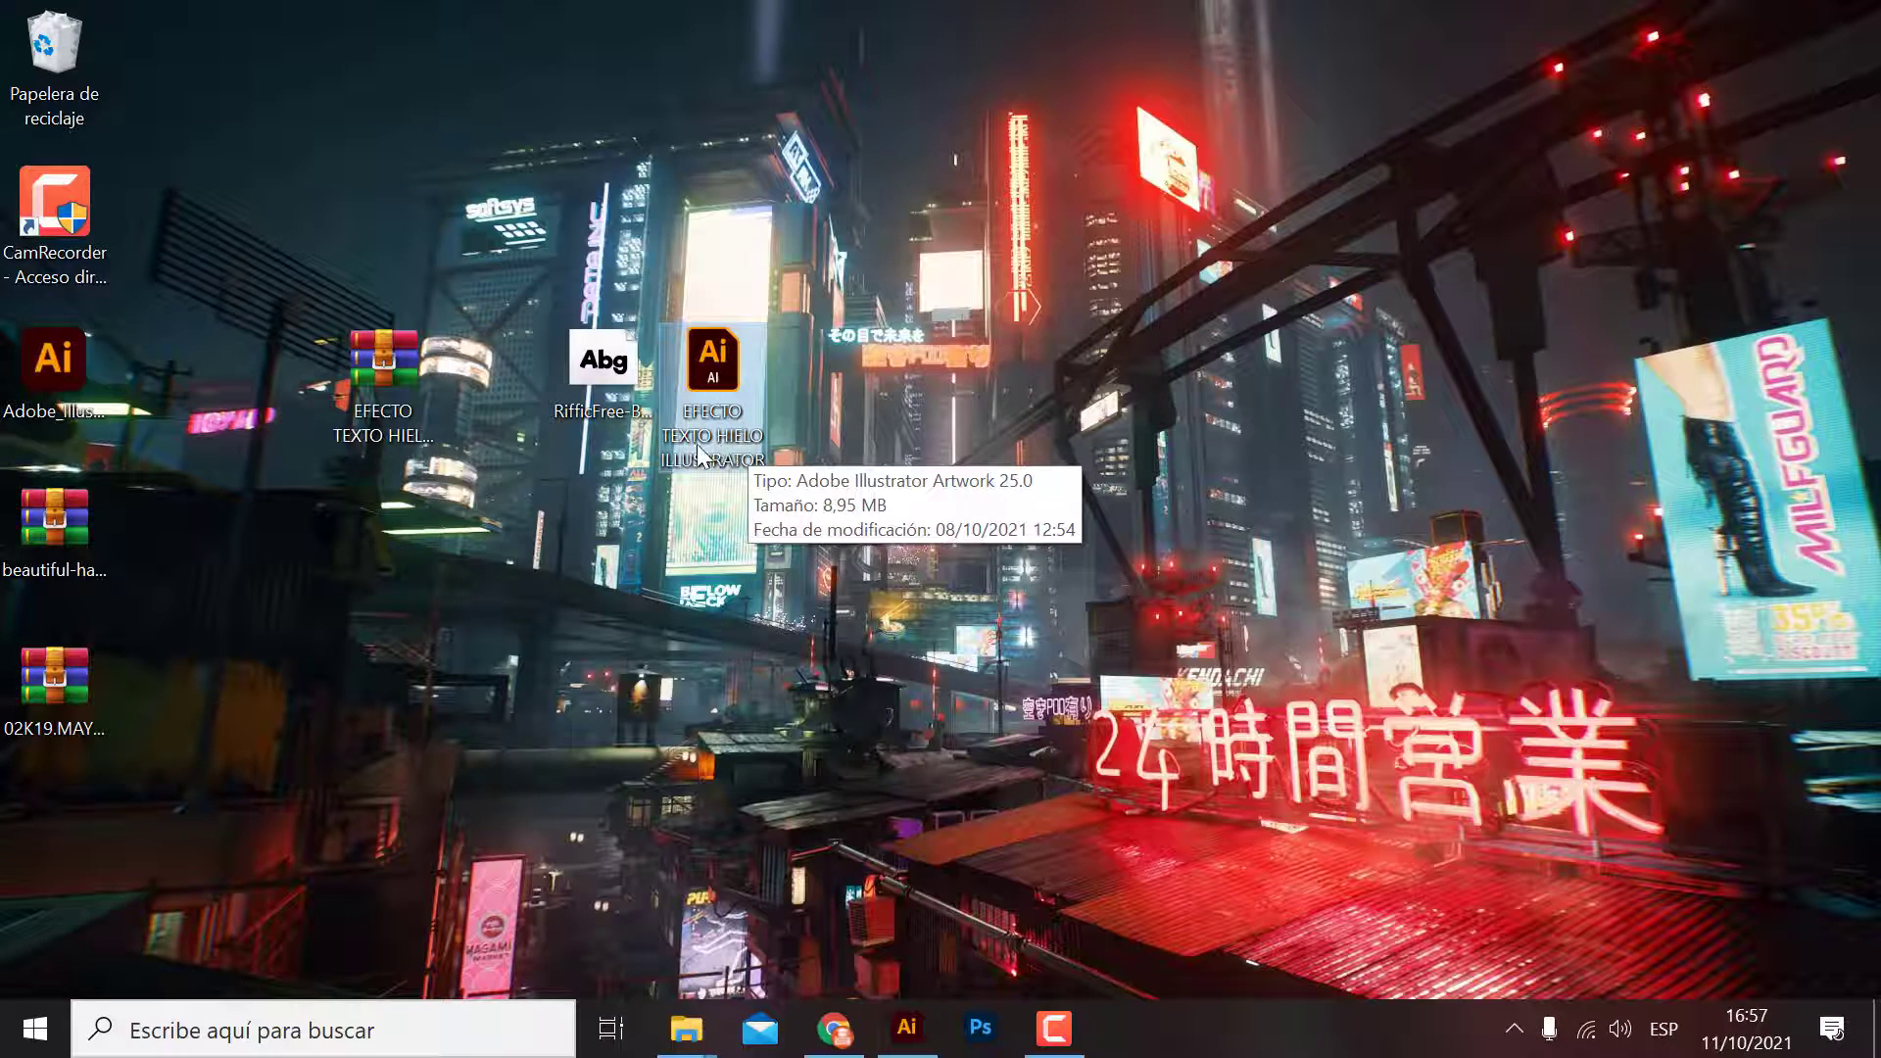
double_click(725, 401)
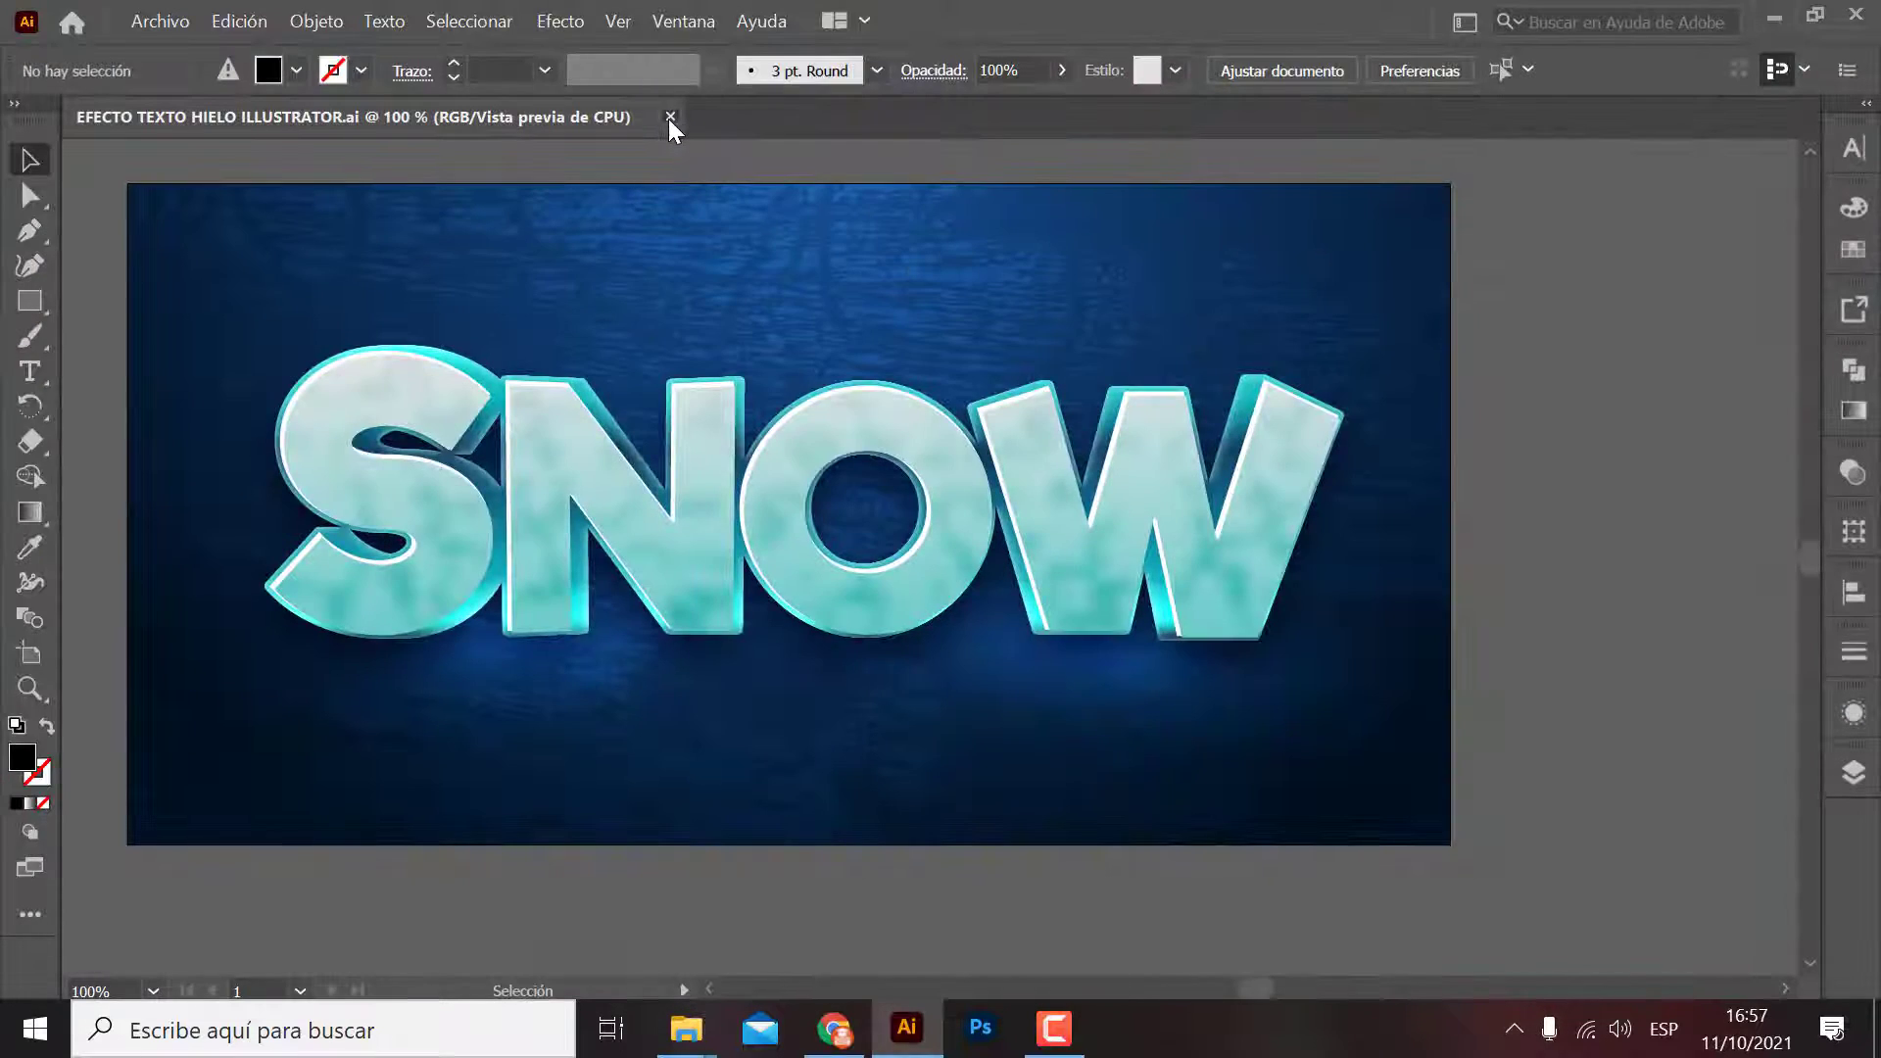
Step: Close the SNOW document and install Riffic Free Bold, keeping the already-installed font
left_click(670, 117)
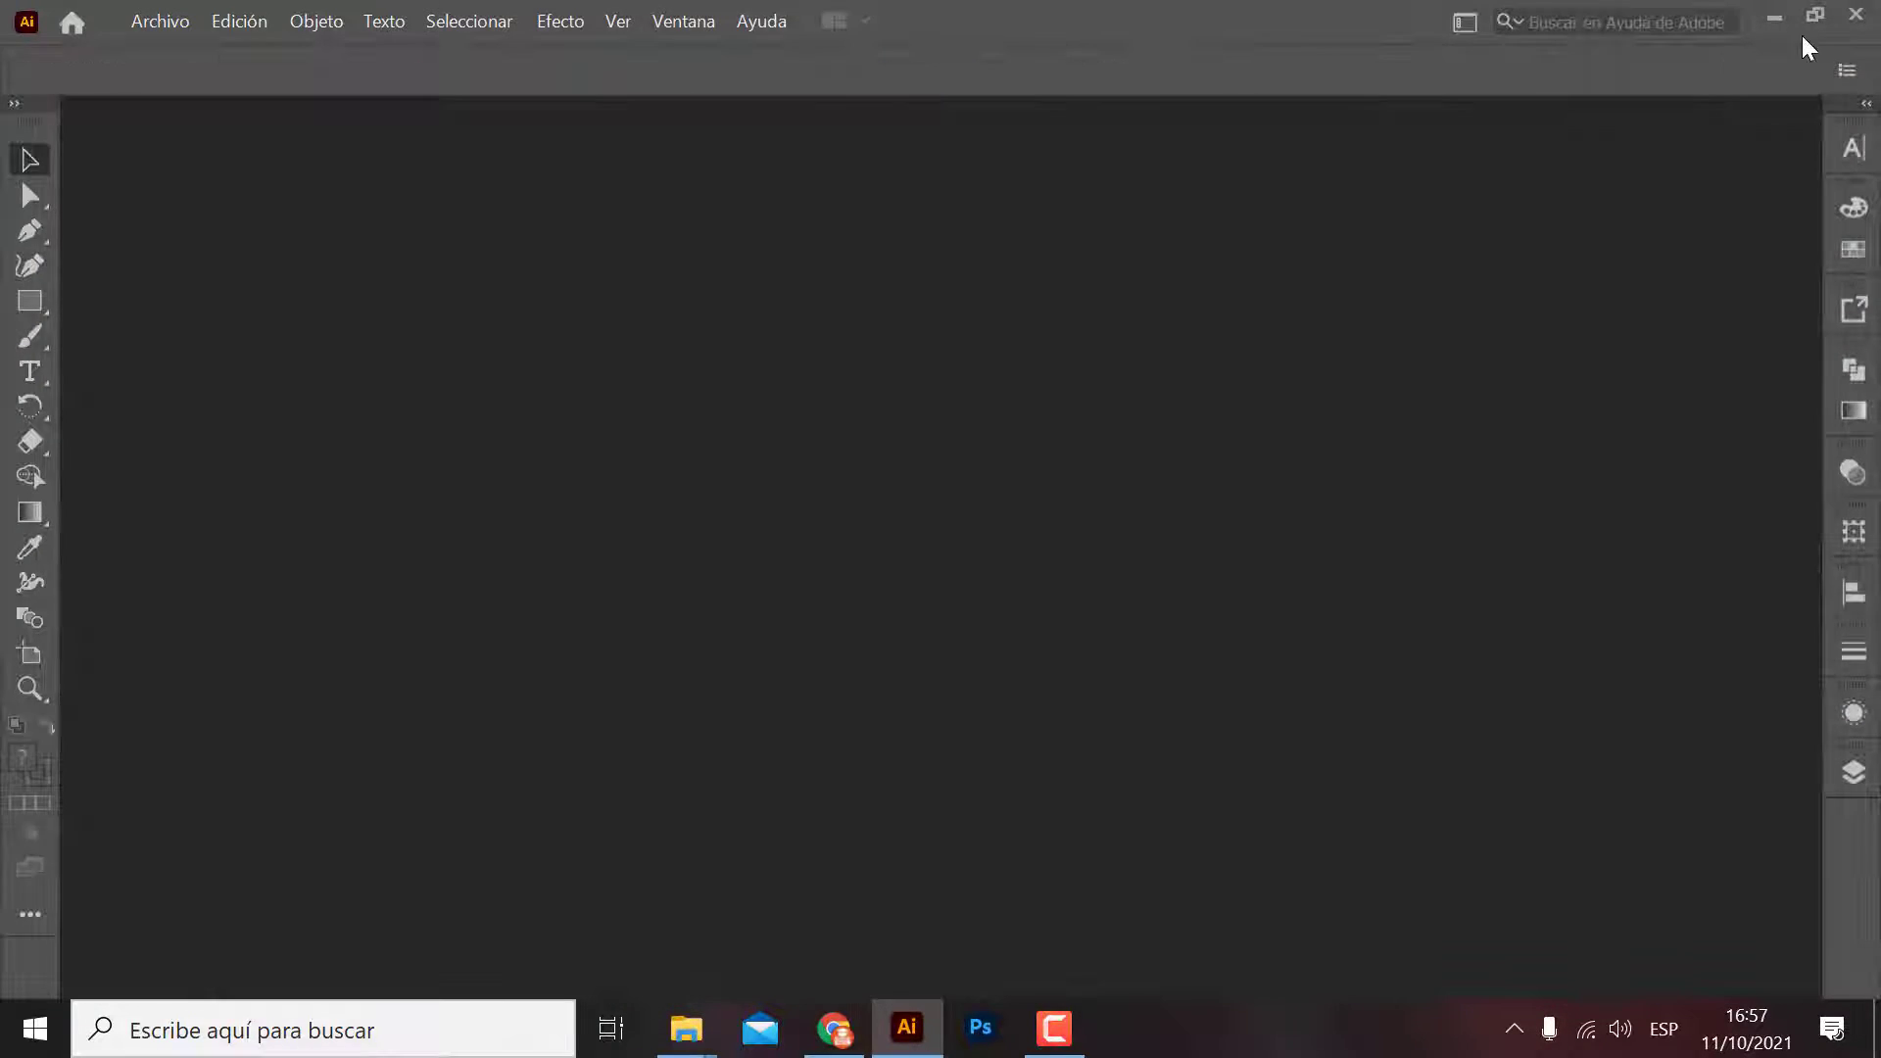
left_click(1773, 17)
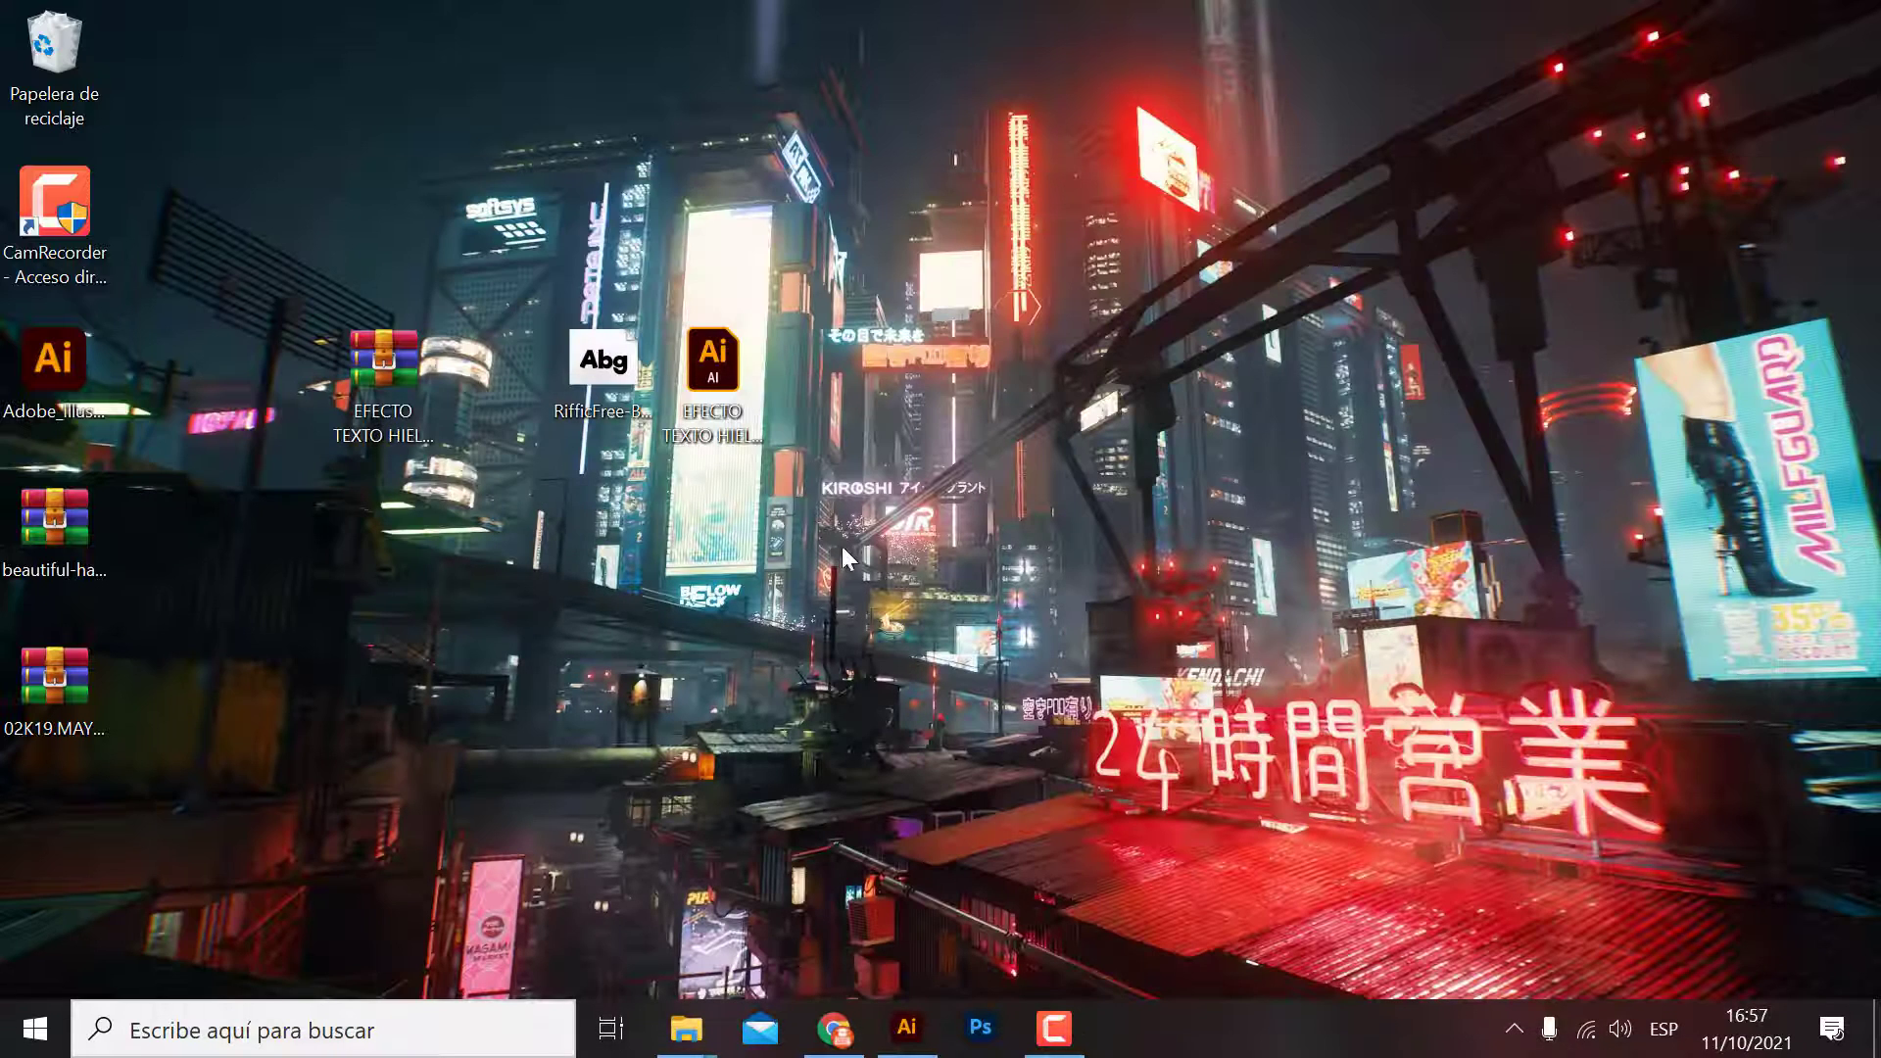
left_click(650, 378)
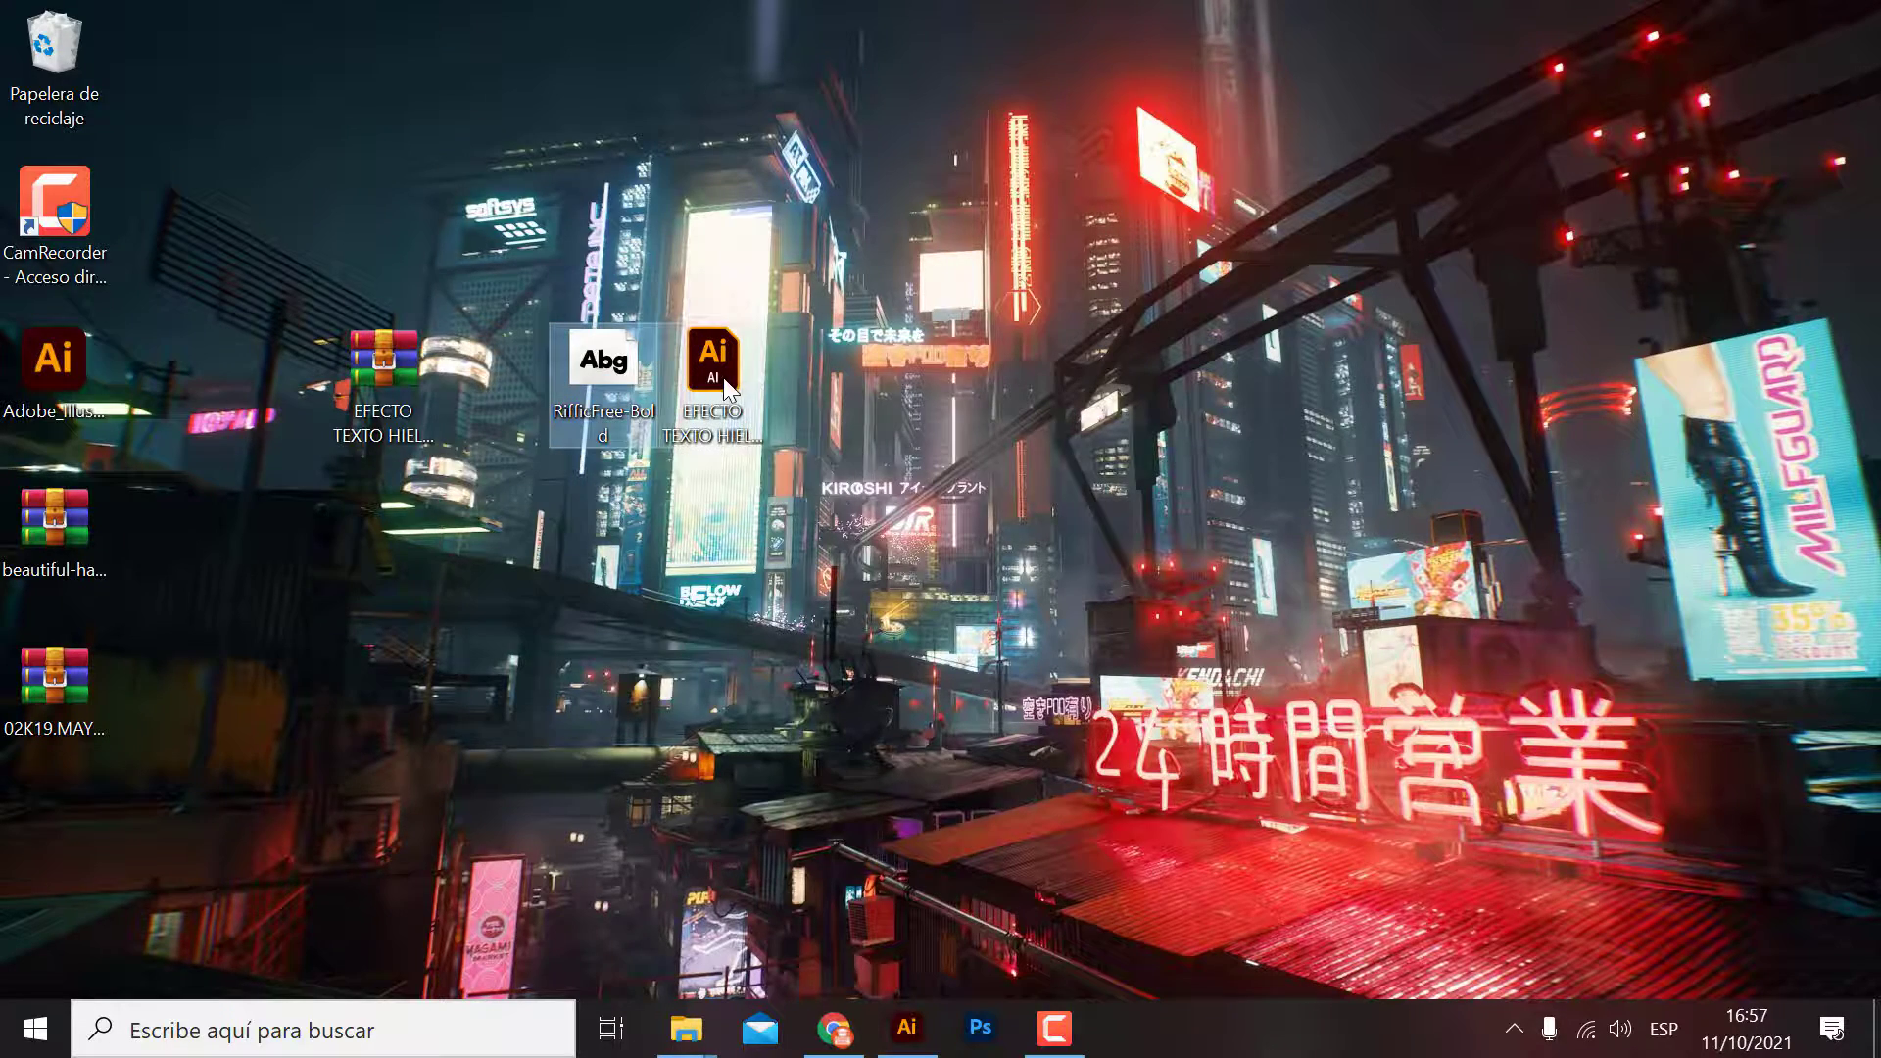
double_click(591, 369)
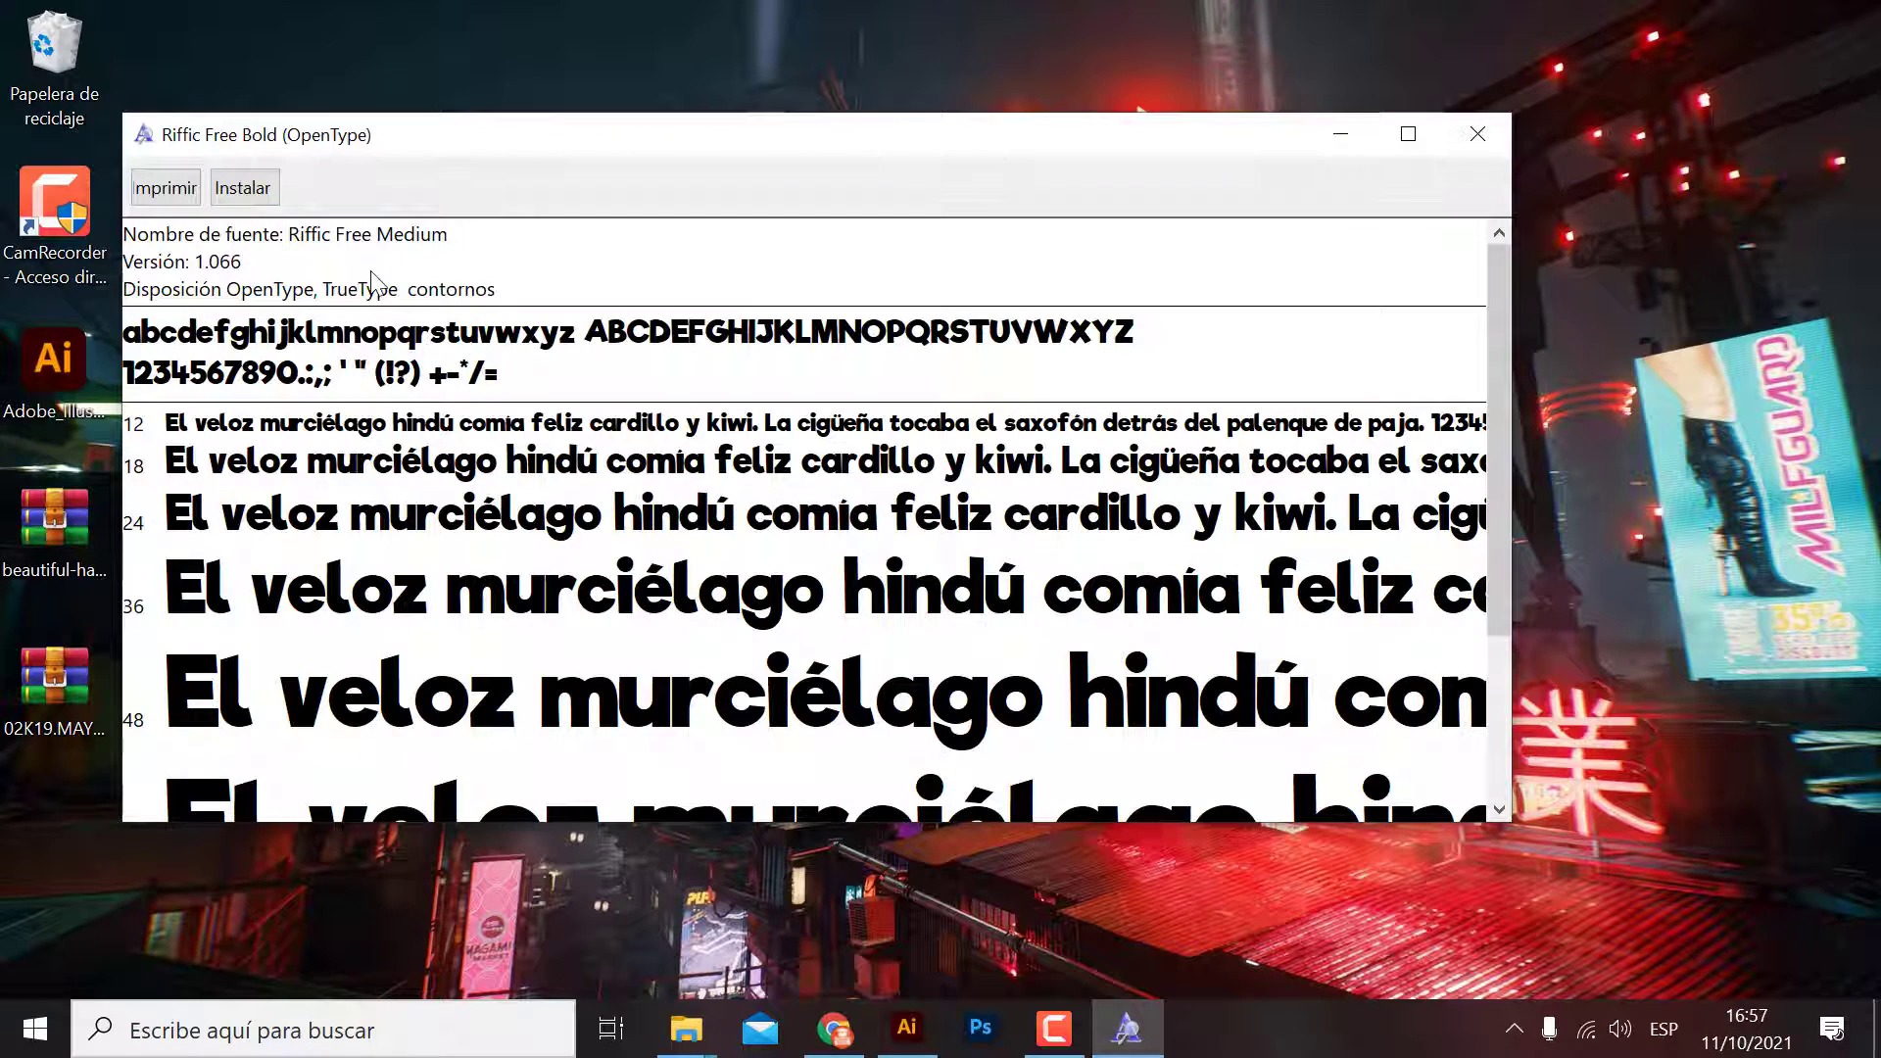
left_click(245, 191)
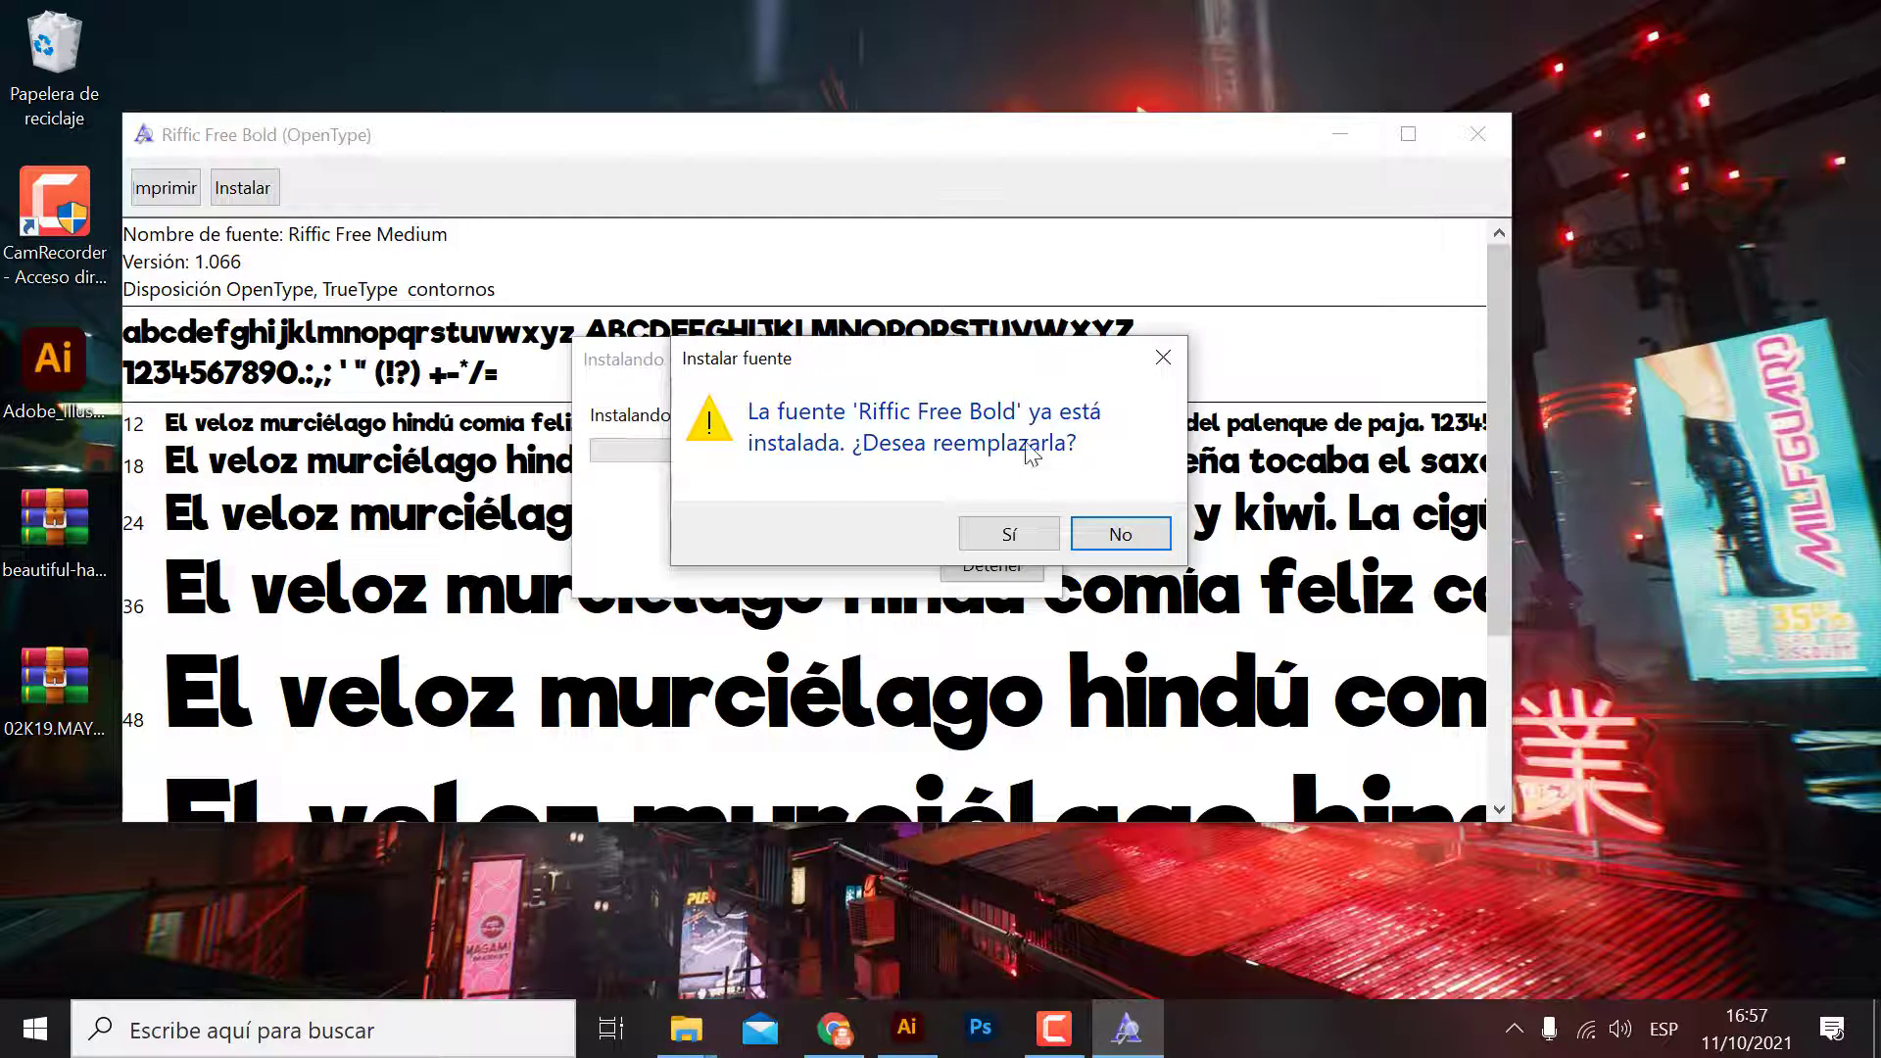
left_click(1163, 363)
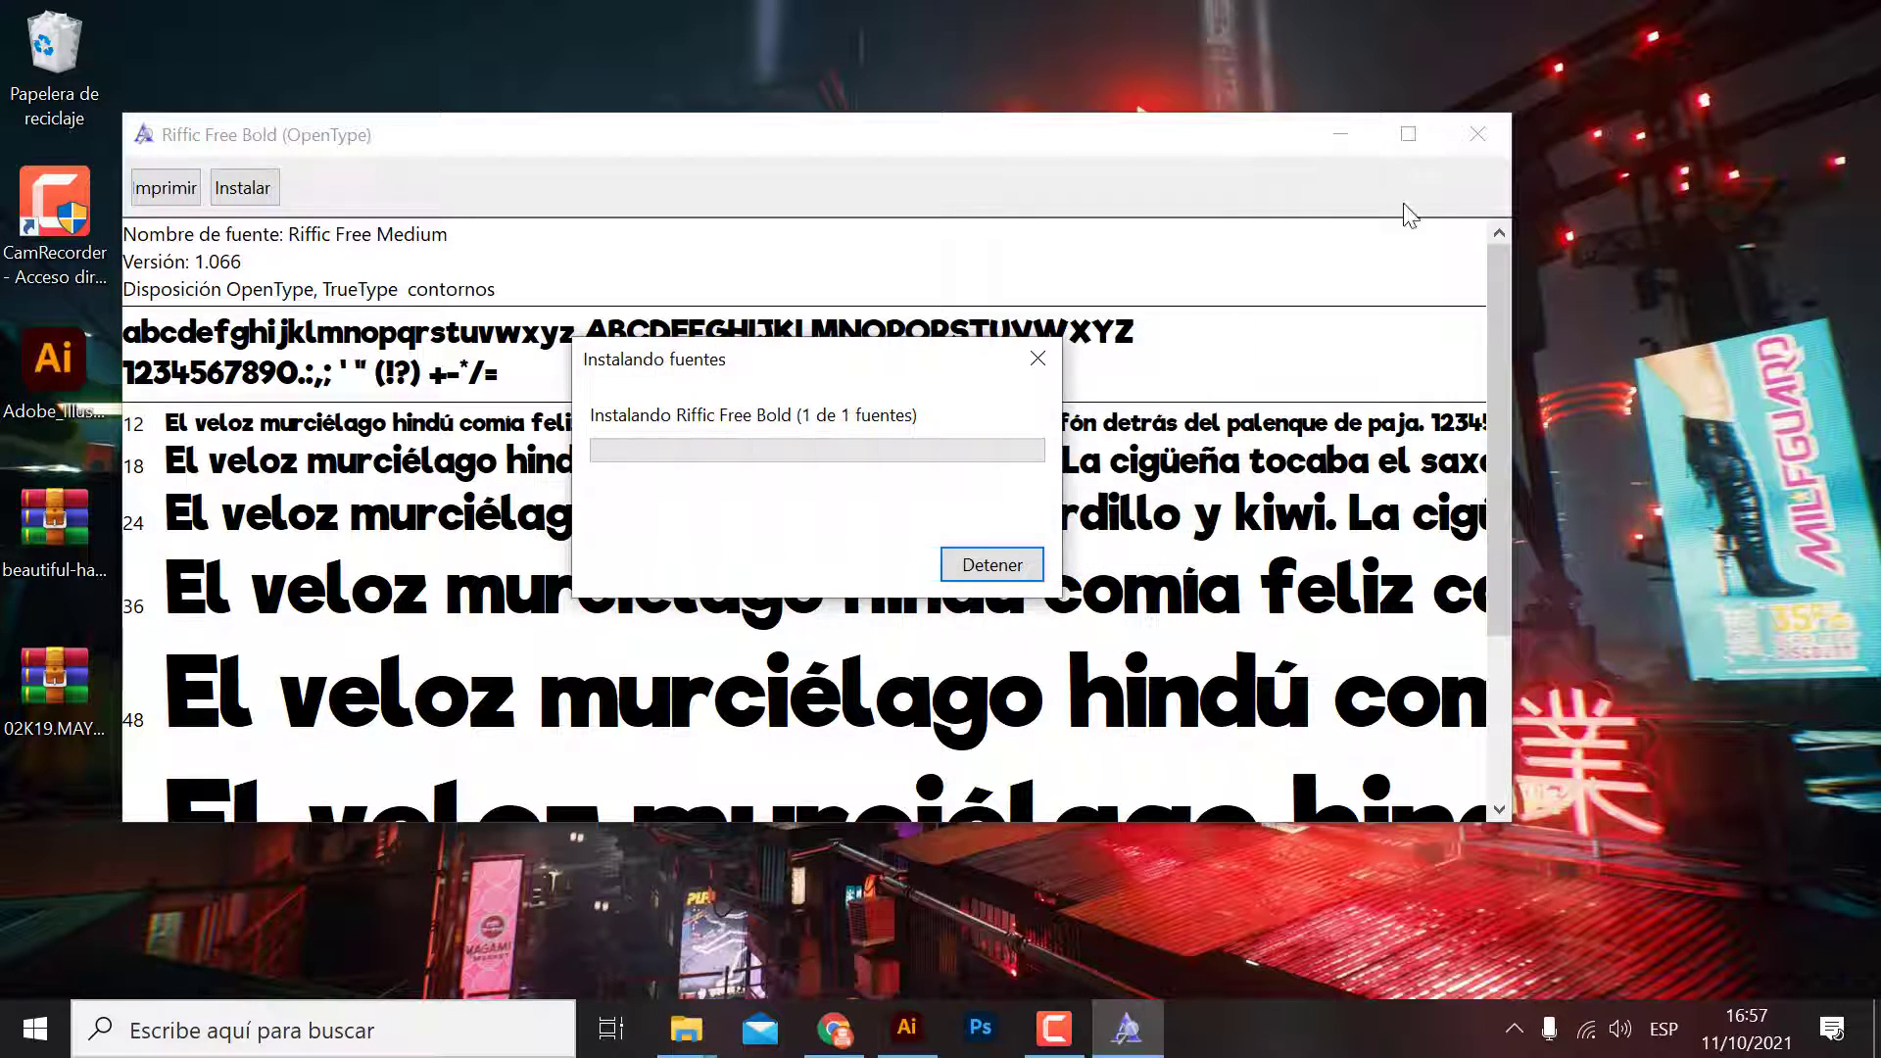
left_click(990, 569)
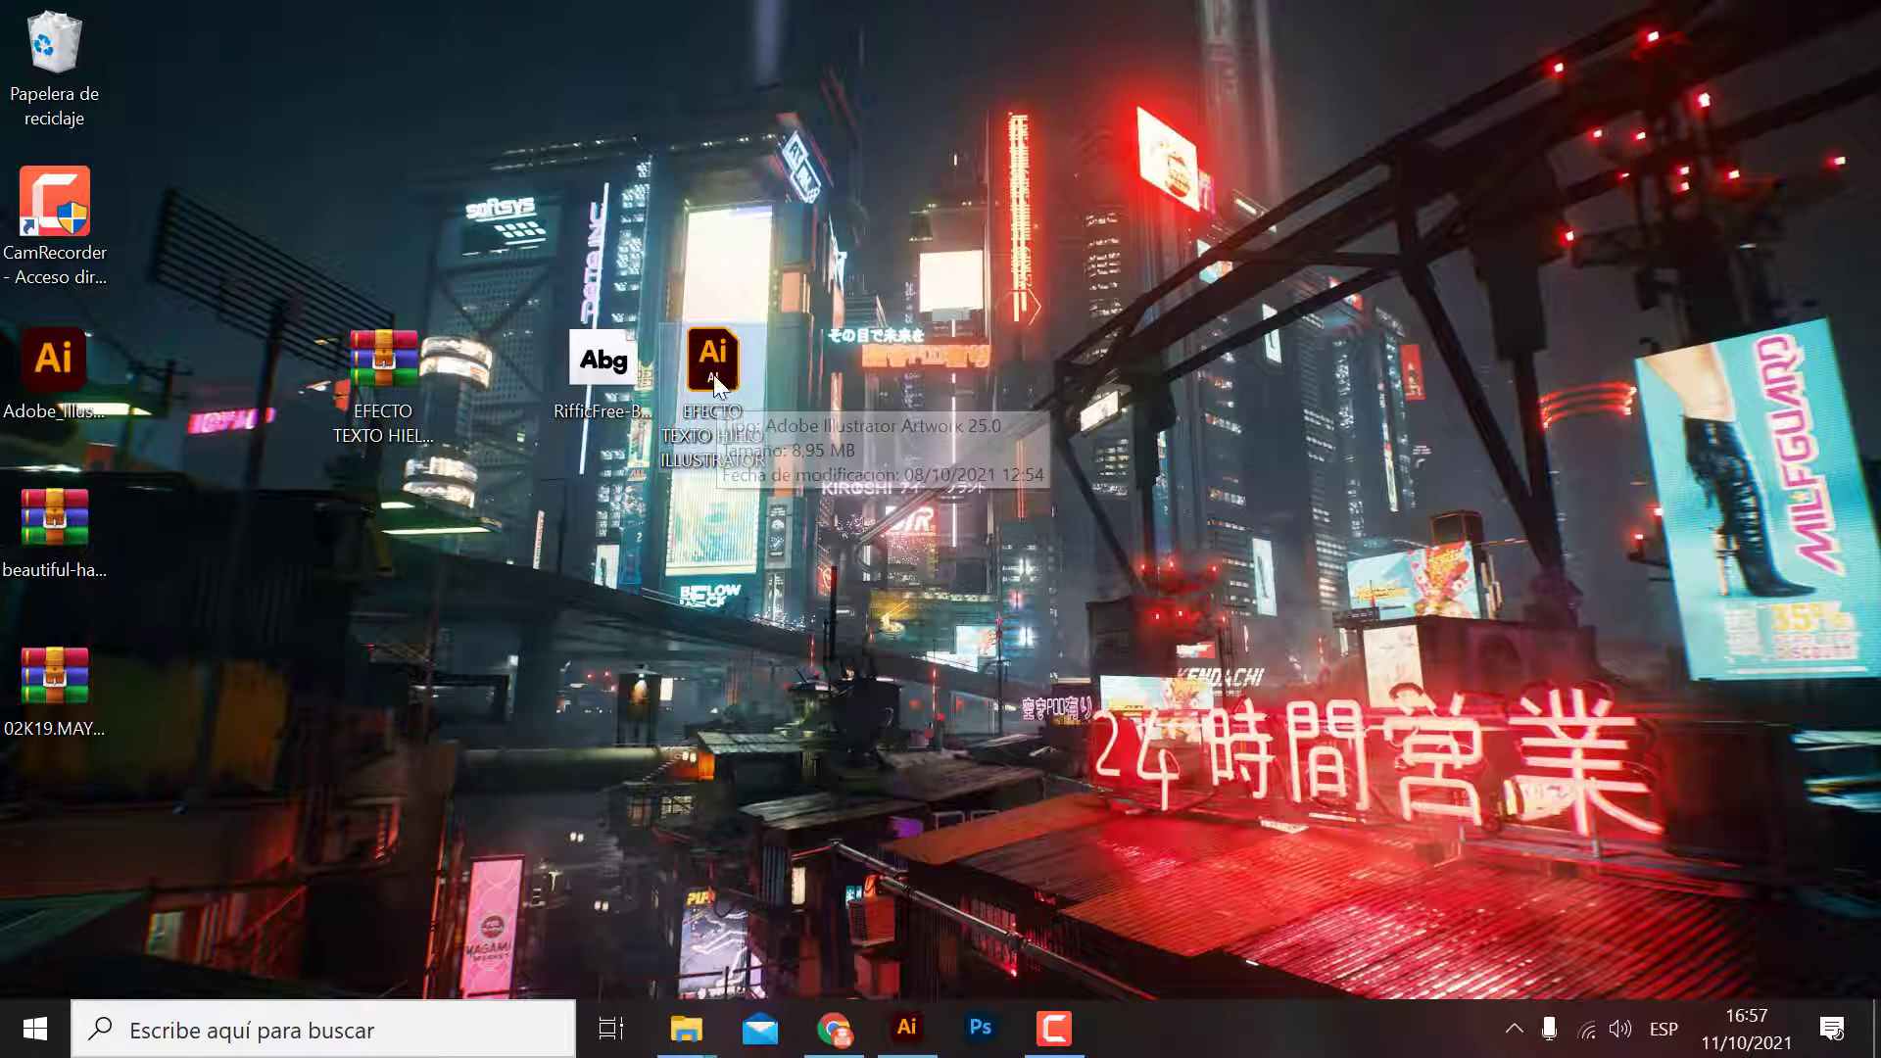
Step: Open EFECTO TEXTO HIELO ILLUSTRATOR.ai from the project folder via Archivo > Abrir
left_click(909, 1028)
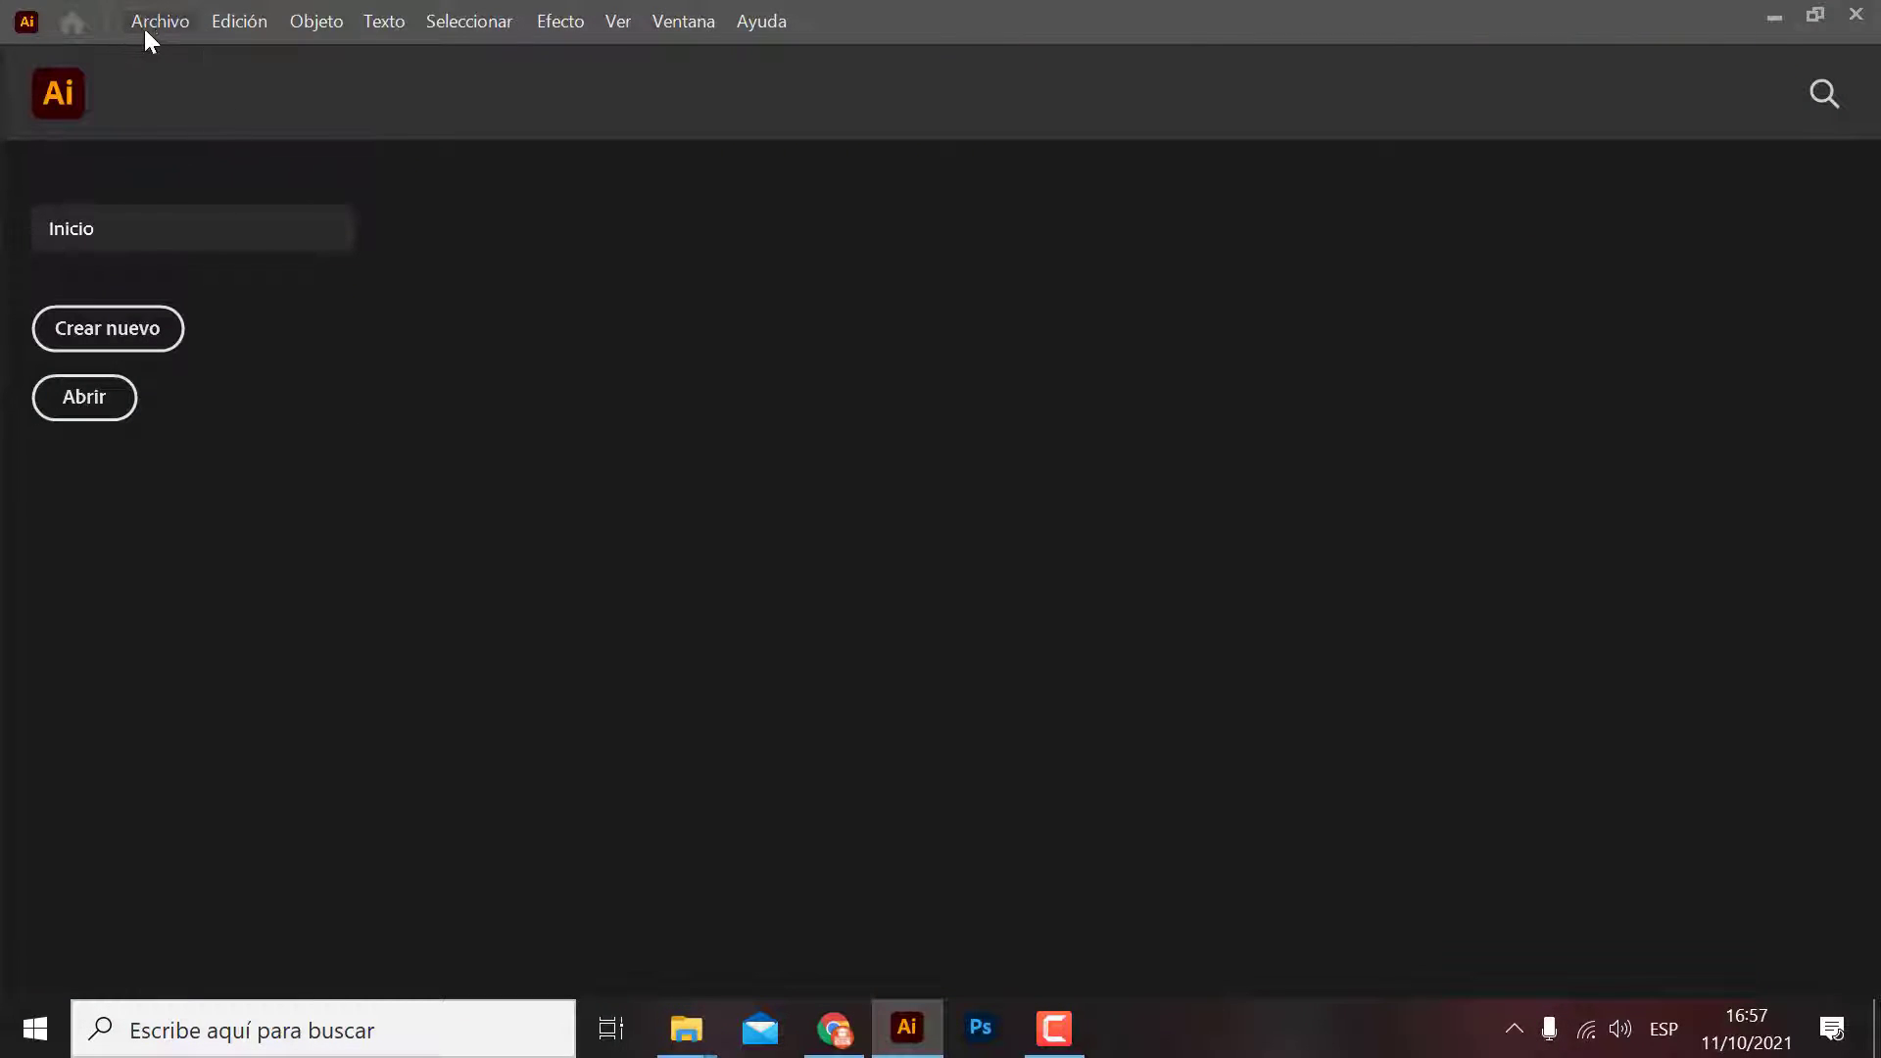
left_click(156, 28)
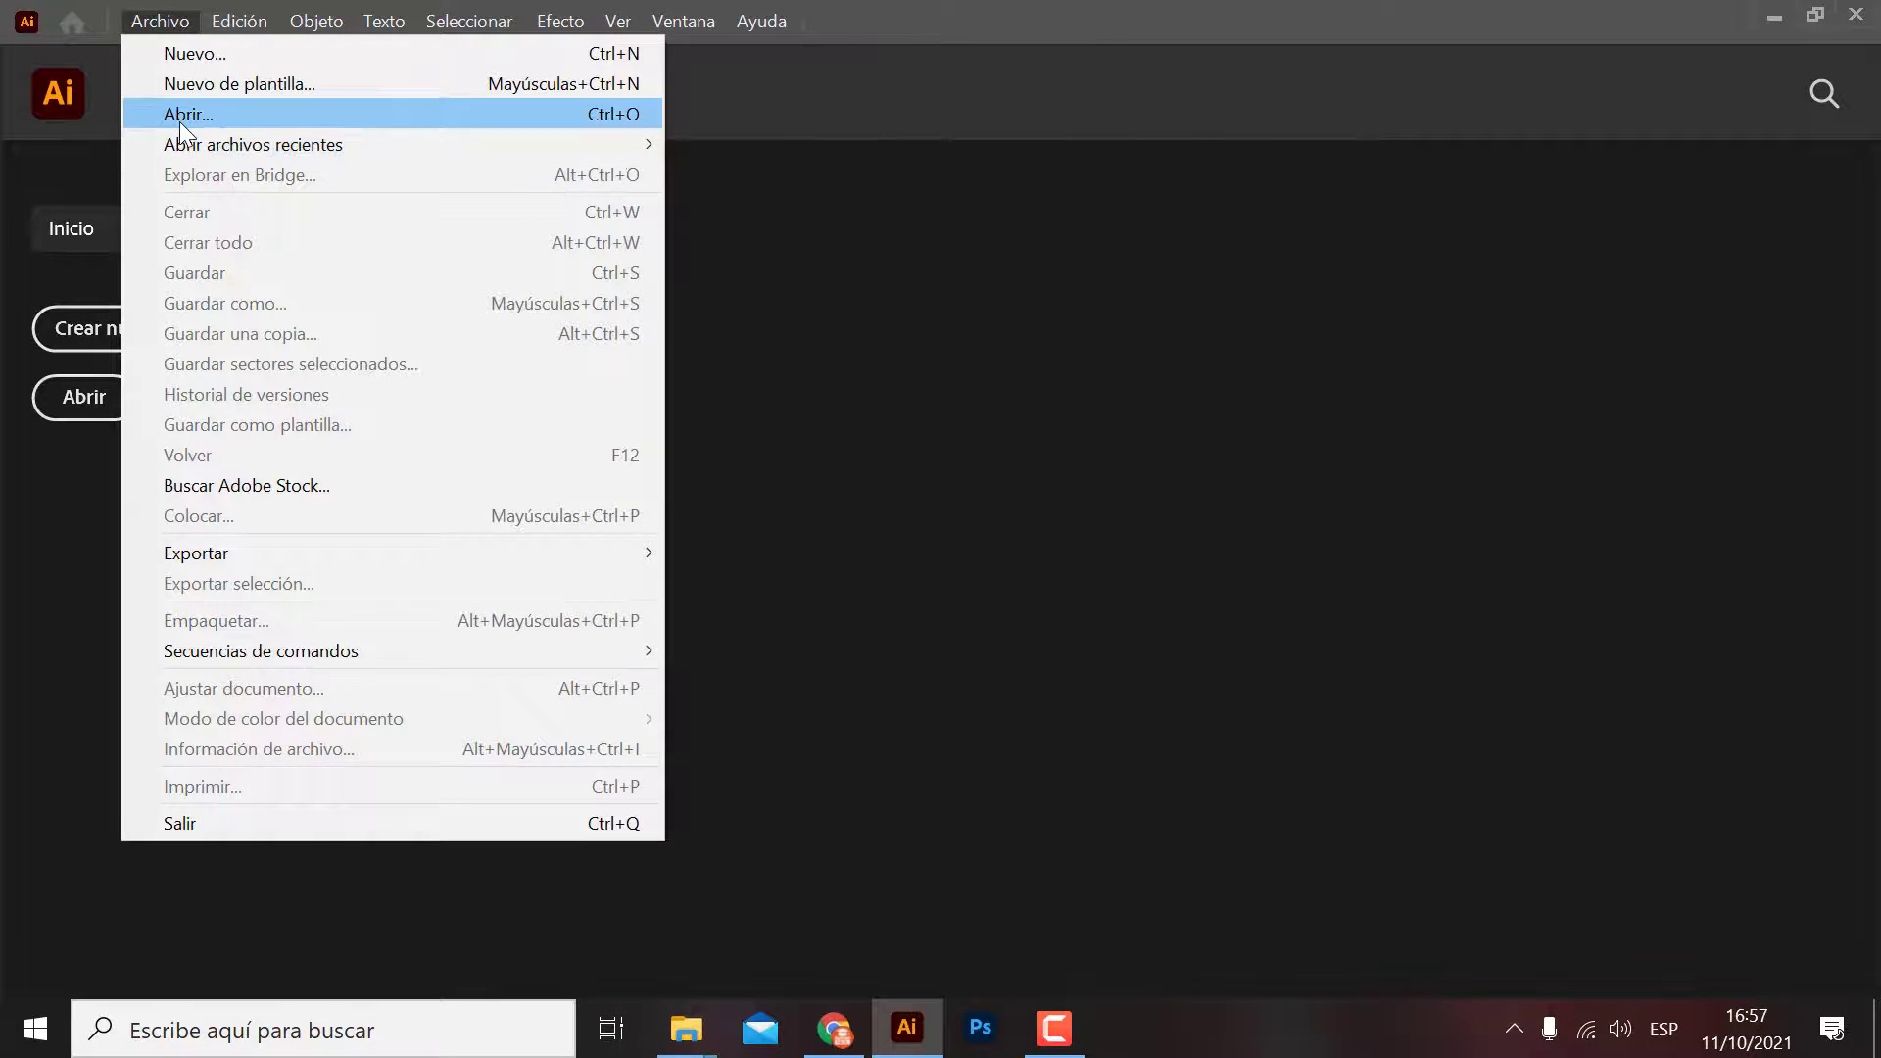
left_click(180, 121)
left_click(392, 286)
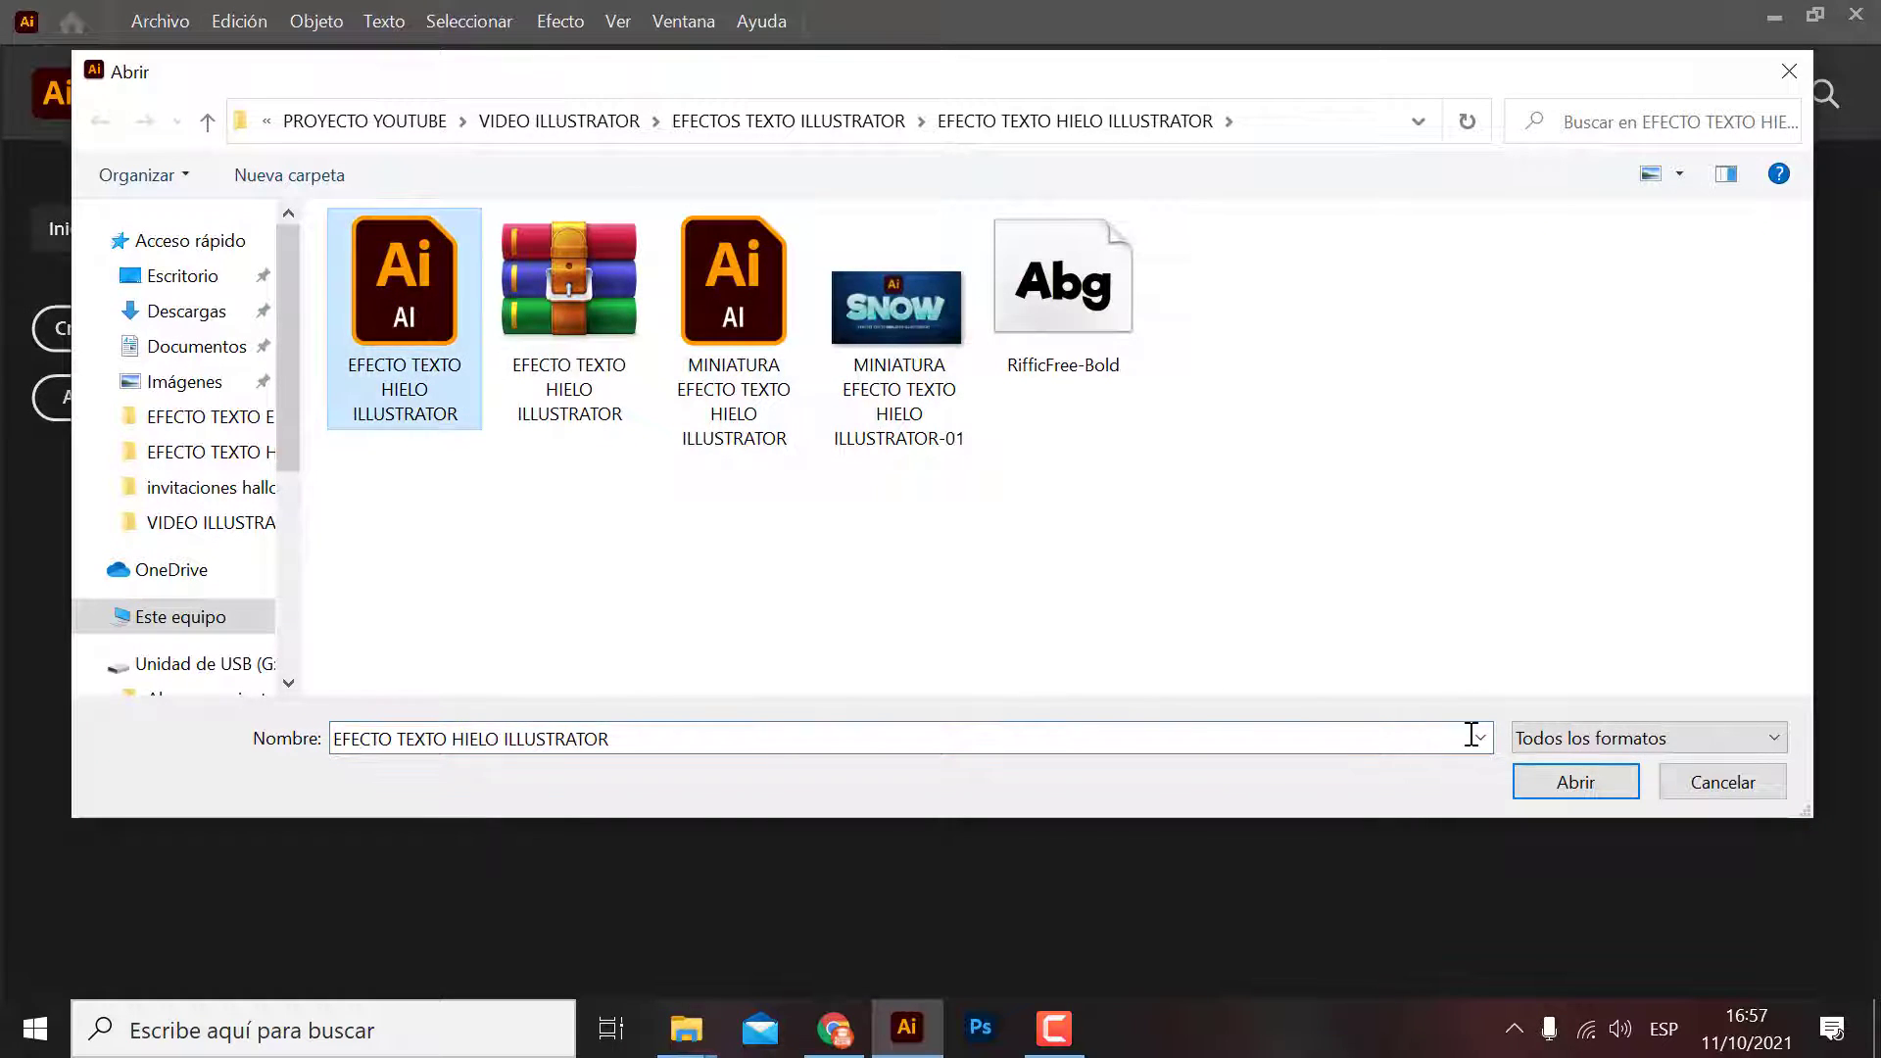
left_click(1550, 785)
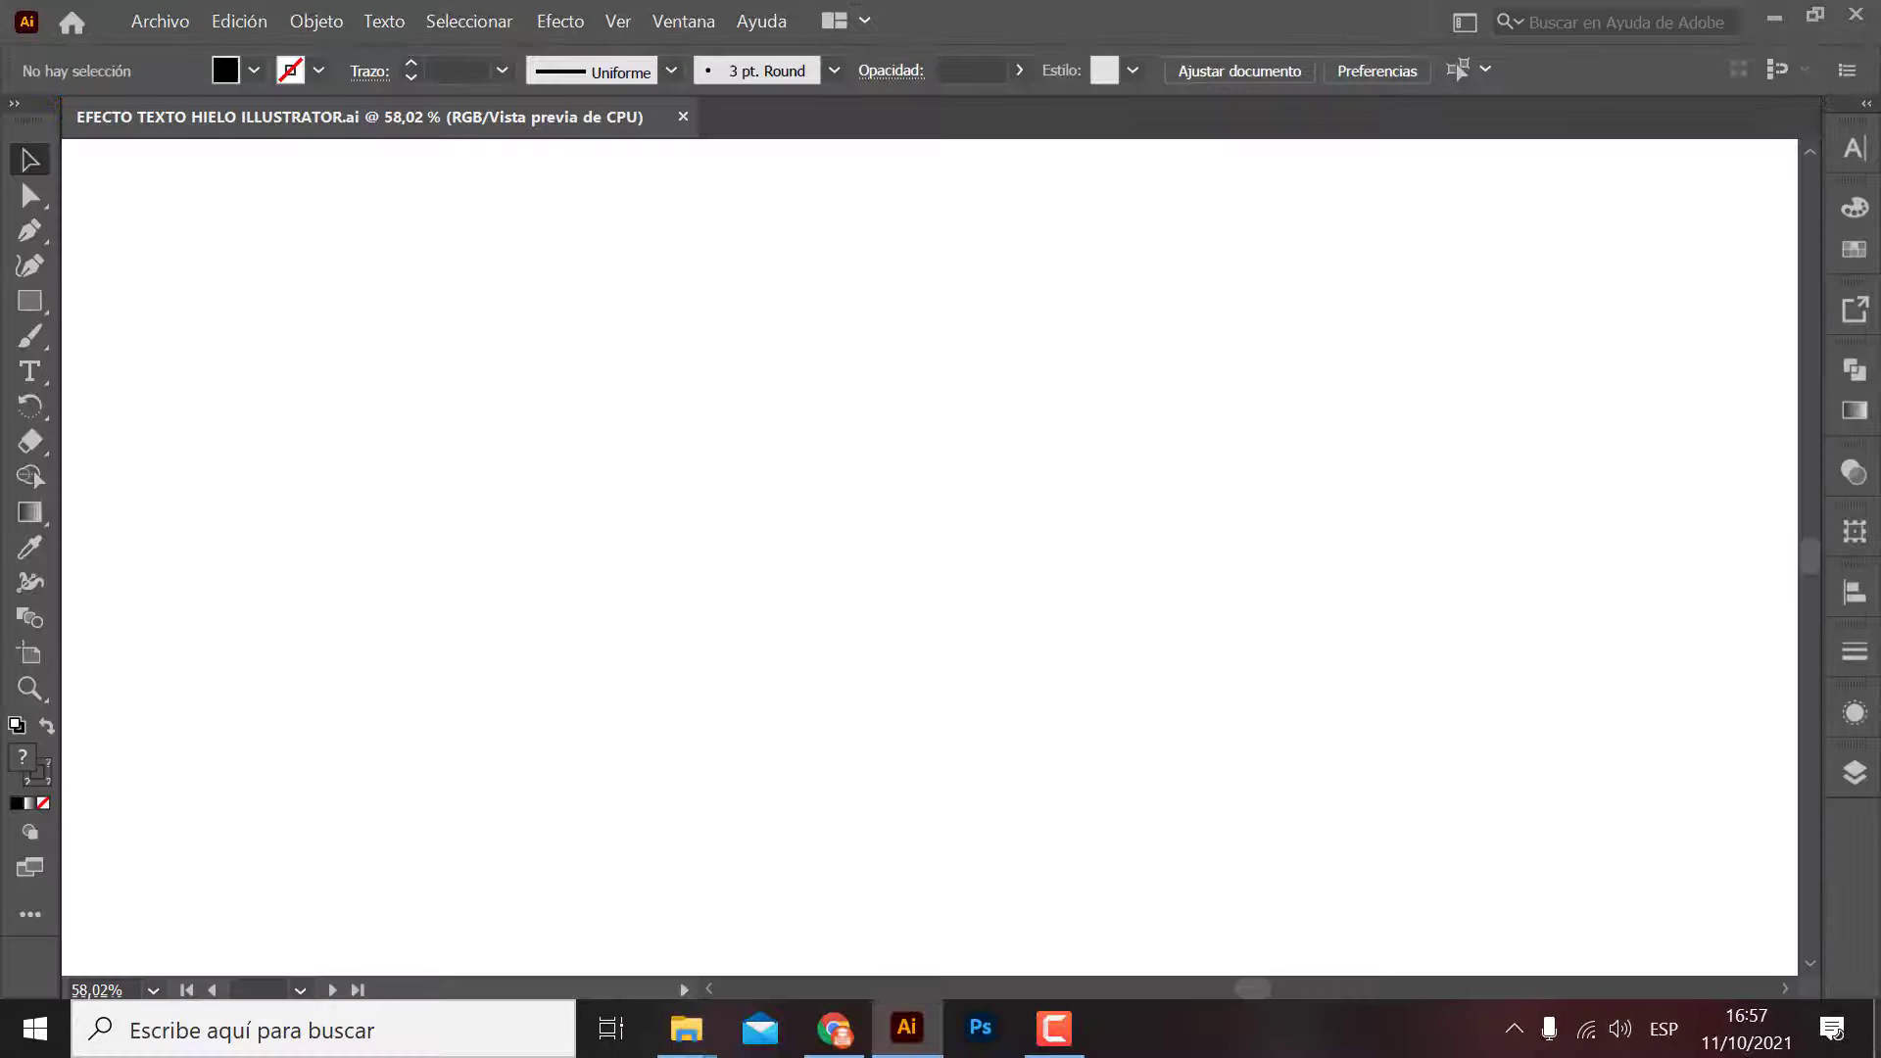
left_click(906, 1029)
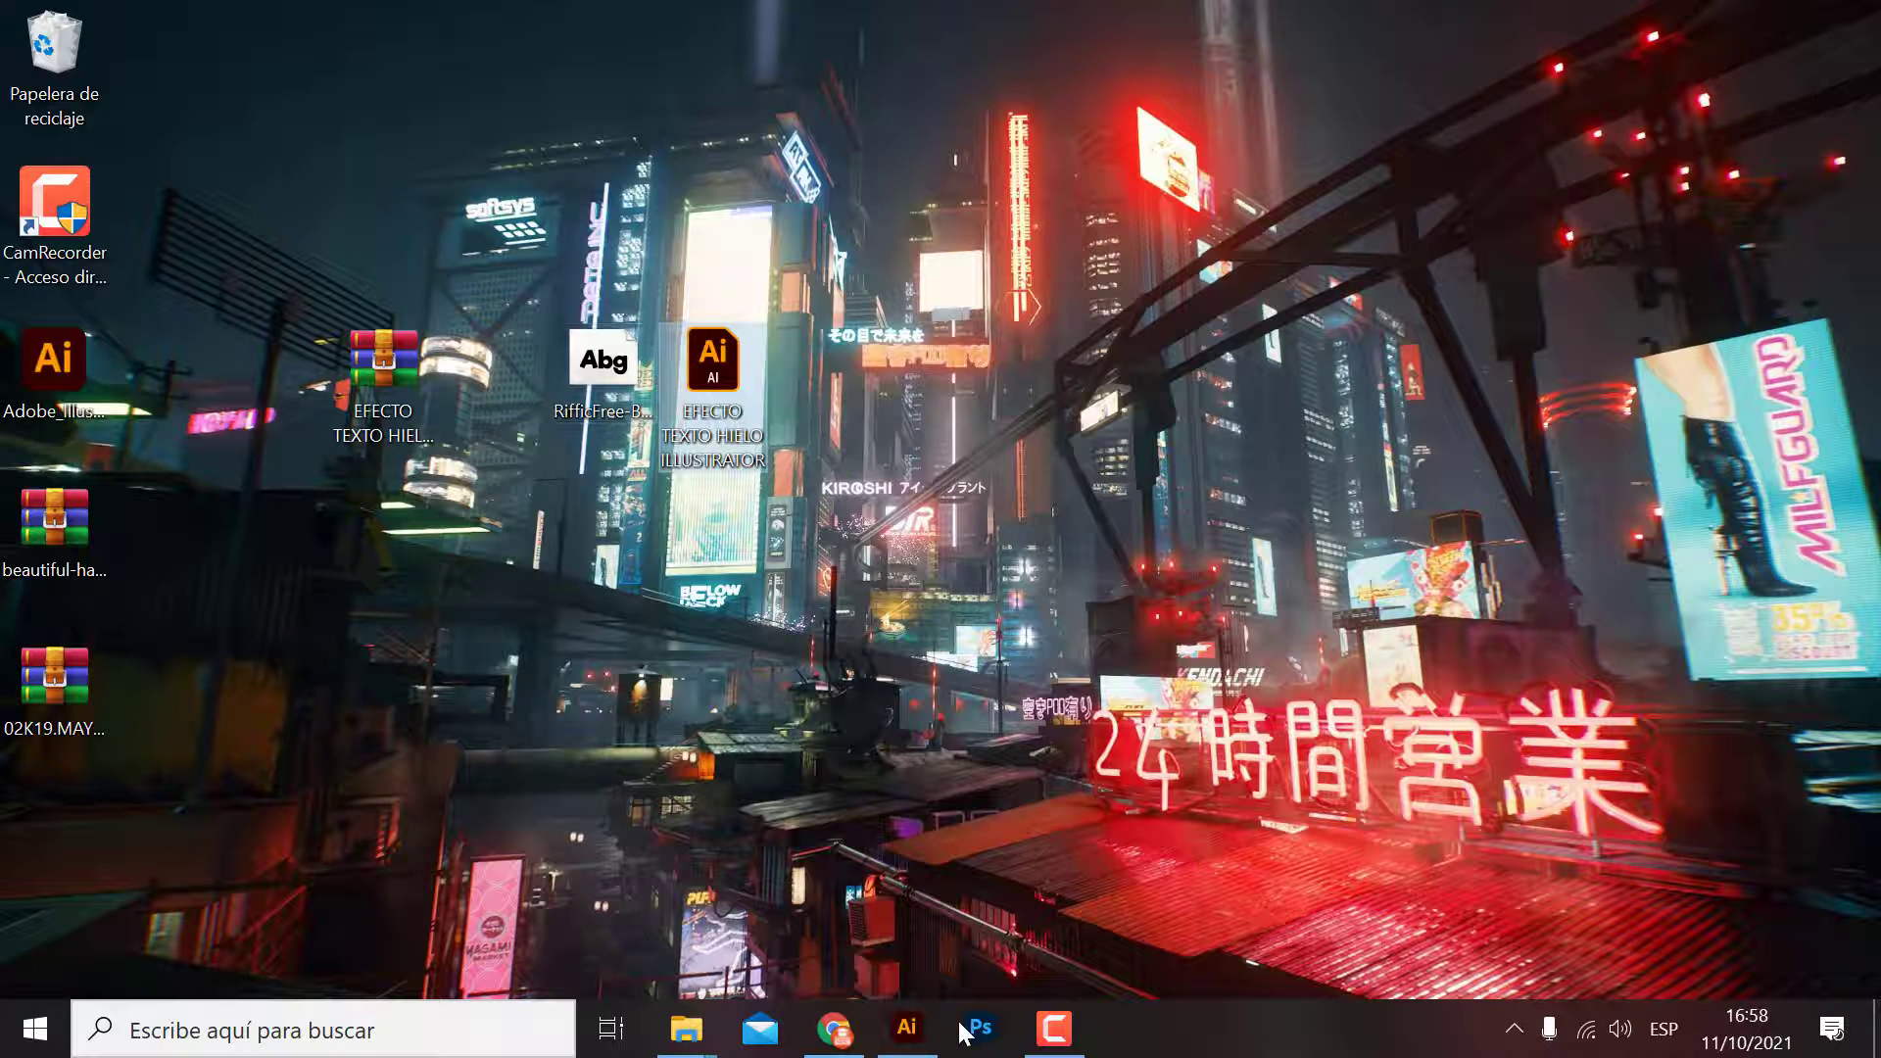
left_click(907, 1029)
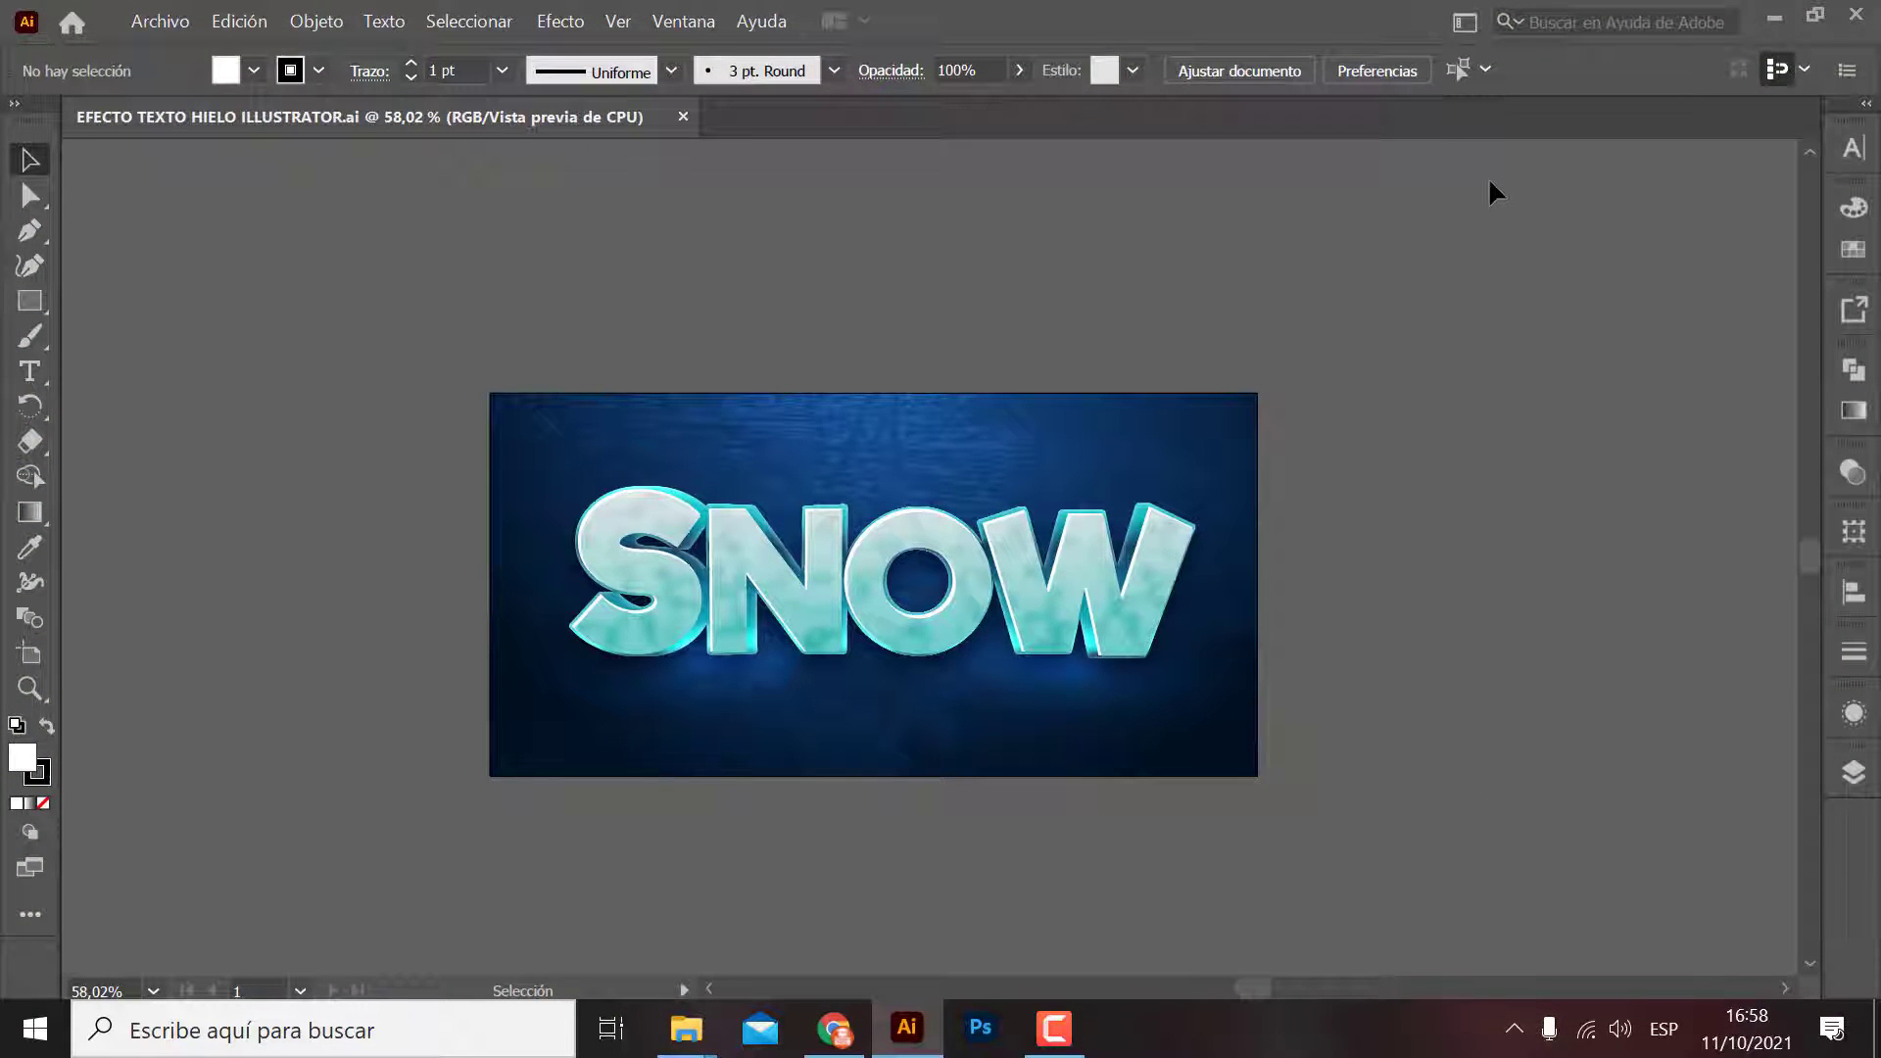
Step: Release the background group's clipping mask, then undo it to restore the background
key("ctrl+minus")
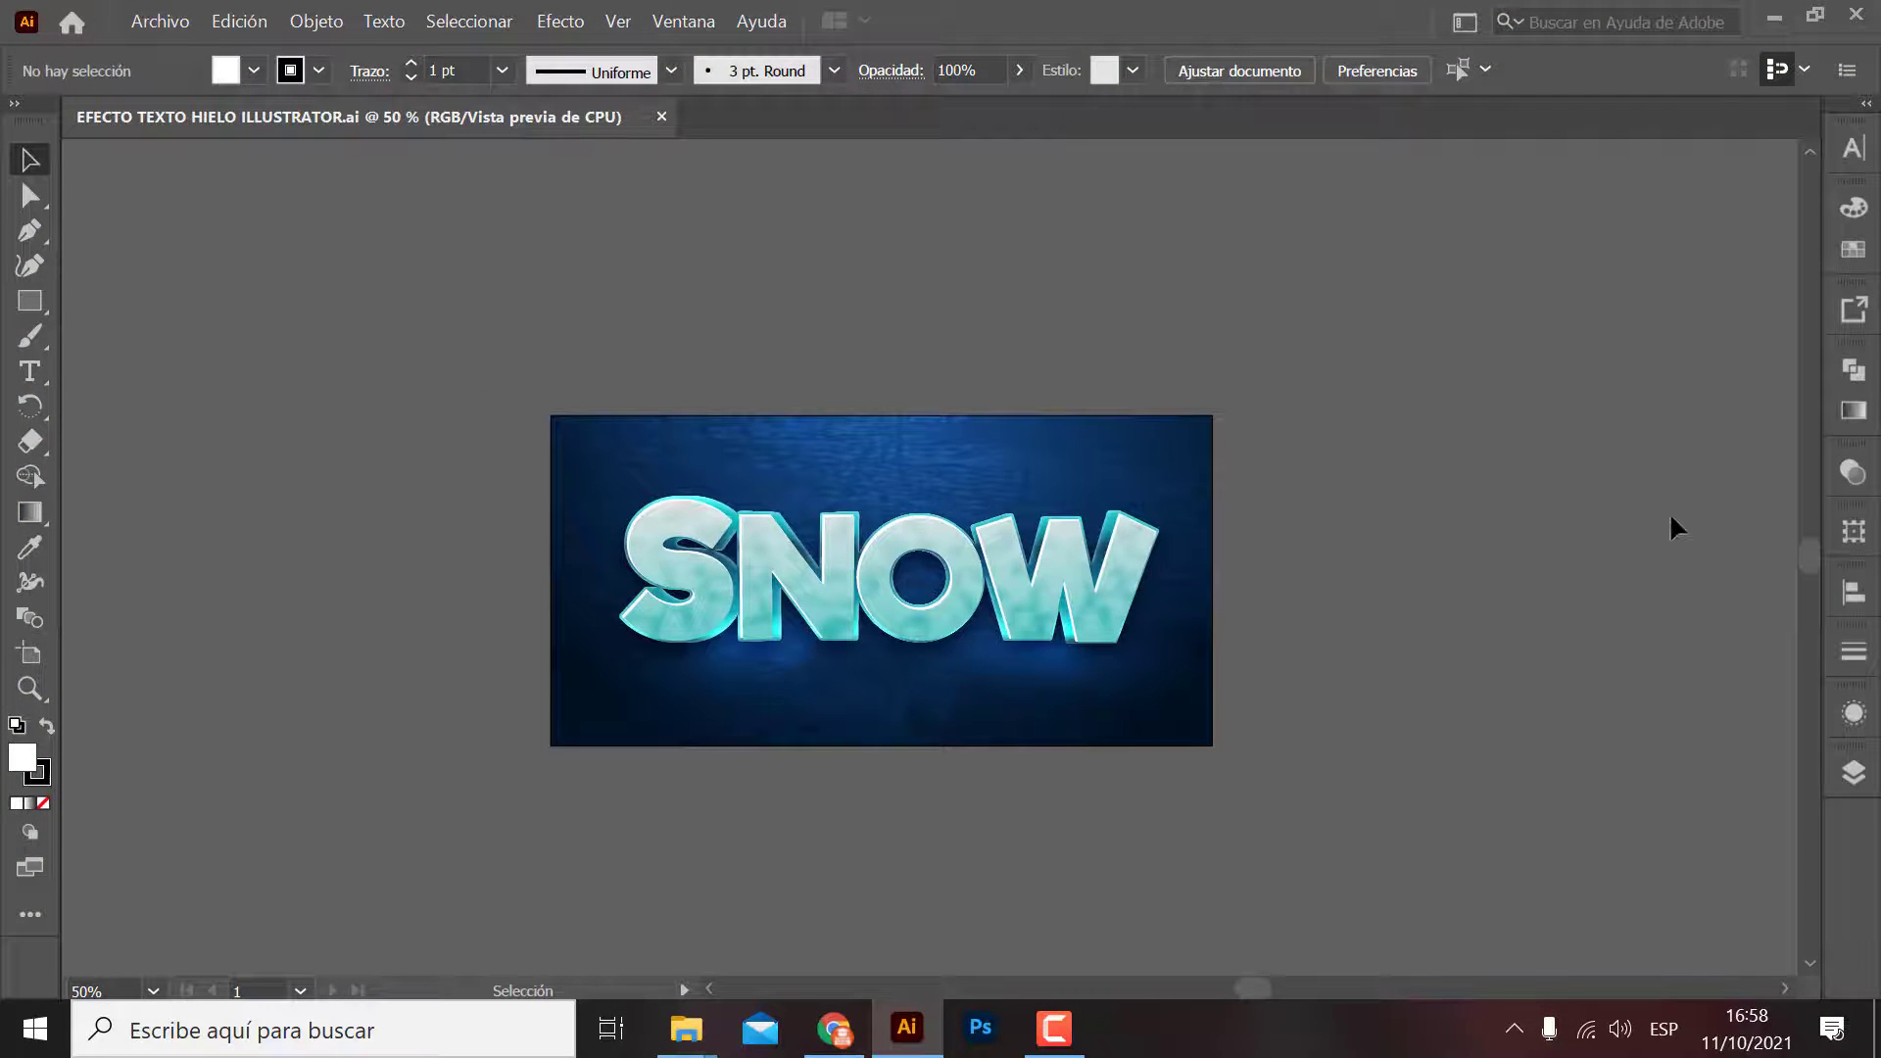
left_click(1083, 613)
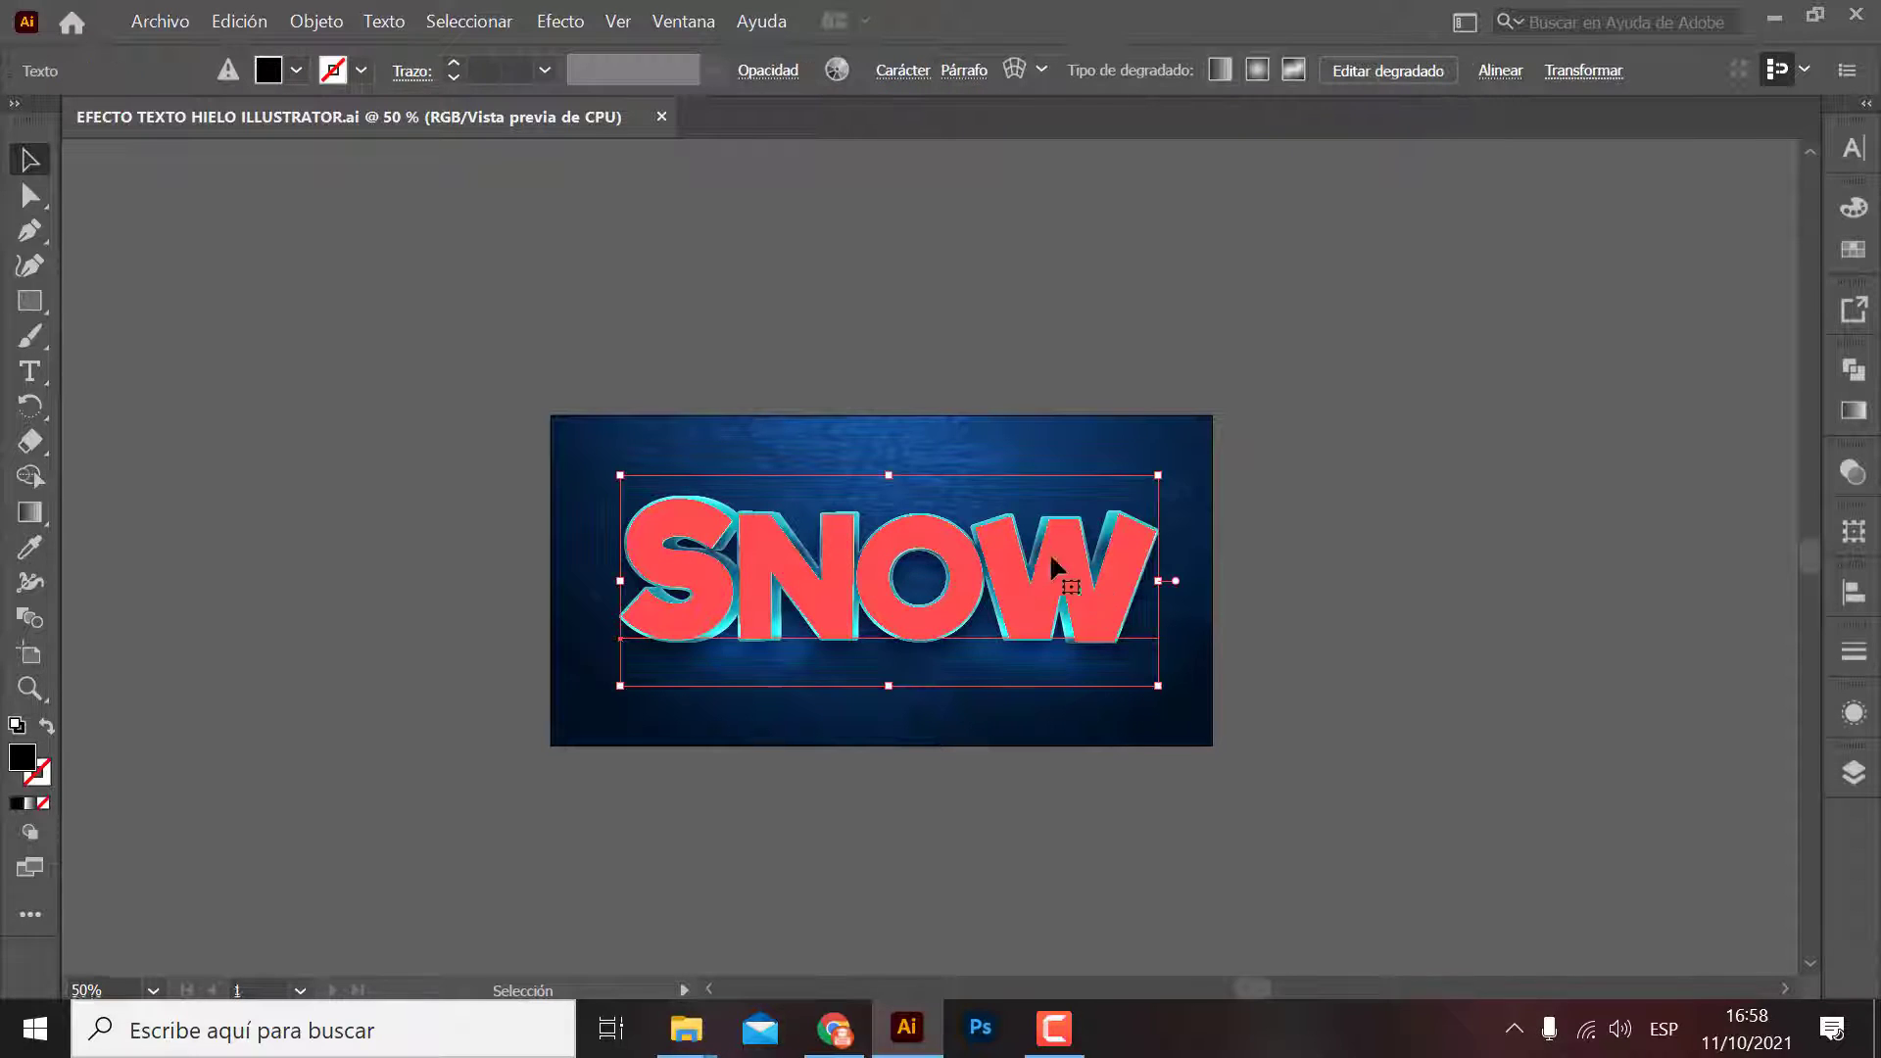
left_click(1470, 659)
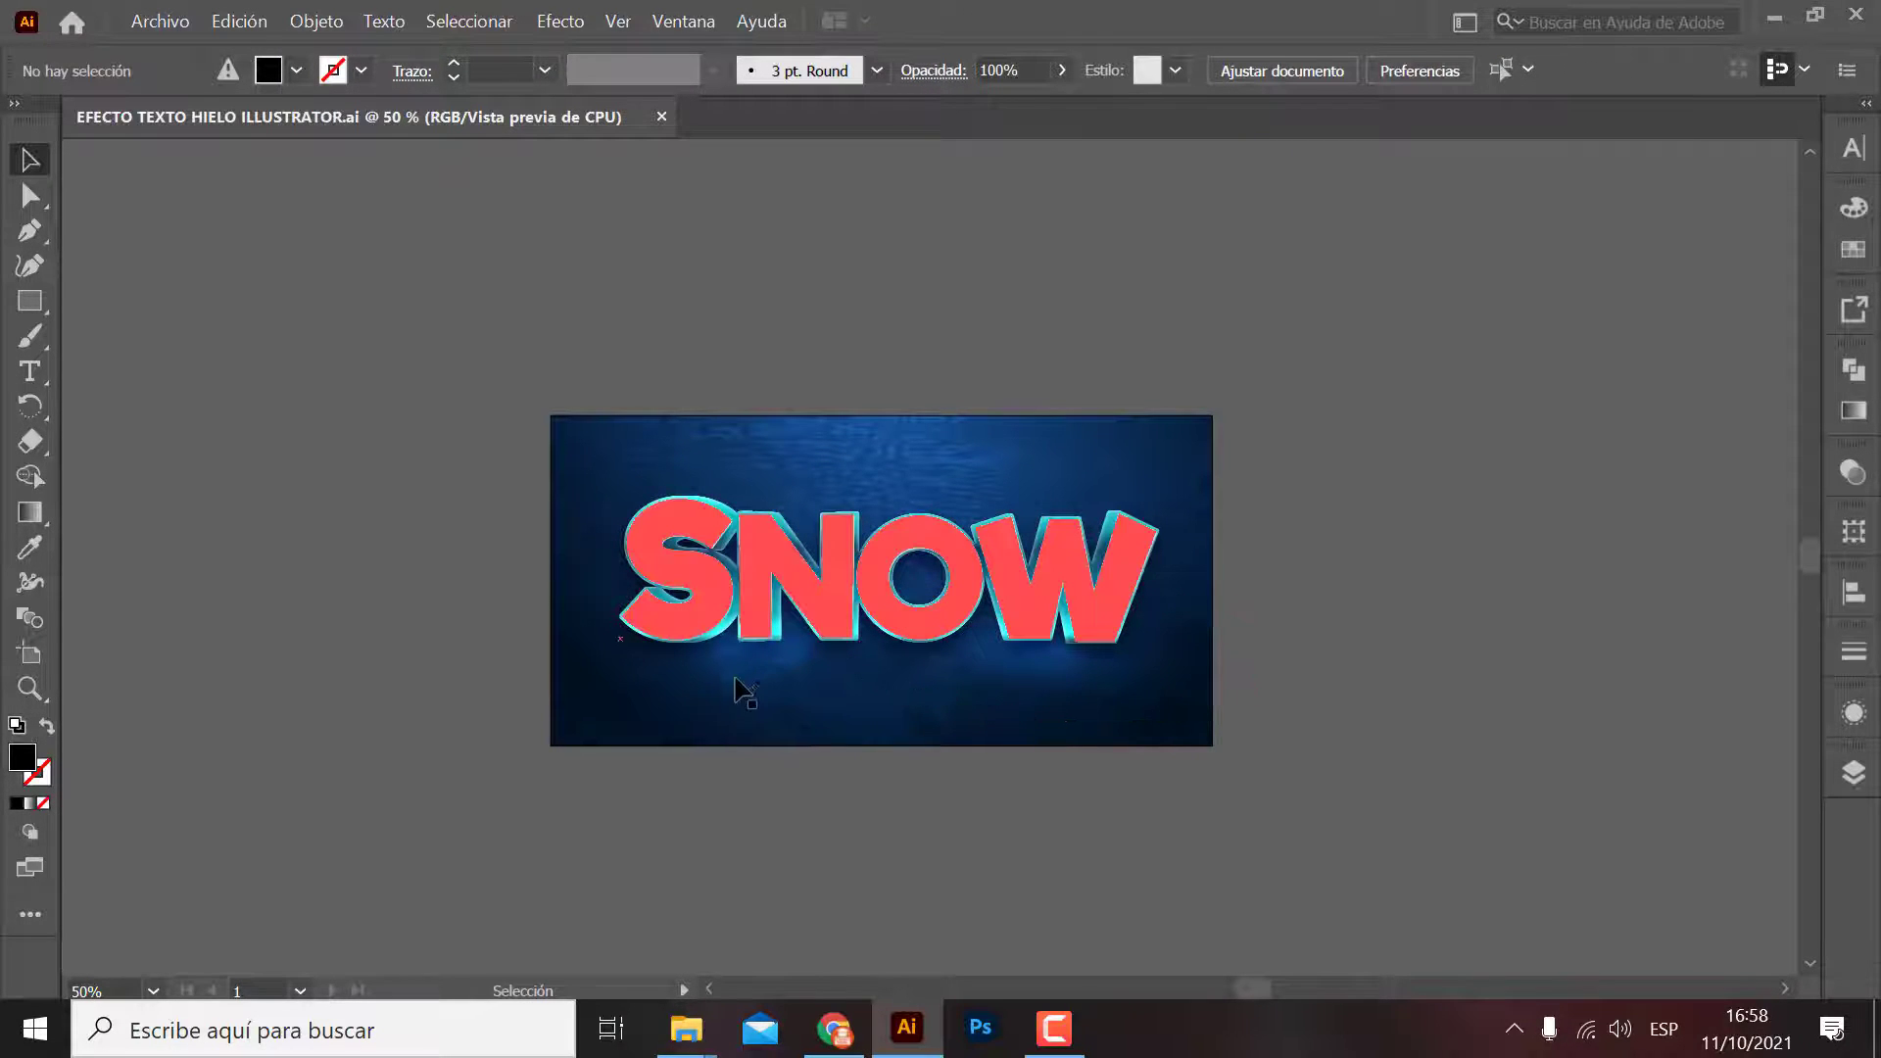
left_click(1047, 706)
right_click(1058, 731)
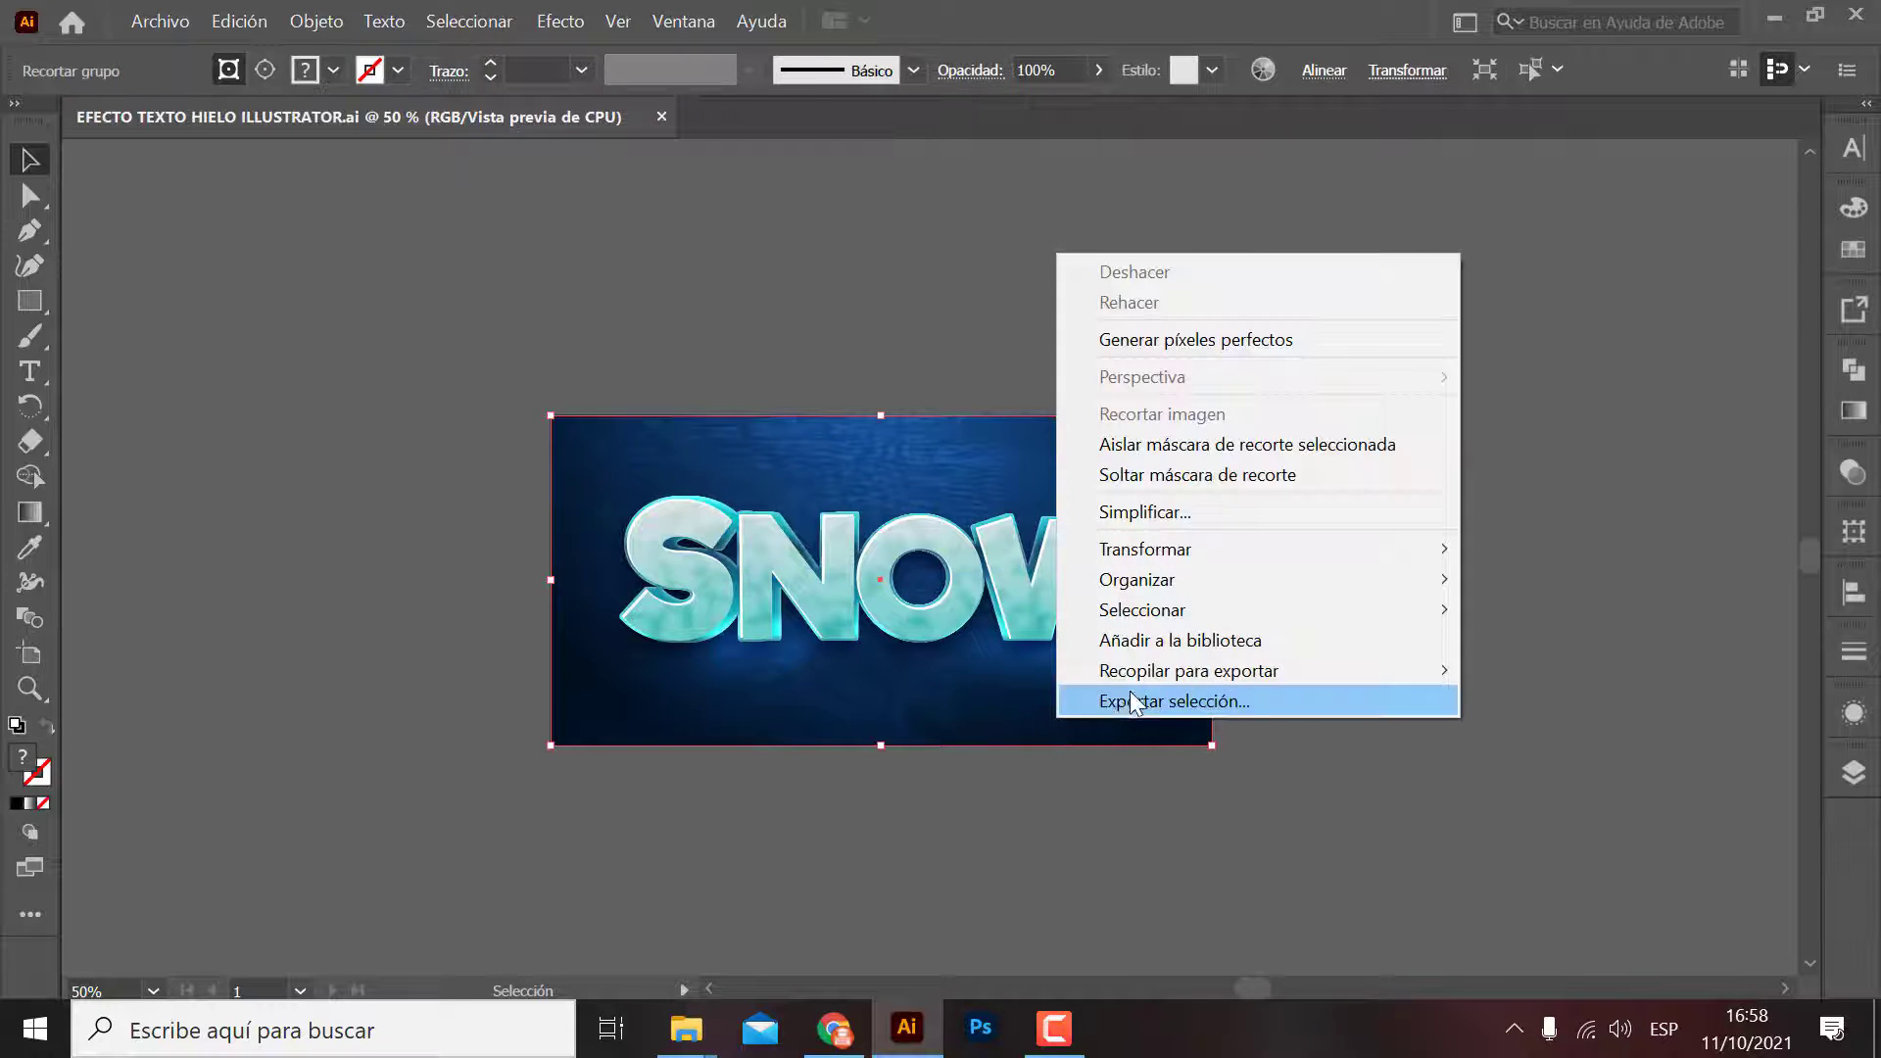
left_click(1192, 476)
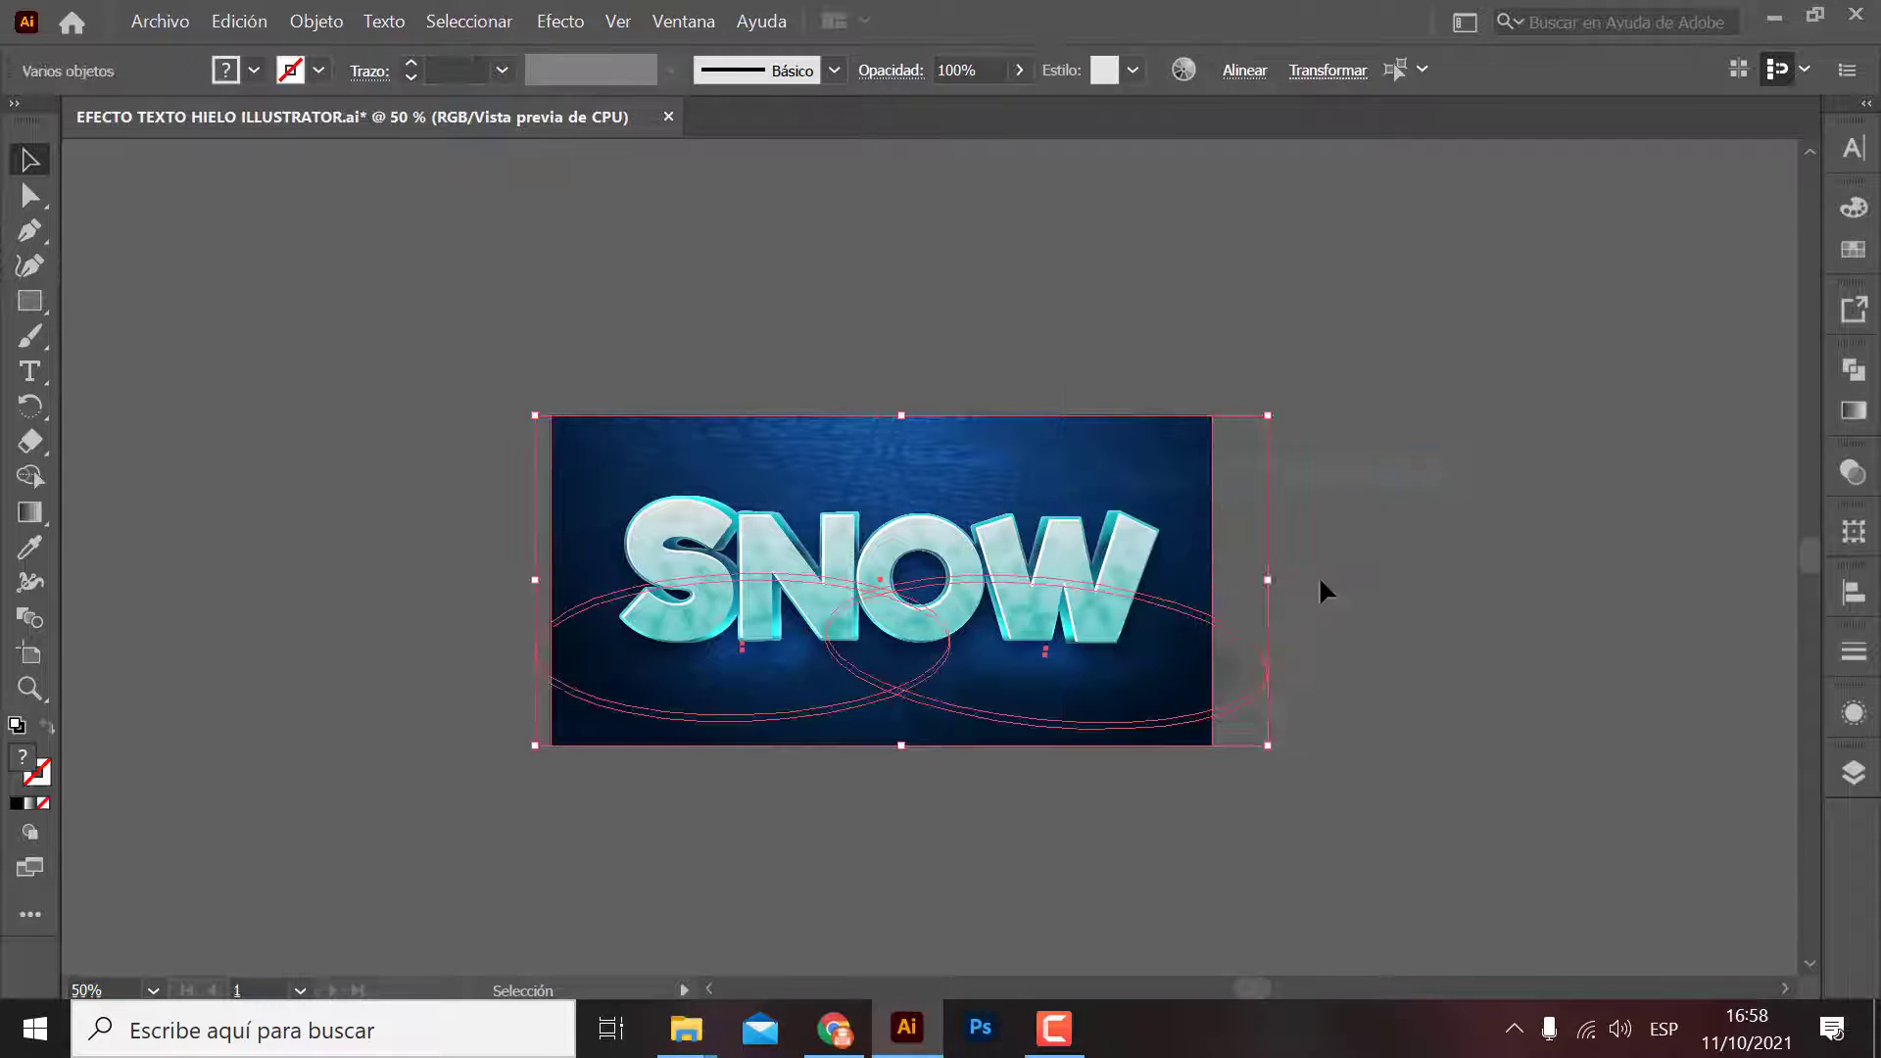
left_click(1268, 685)
key("ctrl+z")
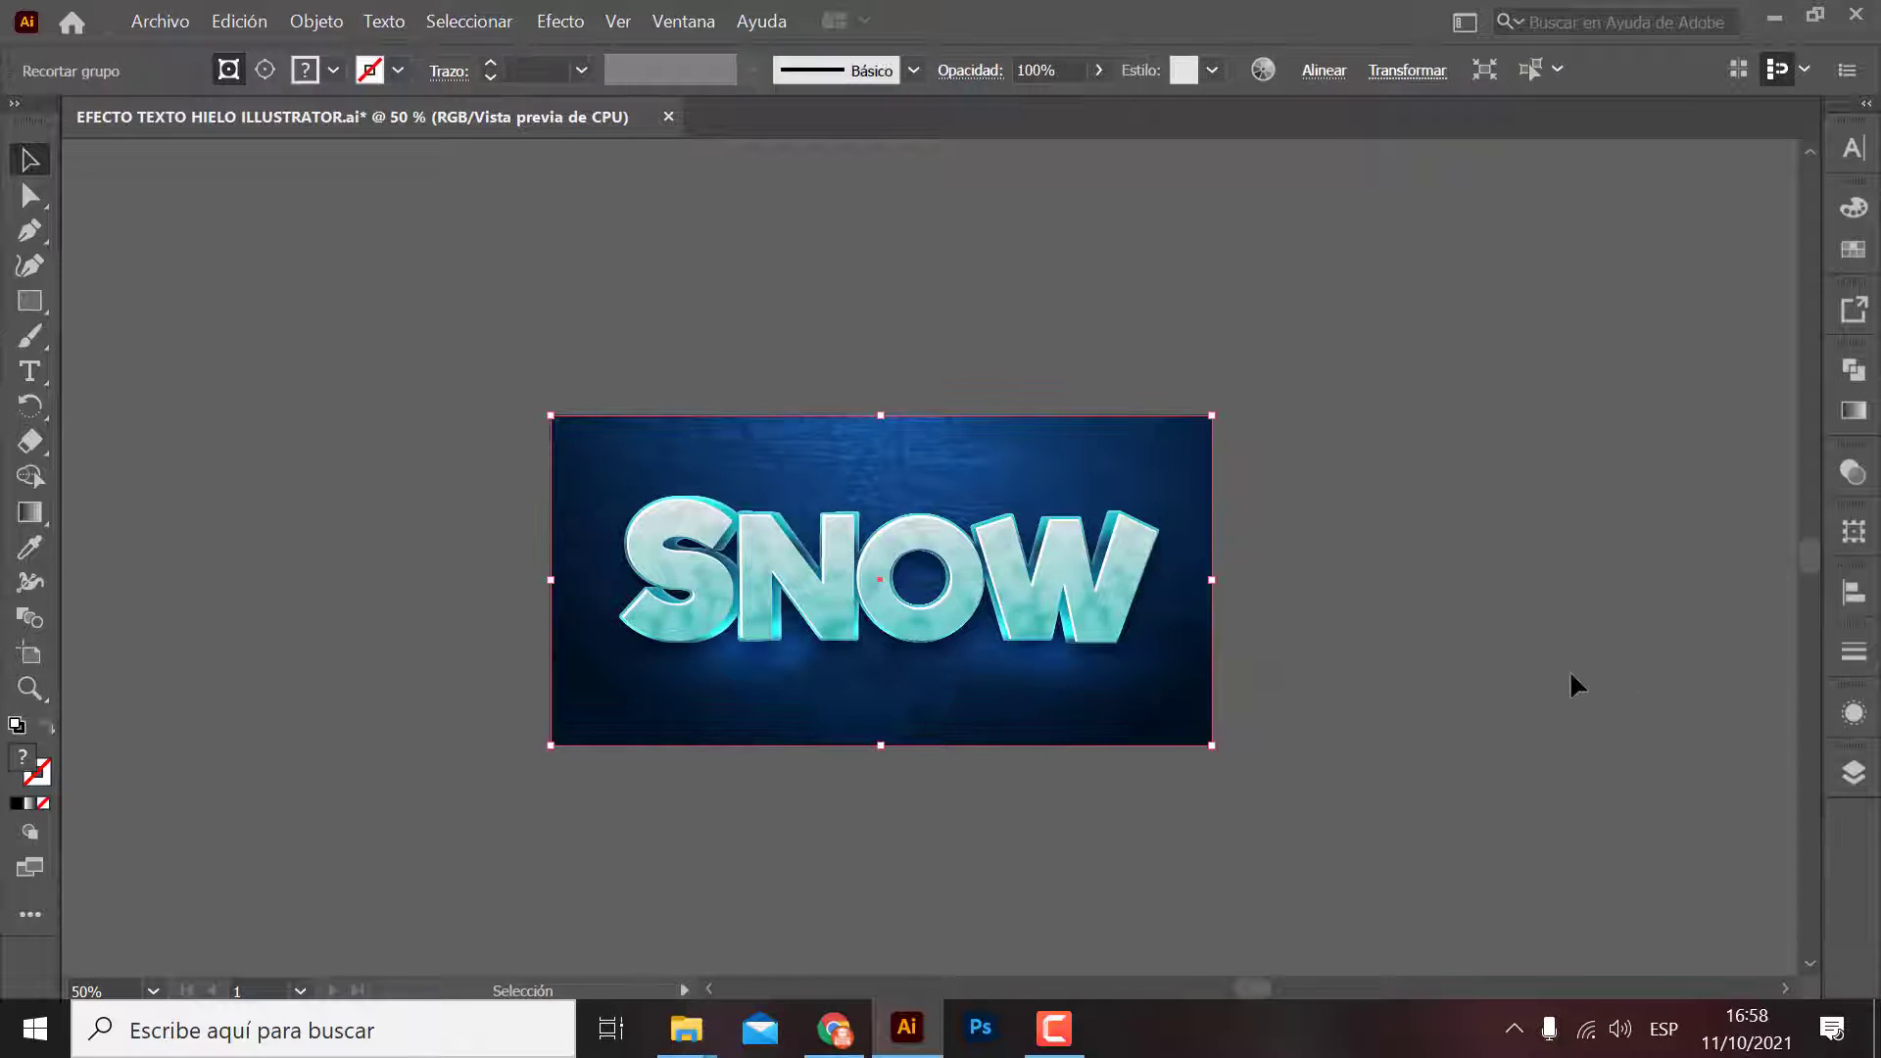
key("ctrl+z")
Step: Move the SNOW text up above the artboard, leaving the blue background in place
left_click(1076, 617)
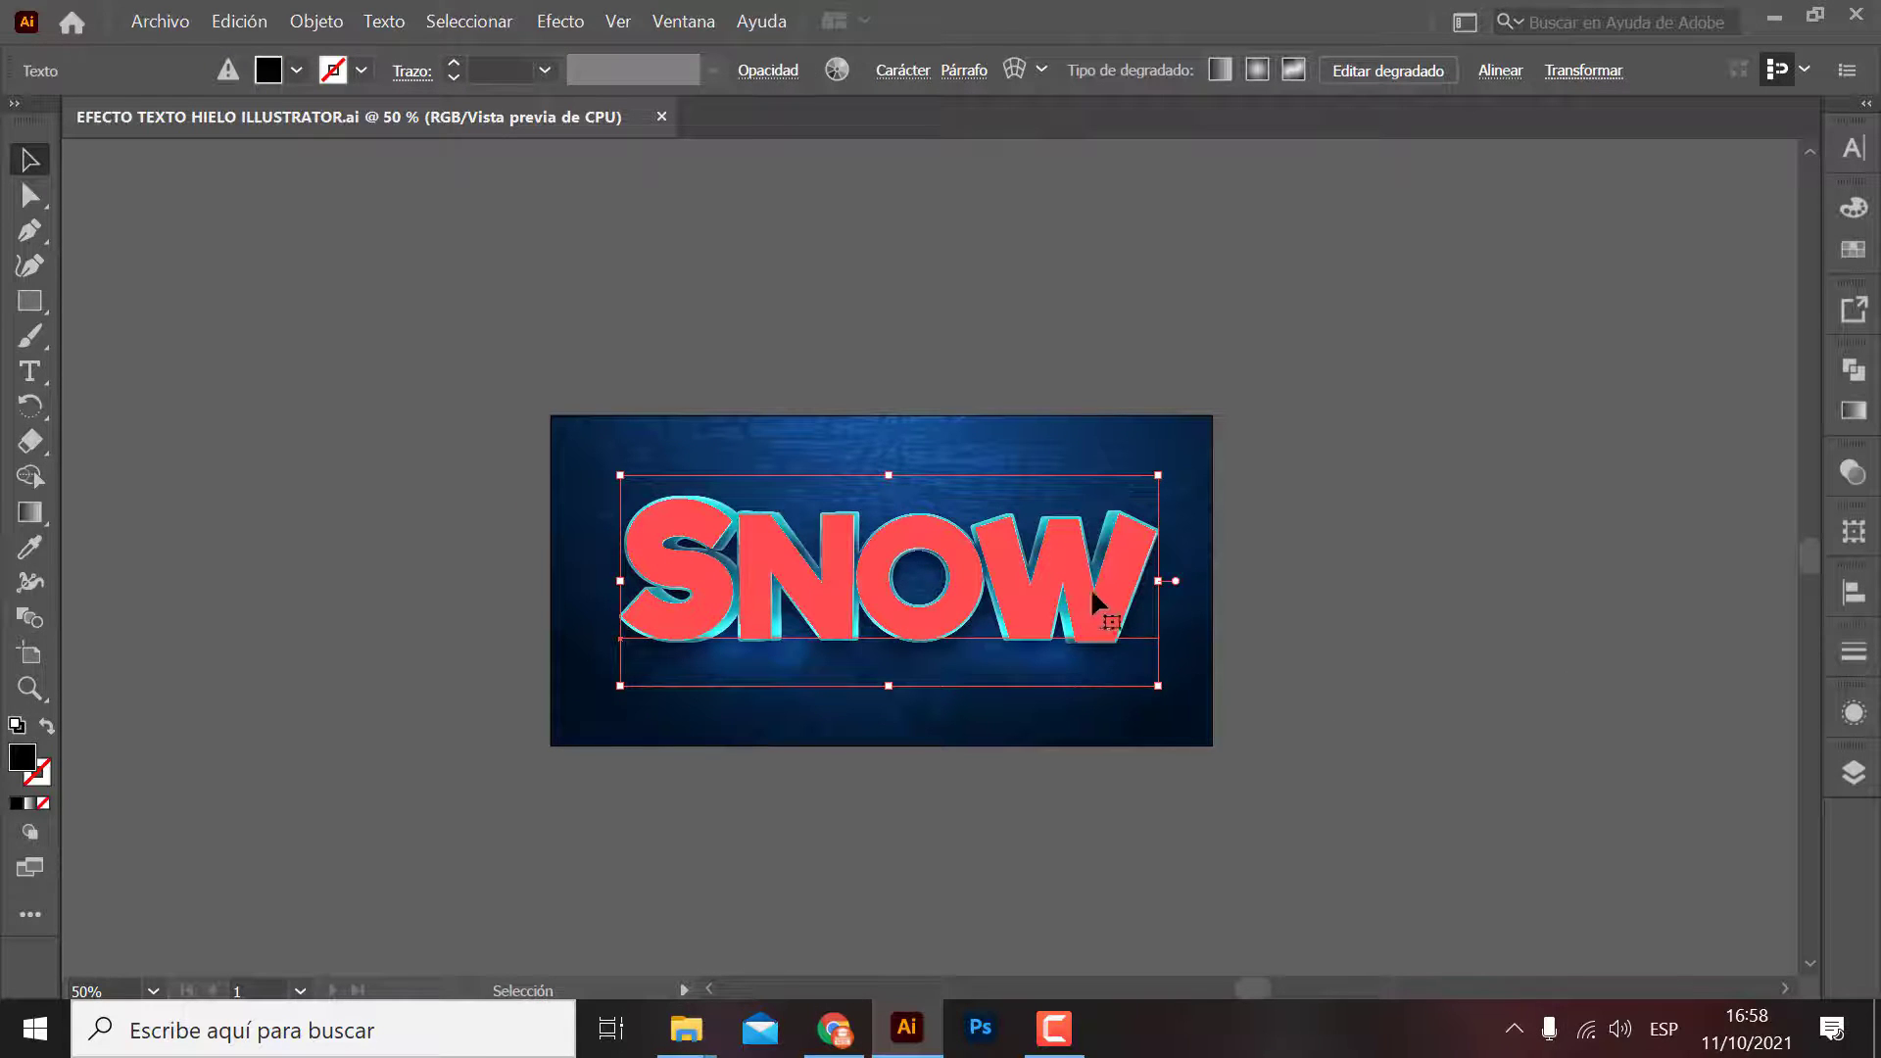
key("ctrl+z")
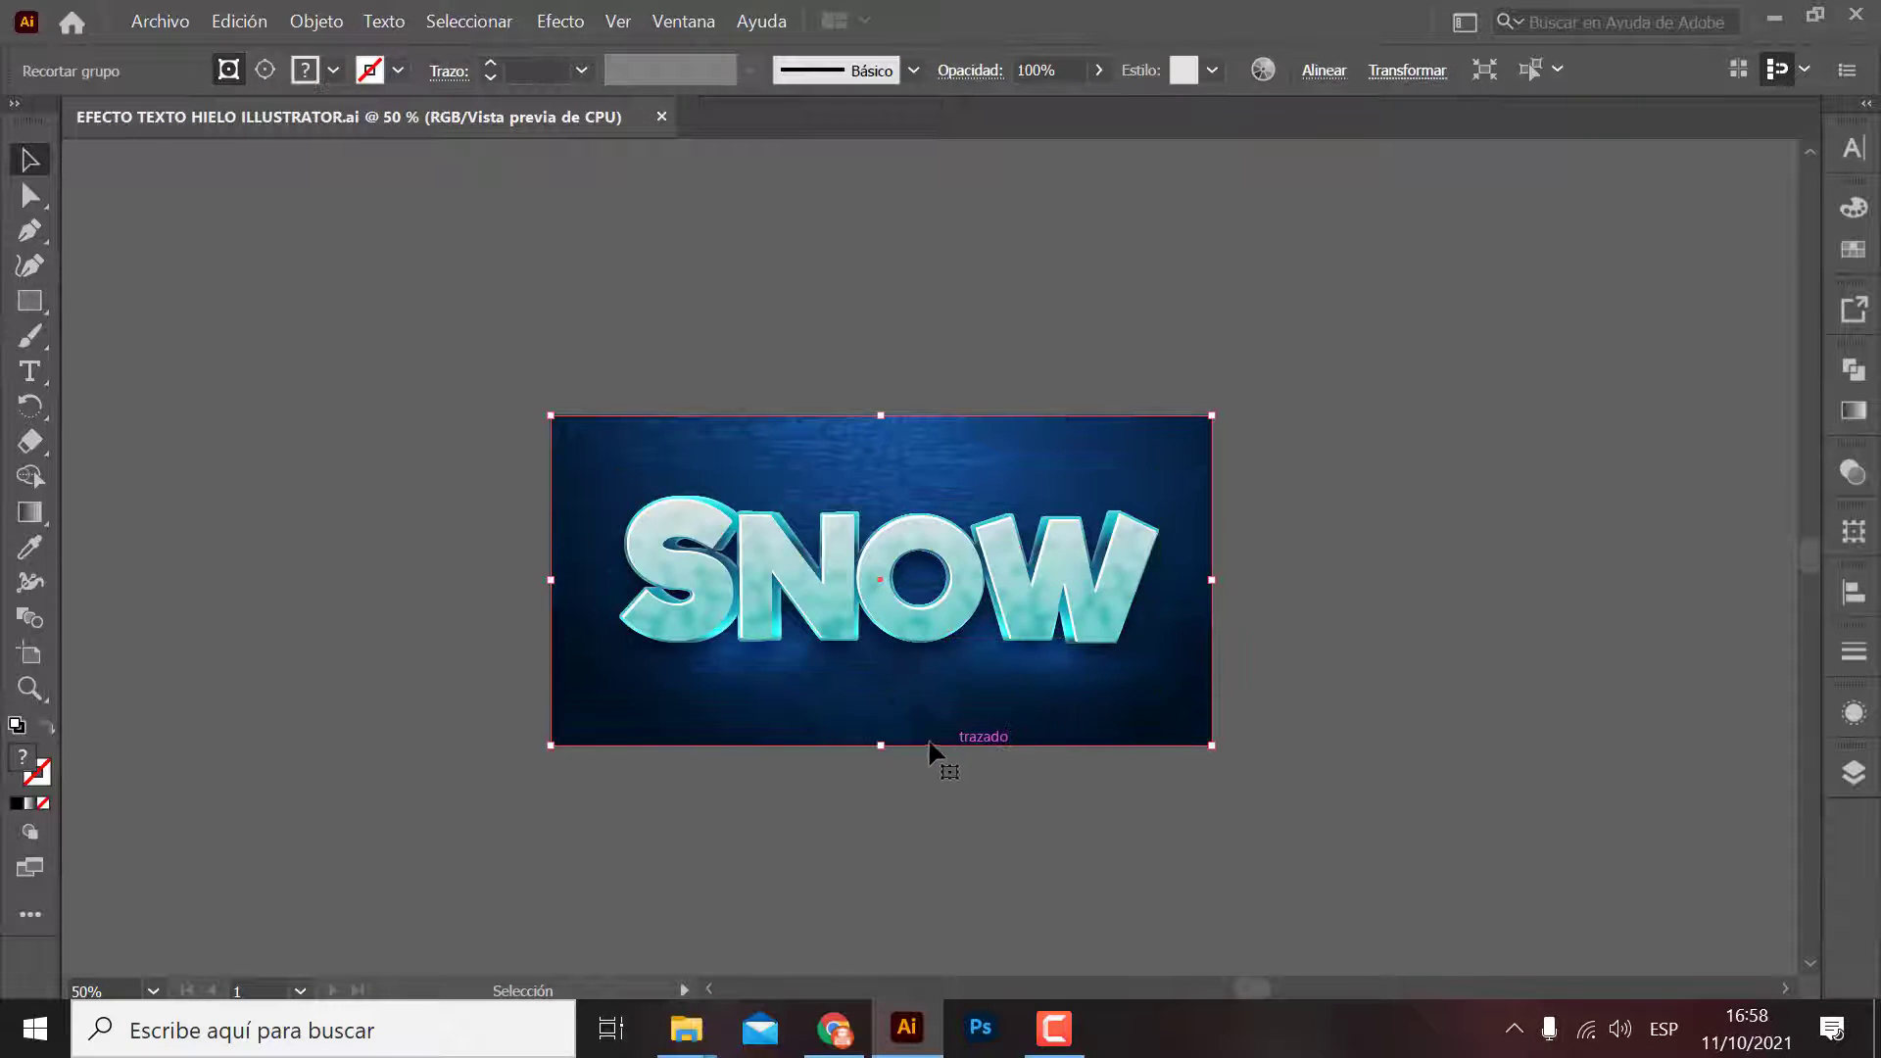
mouse_move(958, 743)
left_mouse_down()
mouse_move(1636, 747)
mouse_move(1588, 742)
left_mouse_up()
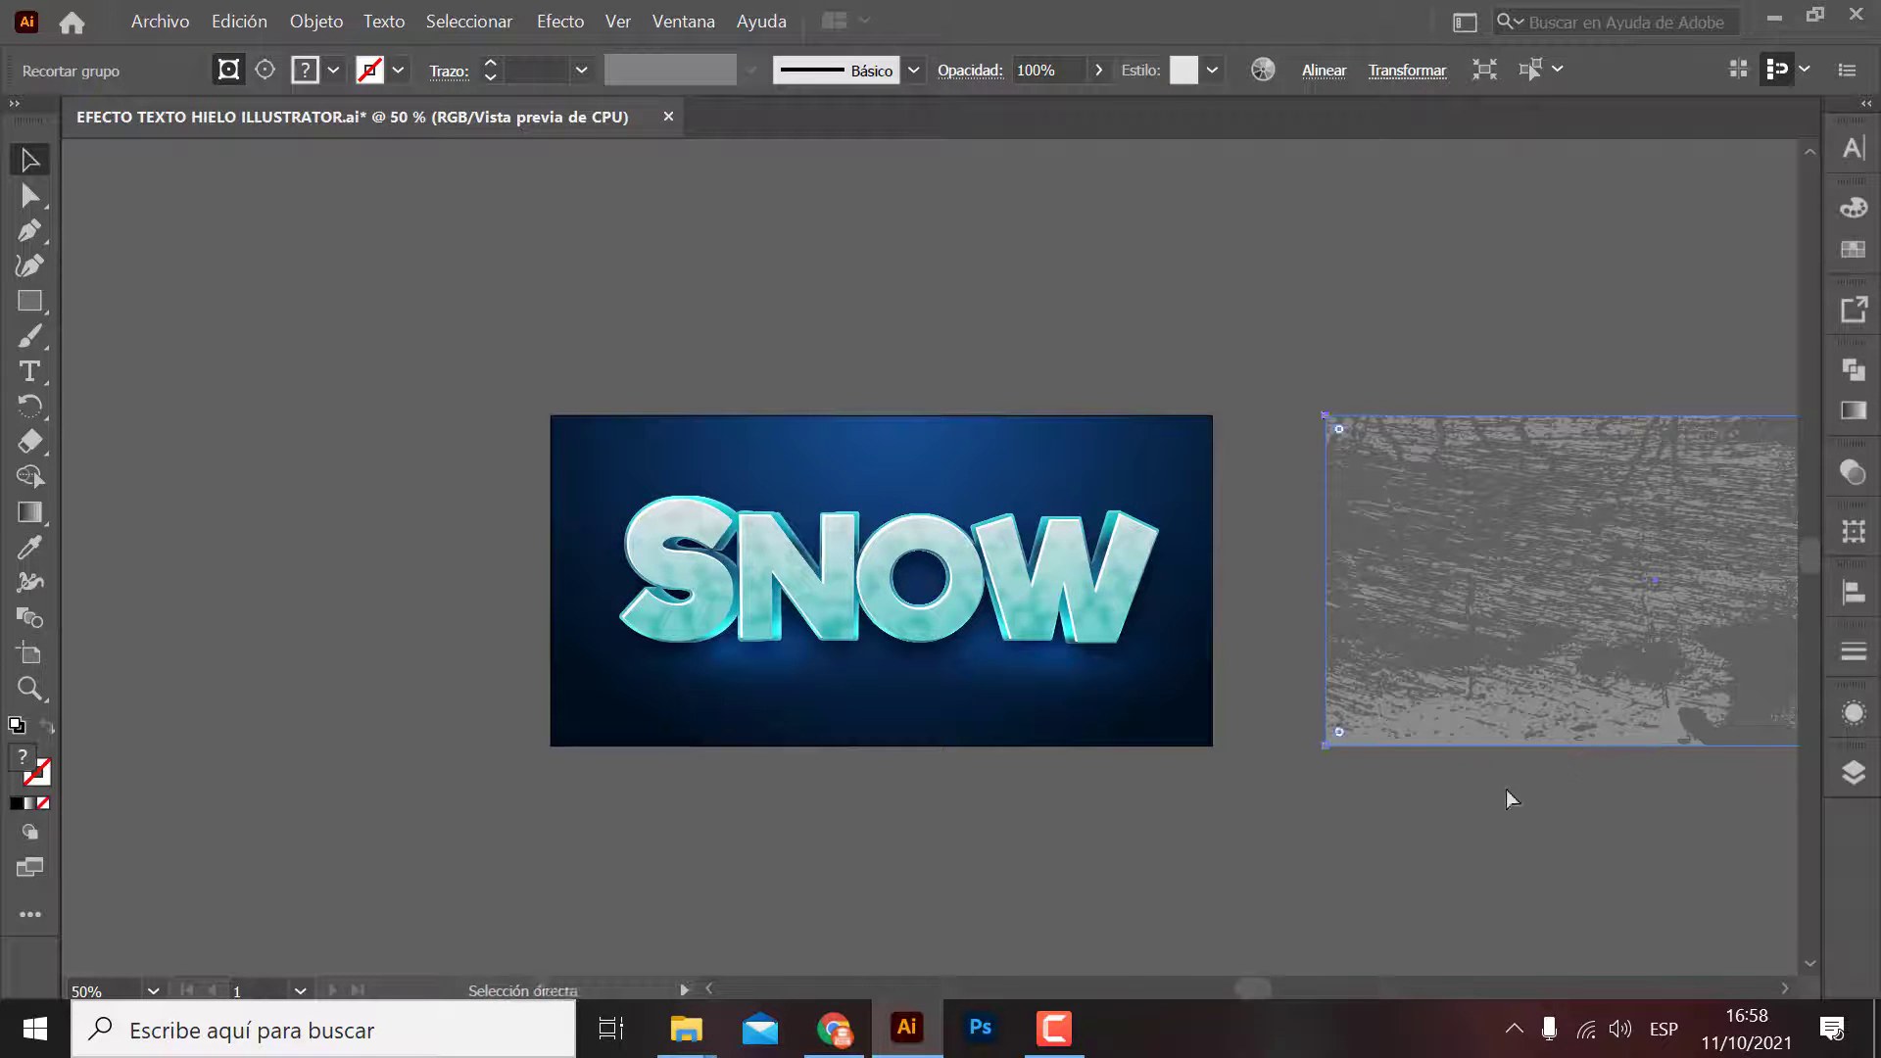
key("ctrl+z")
left_click(1398, 834)
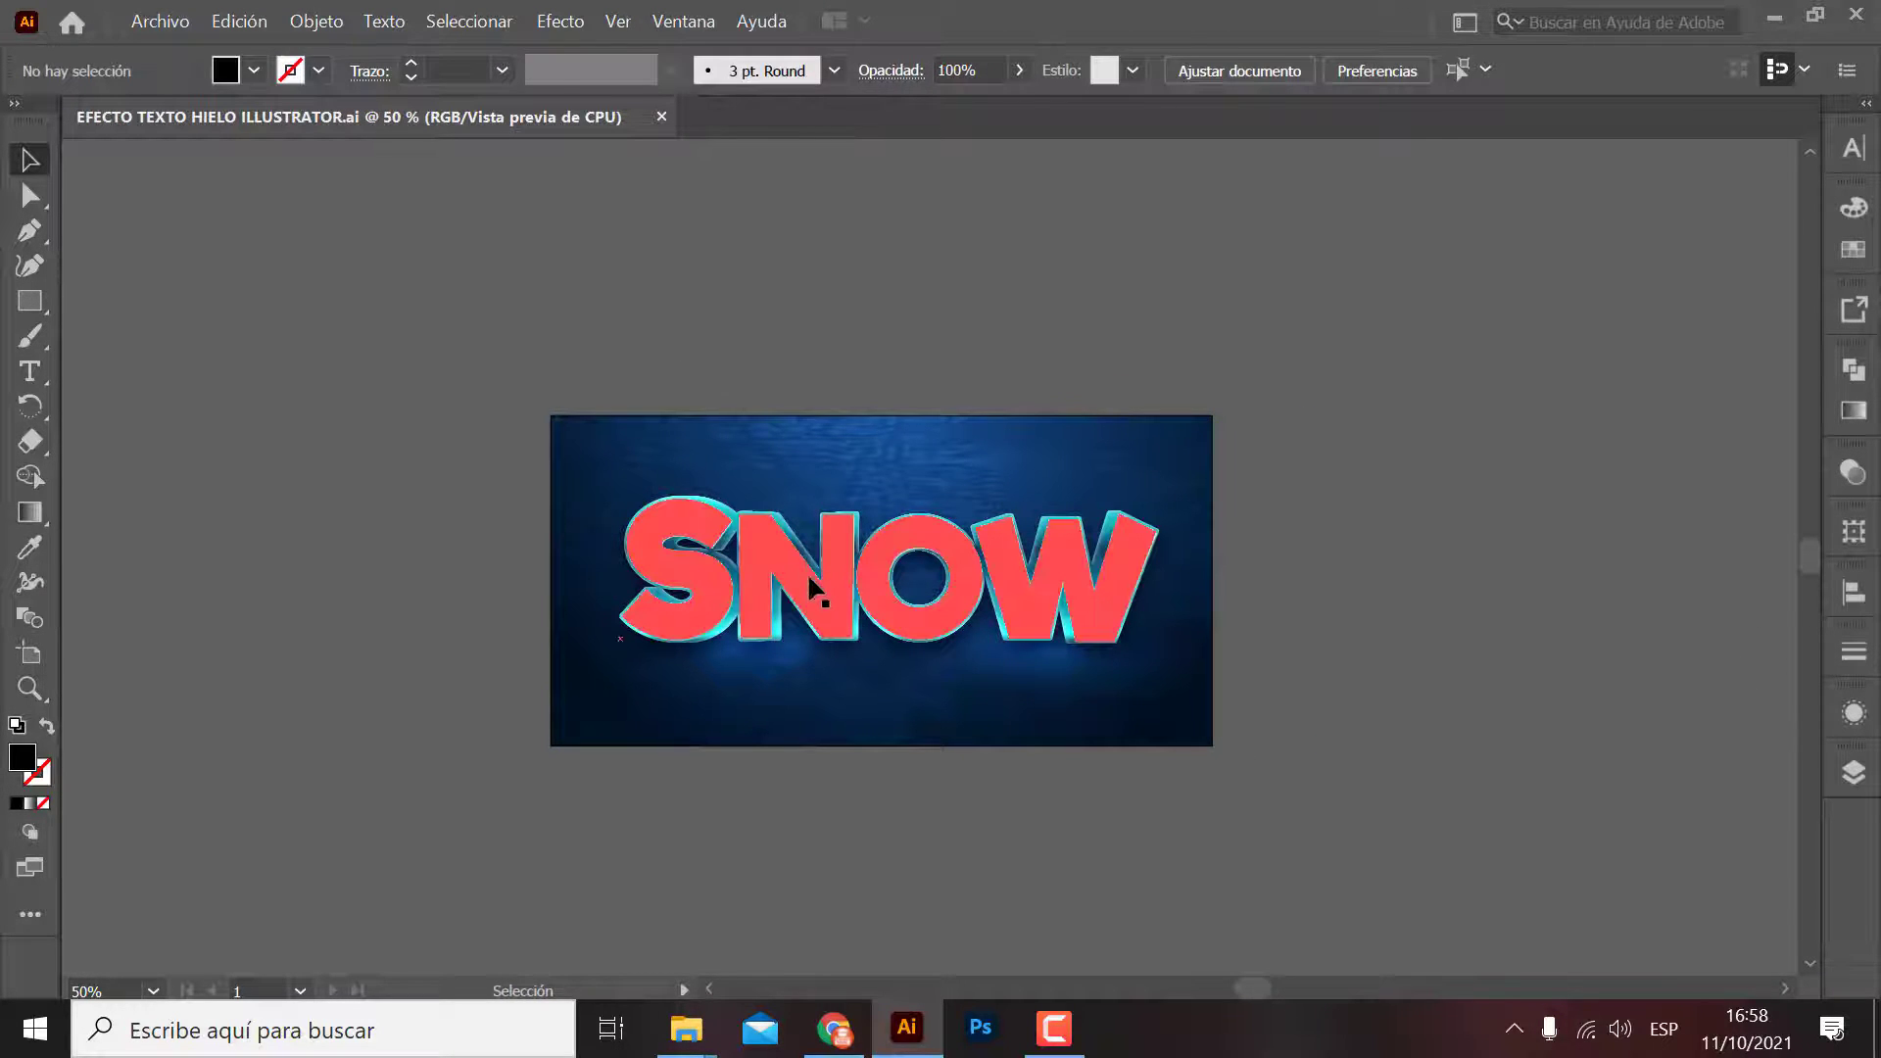
left_click_drag(841, 565, 823, 308)
left_click(1063, 691)
Step: Move the blurred glow group left of the artboard and group the blue background pieces
left_click_drag(1063, 686, 335, 686)
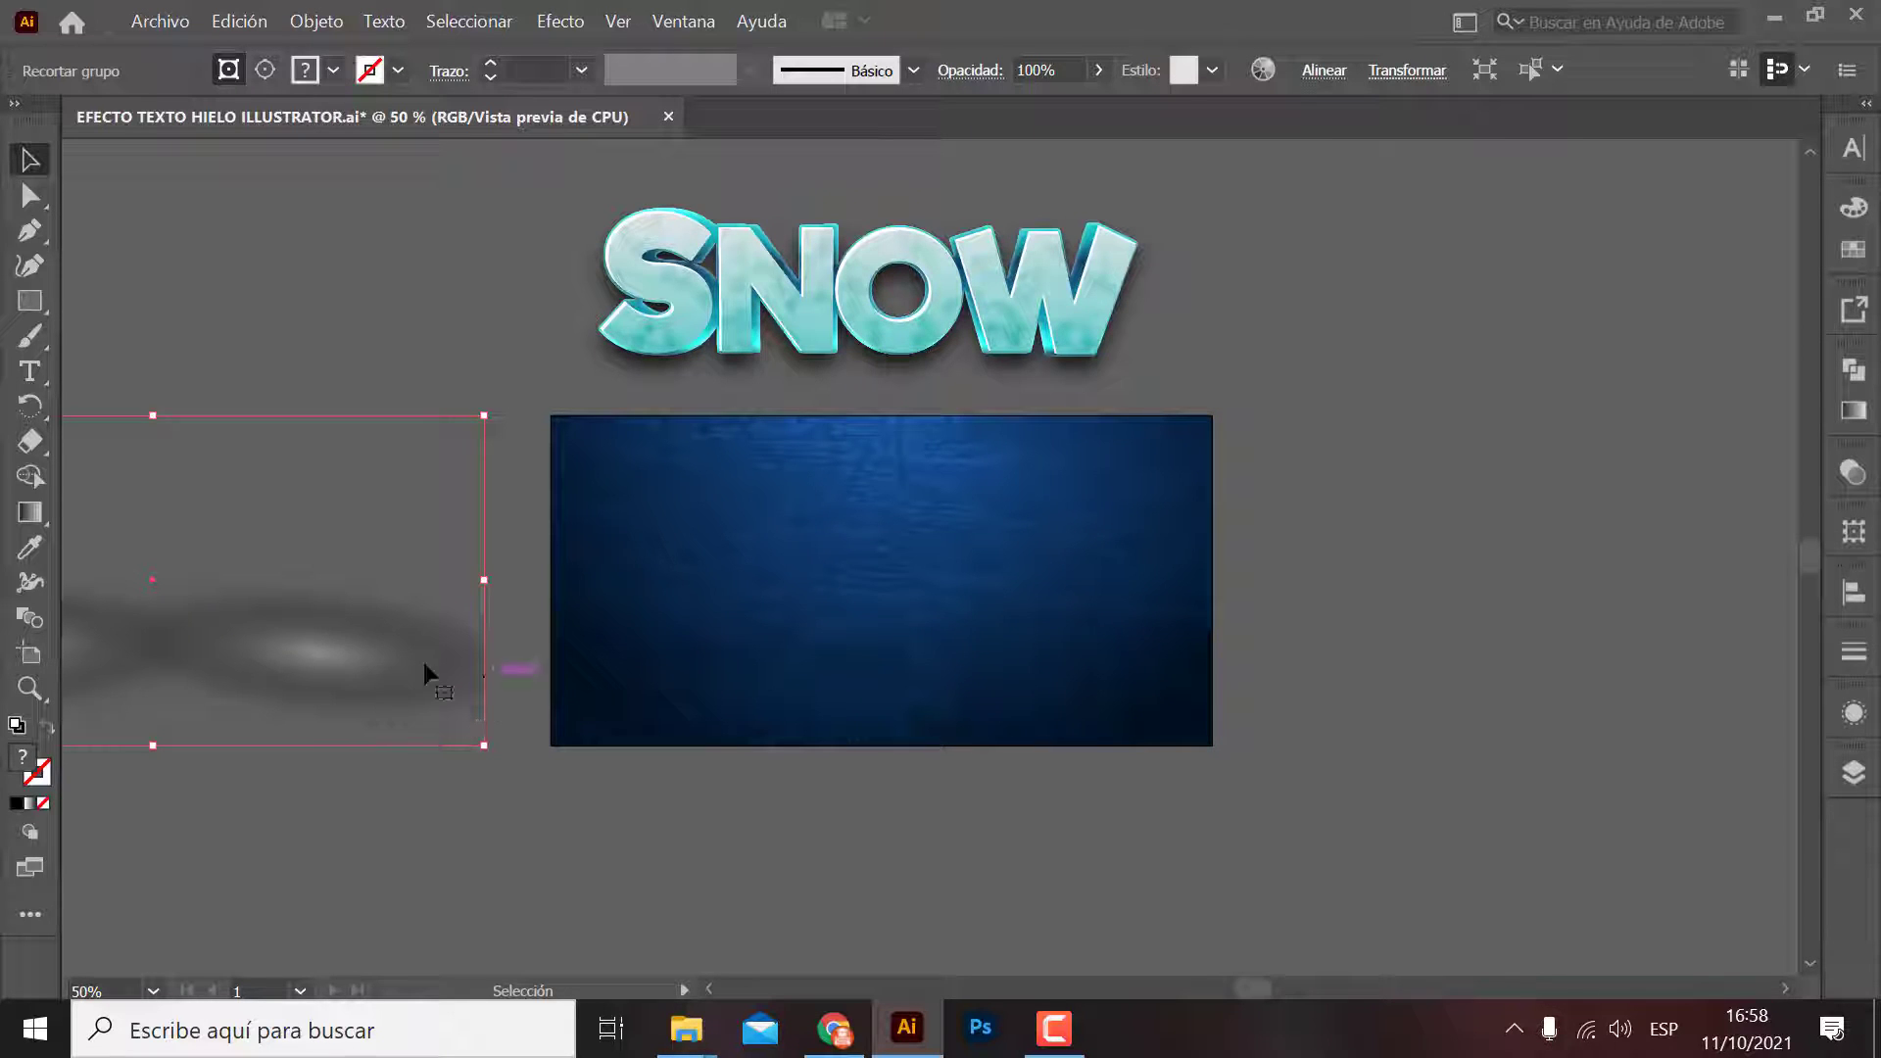
left_click(1392, 588)
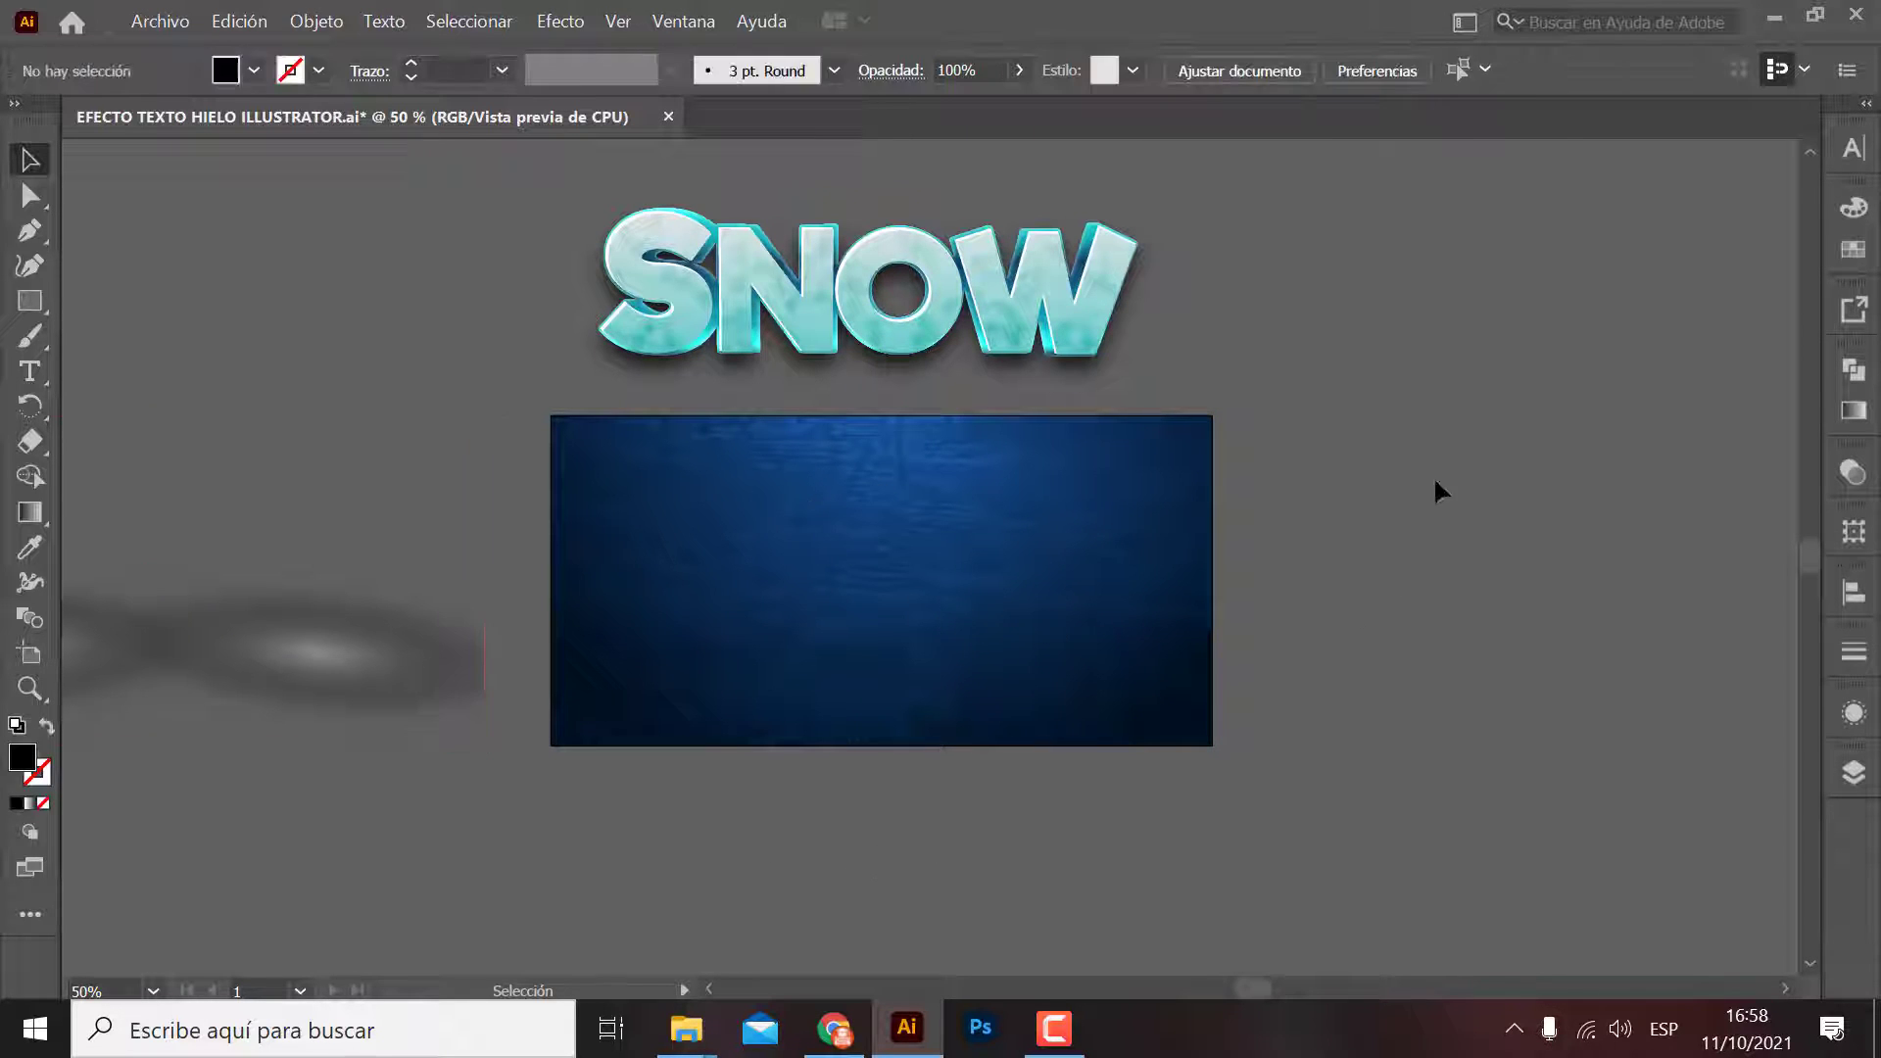
left_click_drag(650, 798, 879, 742)
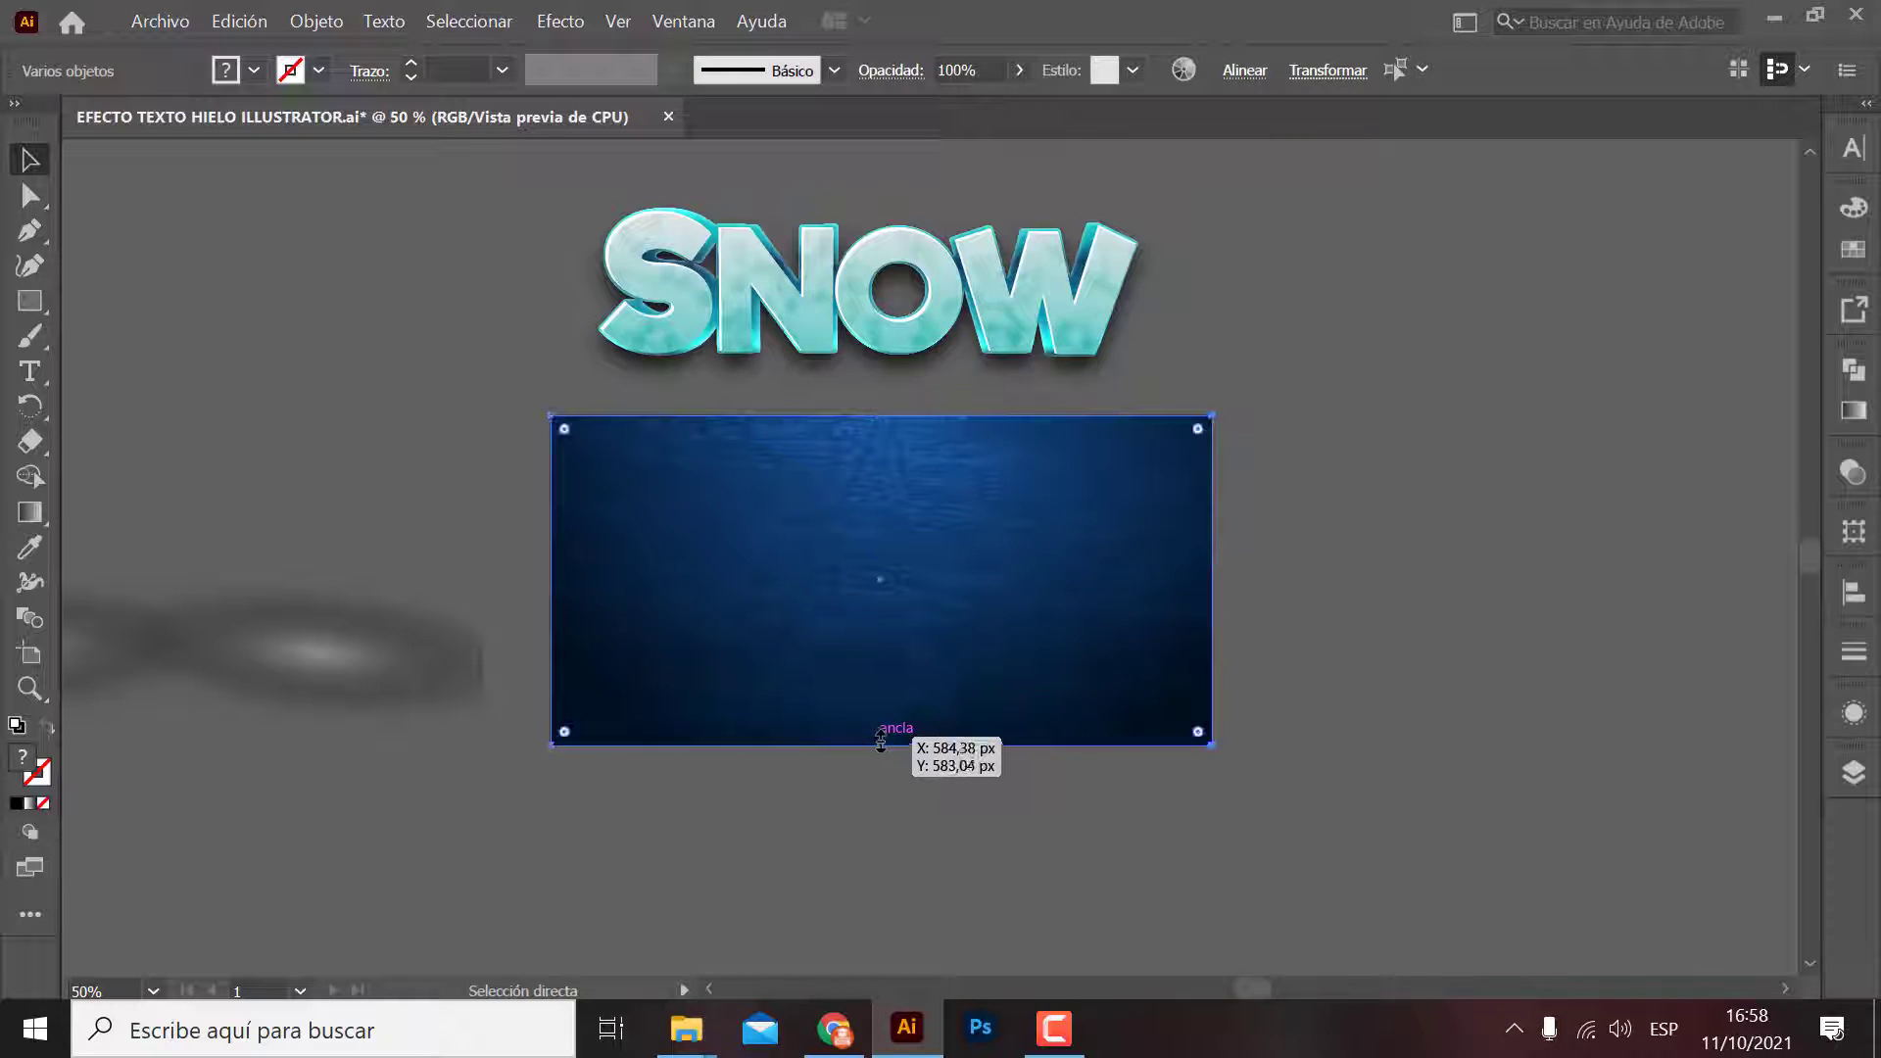
key("ctrl+g")
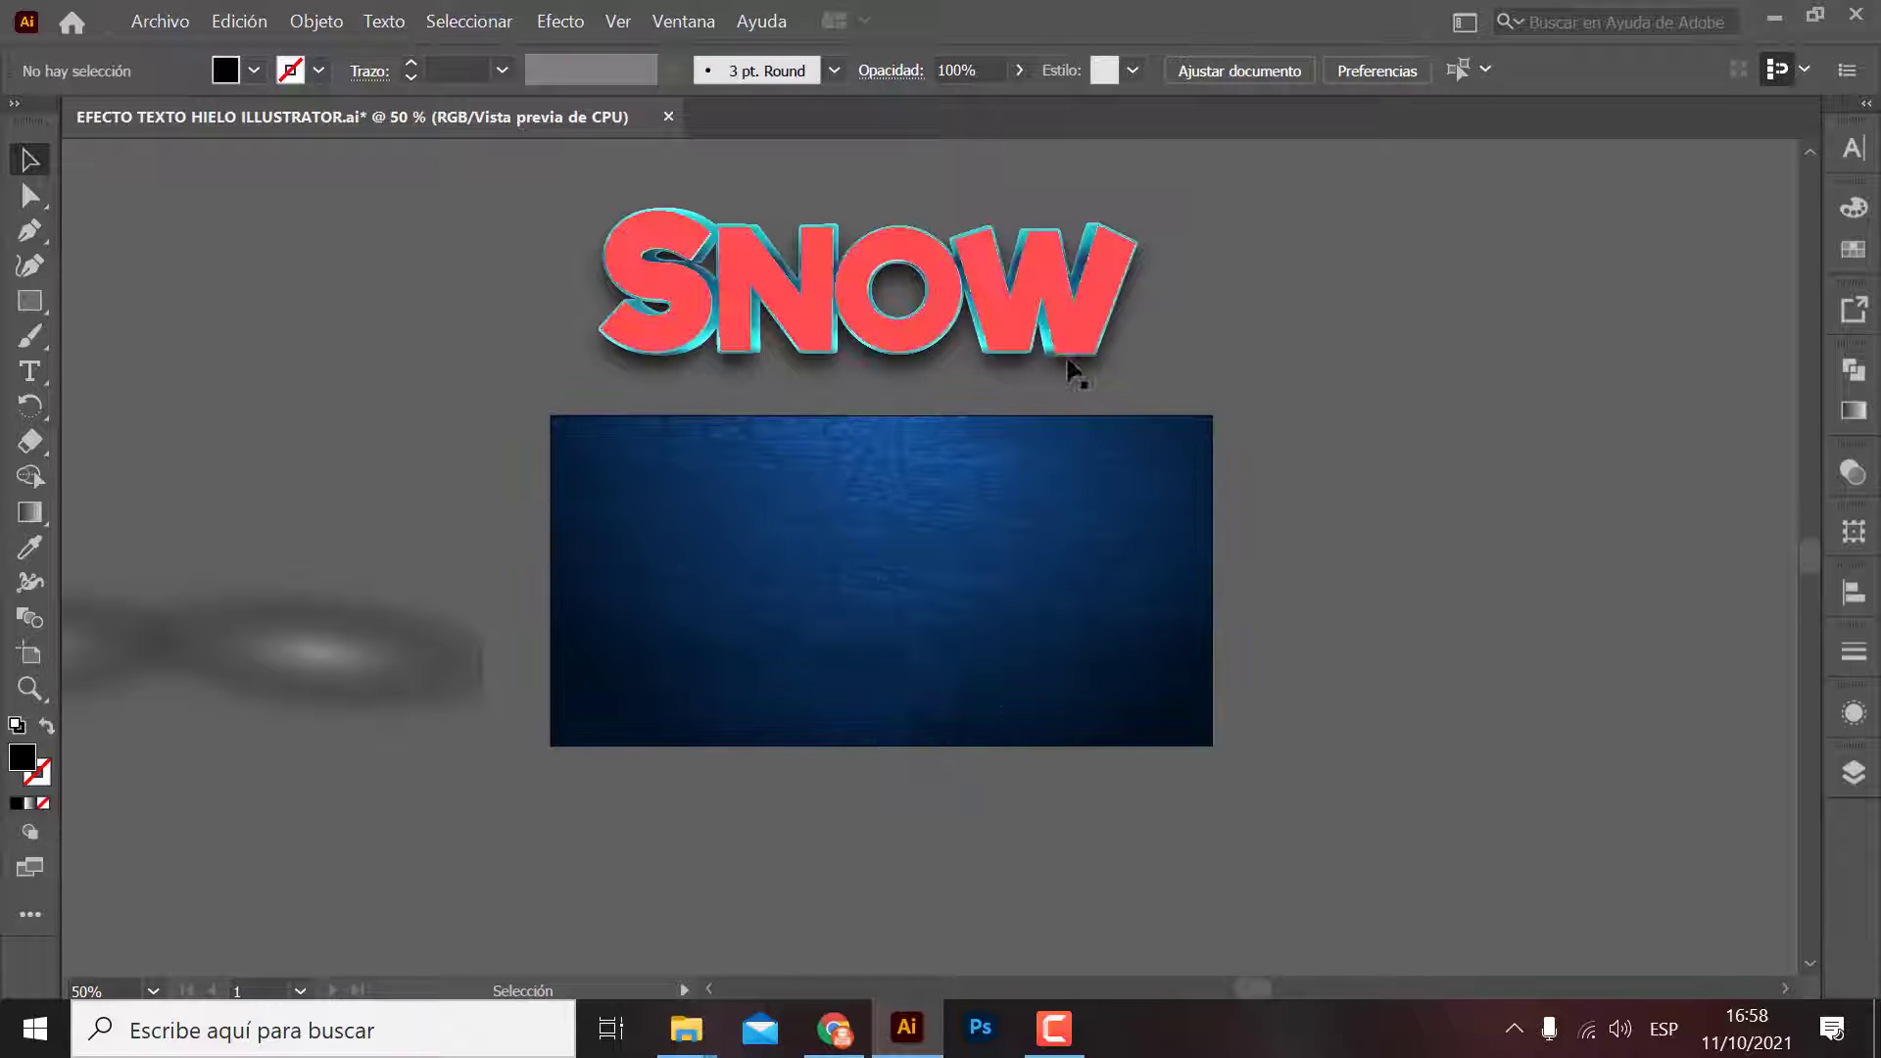
Step: Centre the ice text back on the background and retype SNOW as EFECTO
left_click(1063, 348)
left_click_drag(1076, 347, 1107, 633)
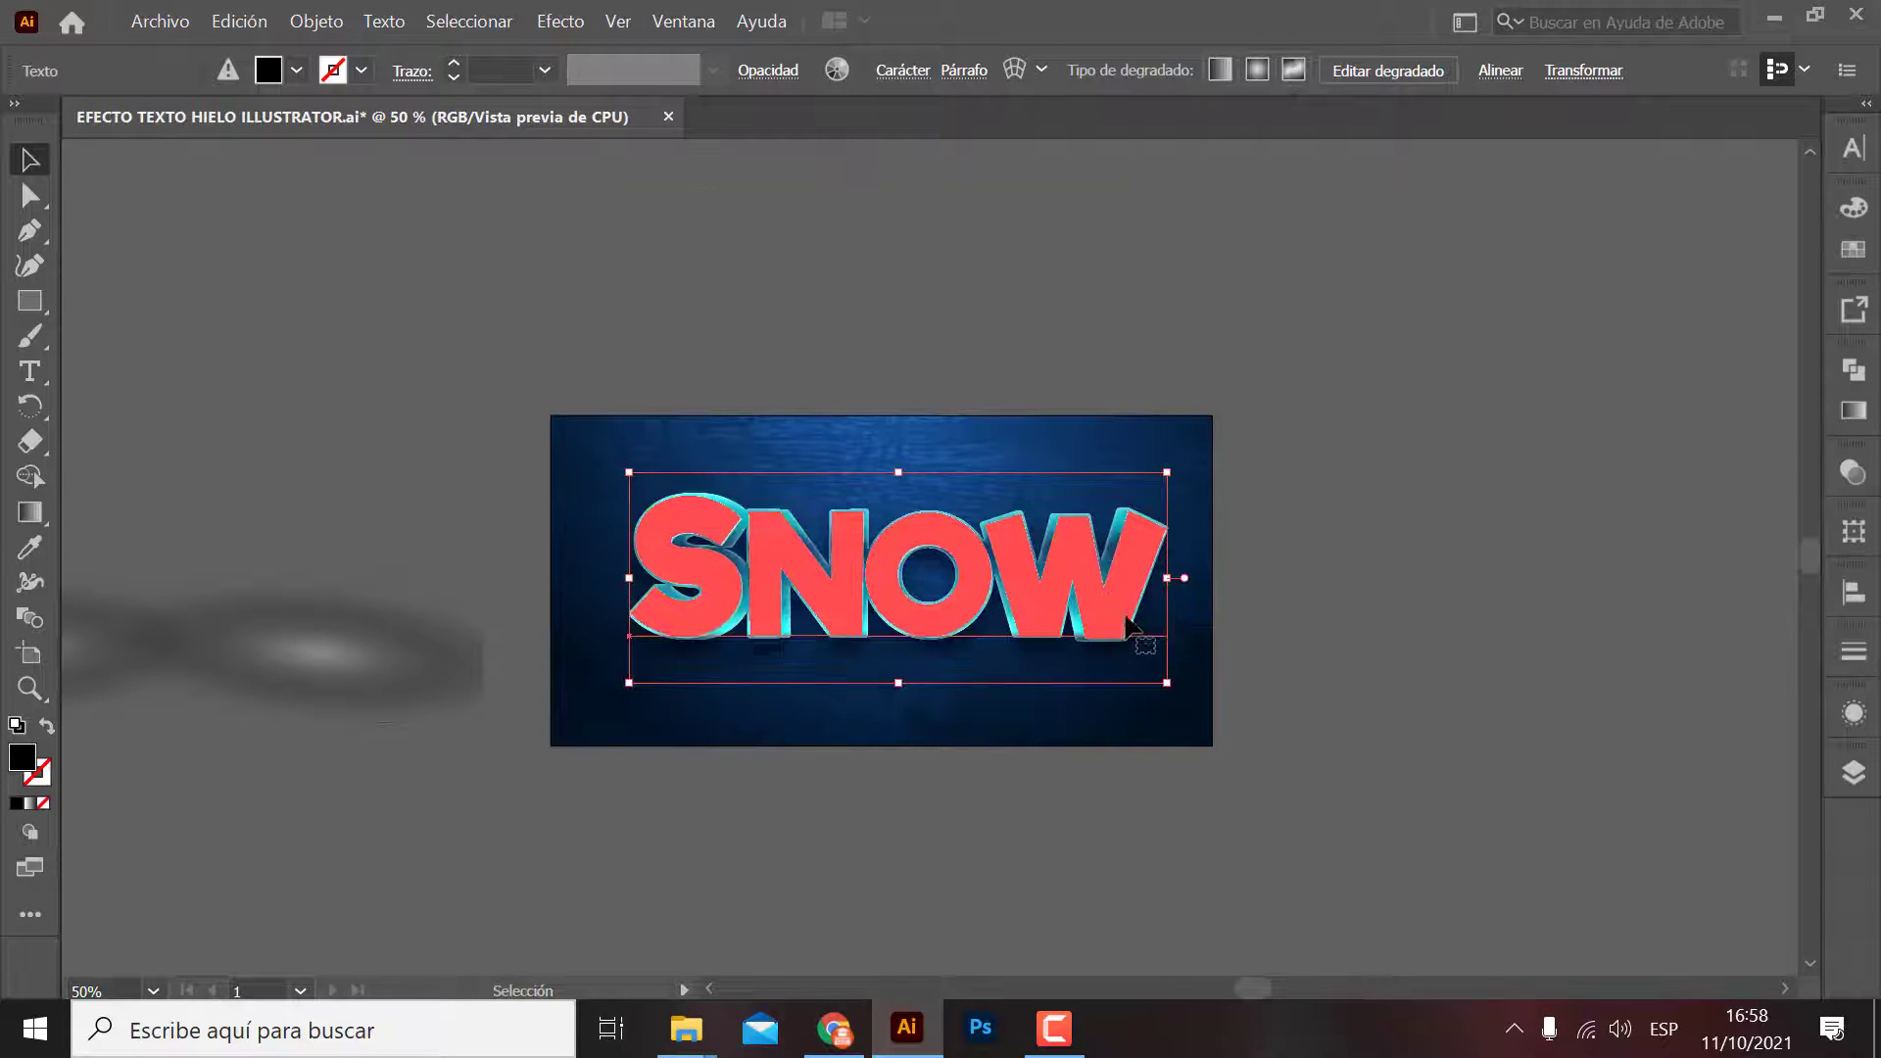
double_click(1111, 617)
key("ctrl+a")
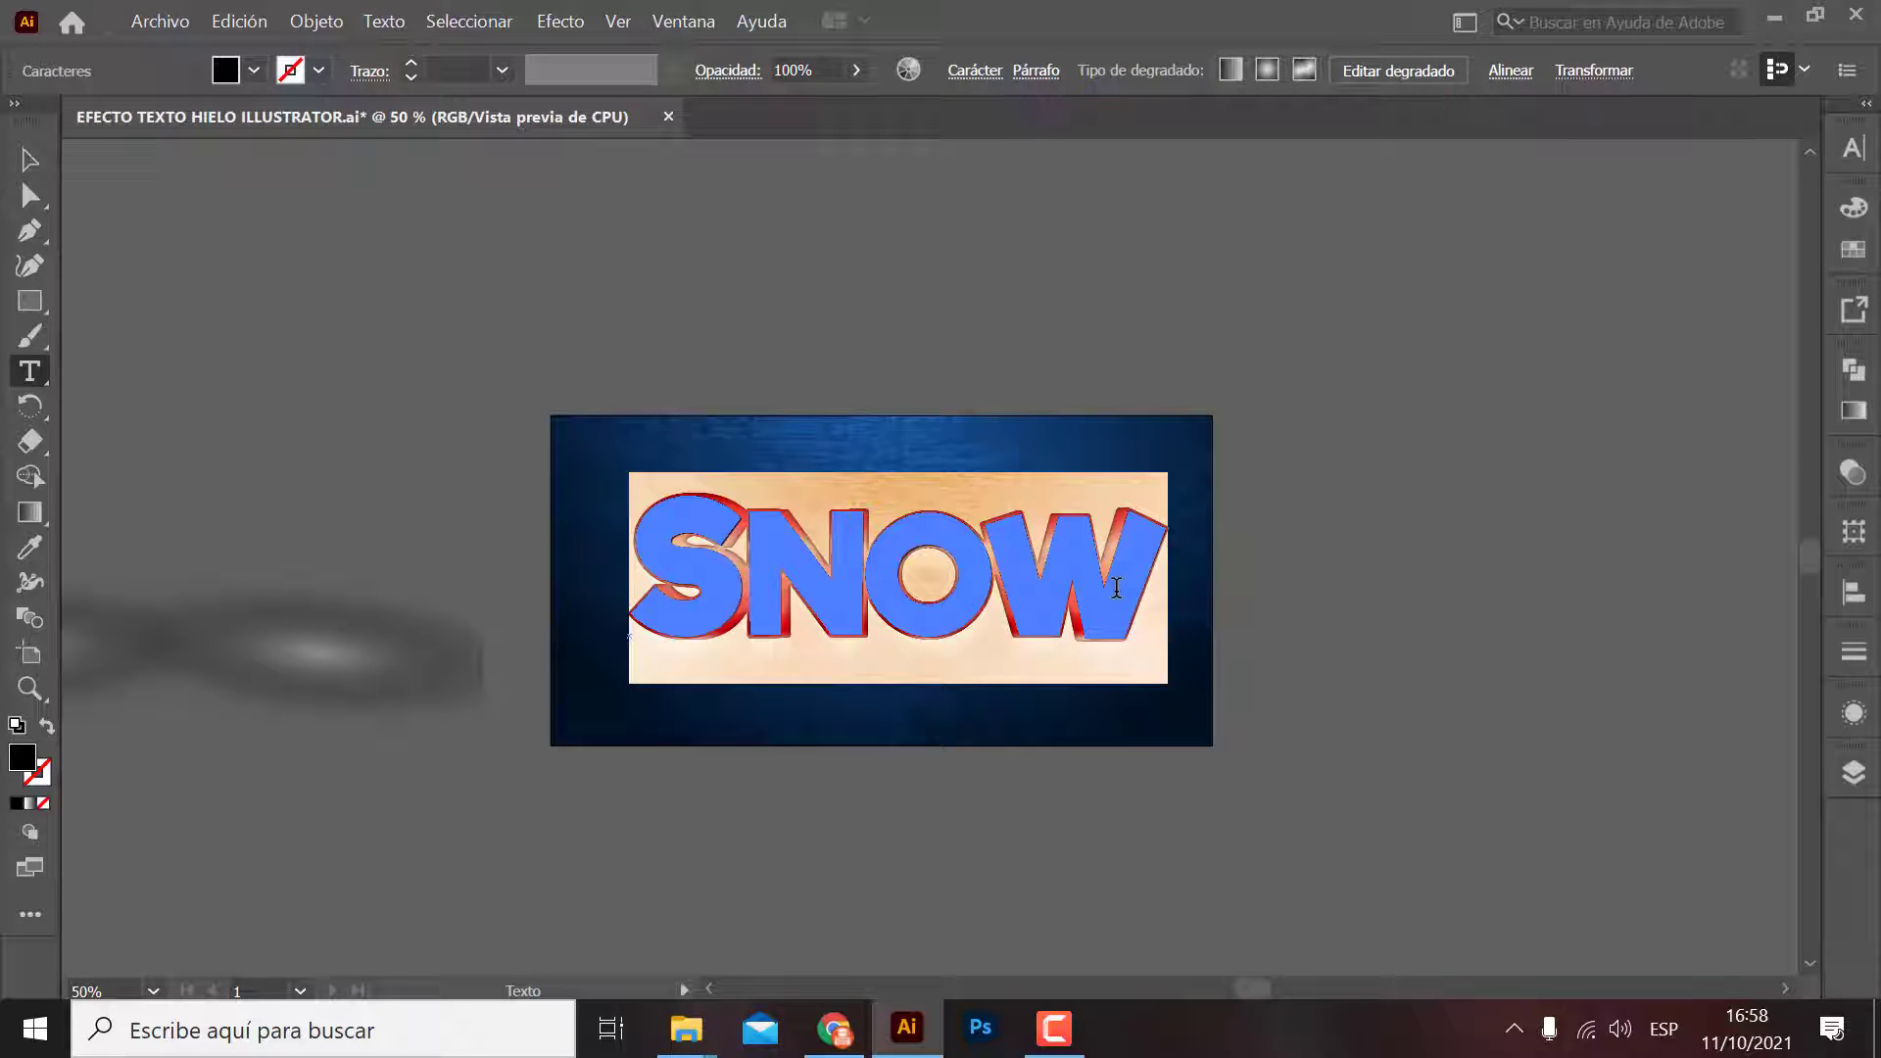
type("EFEC")
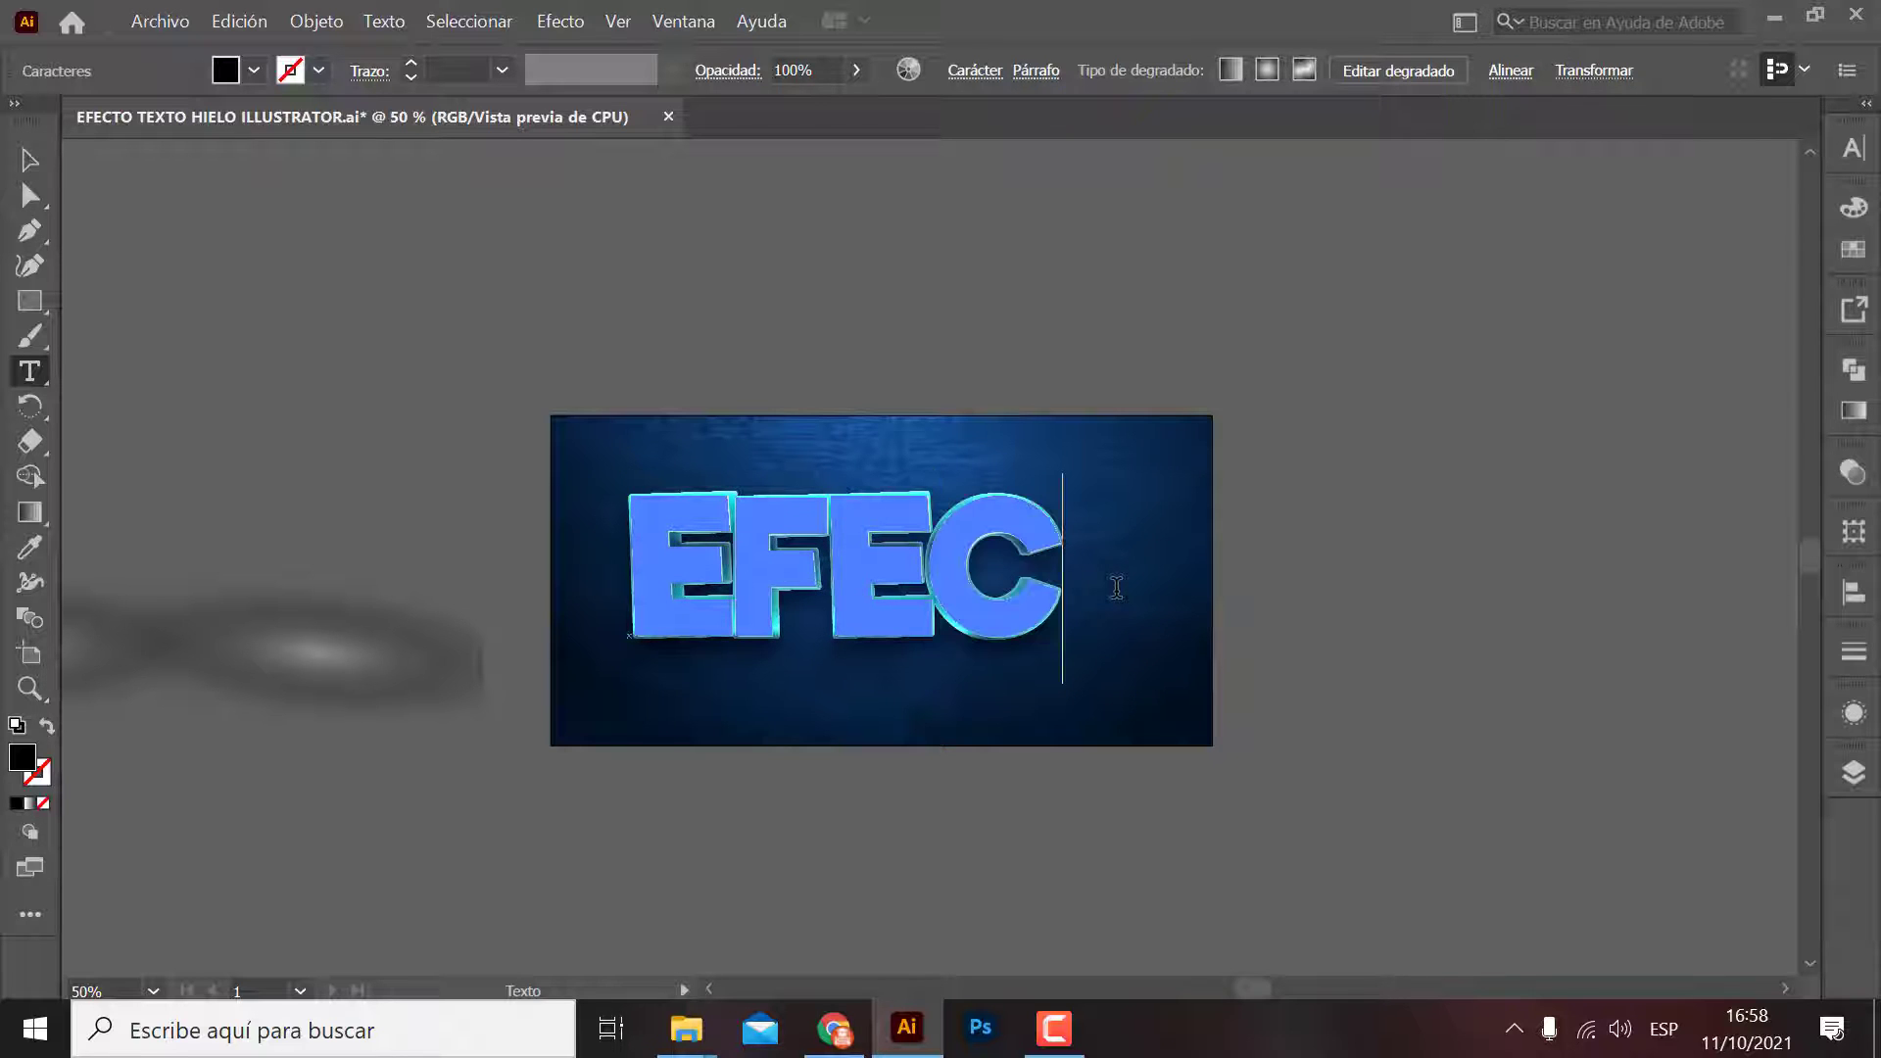
type("TO")
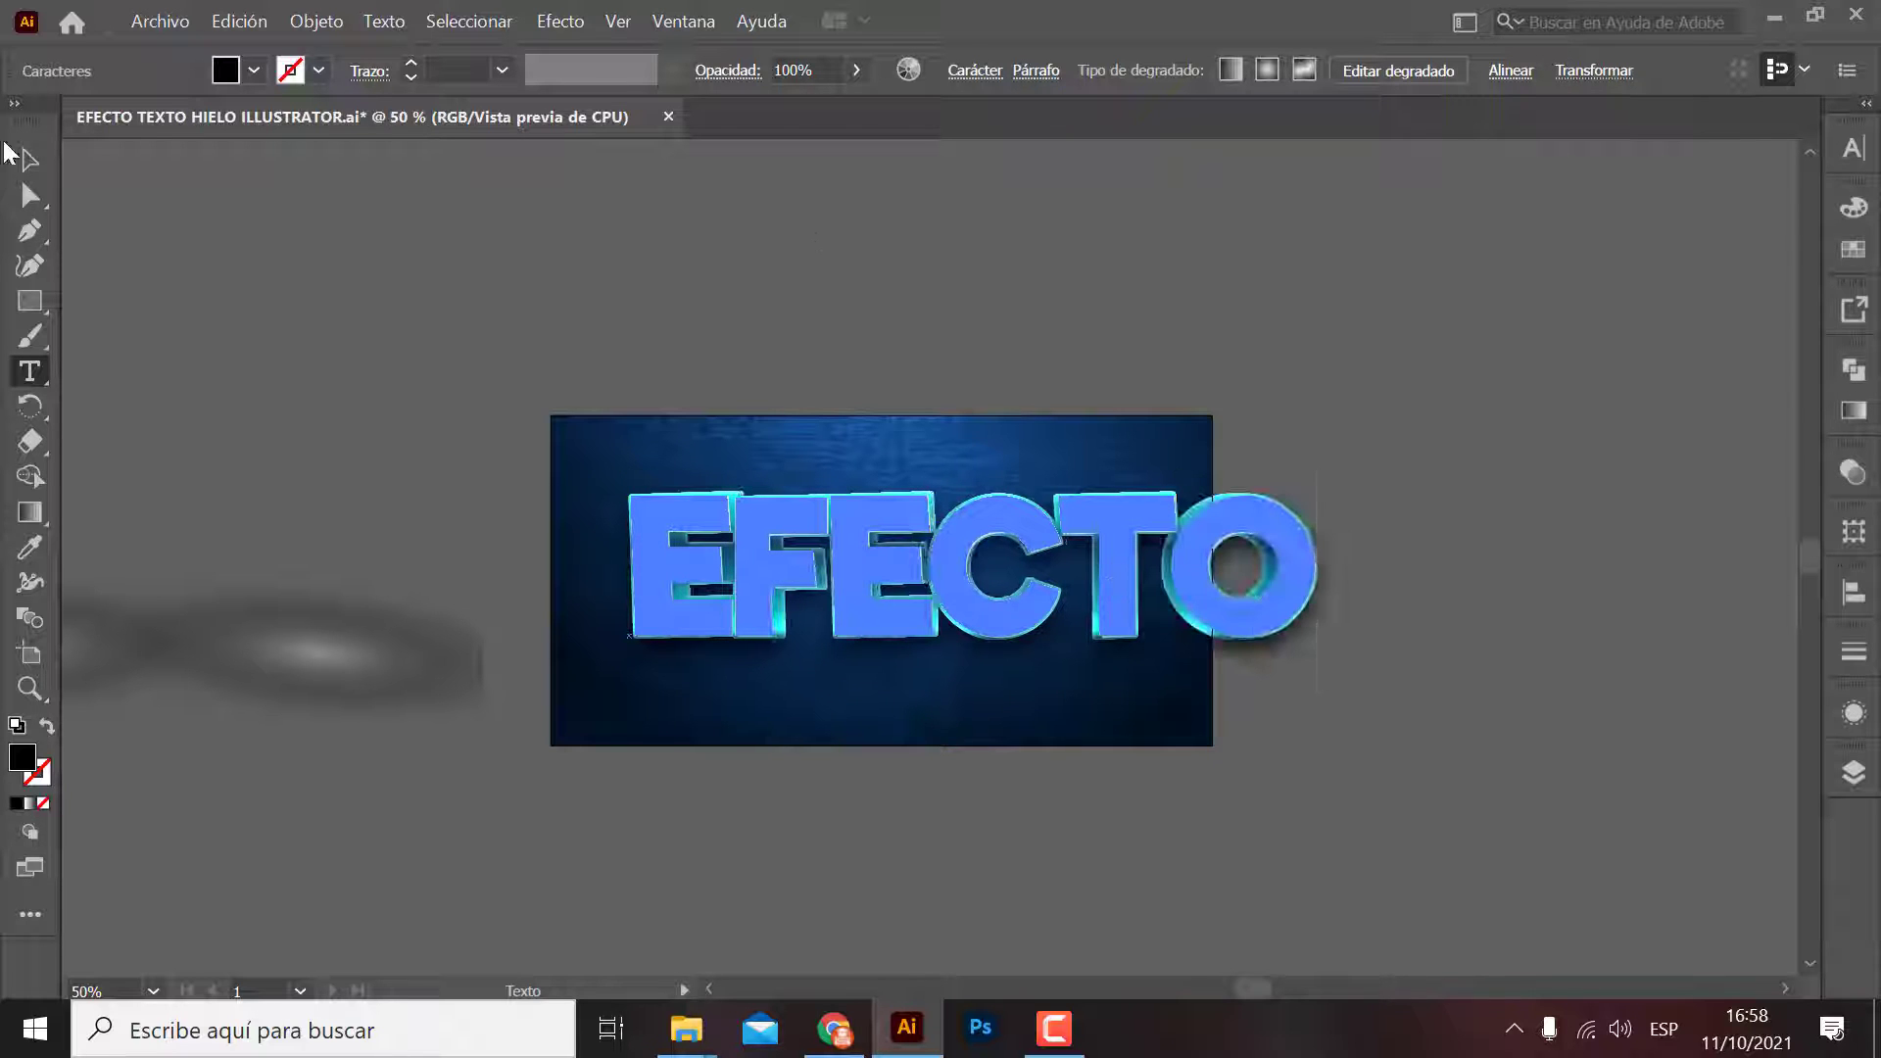
left_click(30, 162)
left_click(597, 258)
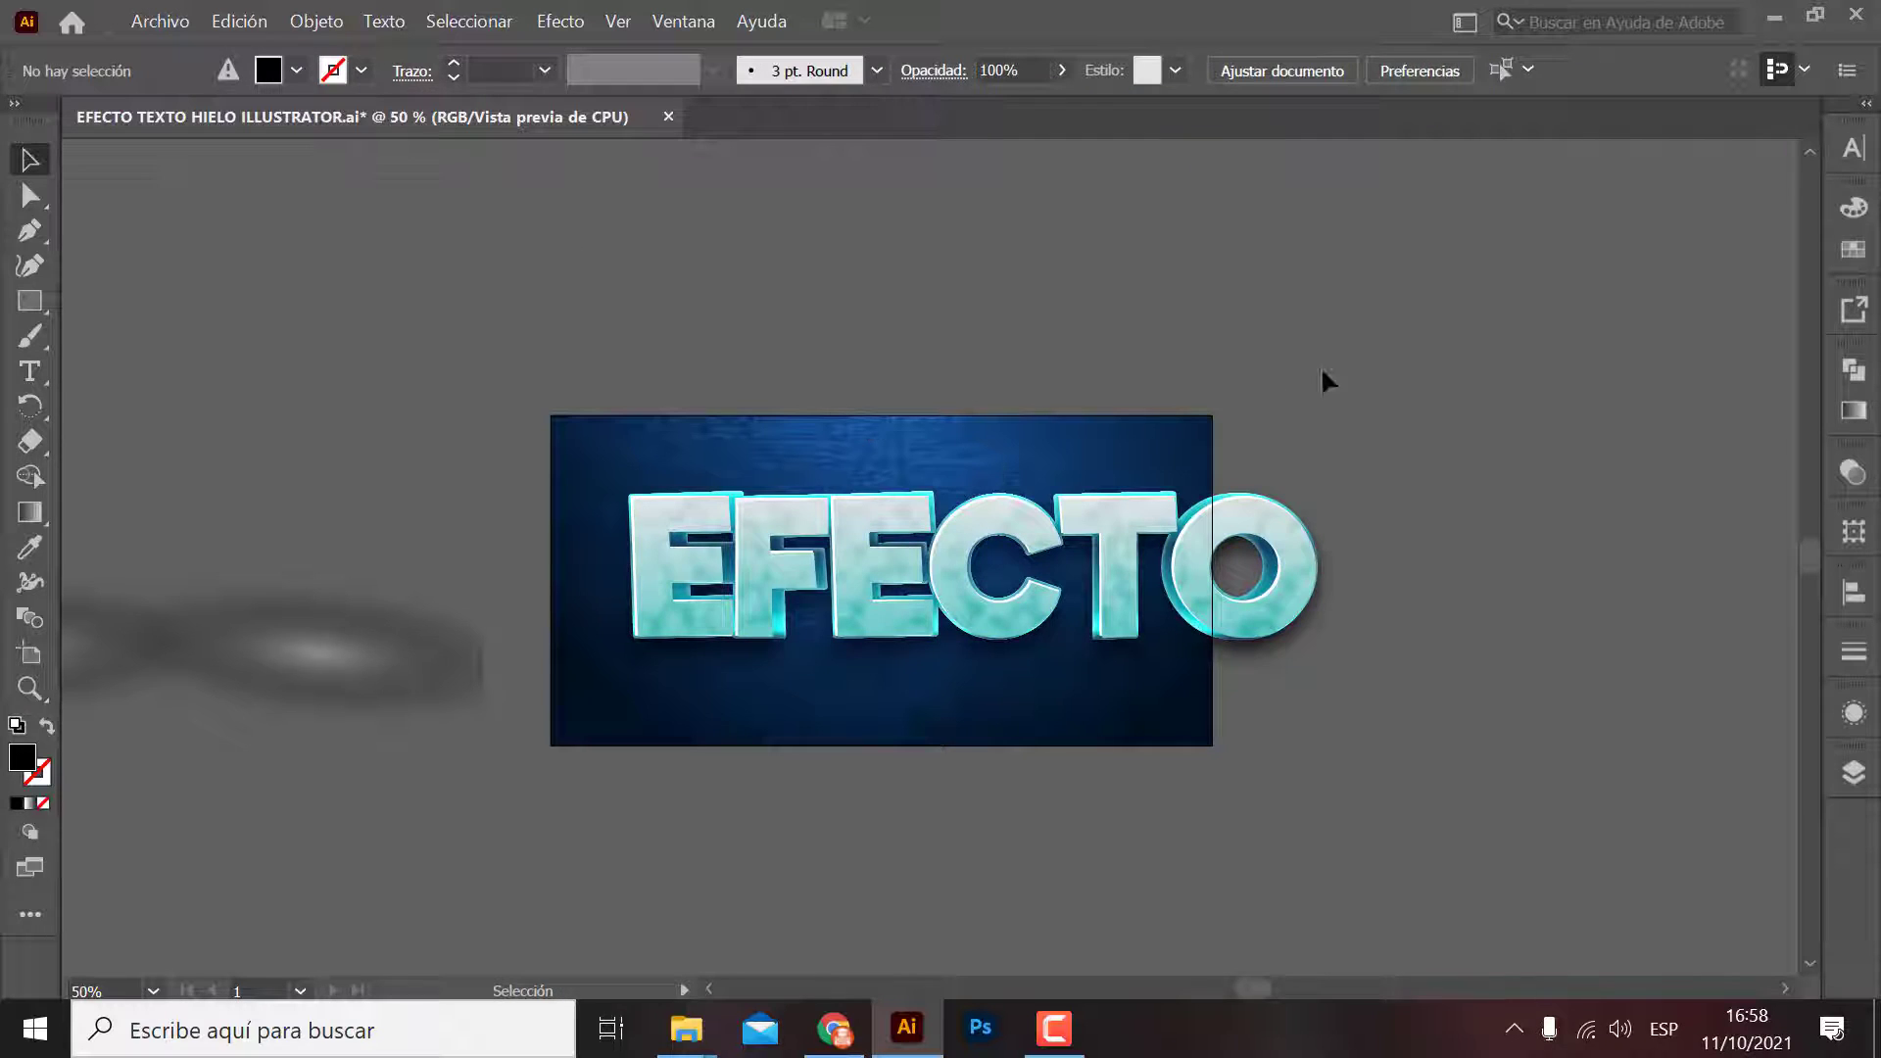
left_click(462, 663)
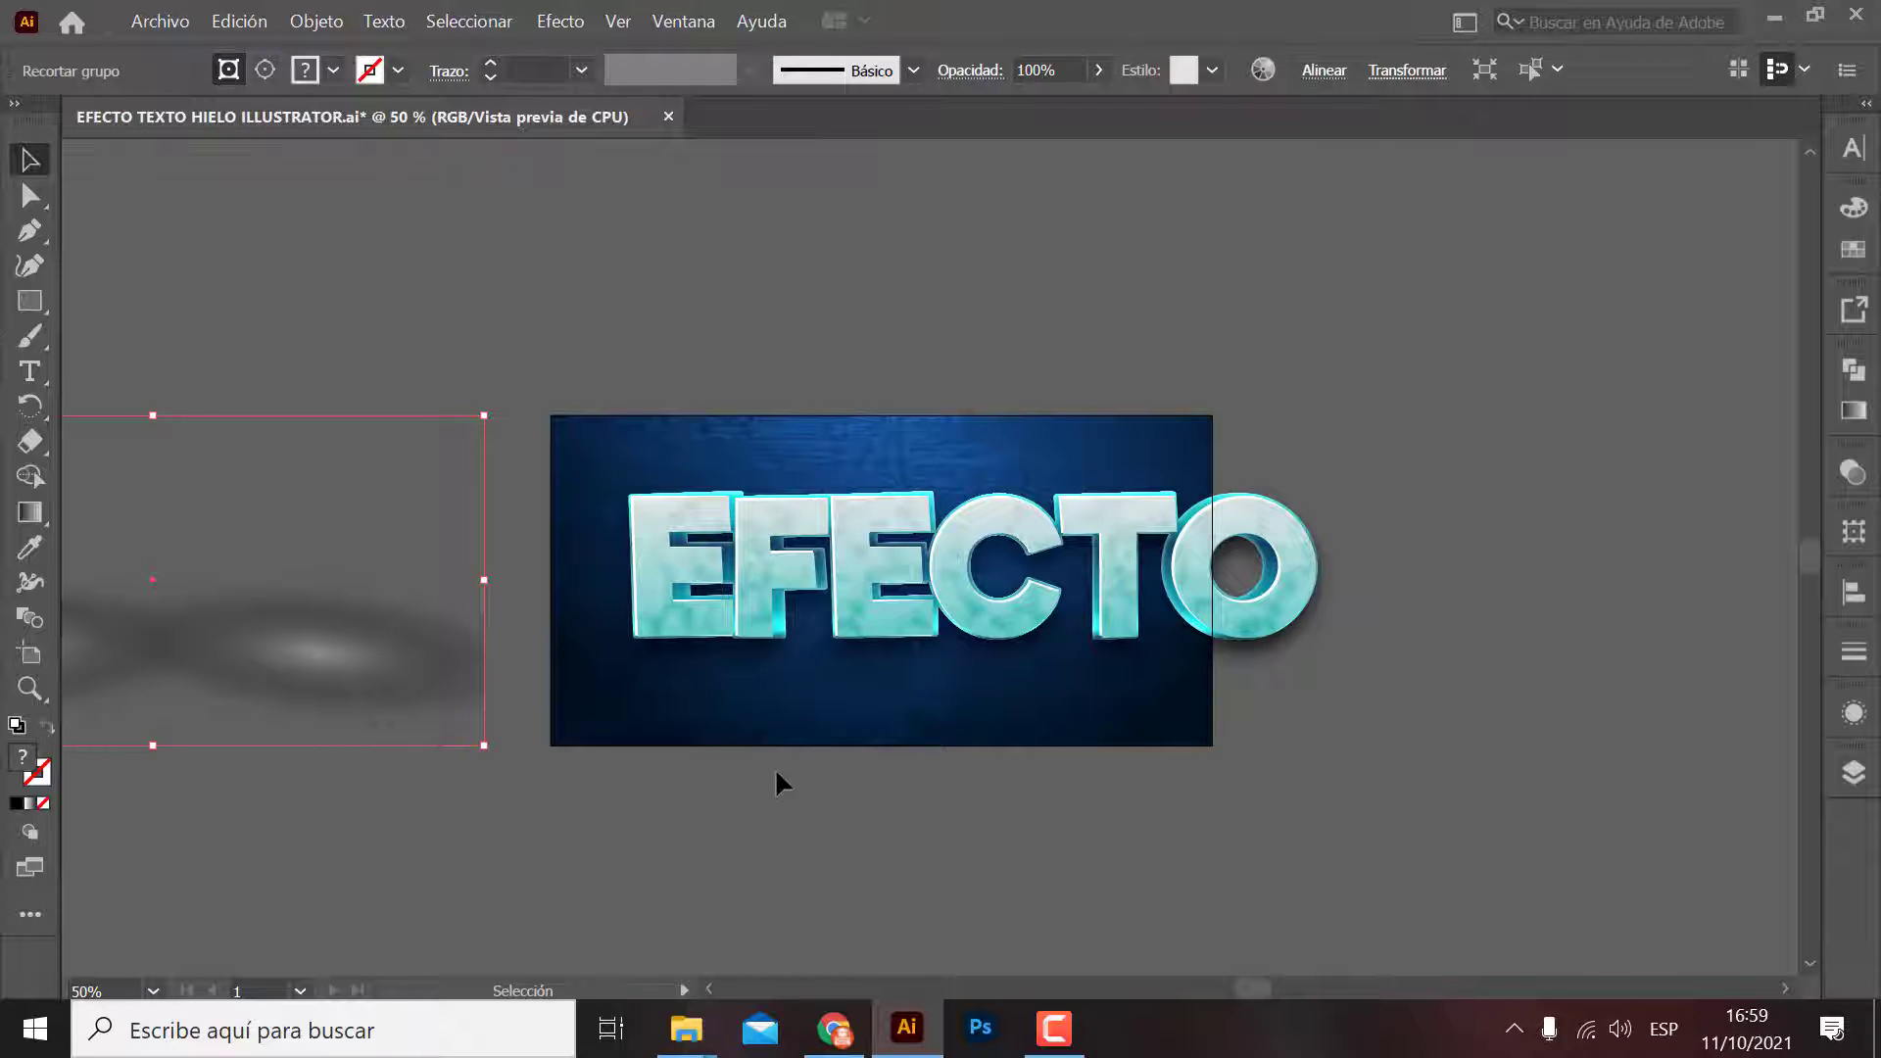
Step: Release the glow group's clipping mask and delete its empty mask rectangle
left_click_drag(550, 809, 898, 742)
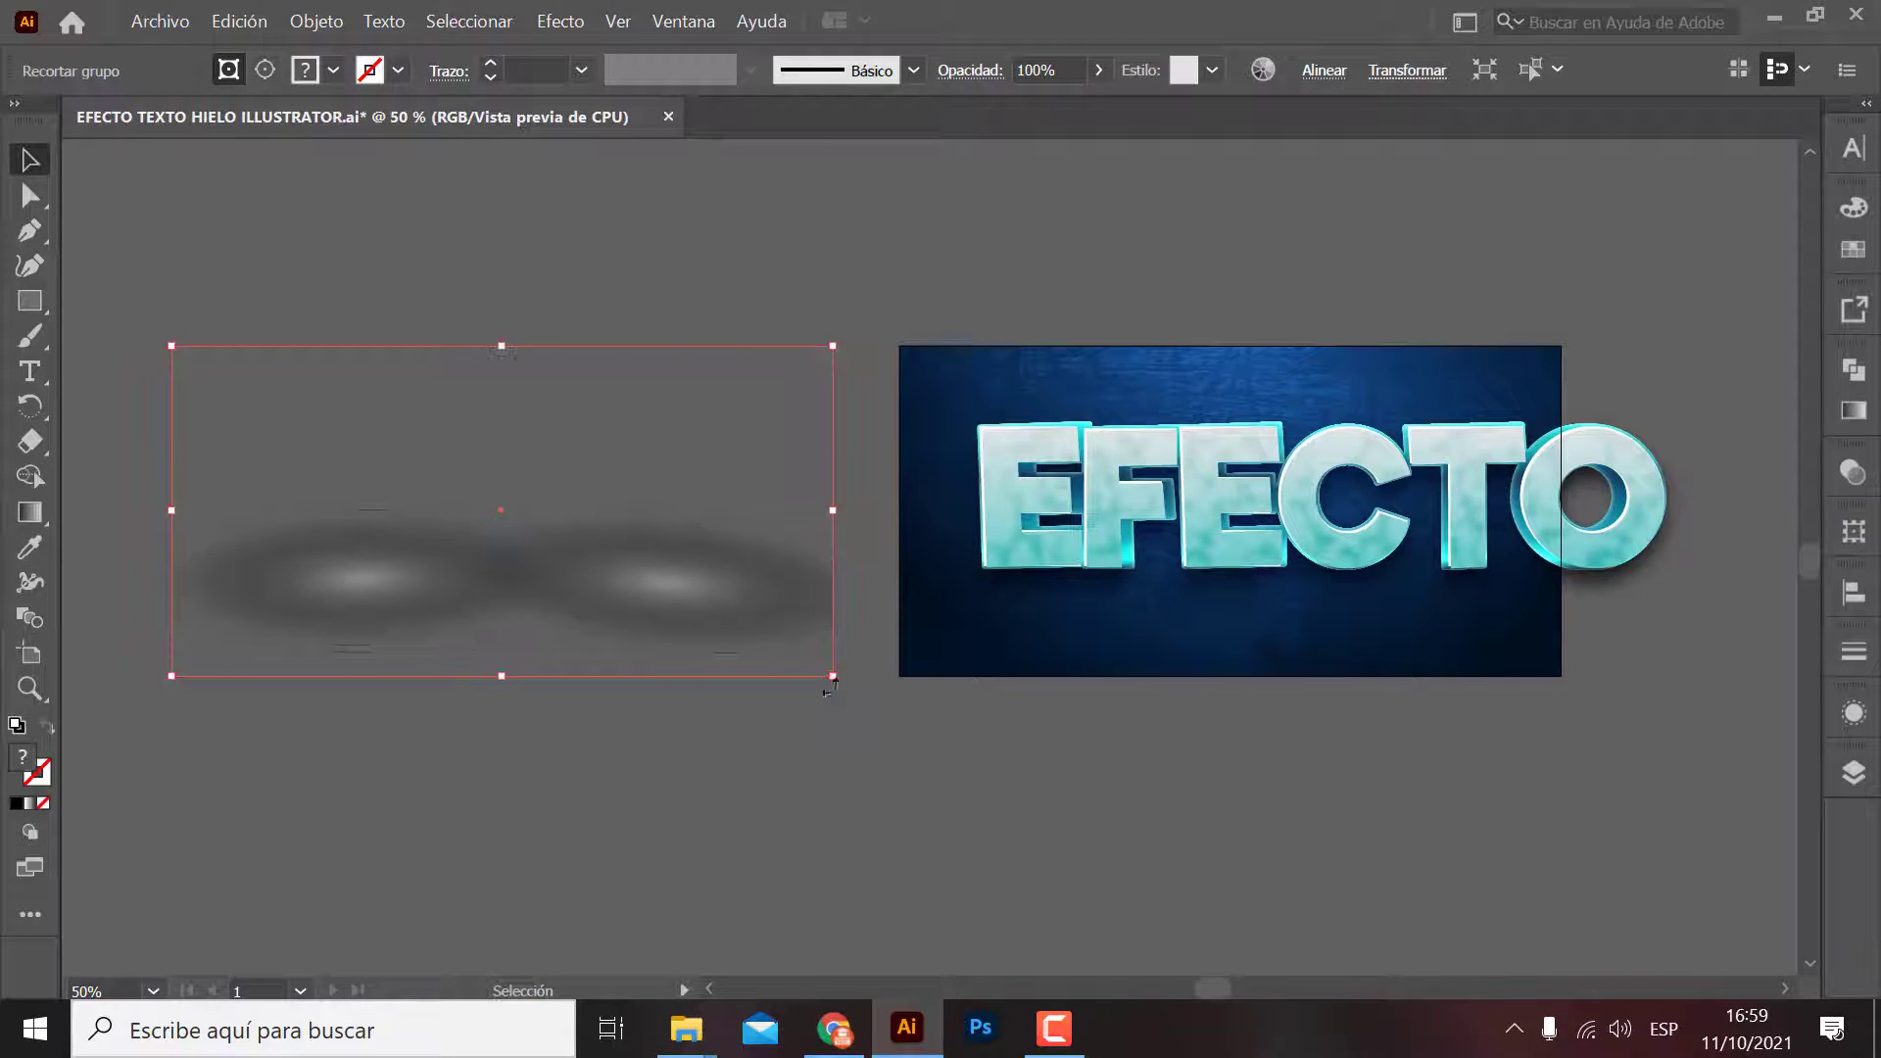
right_click(656, 586)
left_click(805, 343)
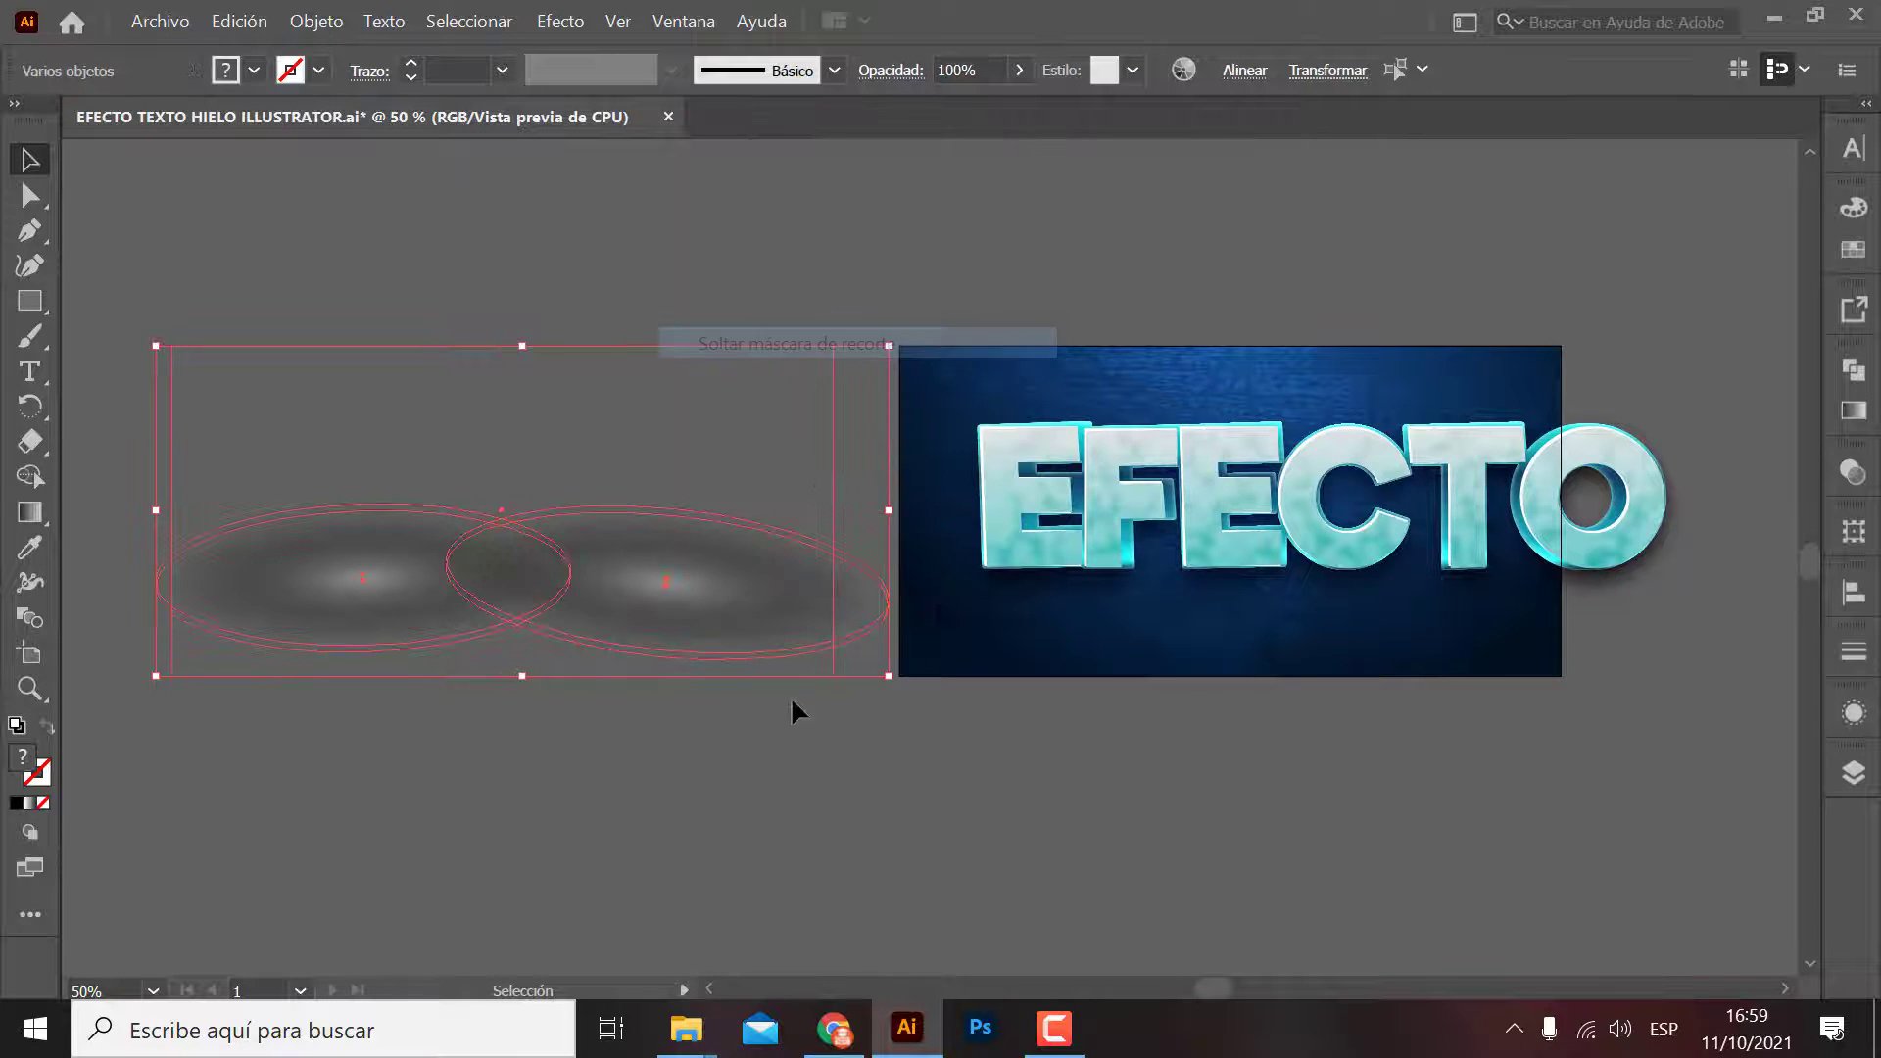
left_click(776, 686)
left_click(686, 347)
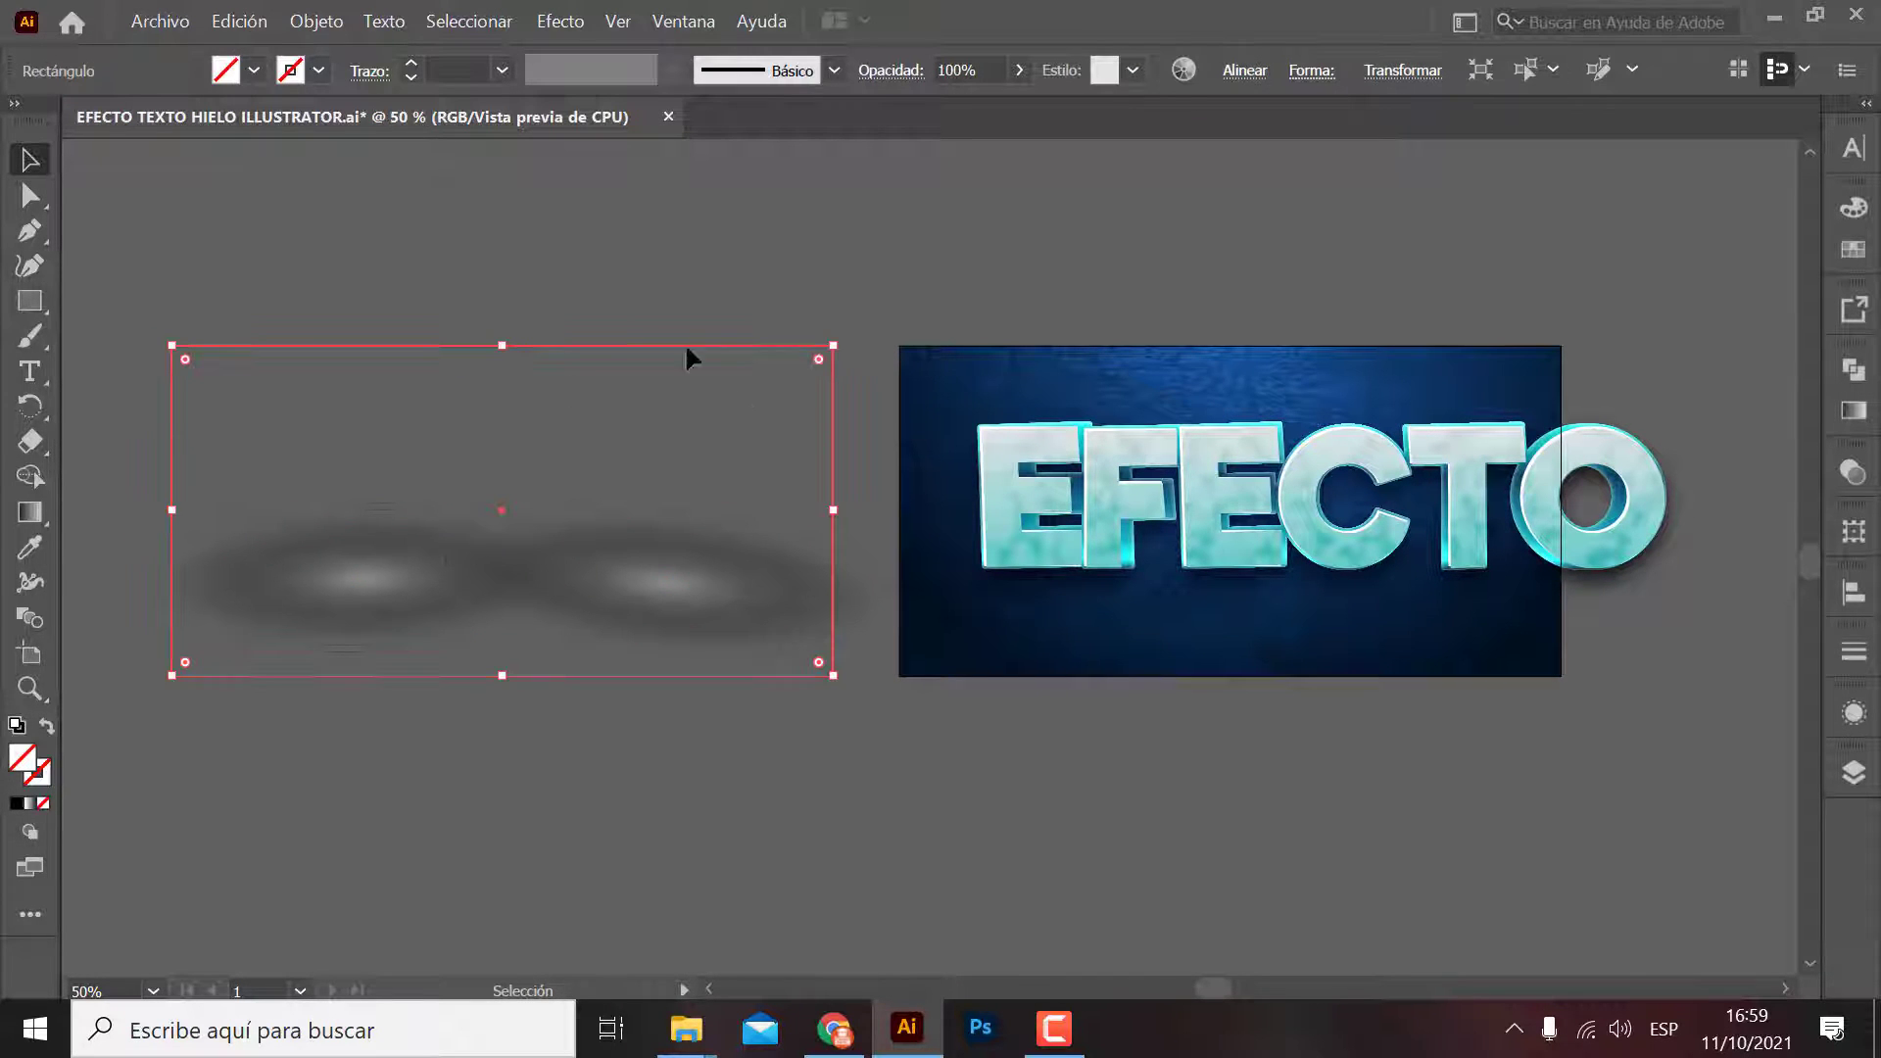
key("Delete")
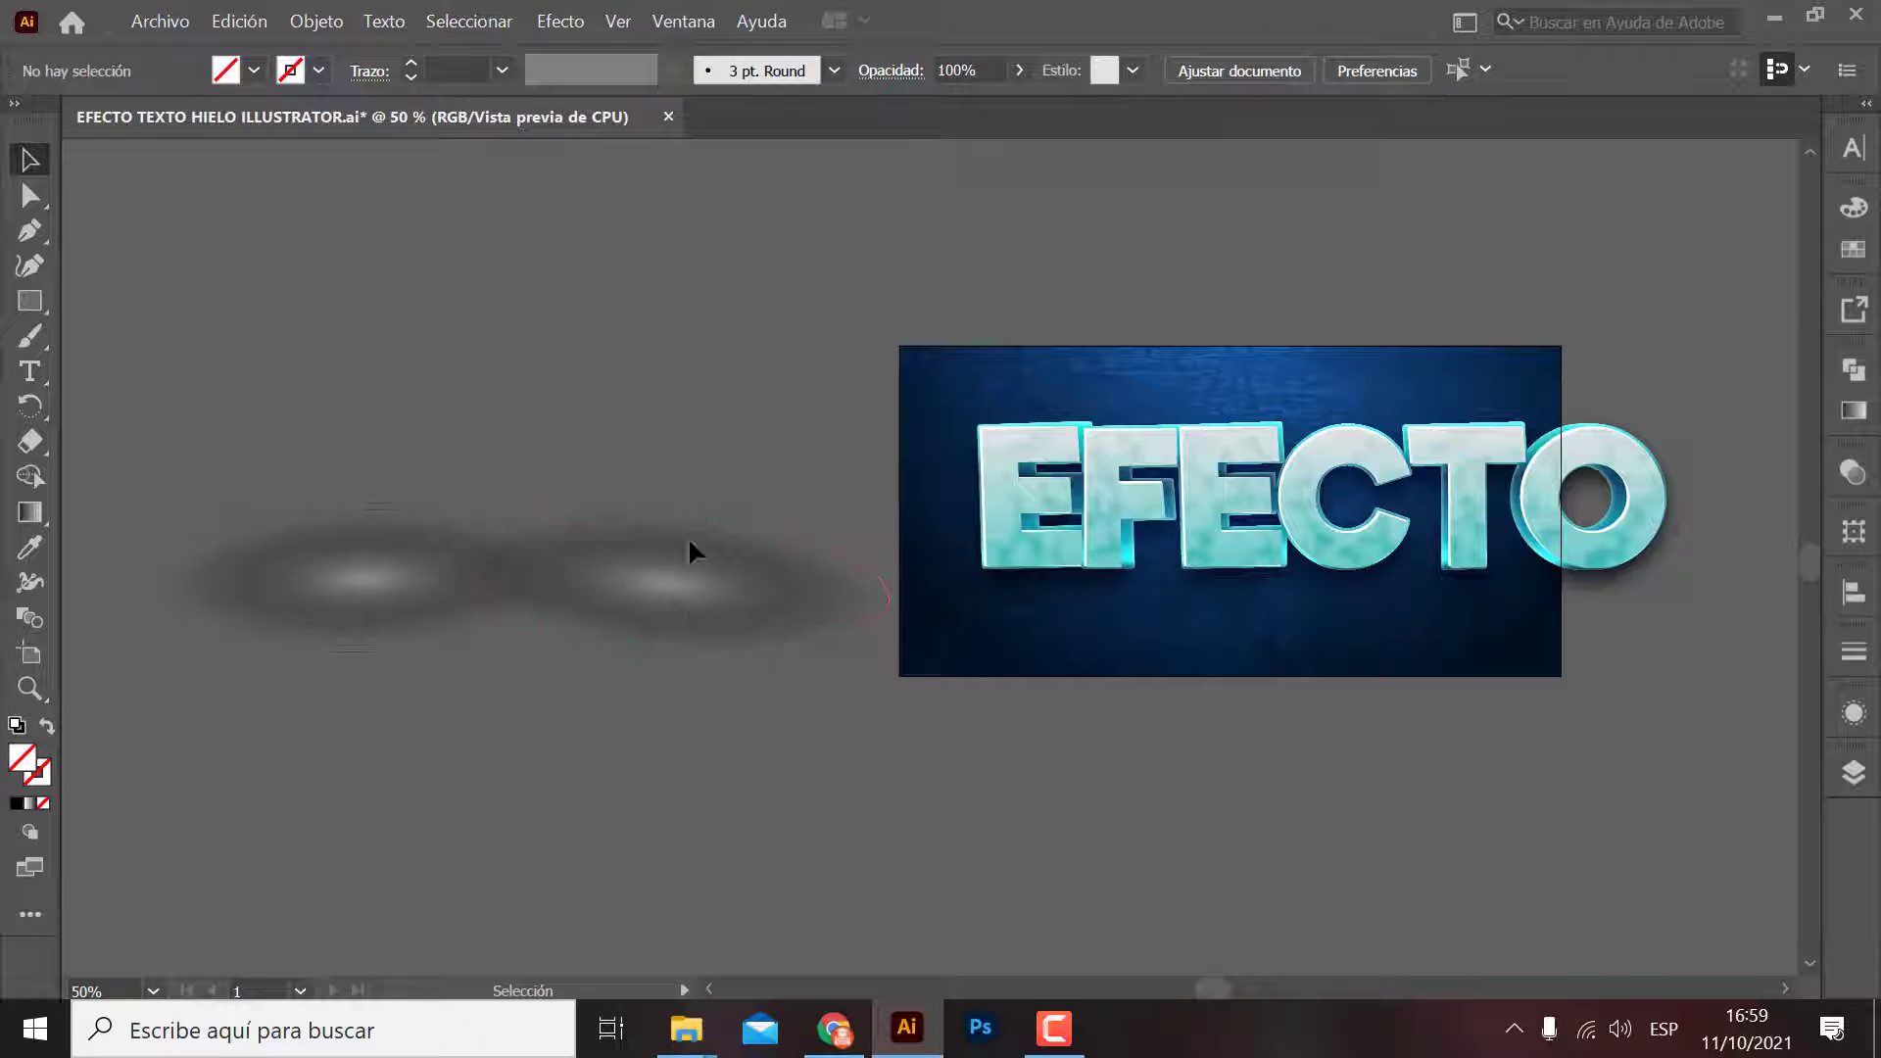
Step: Rotate and shrink a blurred ellipse under EFECTO, and place another glow under the EFEC letters
left_click(647, 568)
left_click_drag(718, 615, 1416, 593)
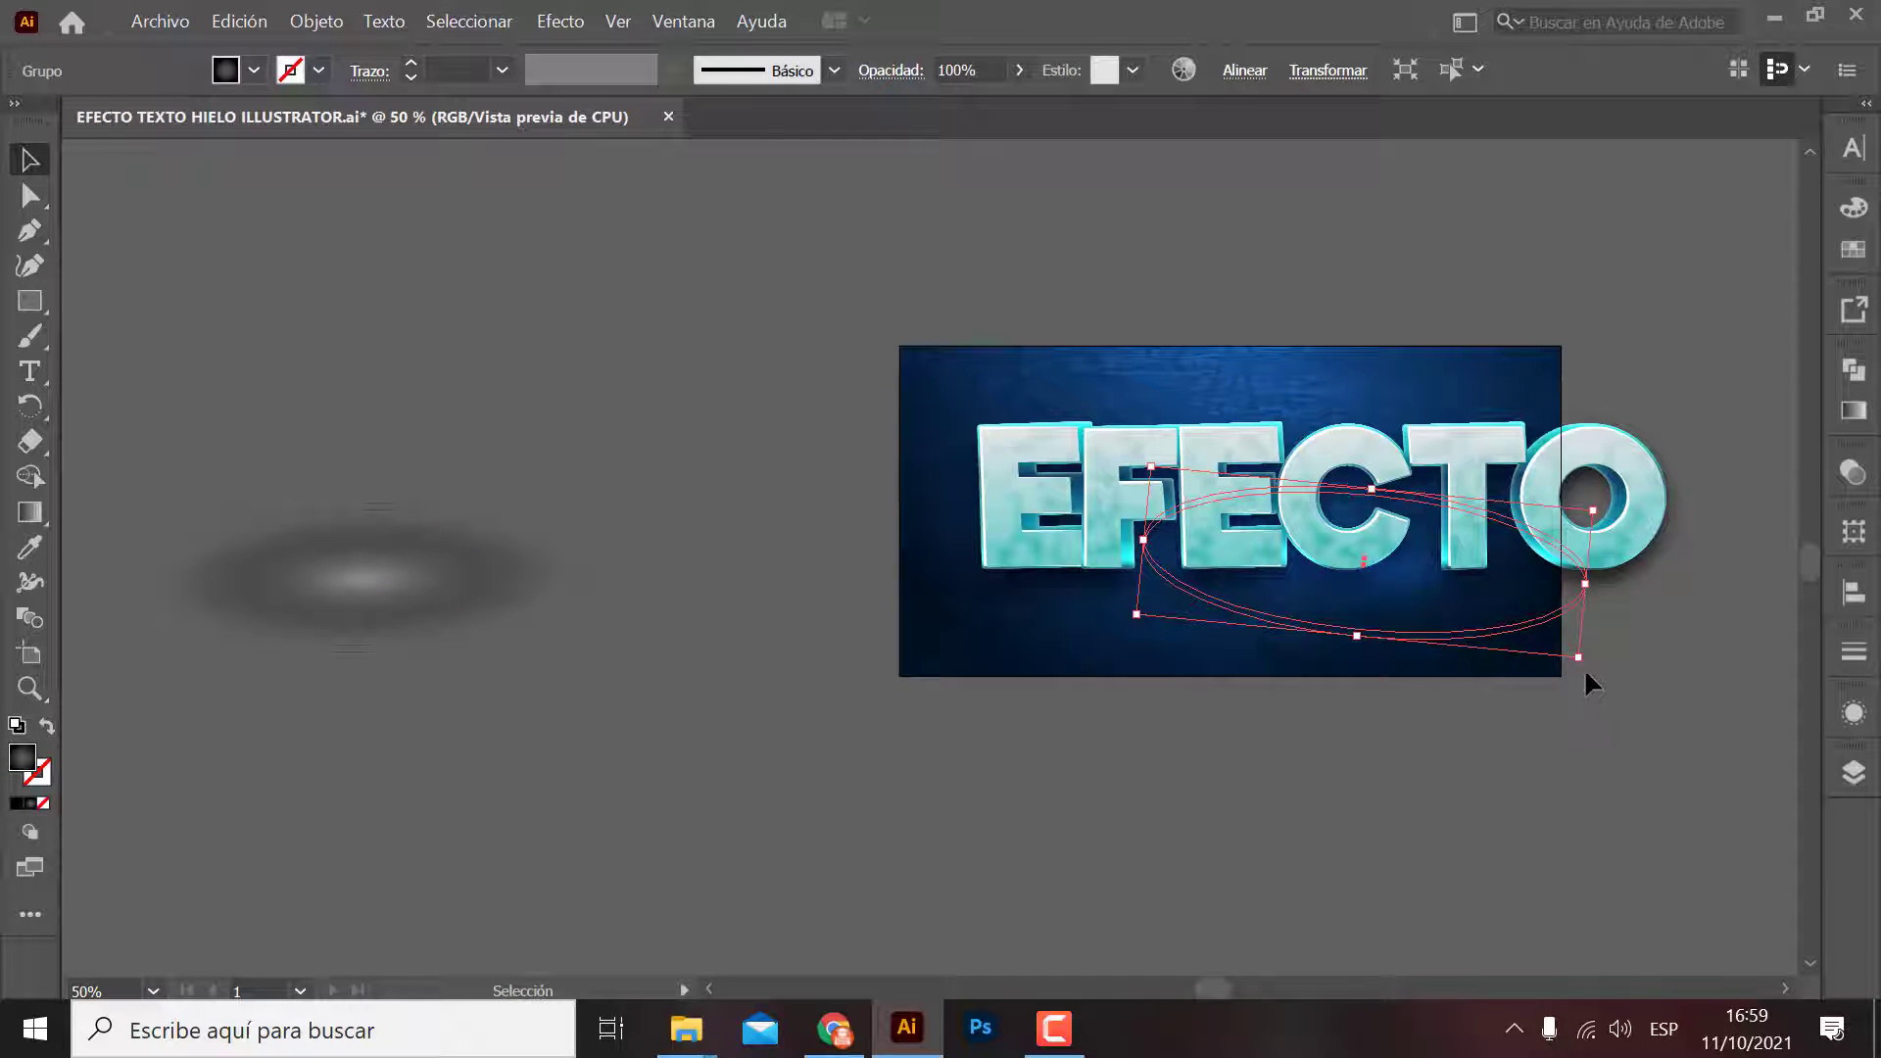
left_click_drag(1586, 675, 1601, 658)
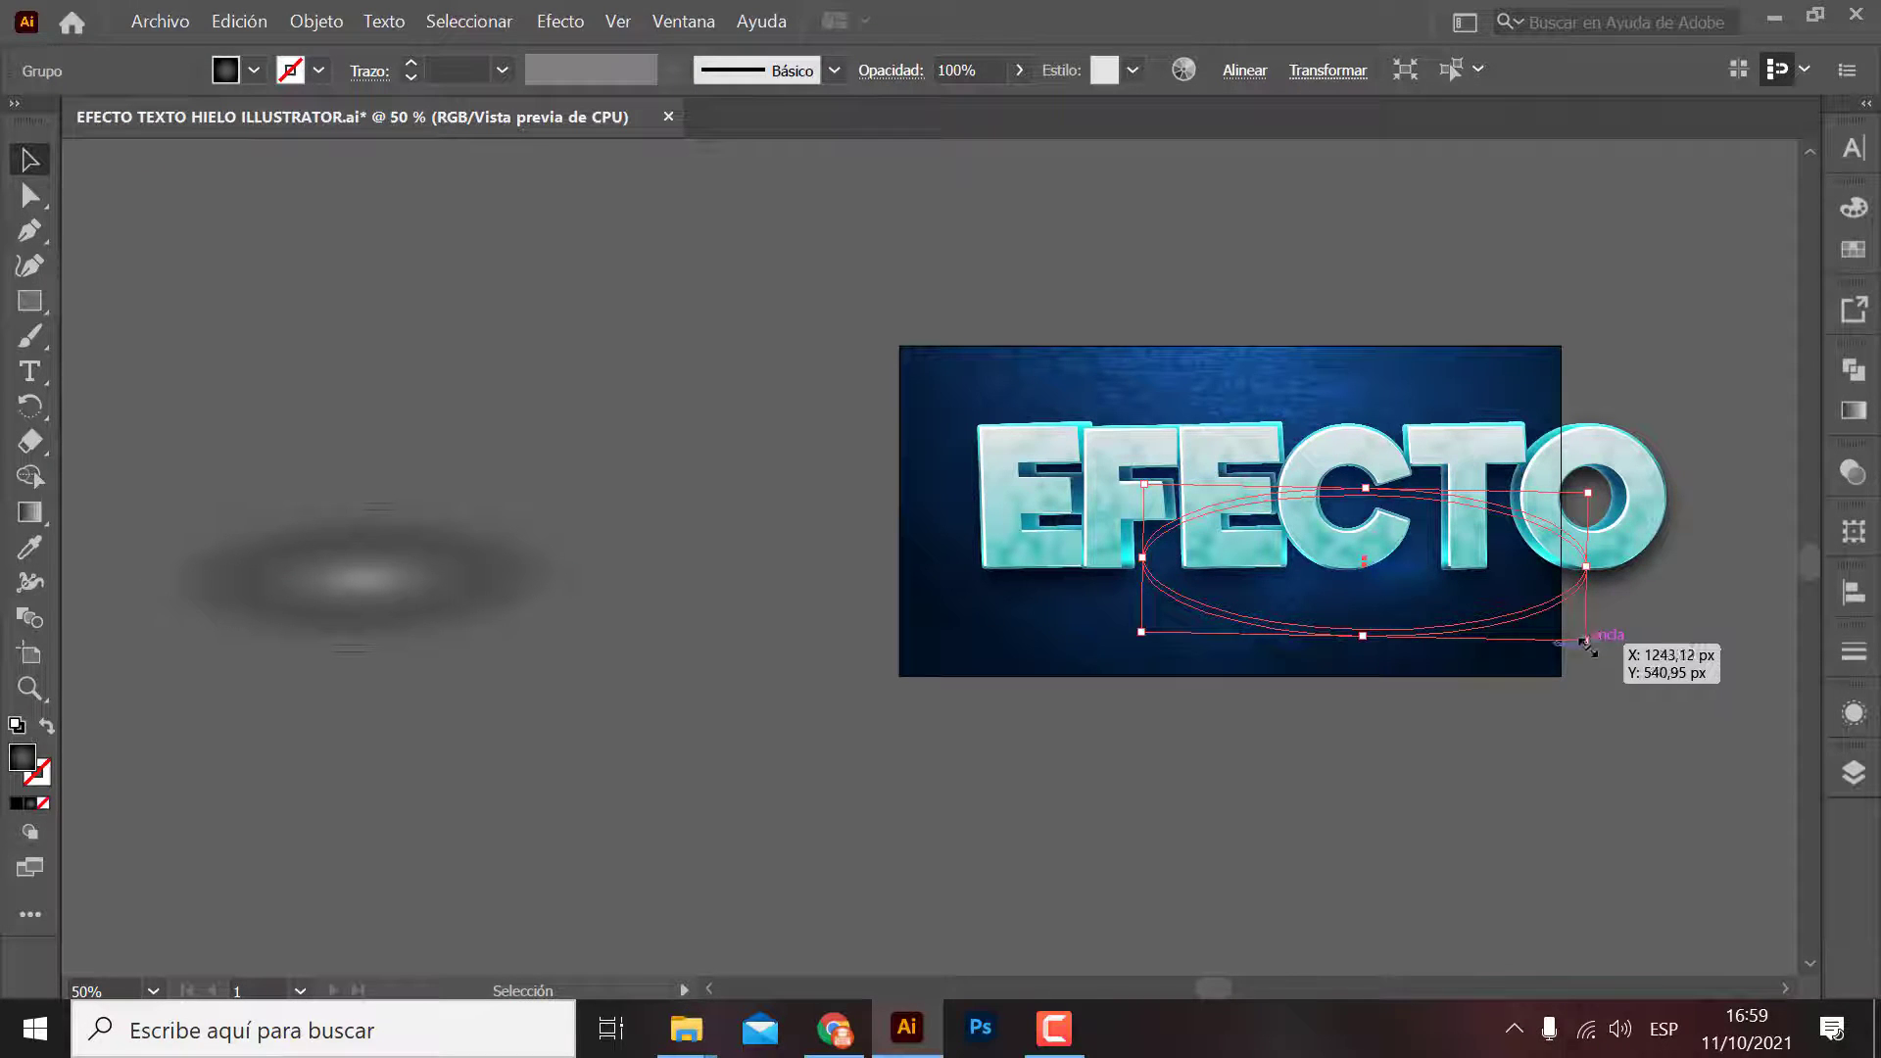
mouse_move(1584, 642)
left_mouse_down()
mouse_move(1454, 618)
mouse_move(1512, 648)
mouse_move(1523, 633)
left_mouse_up()
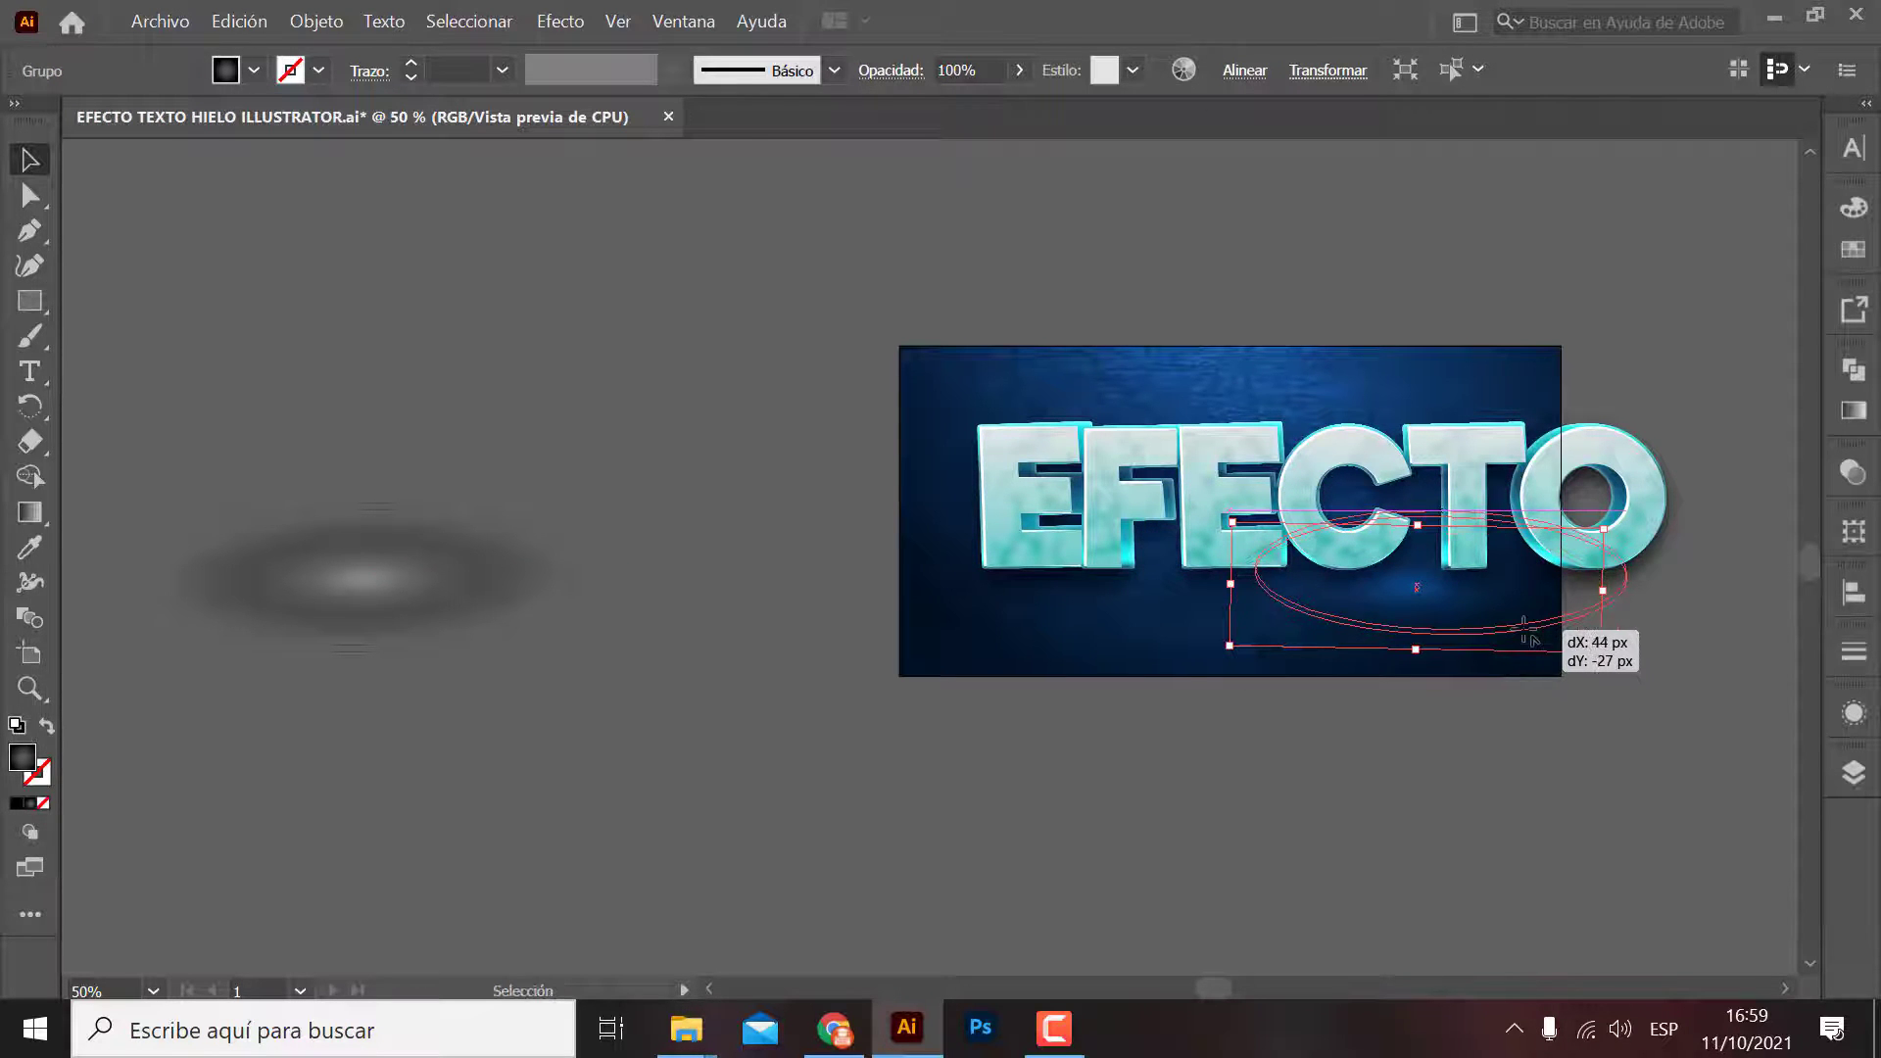
left_click(640, 683)
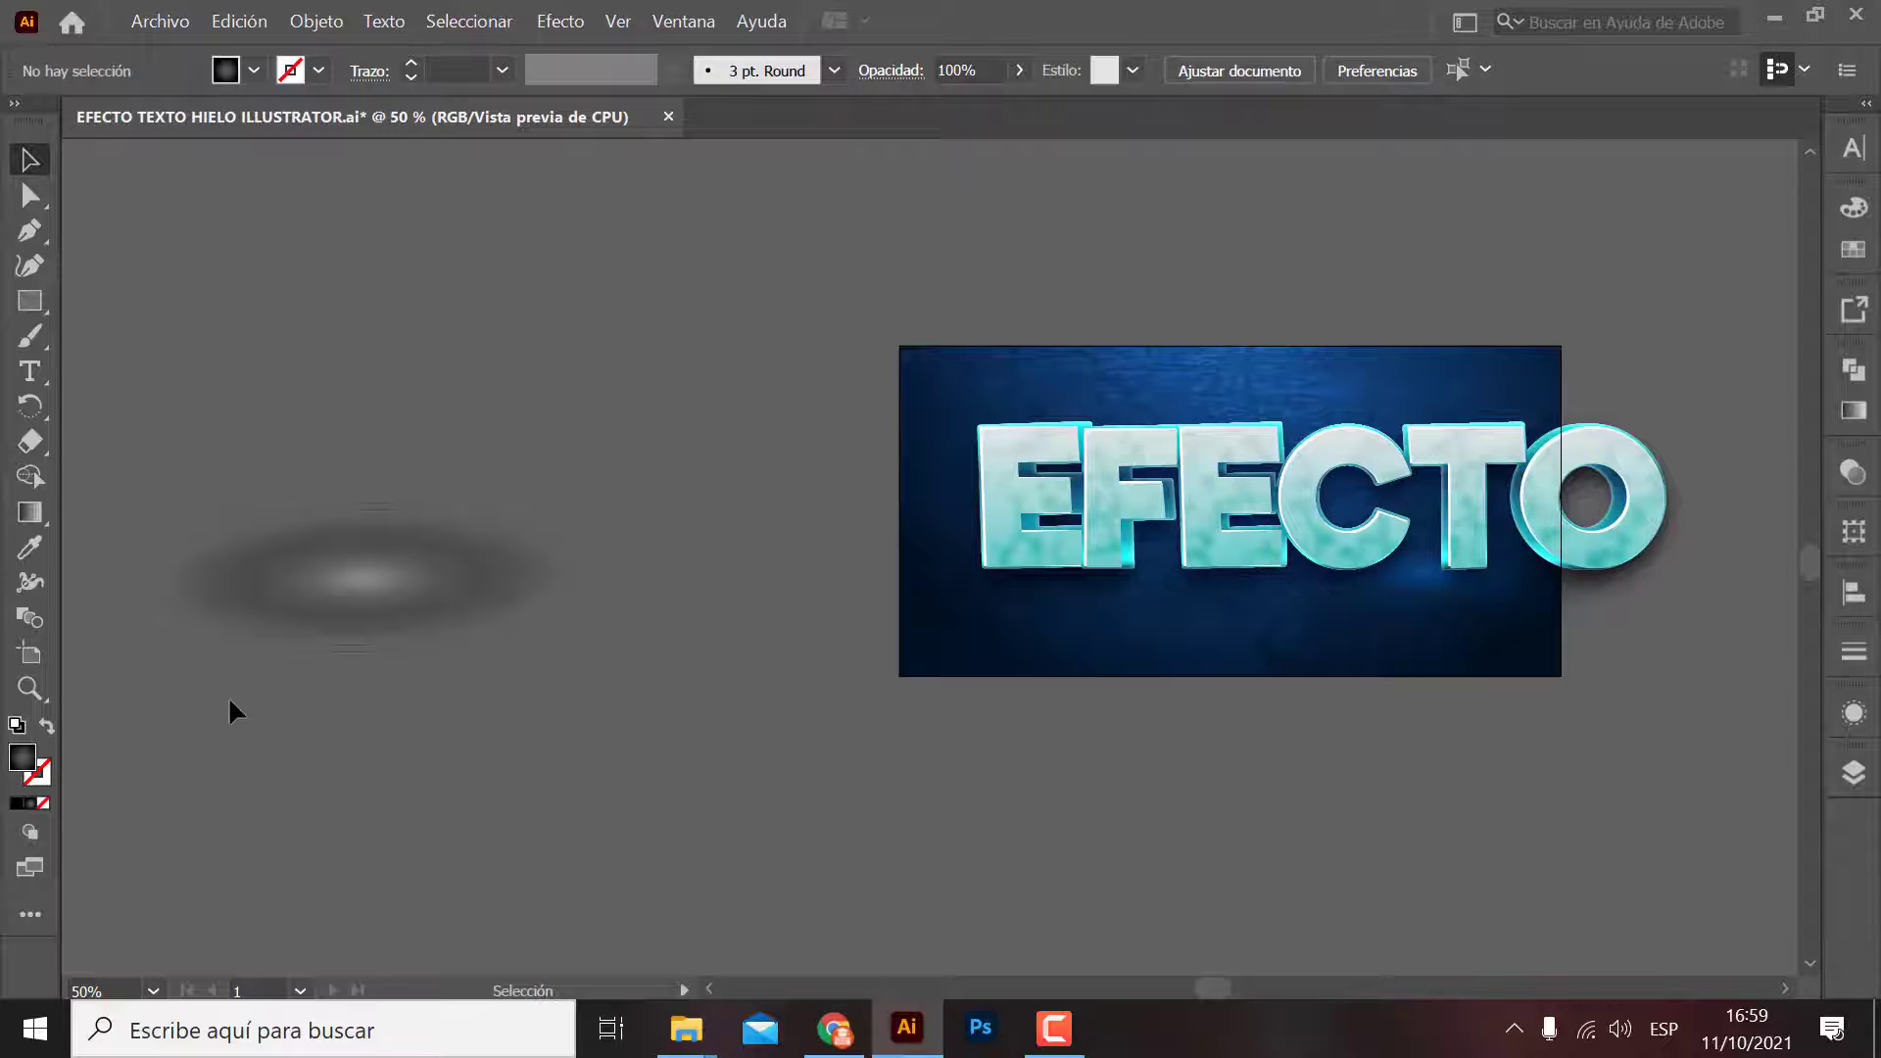
left_click_drag(401, 641, 1159, 591)
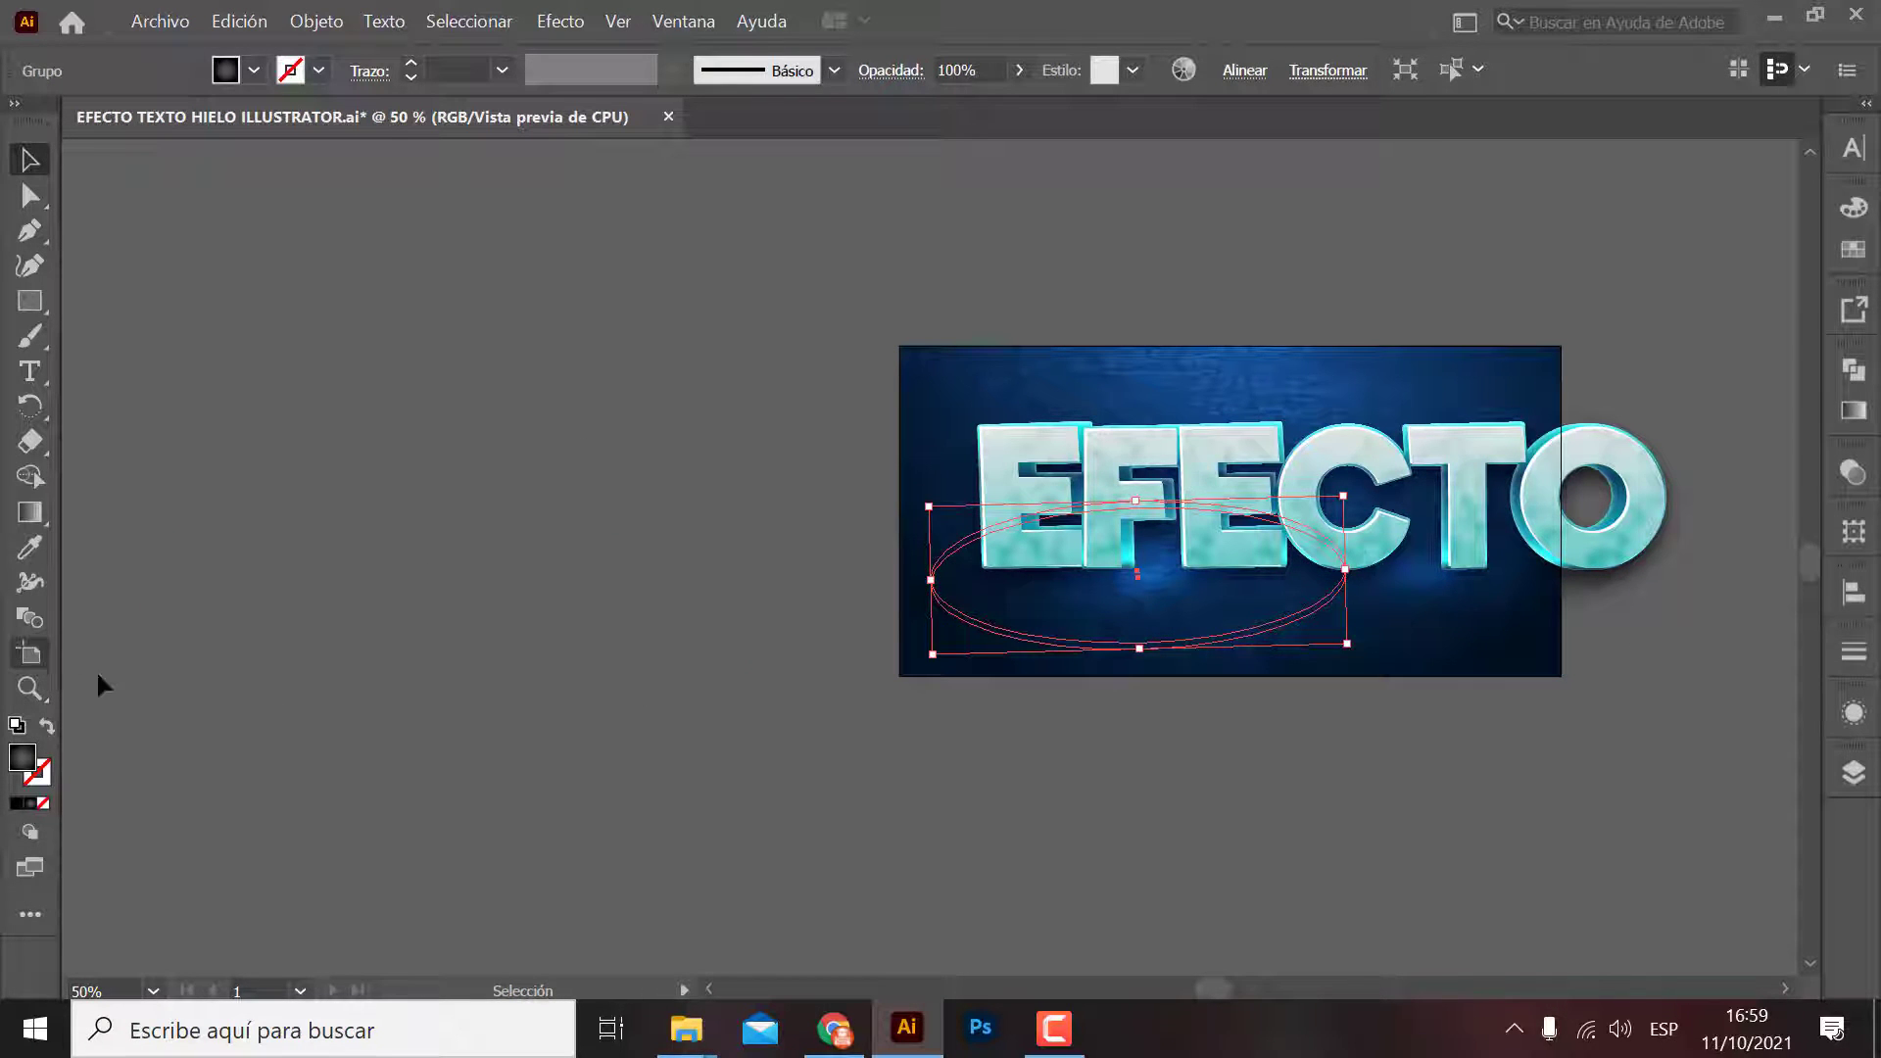
left_click(600, 690)
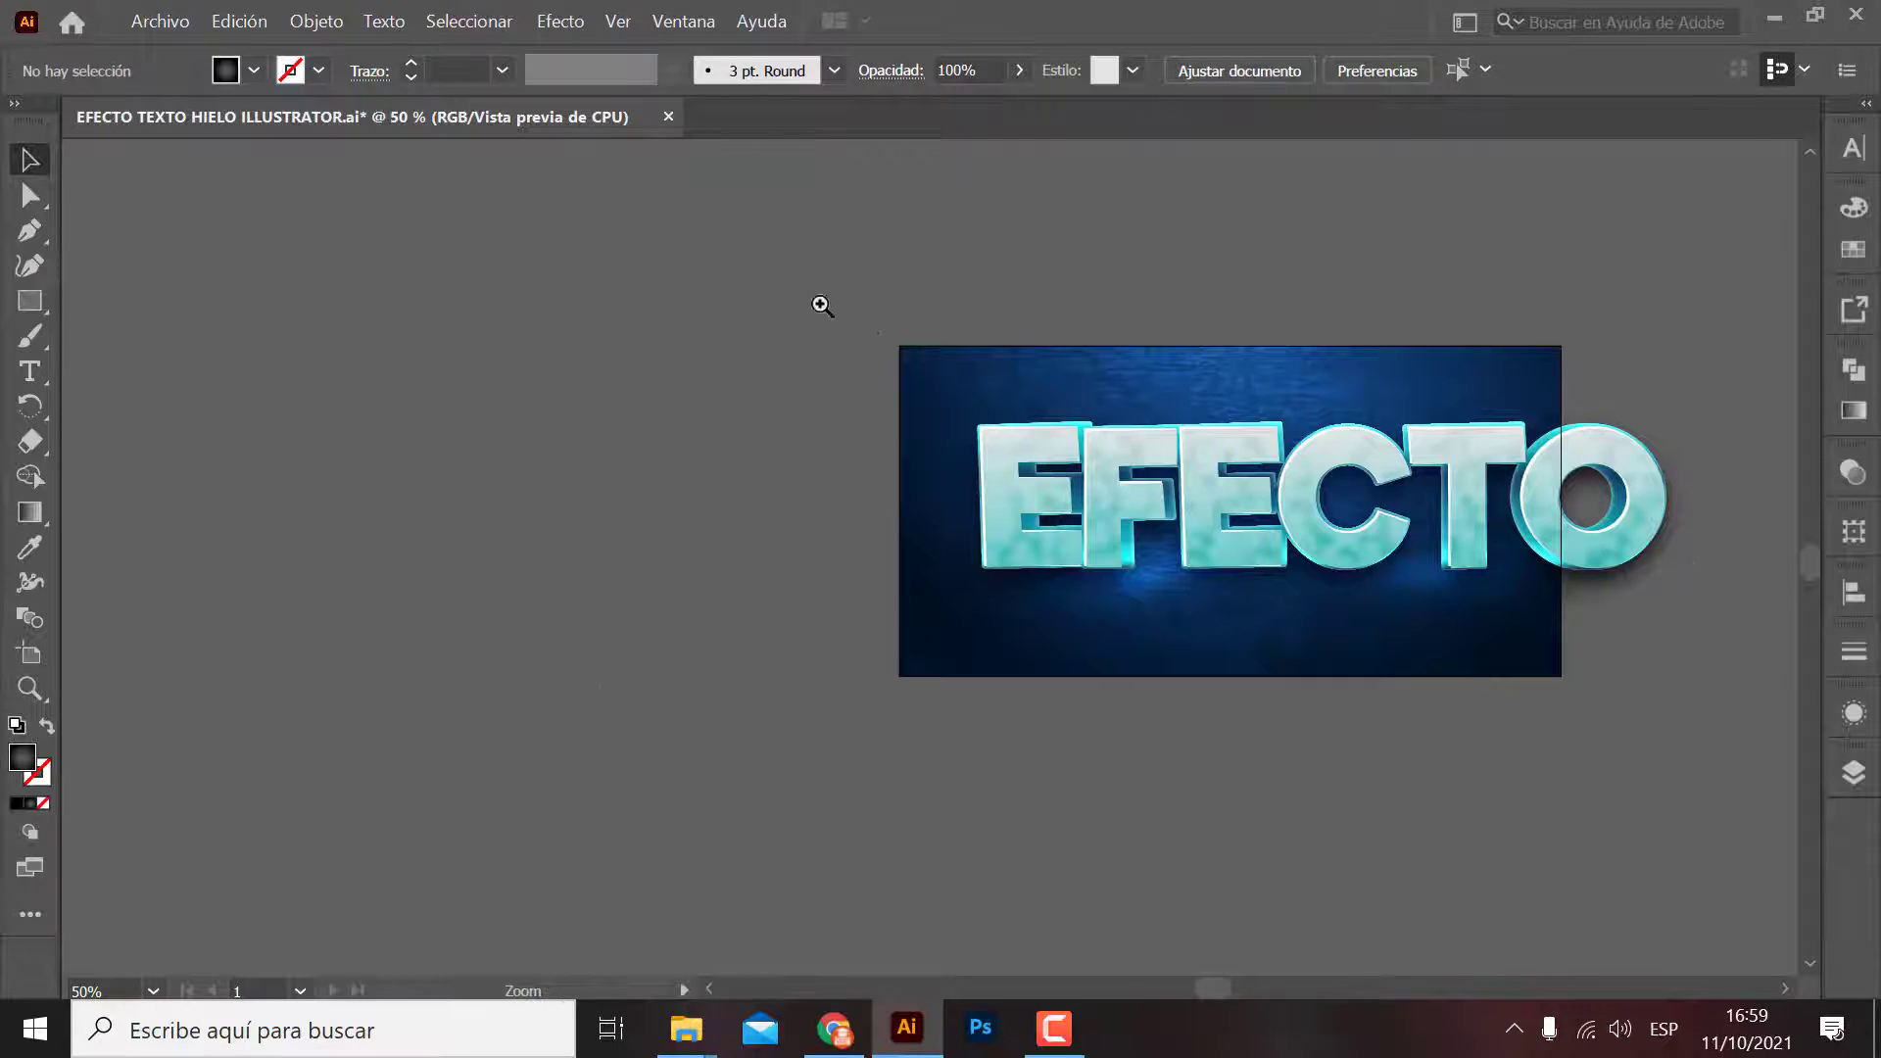
left_click_drag(1587, 651, 1667, 722)
left_click_drag(1541, 693, 1488, 659)
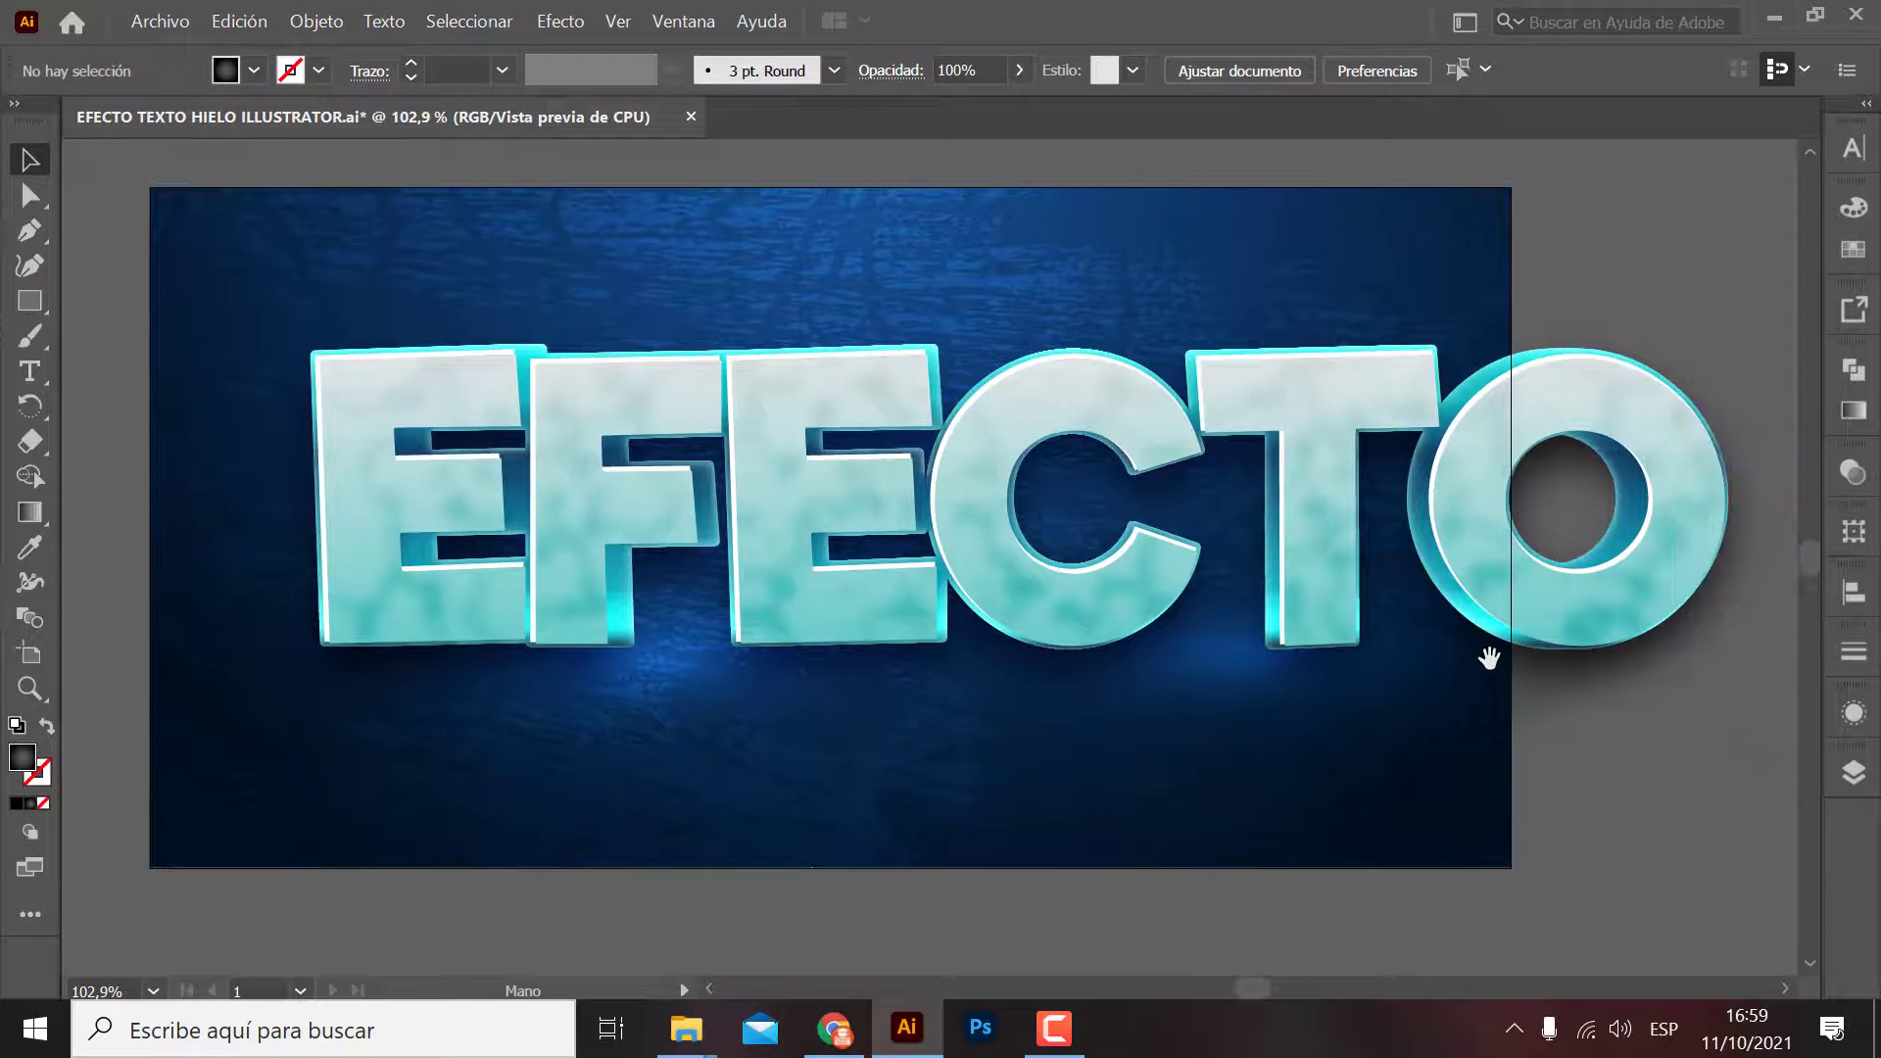
key("ctrl+1")
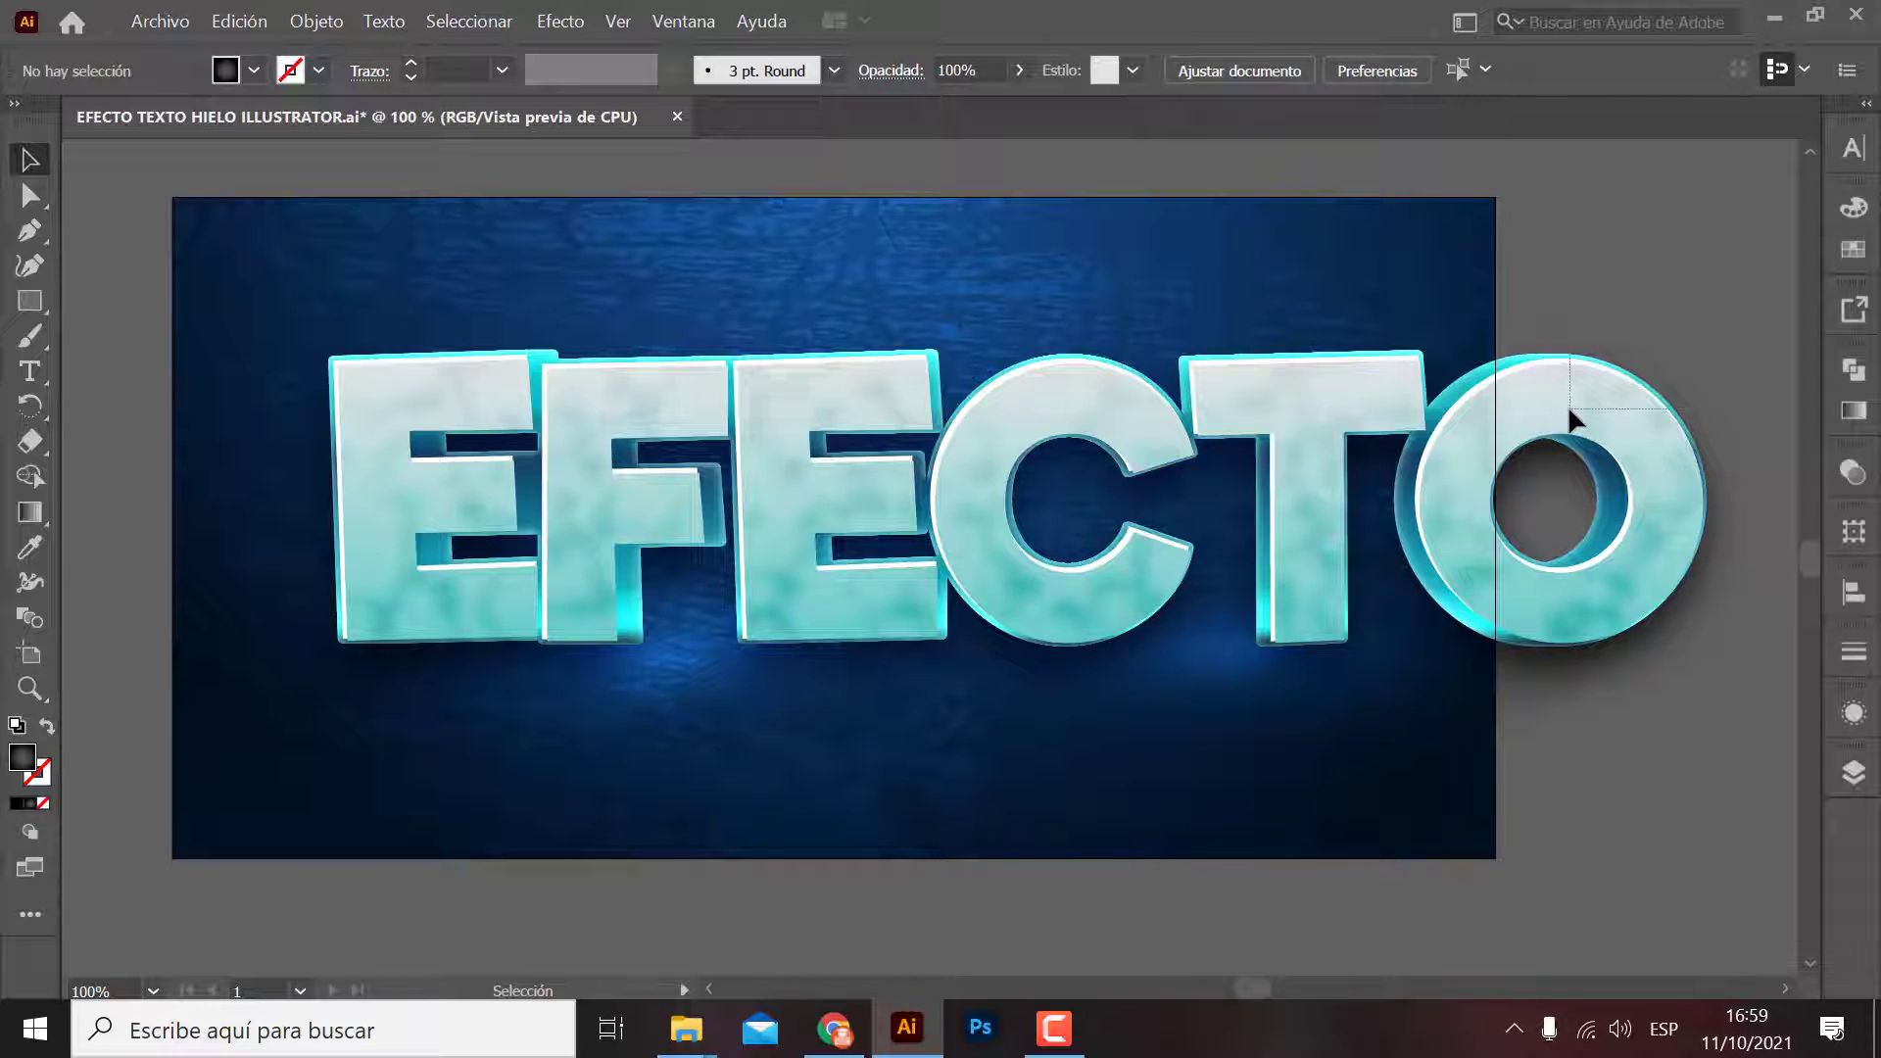
left_click(1568, 404)
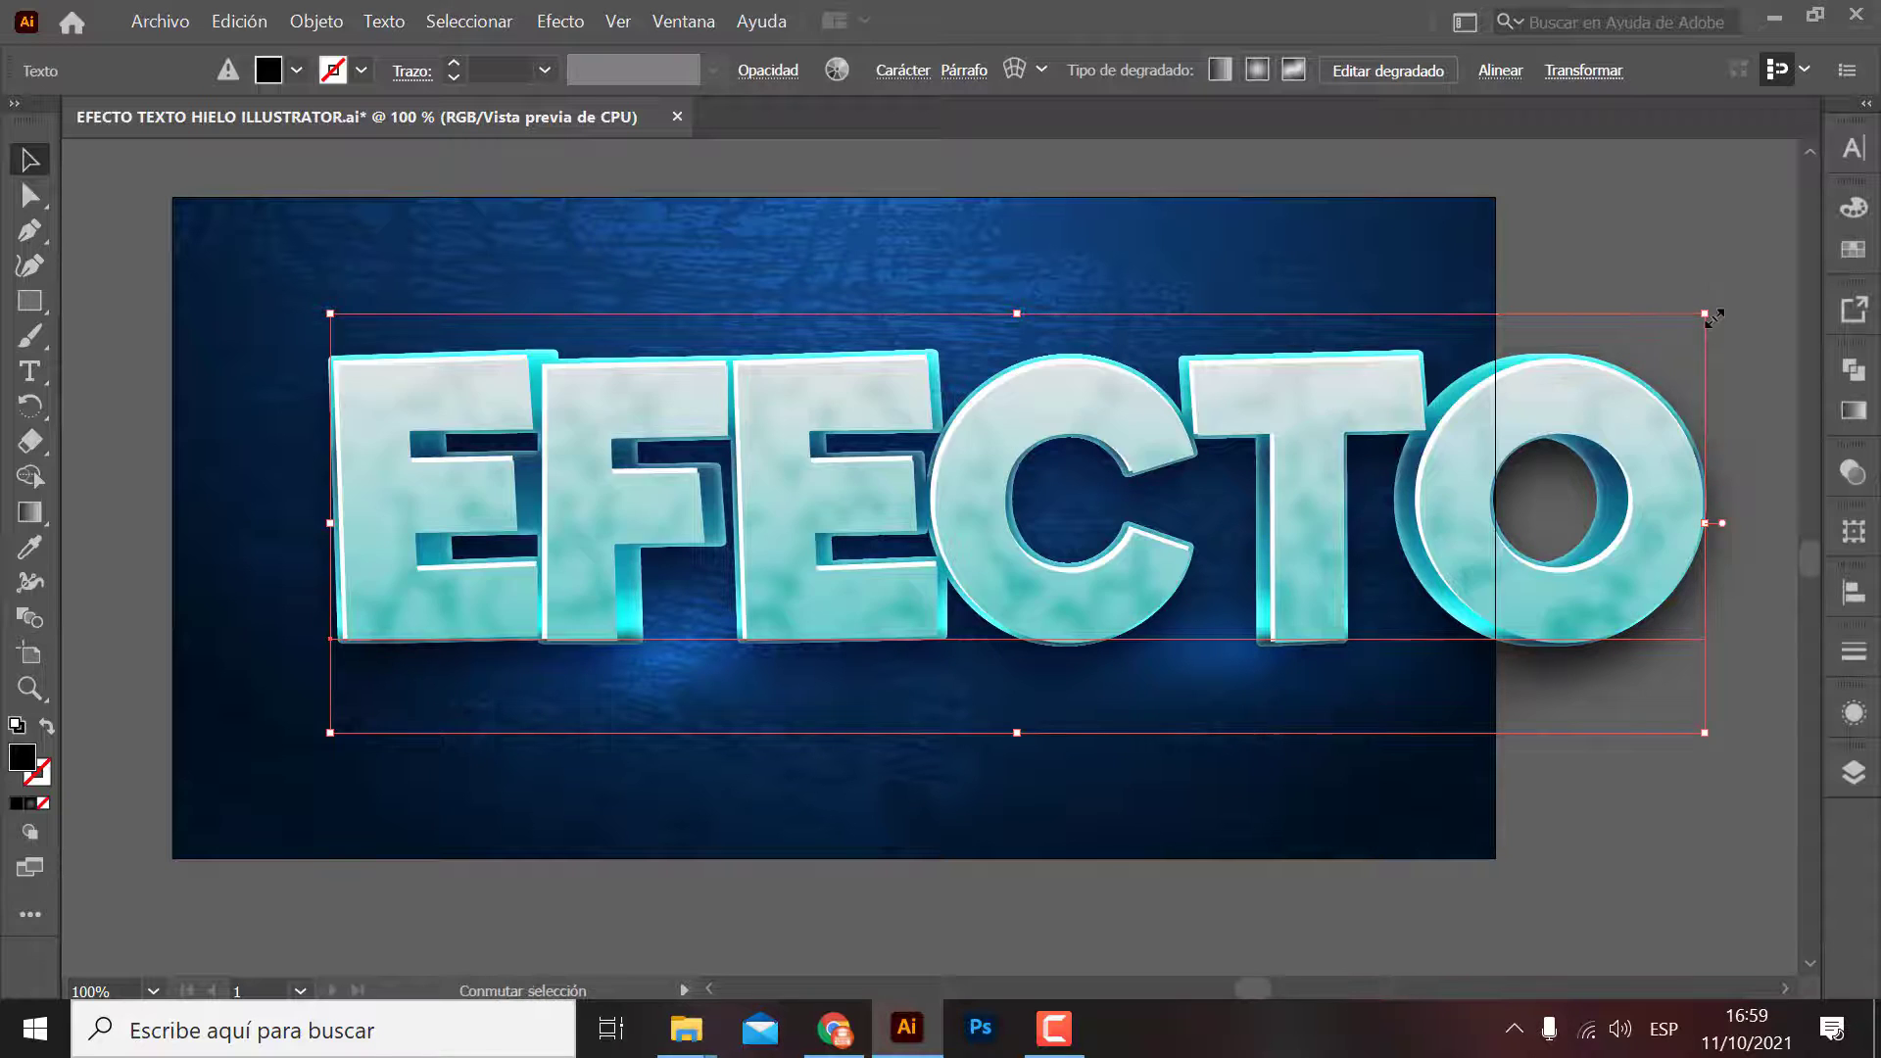
left_click_drag(1705, 314, 915, 520)
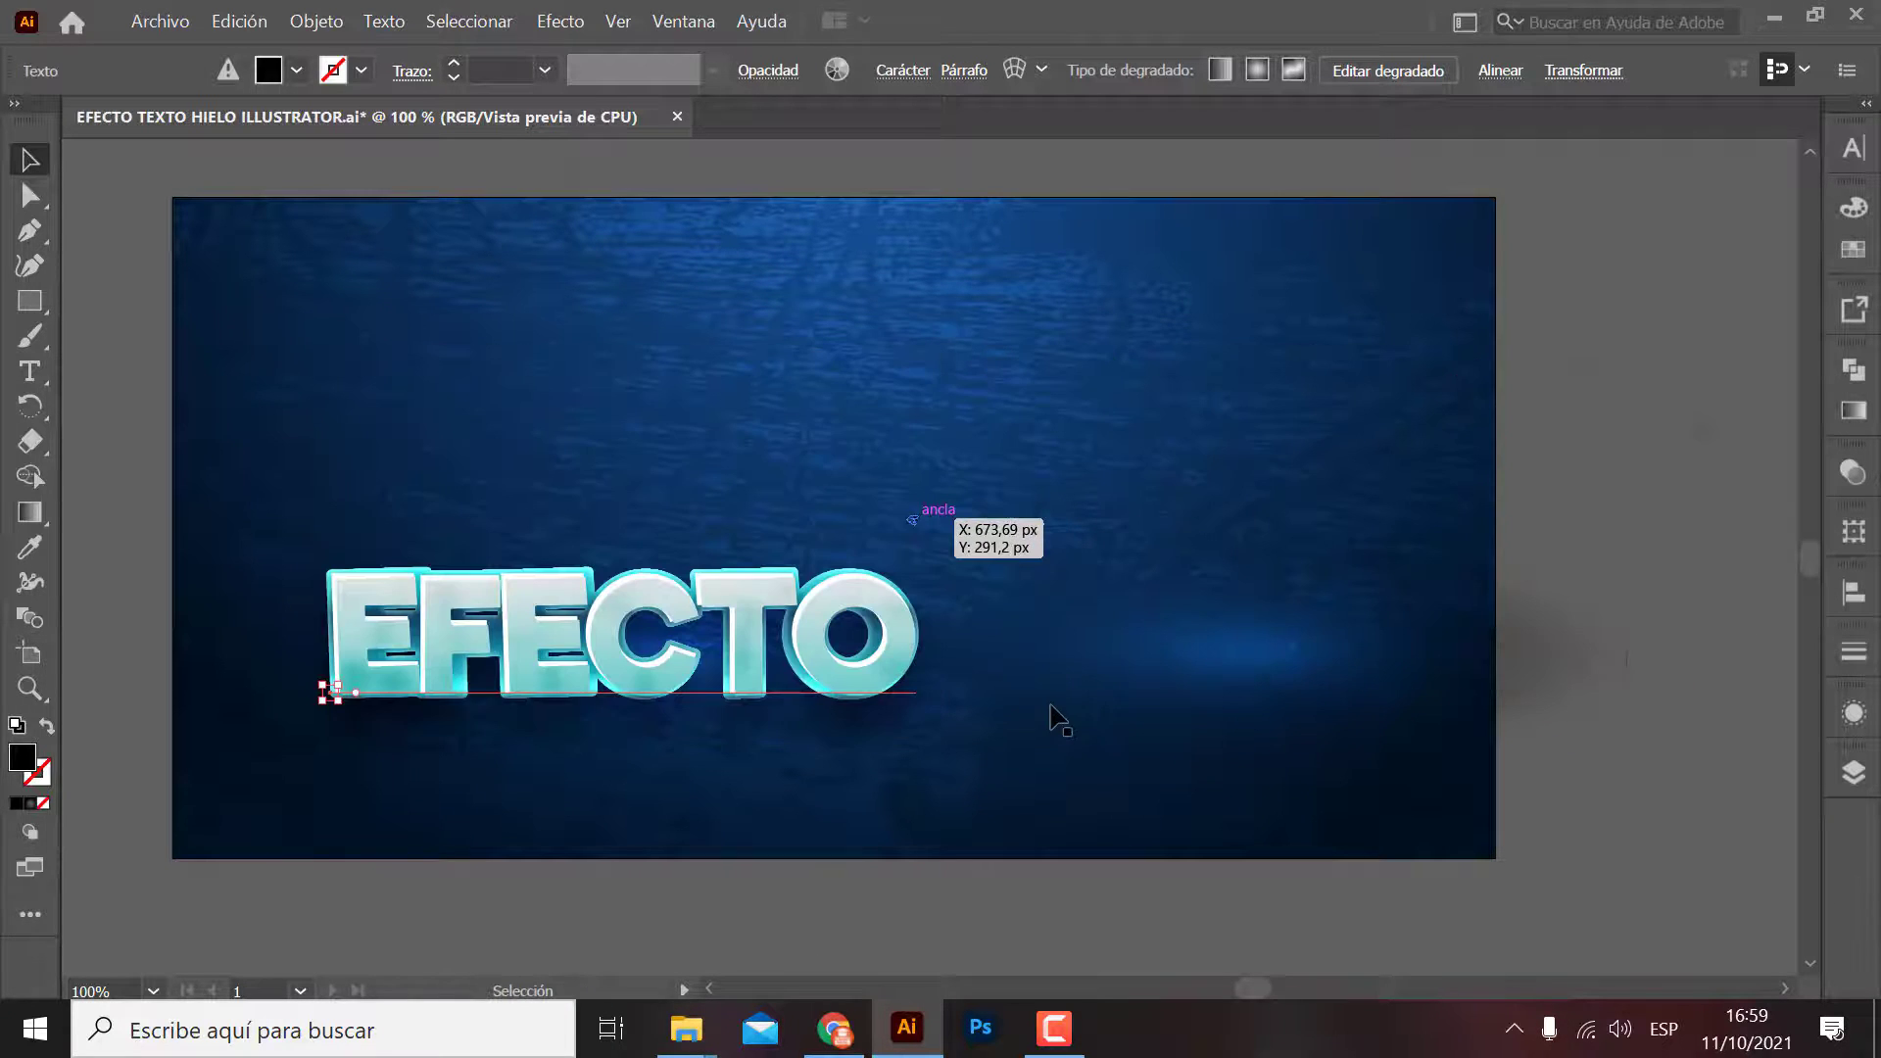
left_click(1571, 412)
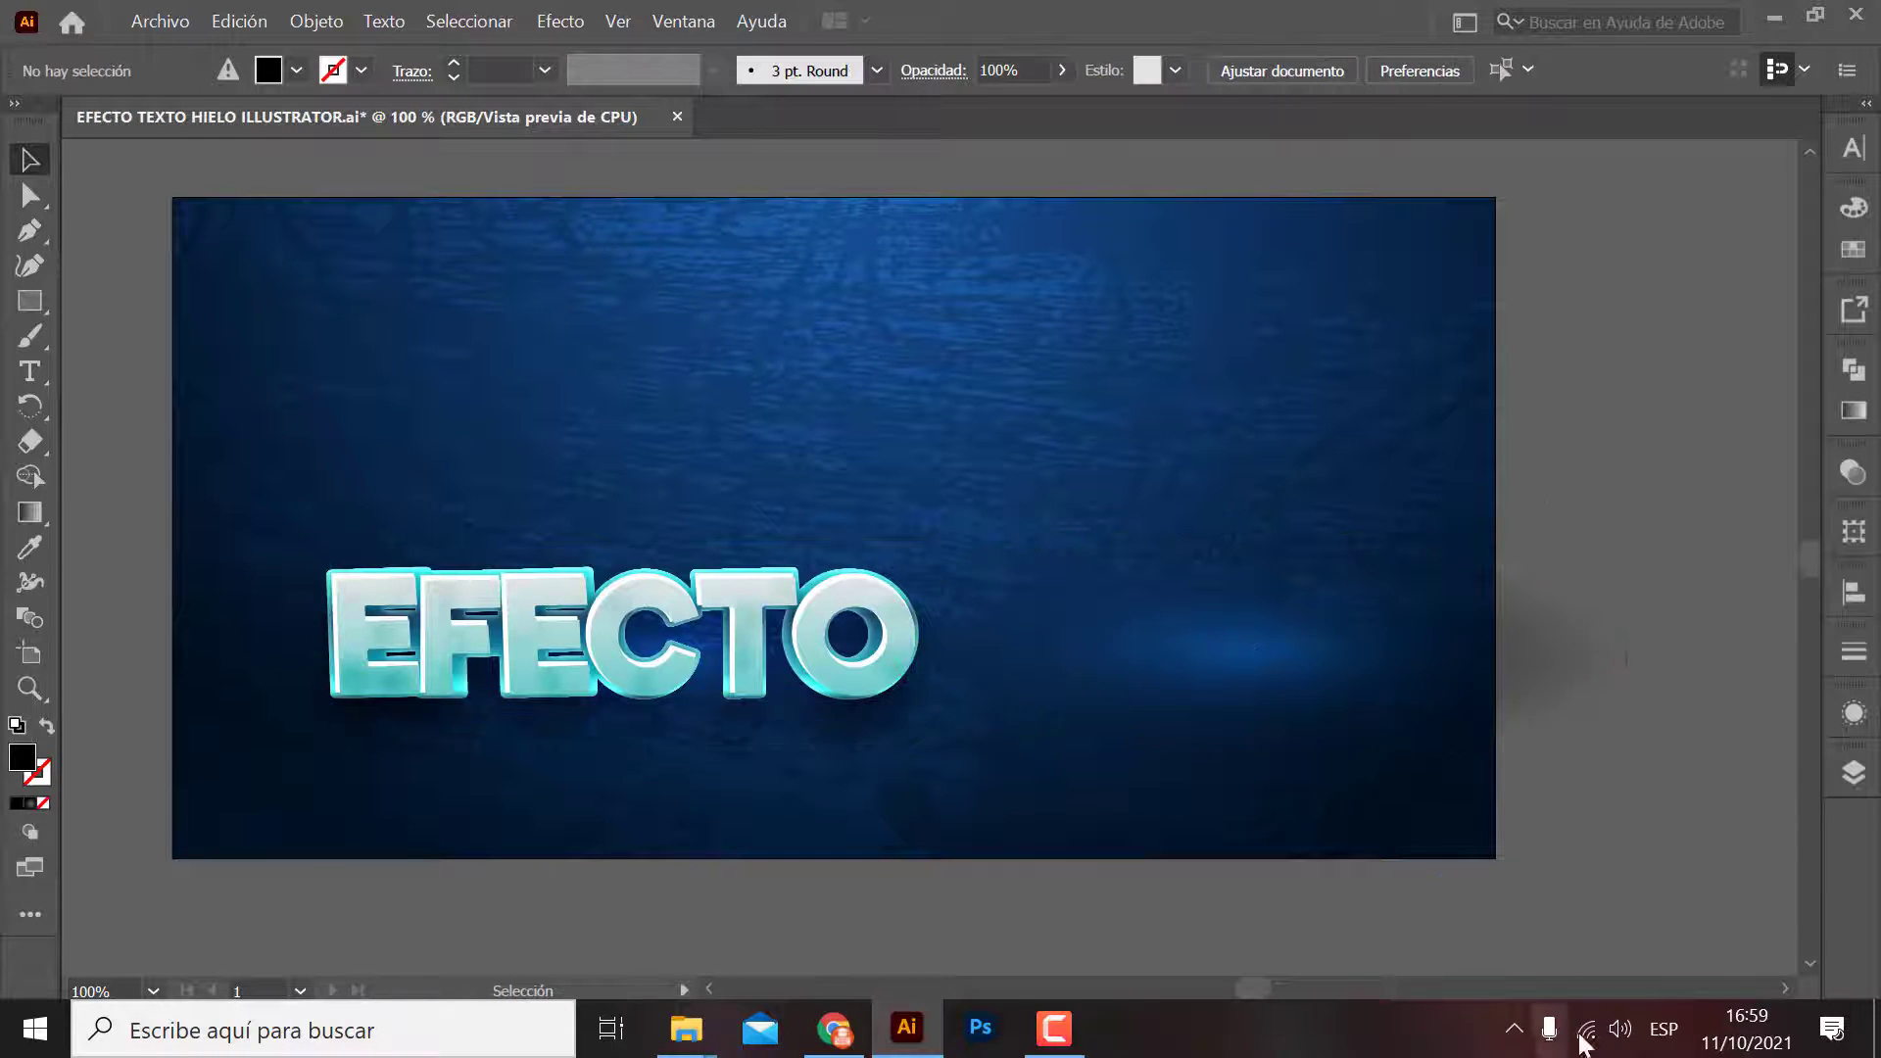
key("ctrl+space")
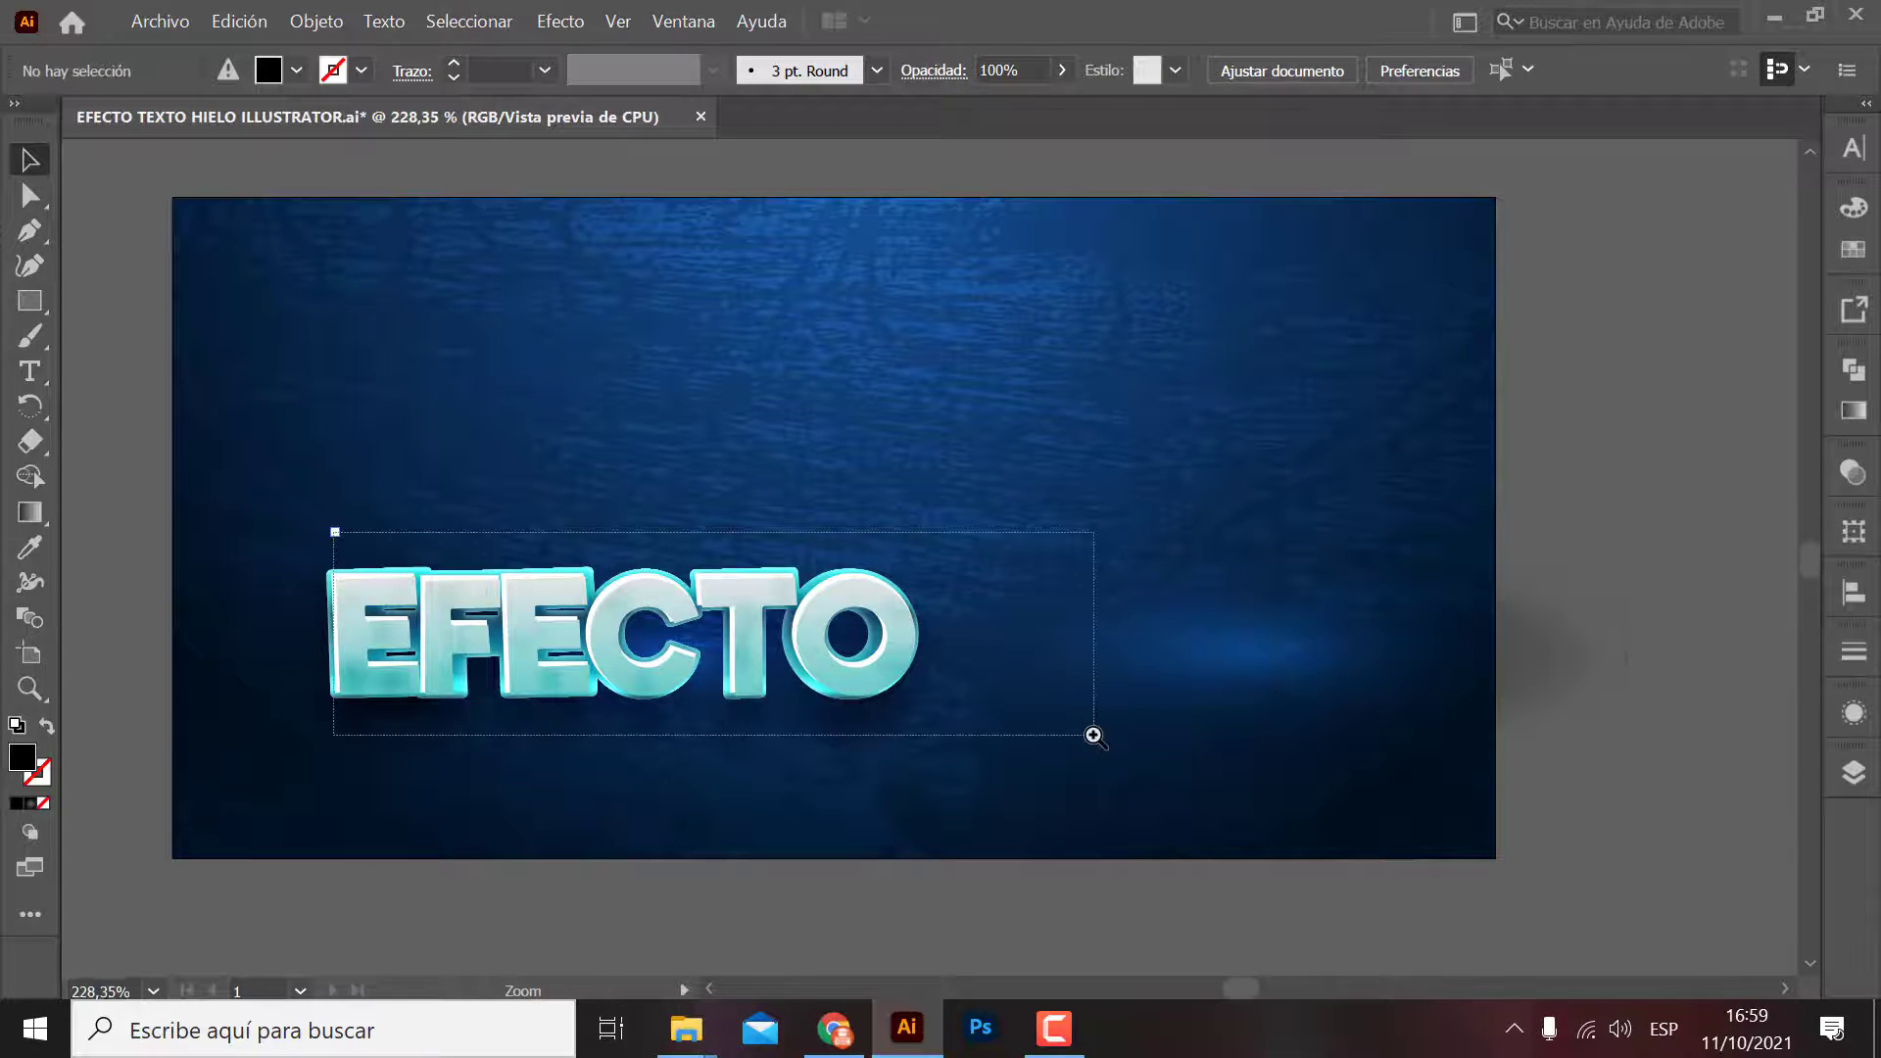
left_click_drag(372, 552, 1091, 735)
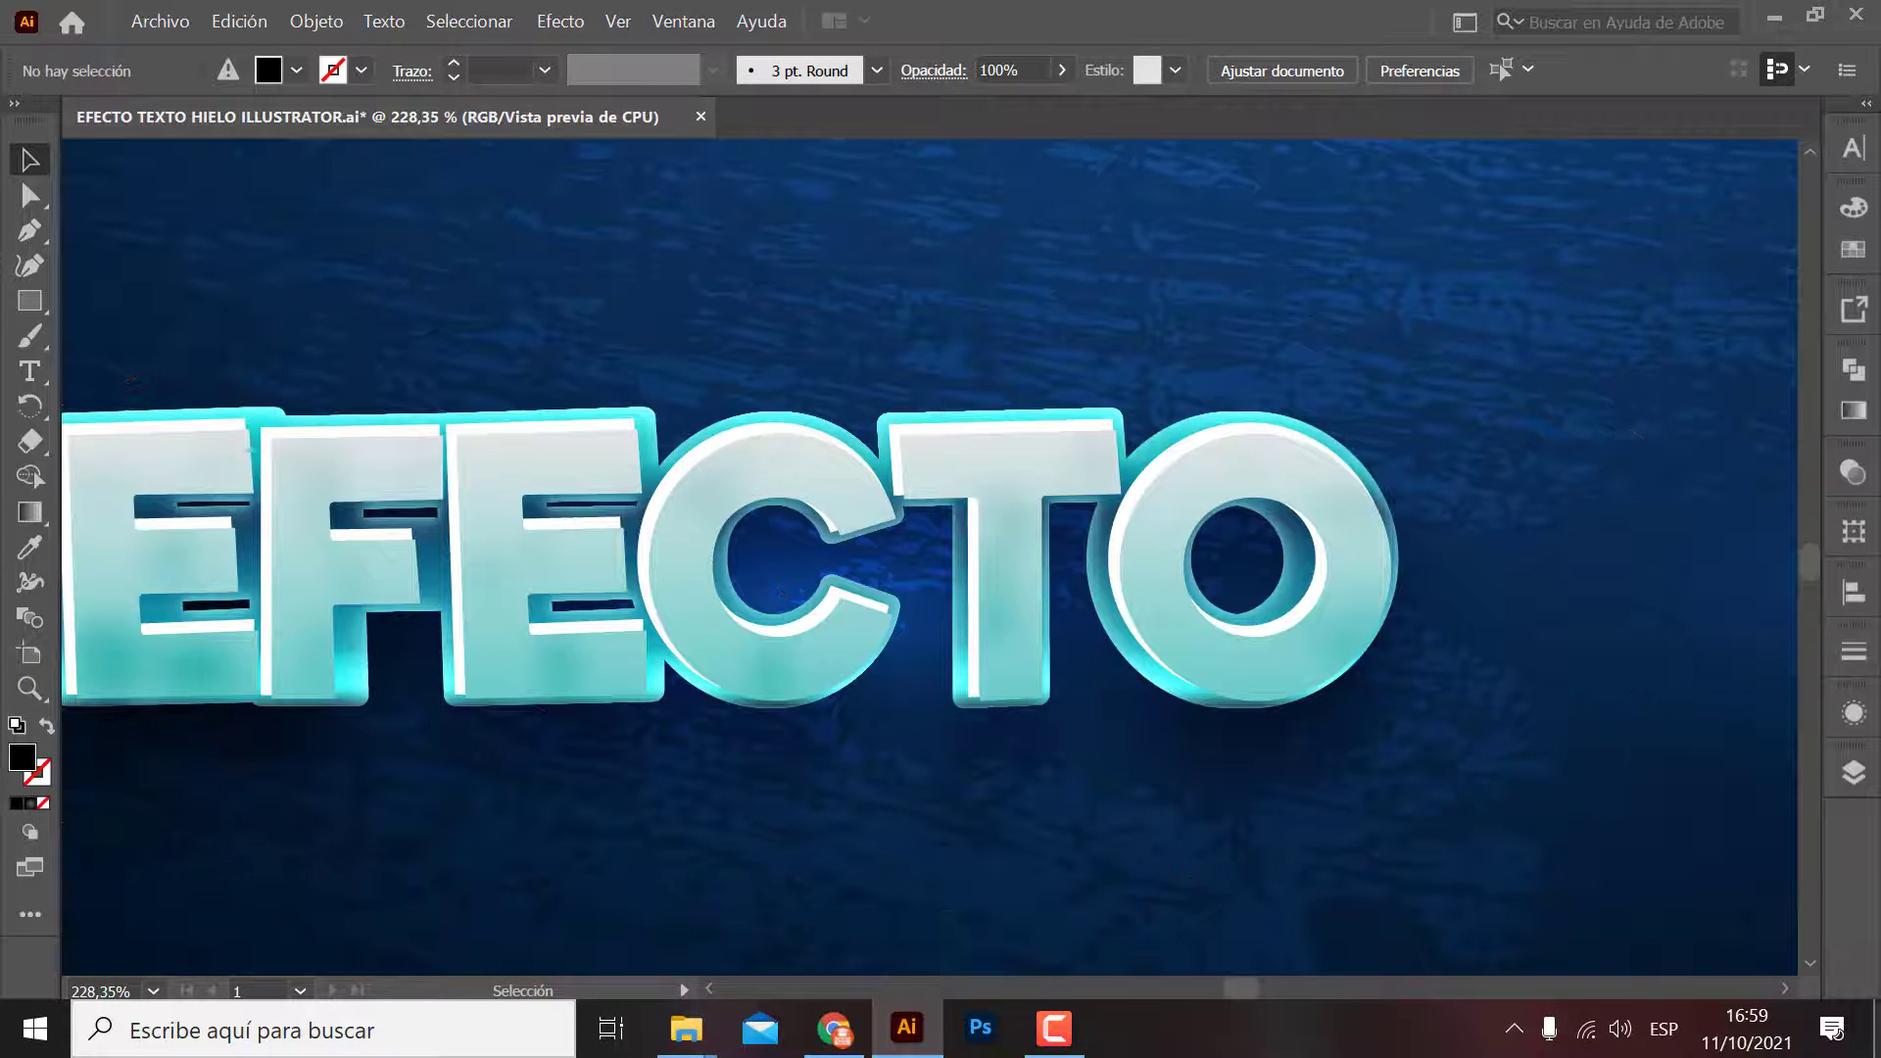
key("ctrl+minus")
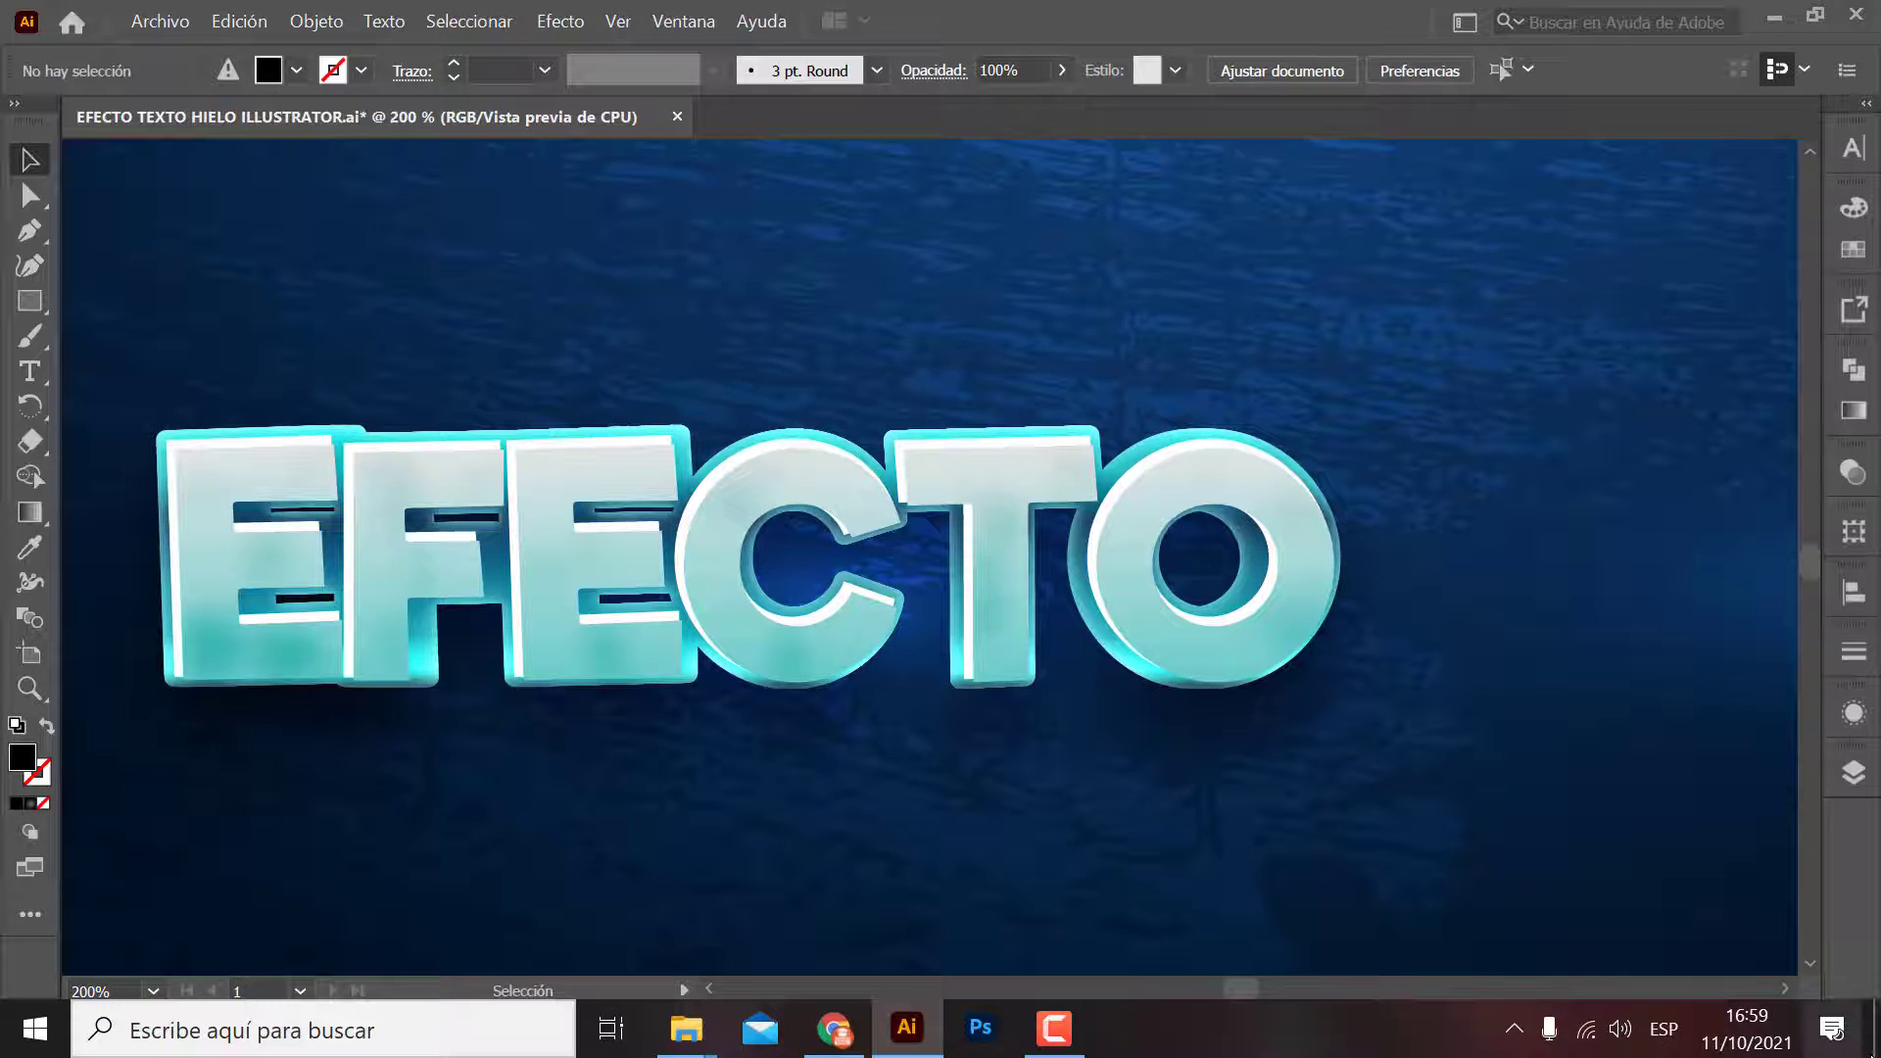
key("ctrl+minus")
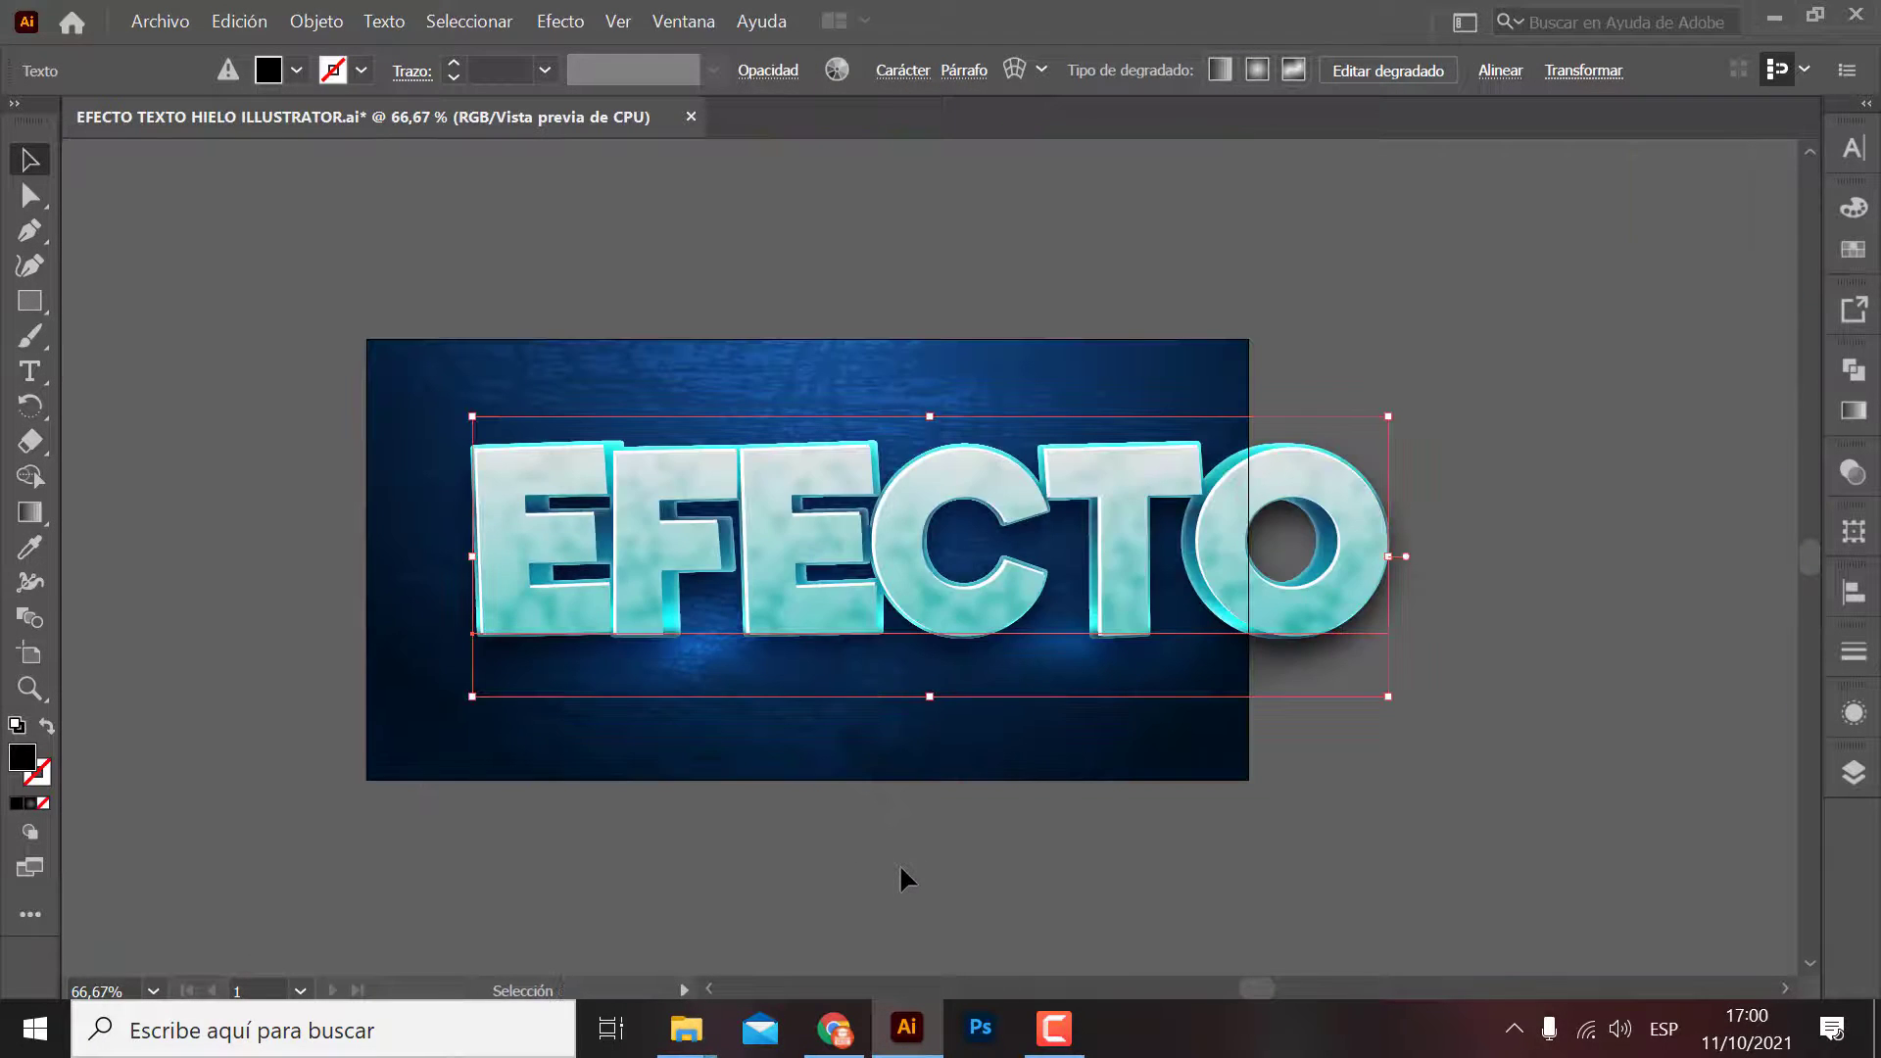
Step: Expand the EFECTO text's appearance and scale it, then undo both changes
left_click(318, 22)
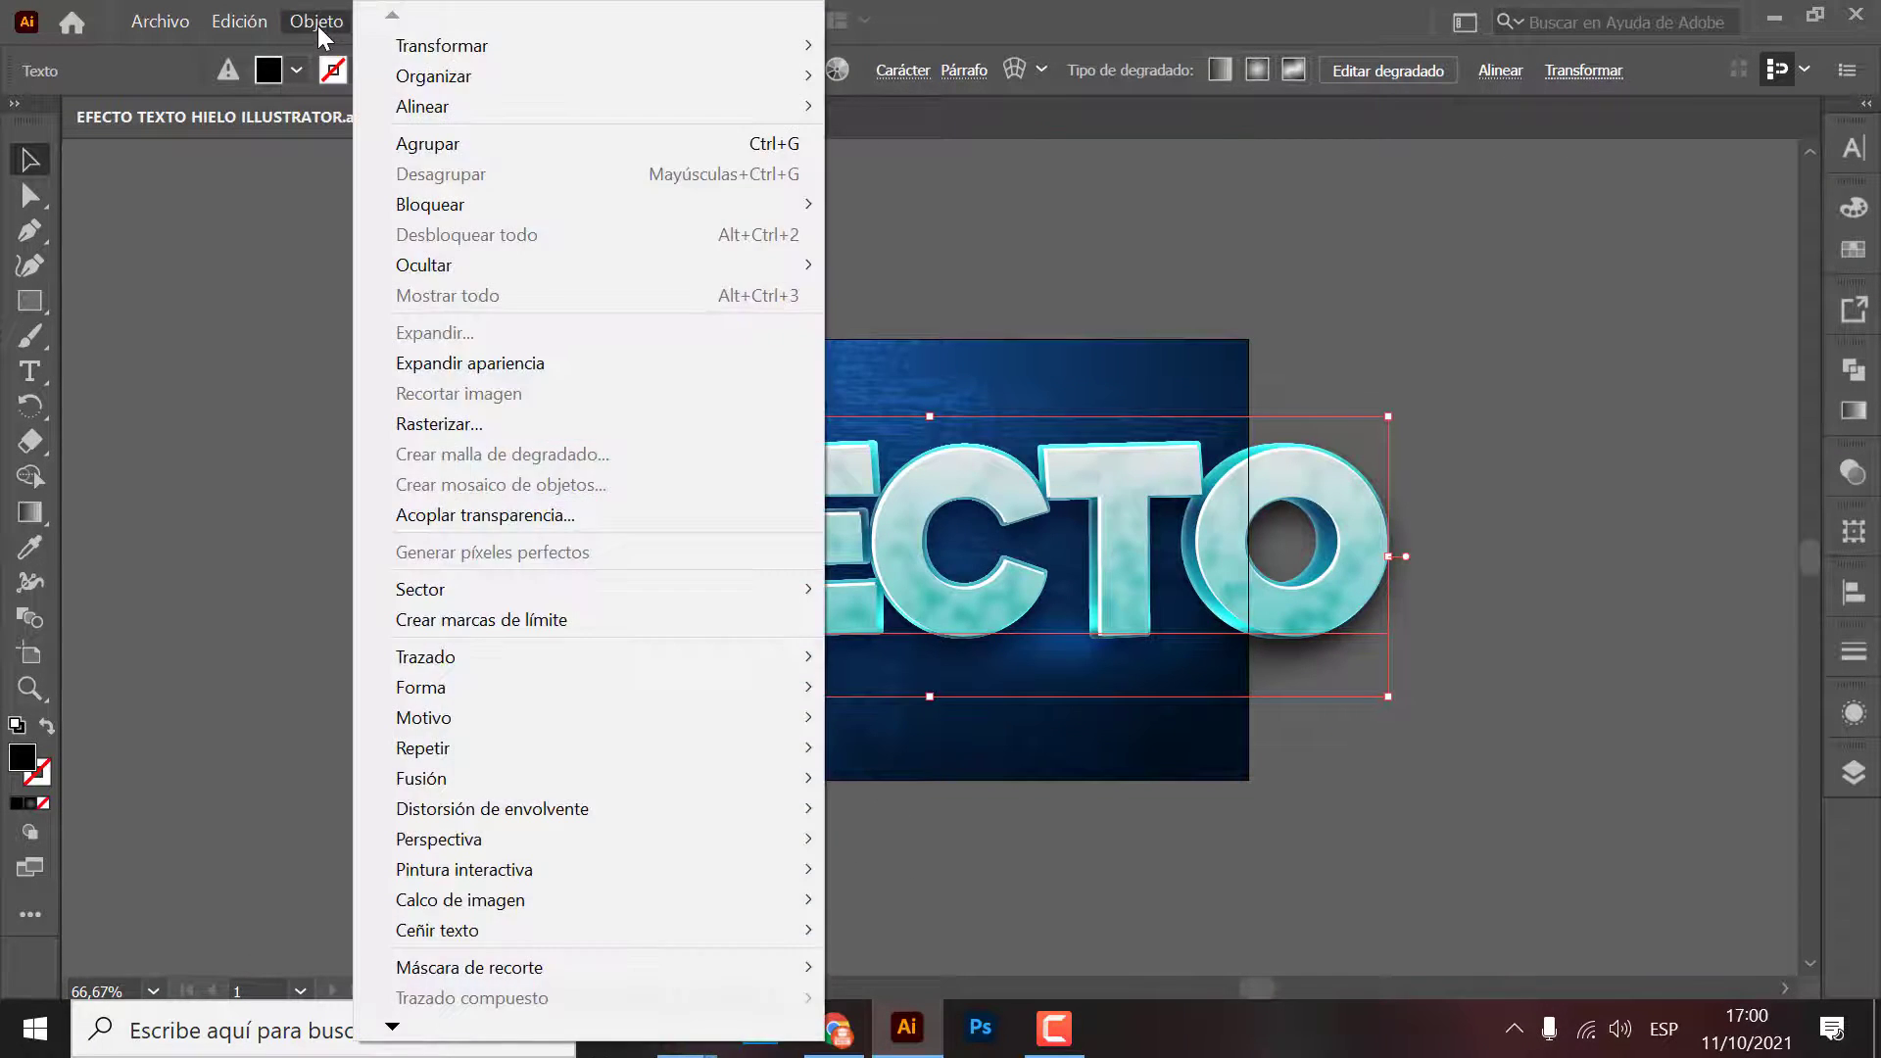
left_click(499, 364)
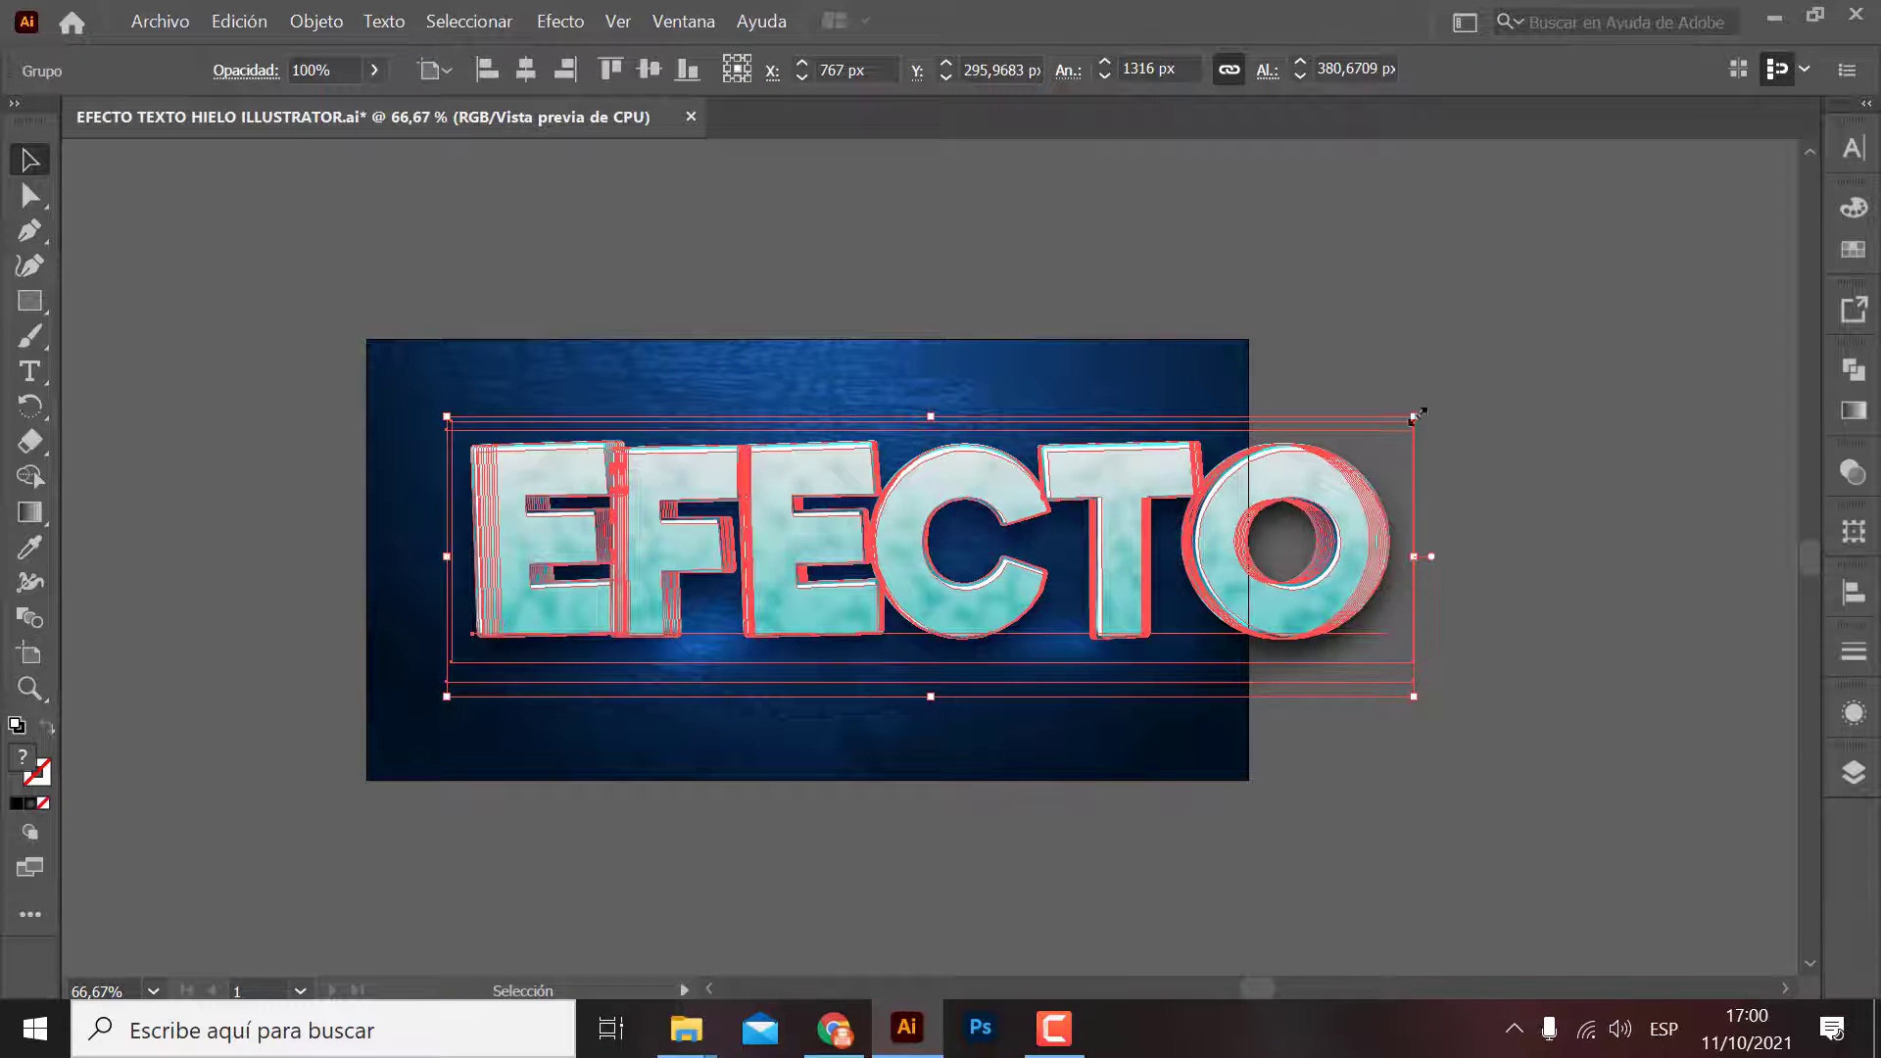
left_click_drag(1414, 416, 878, 572)
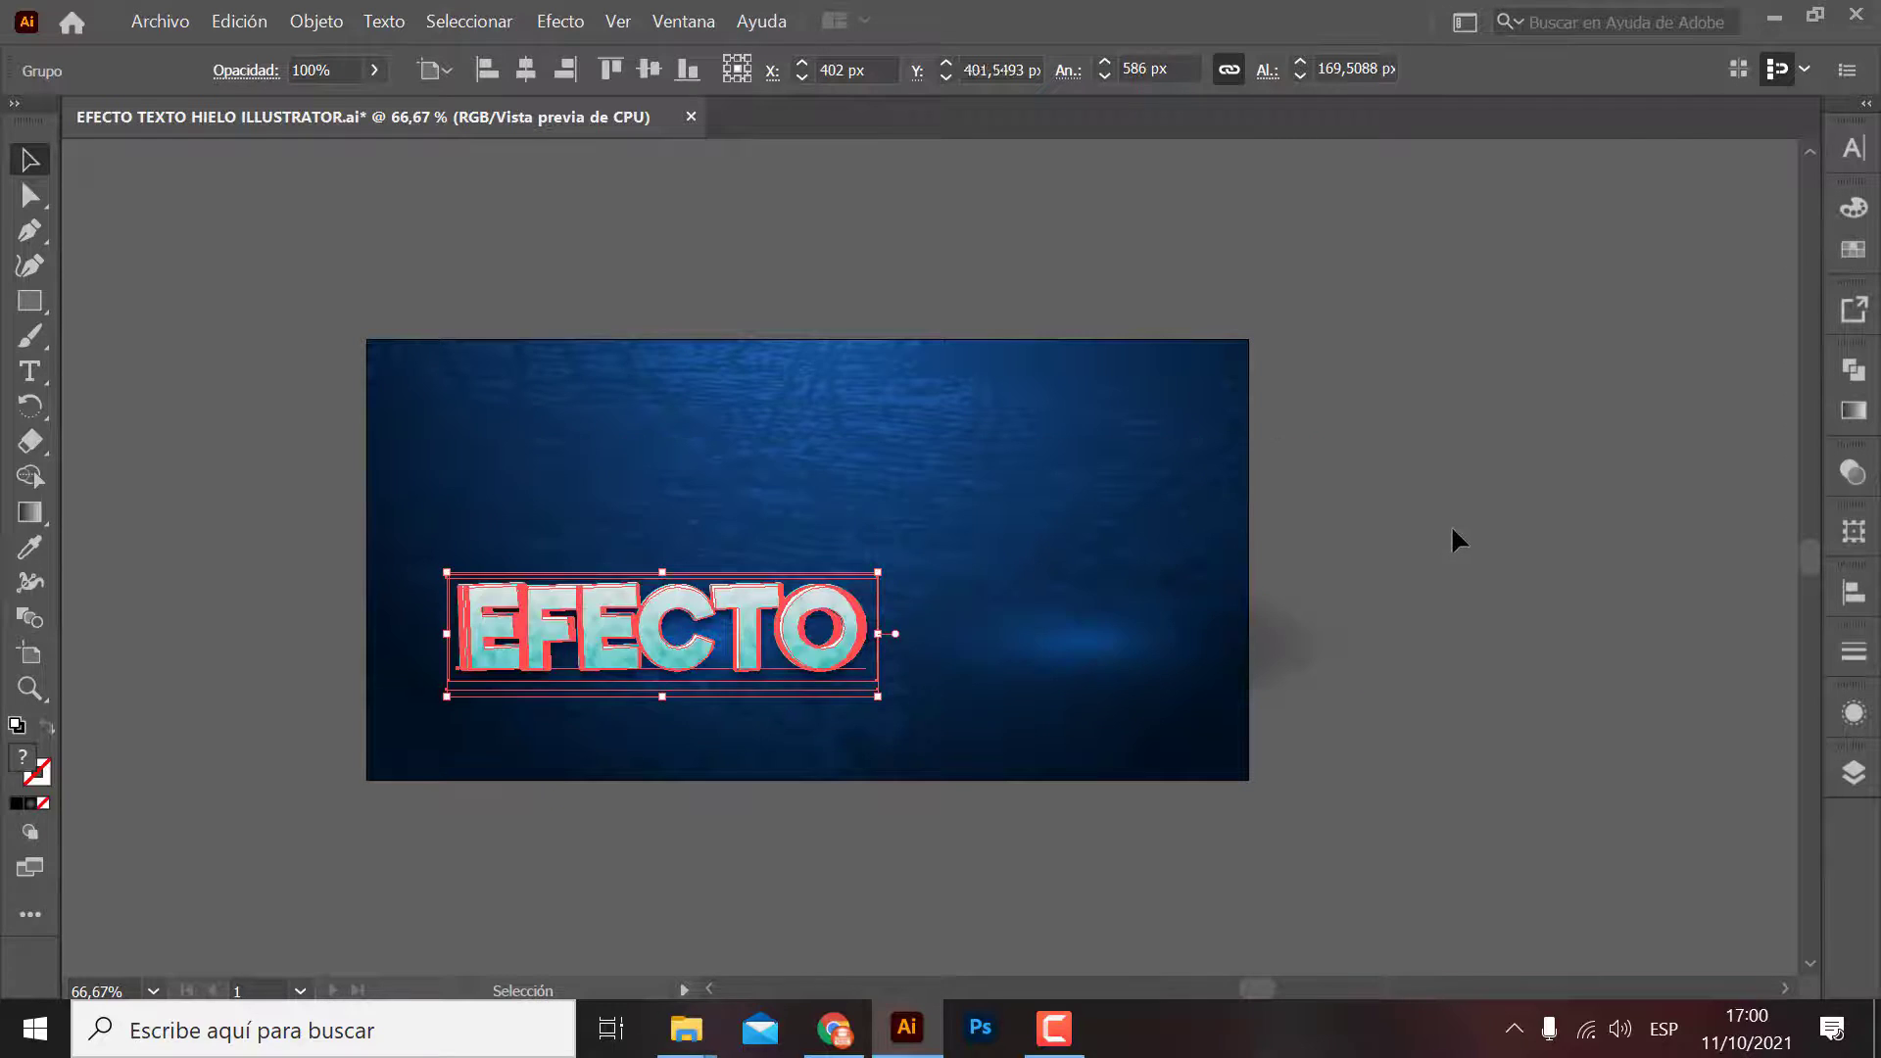
left_click(1452, 530)
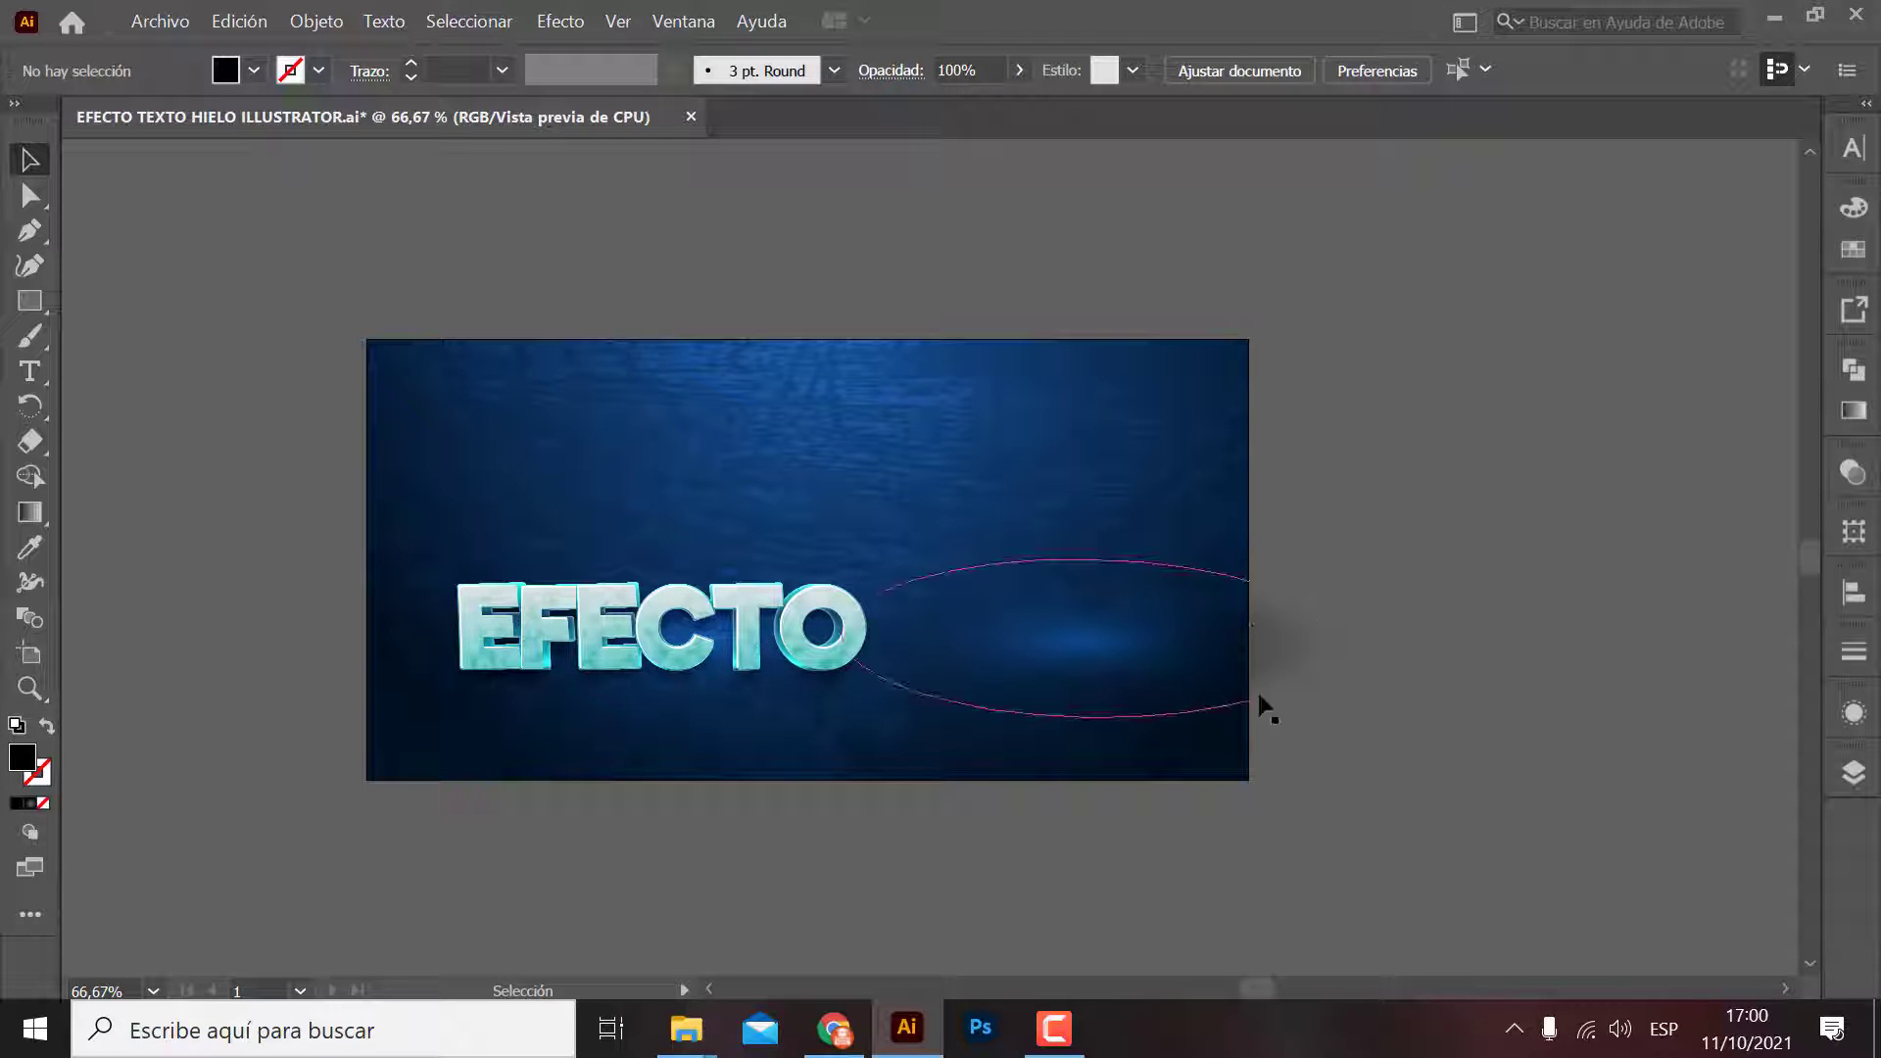
key("ctrl+z")
key("ctrl+z")
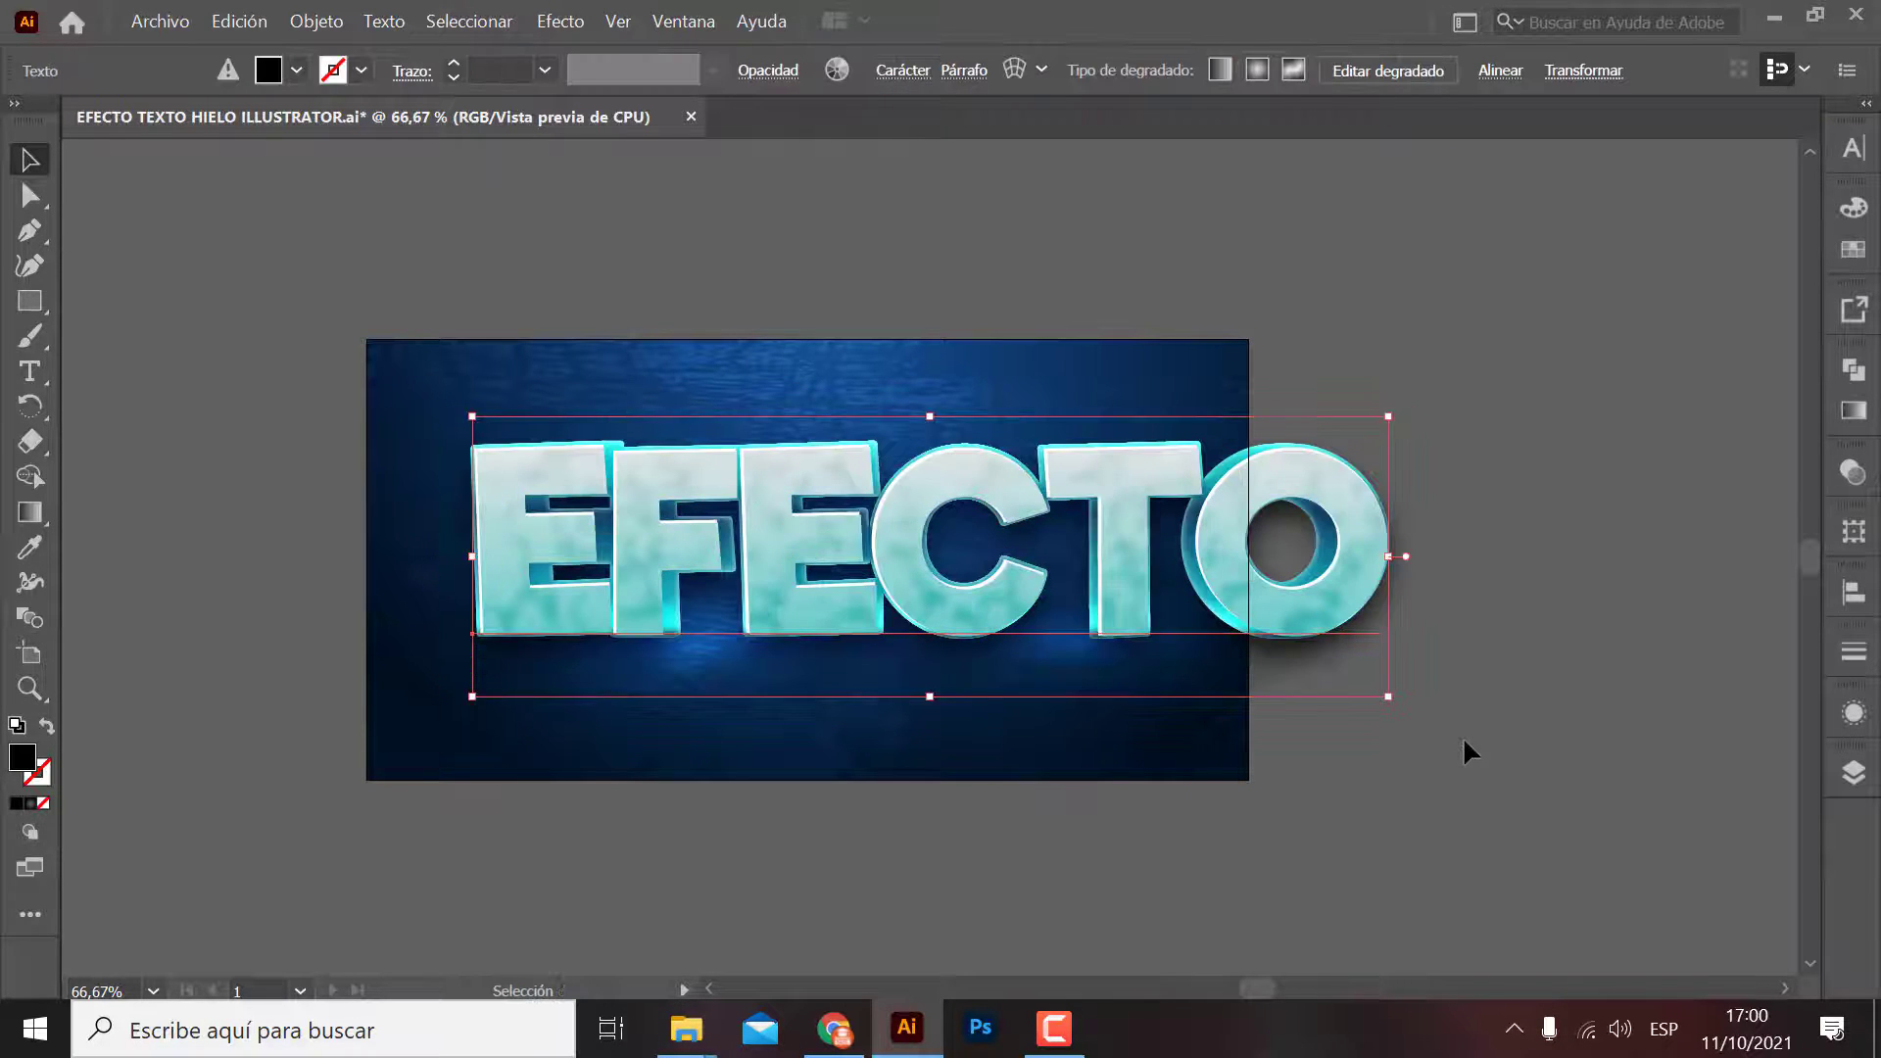
key("ctrl+minus")
key("ctrl+z")
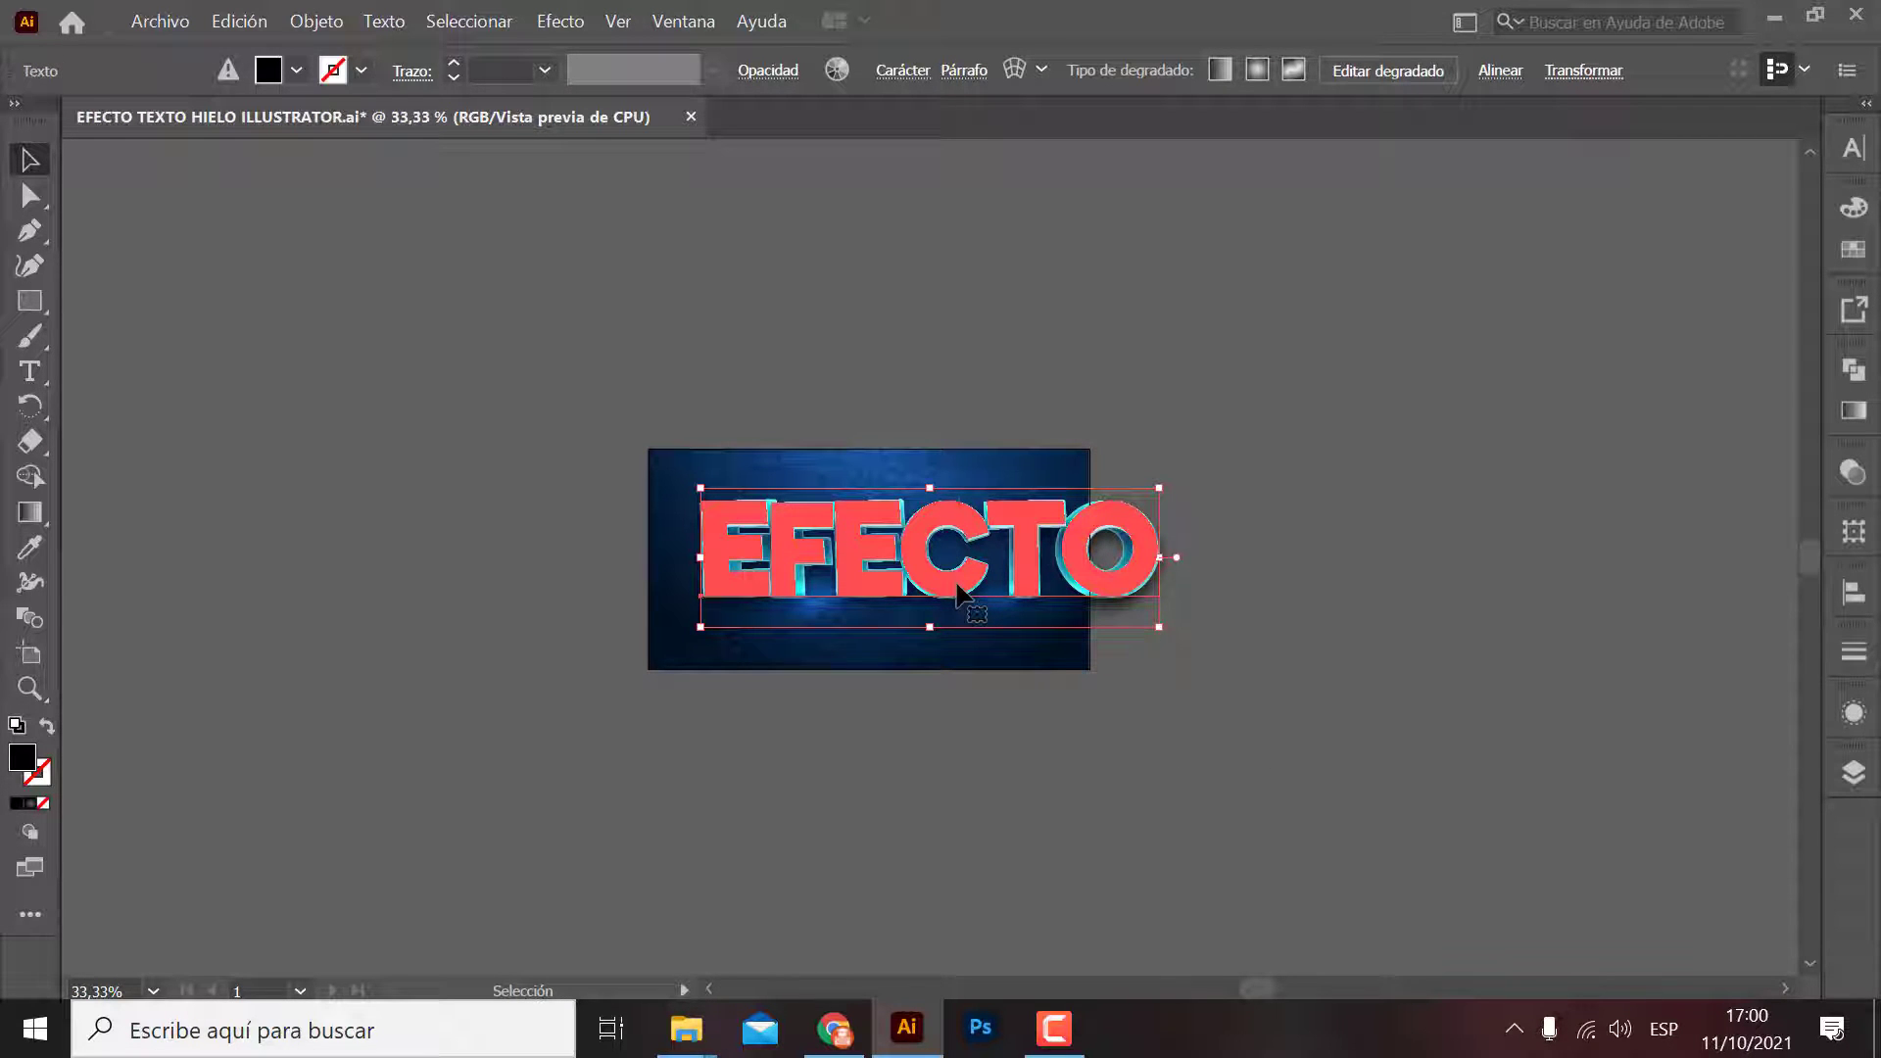
Step: Alt-drag a spare copy of the EFECTO text above the artboard, leaving the original
left_click_drag(958, 587, 870, 327)
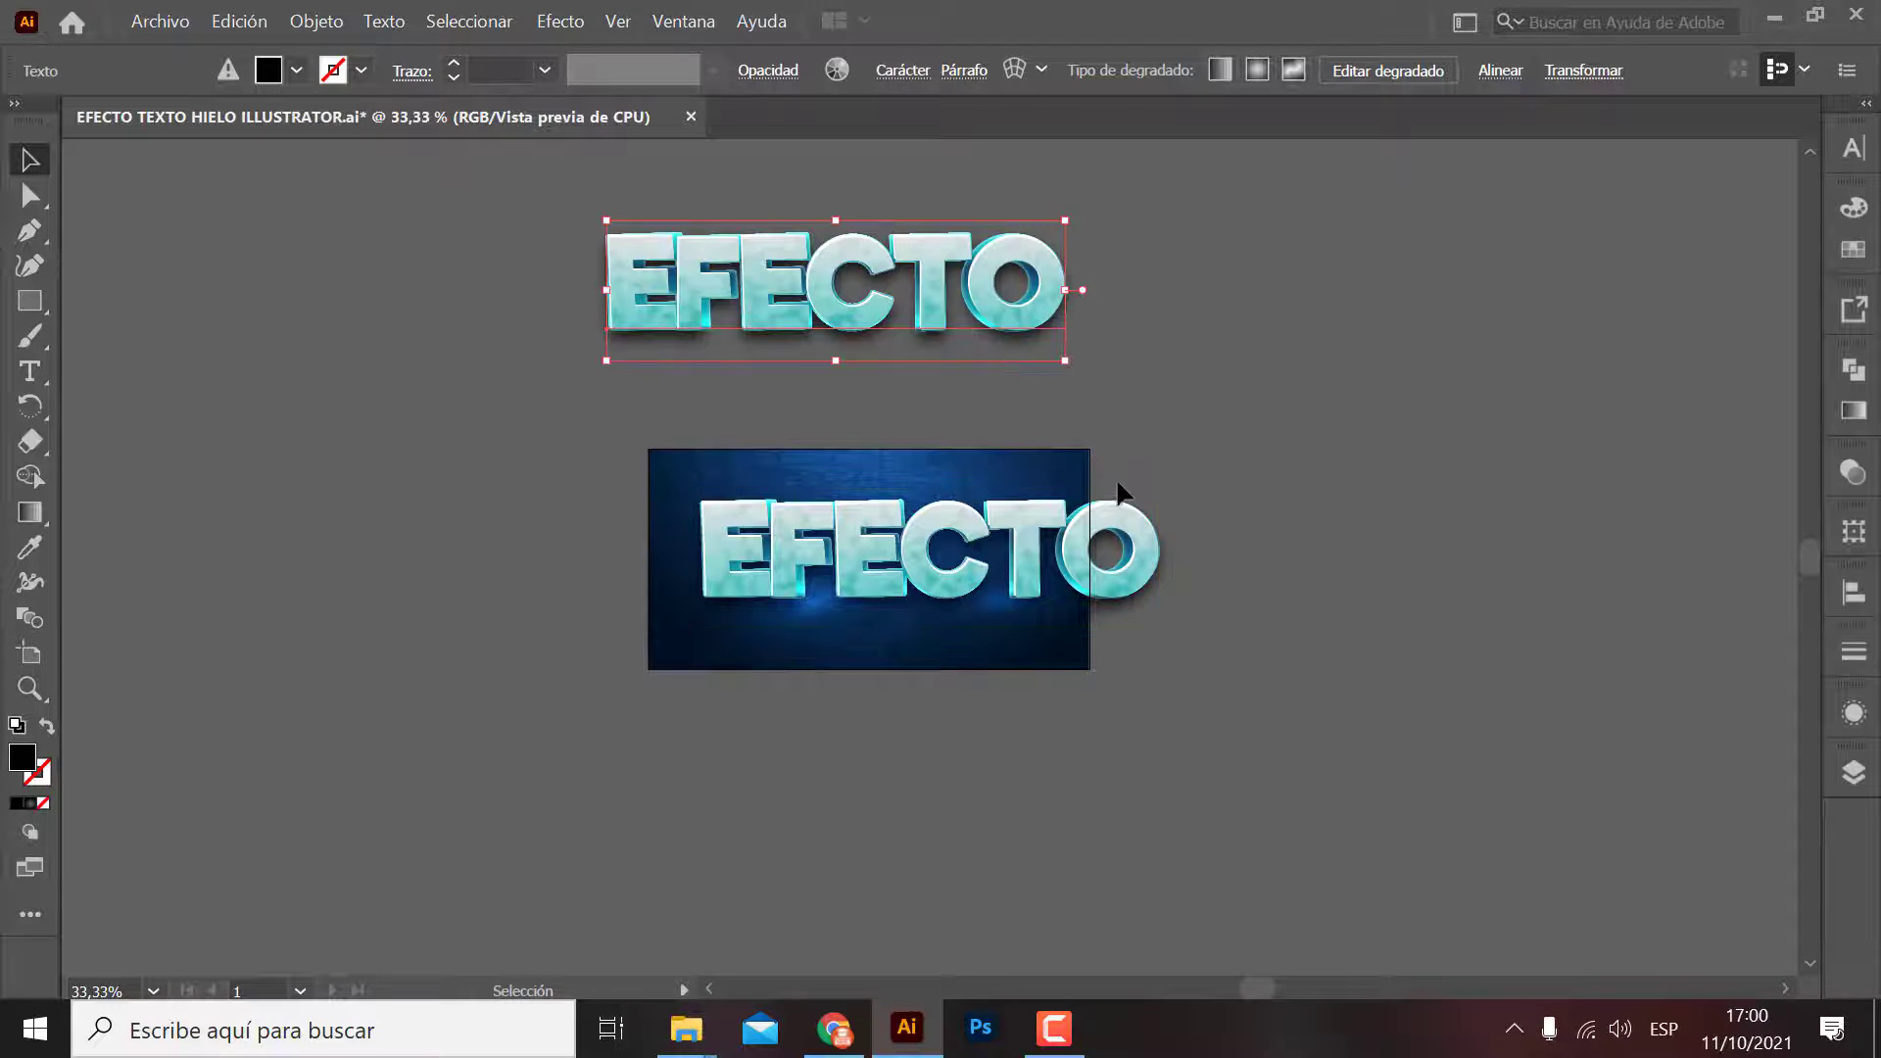
key("ctrl+z")
key("ctrl+z")
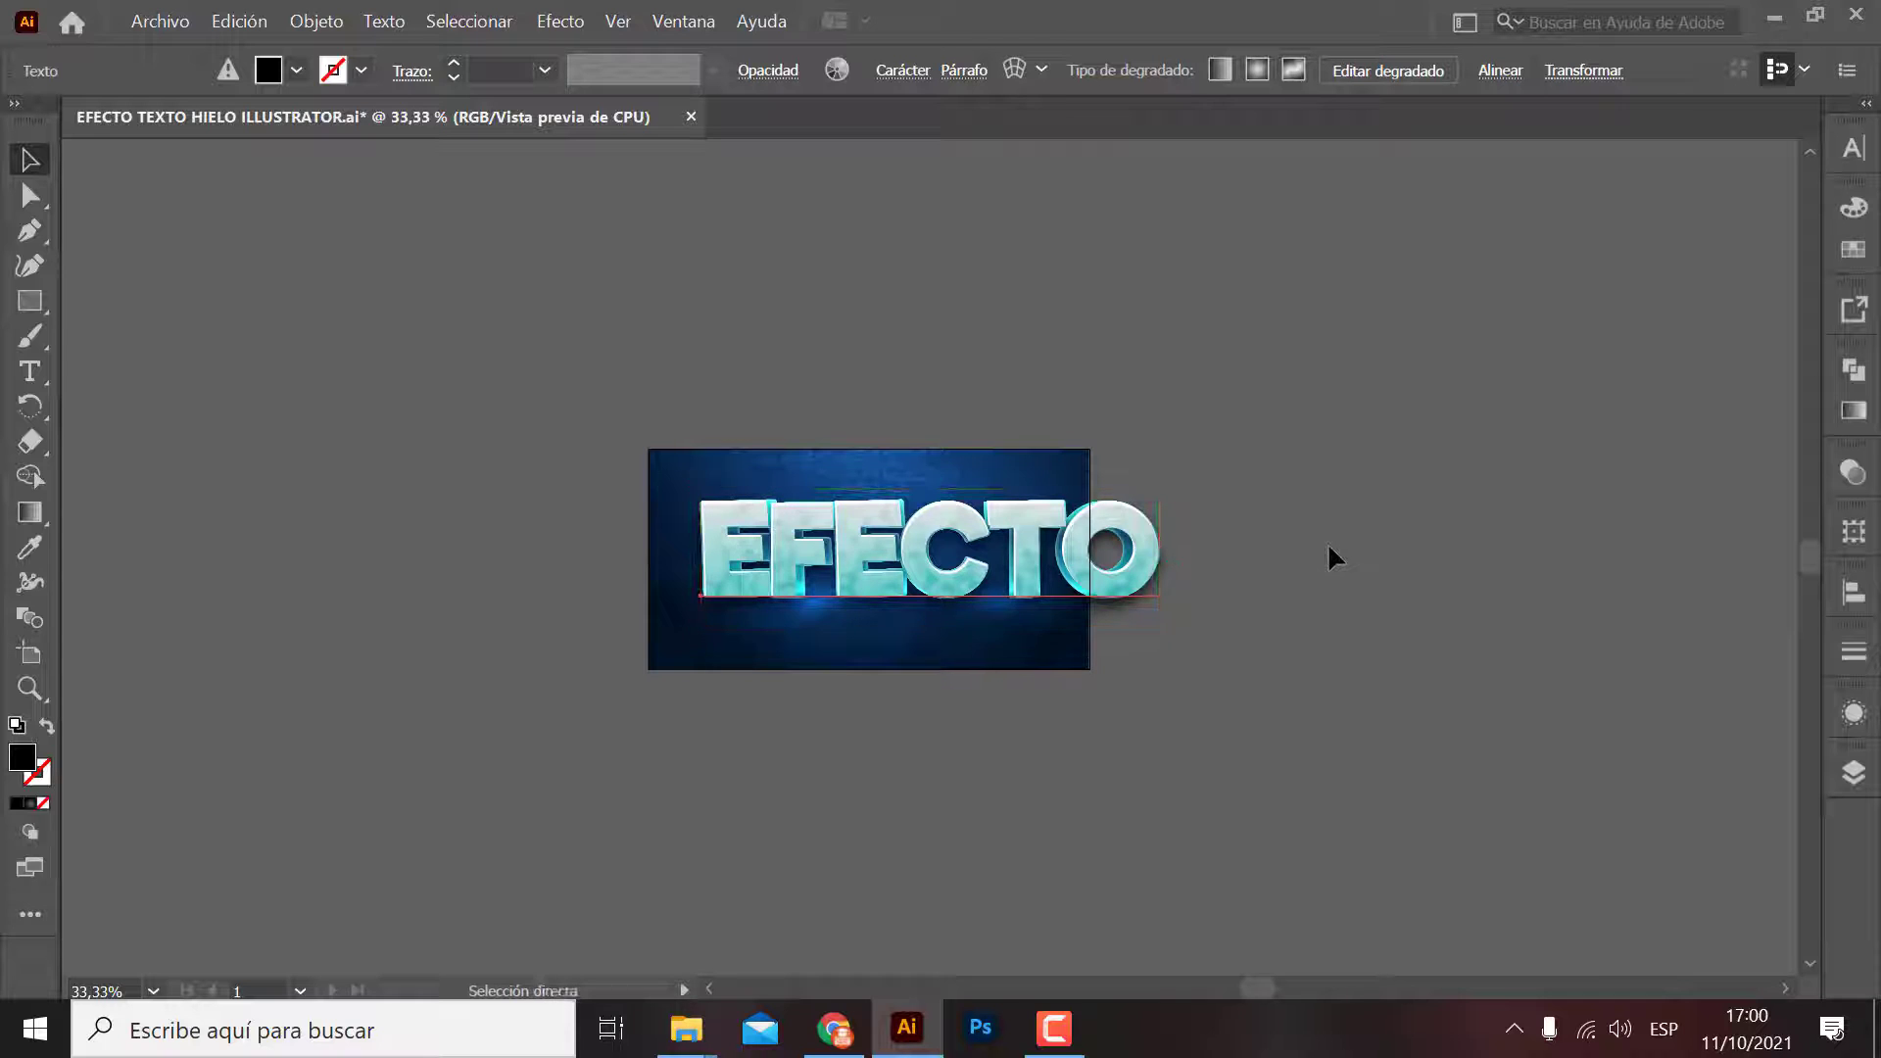
mouse_move(934, 564)
left_mouse_down()
mouse_move(905, 564)
mouse_move(653, 335)
left_mouse_up()
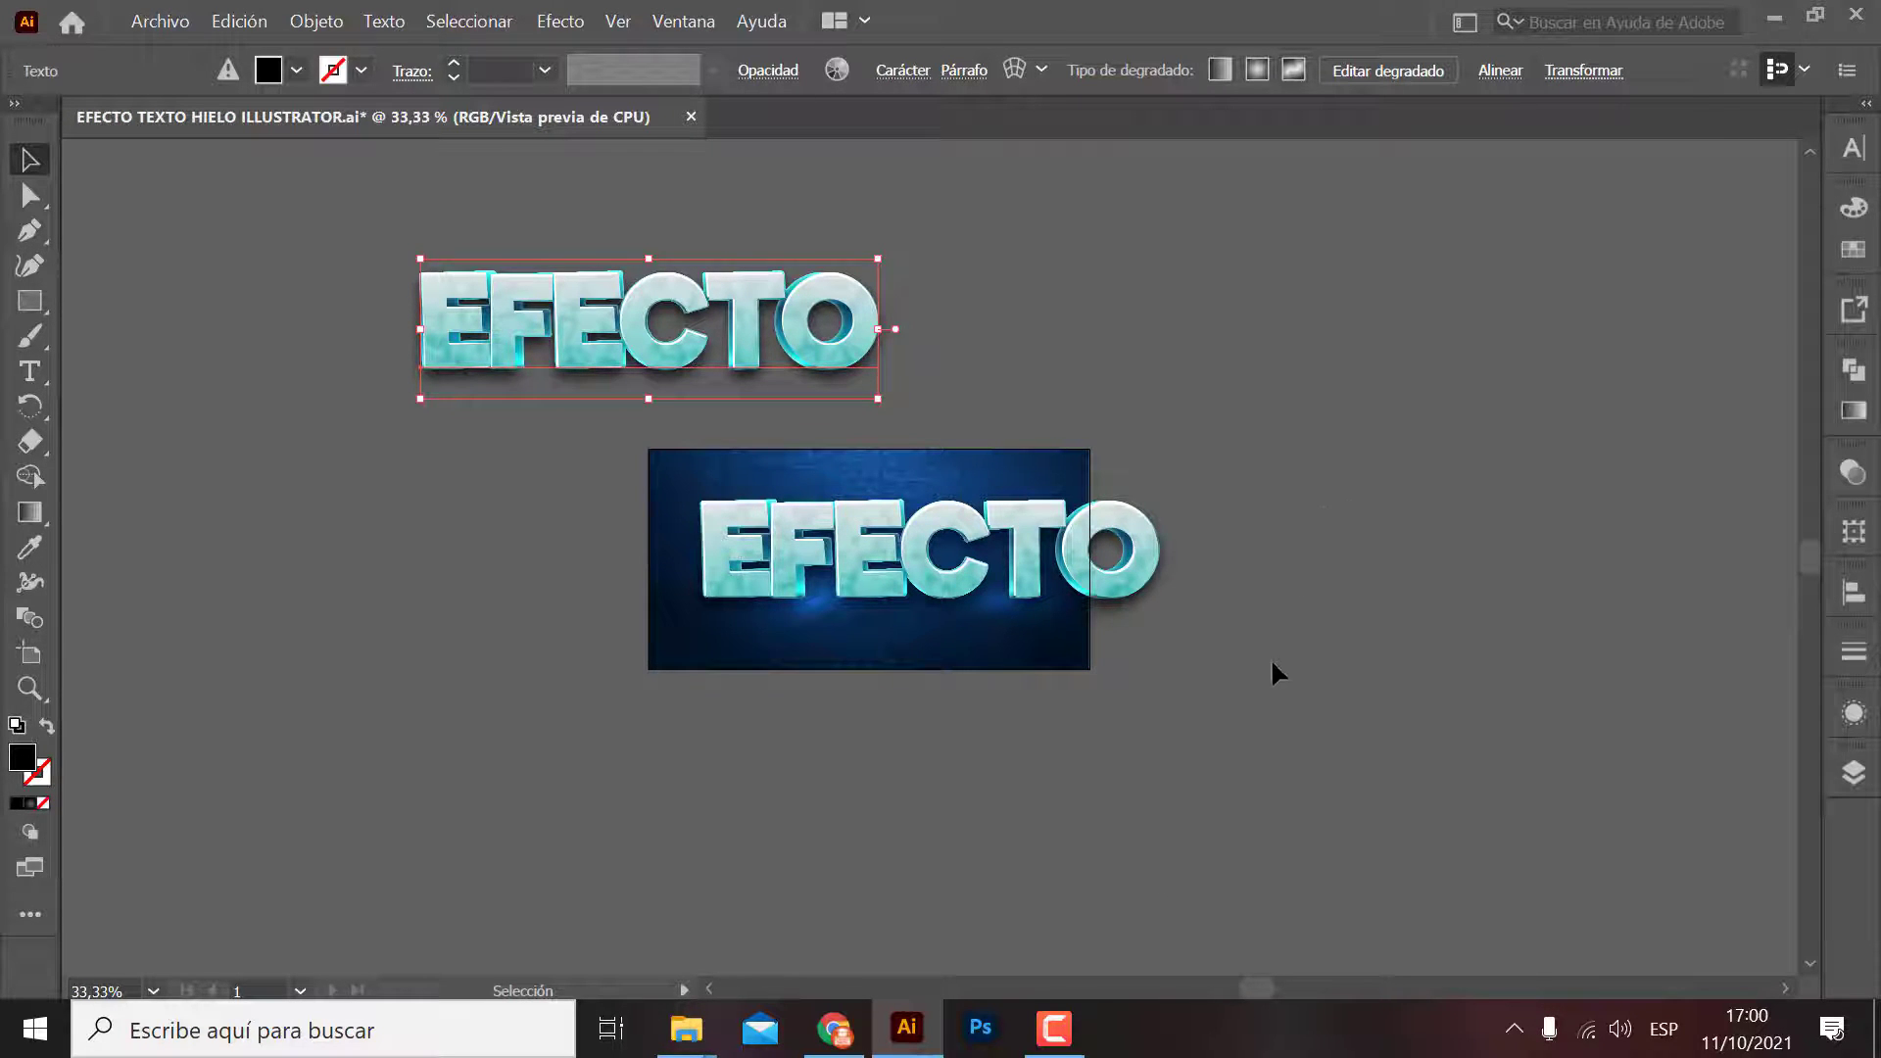
left_click(1112, 544)
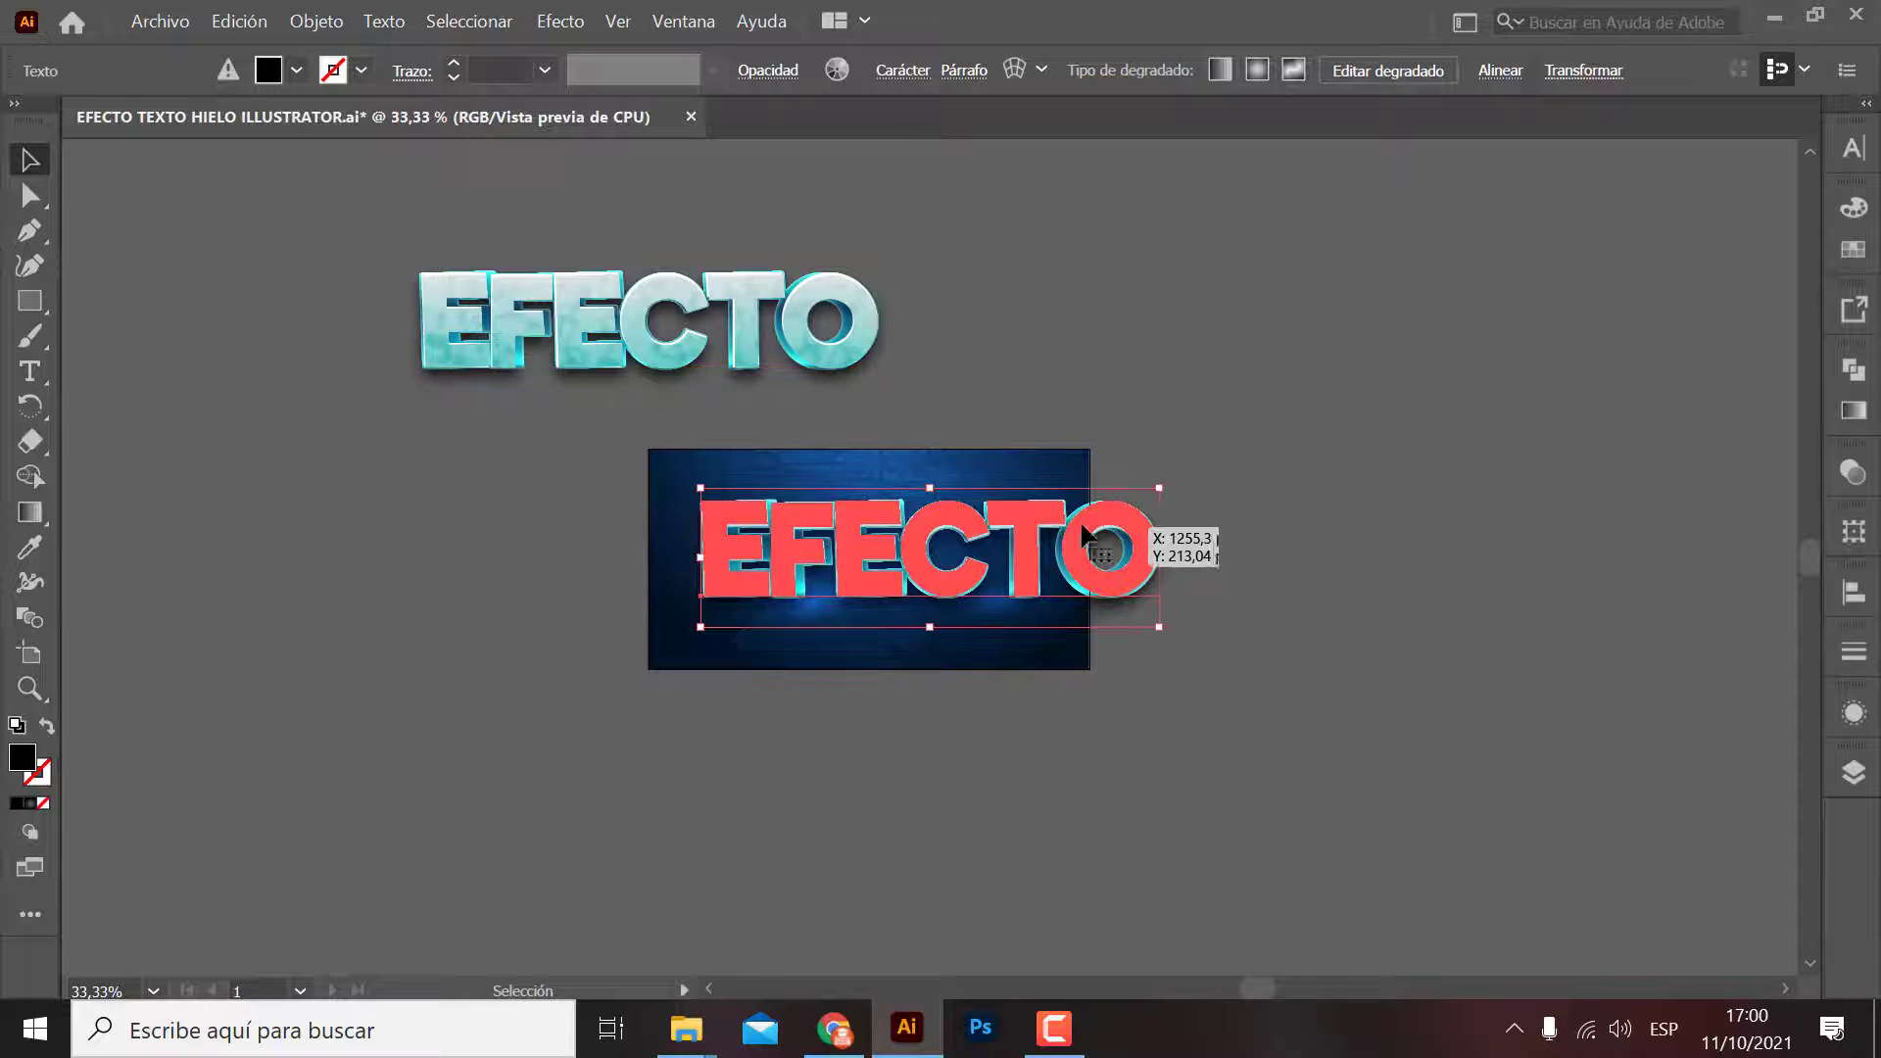
key("ctrl+z")
Step: Rasterize the EFECTO text to a 300 ppi RGB image with a transparent background
left_click(328, 21)
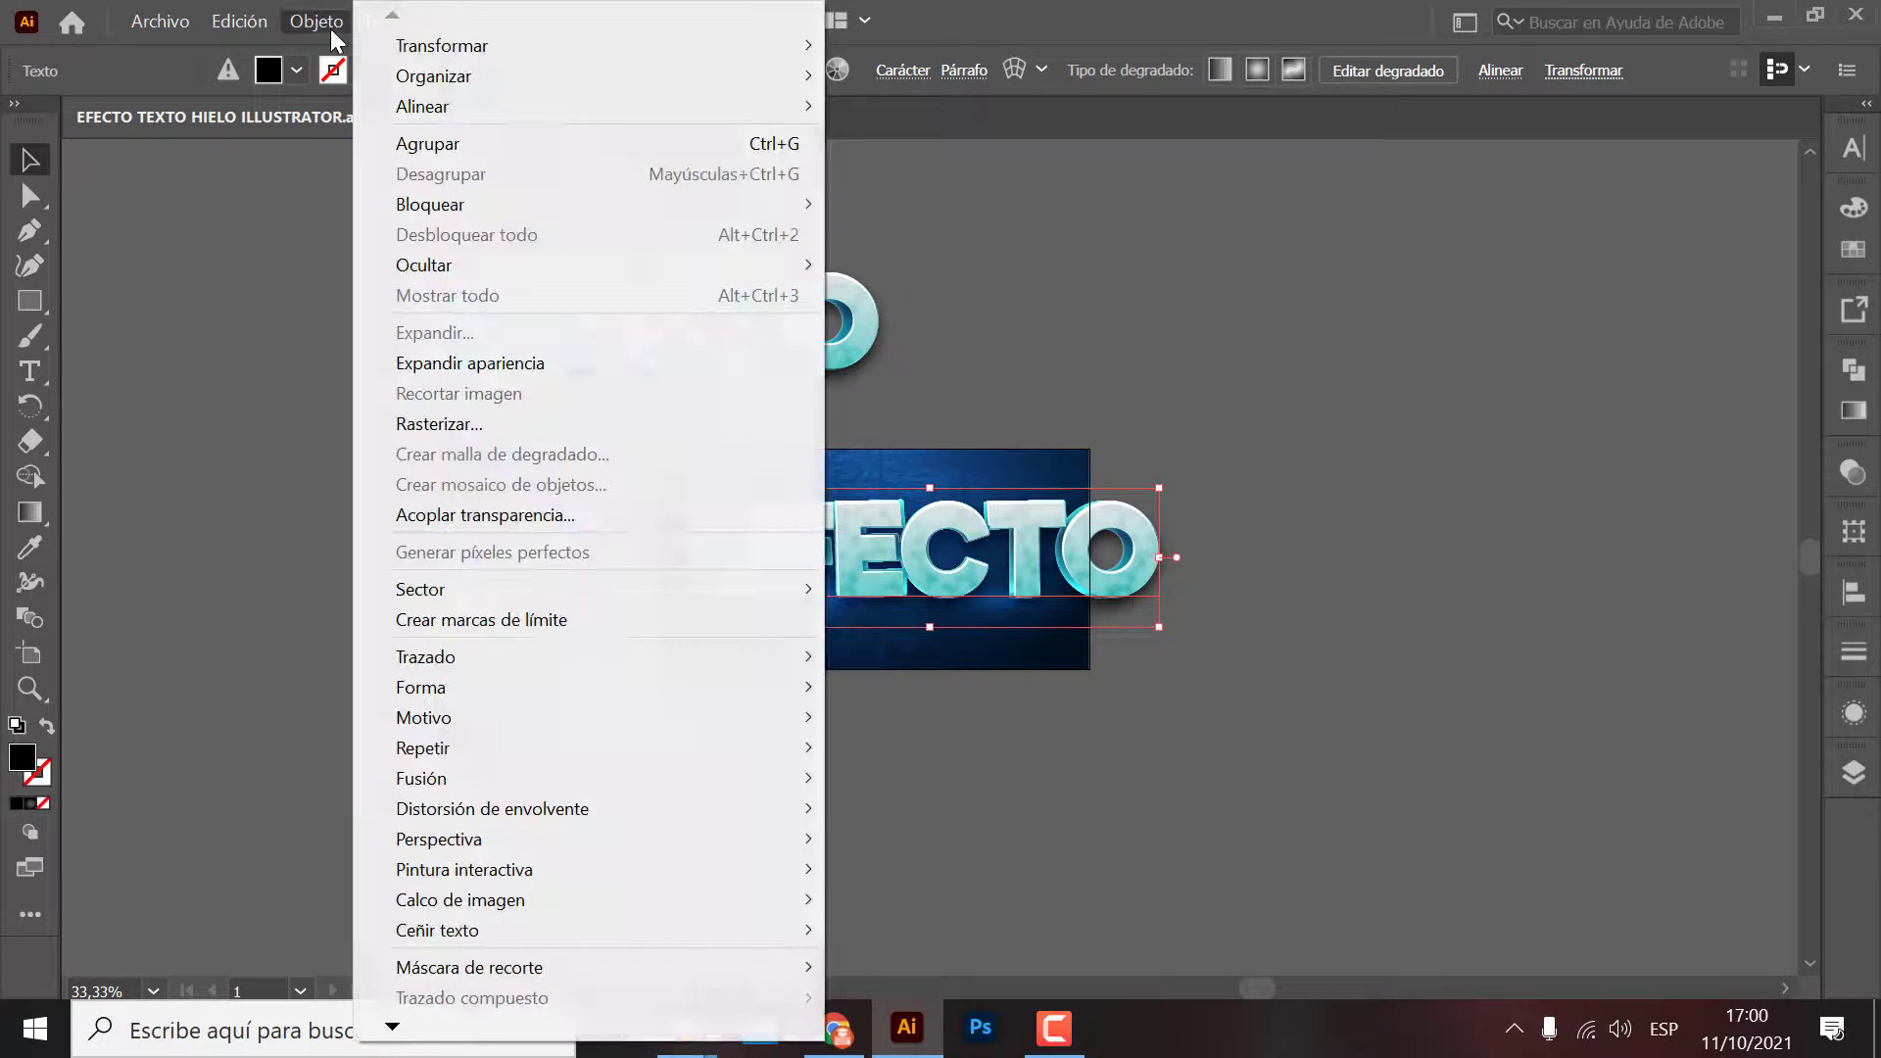
left_click(461, 423)
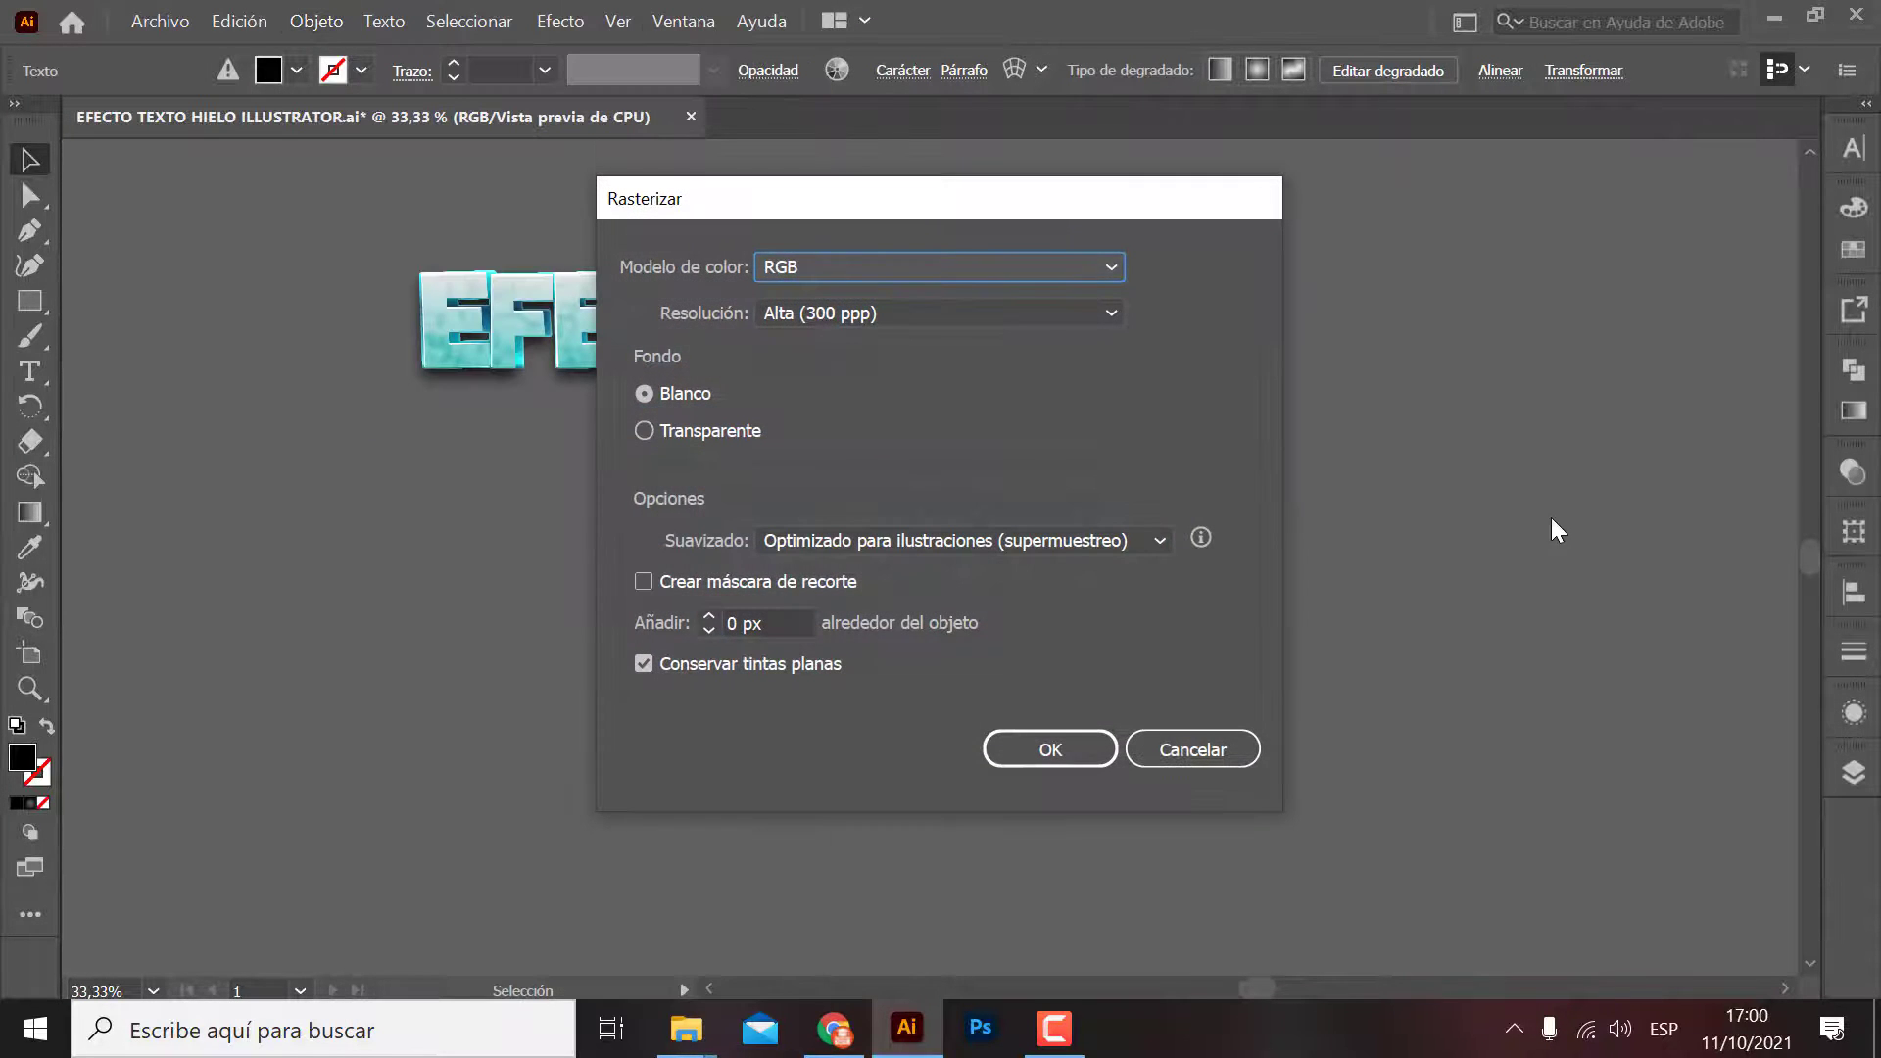
left_click(702, 431)
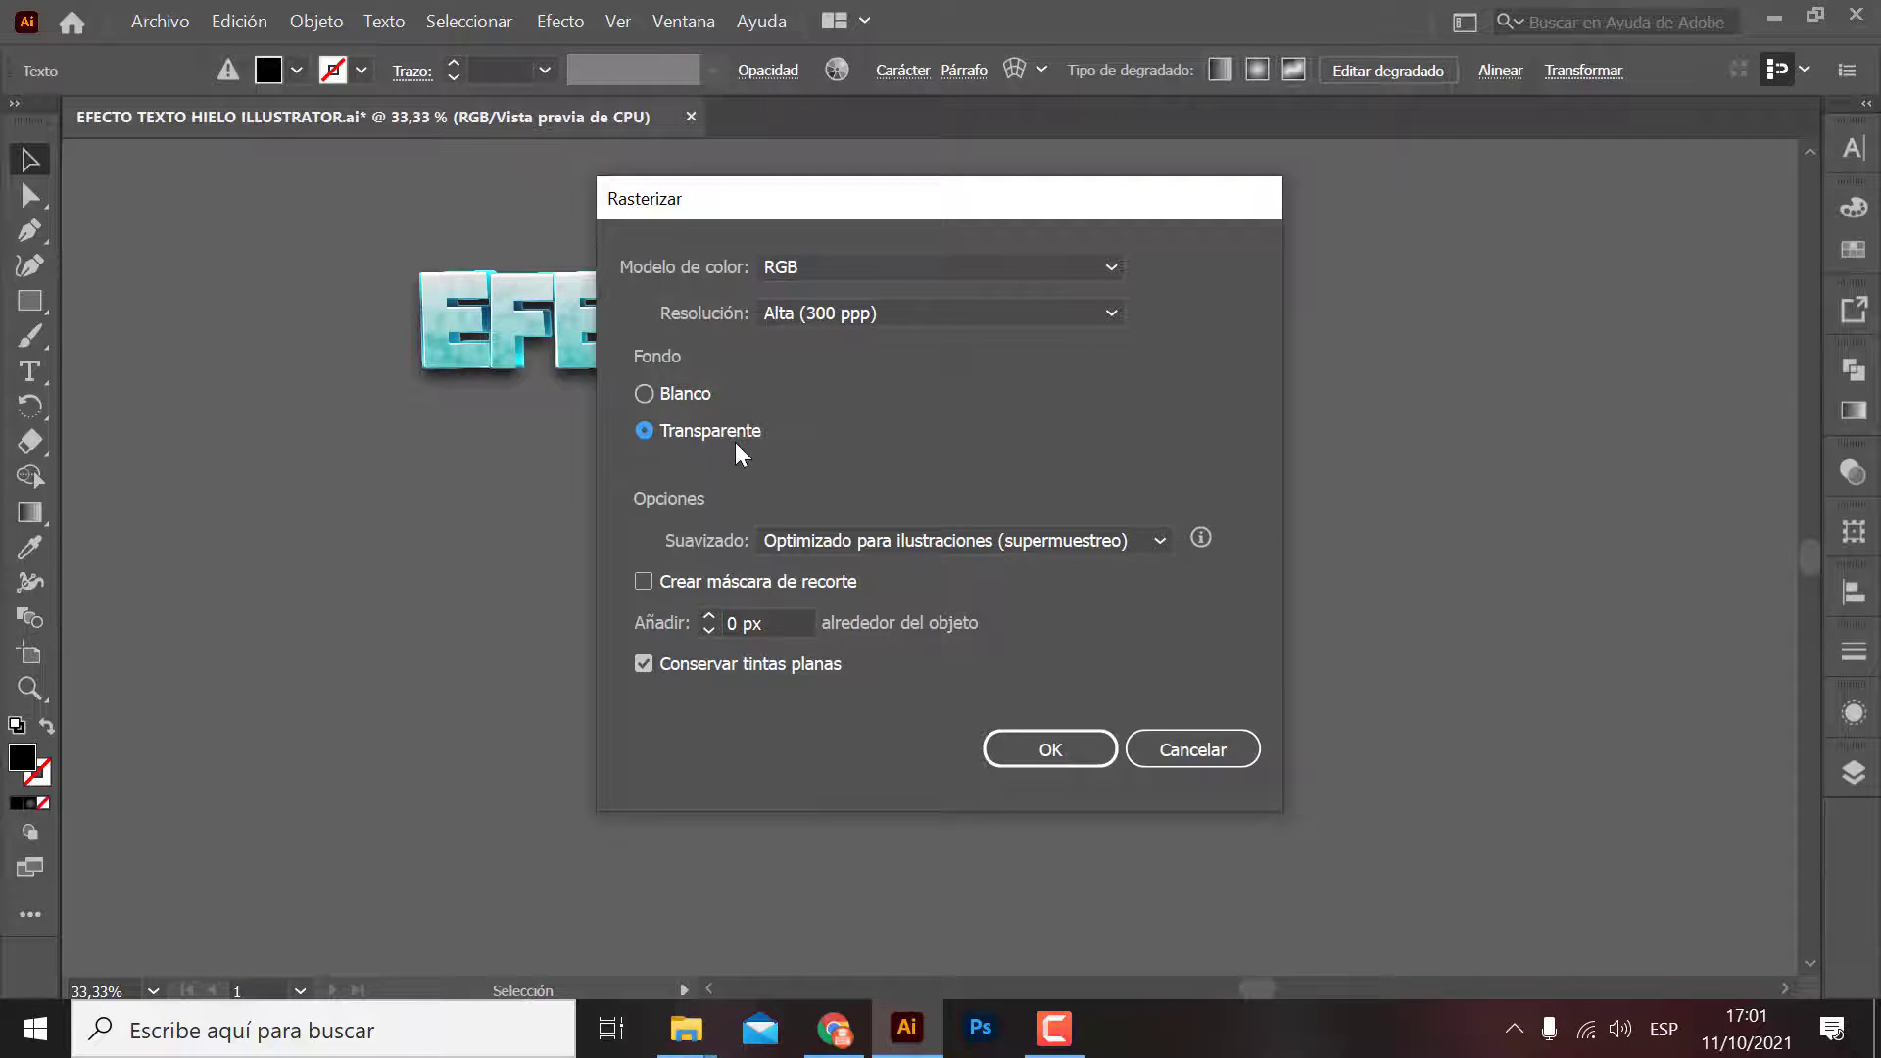
left_click(1078, 751)
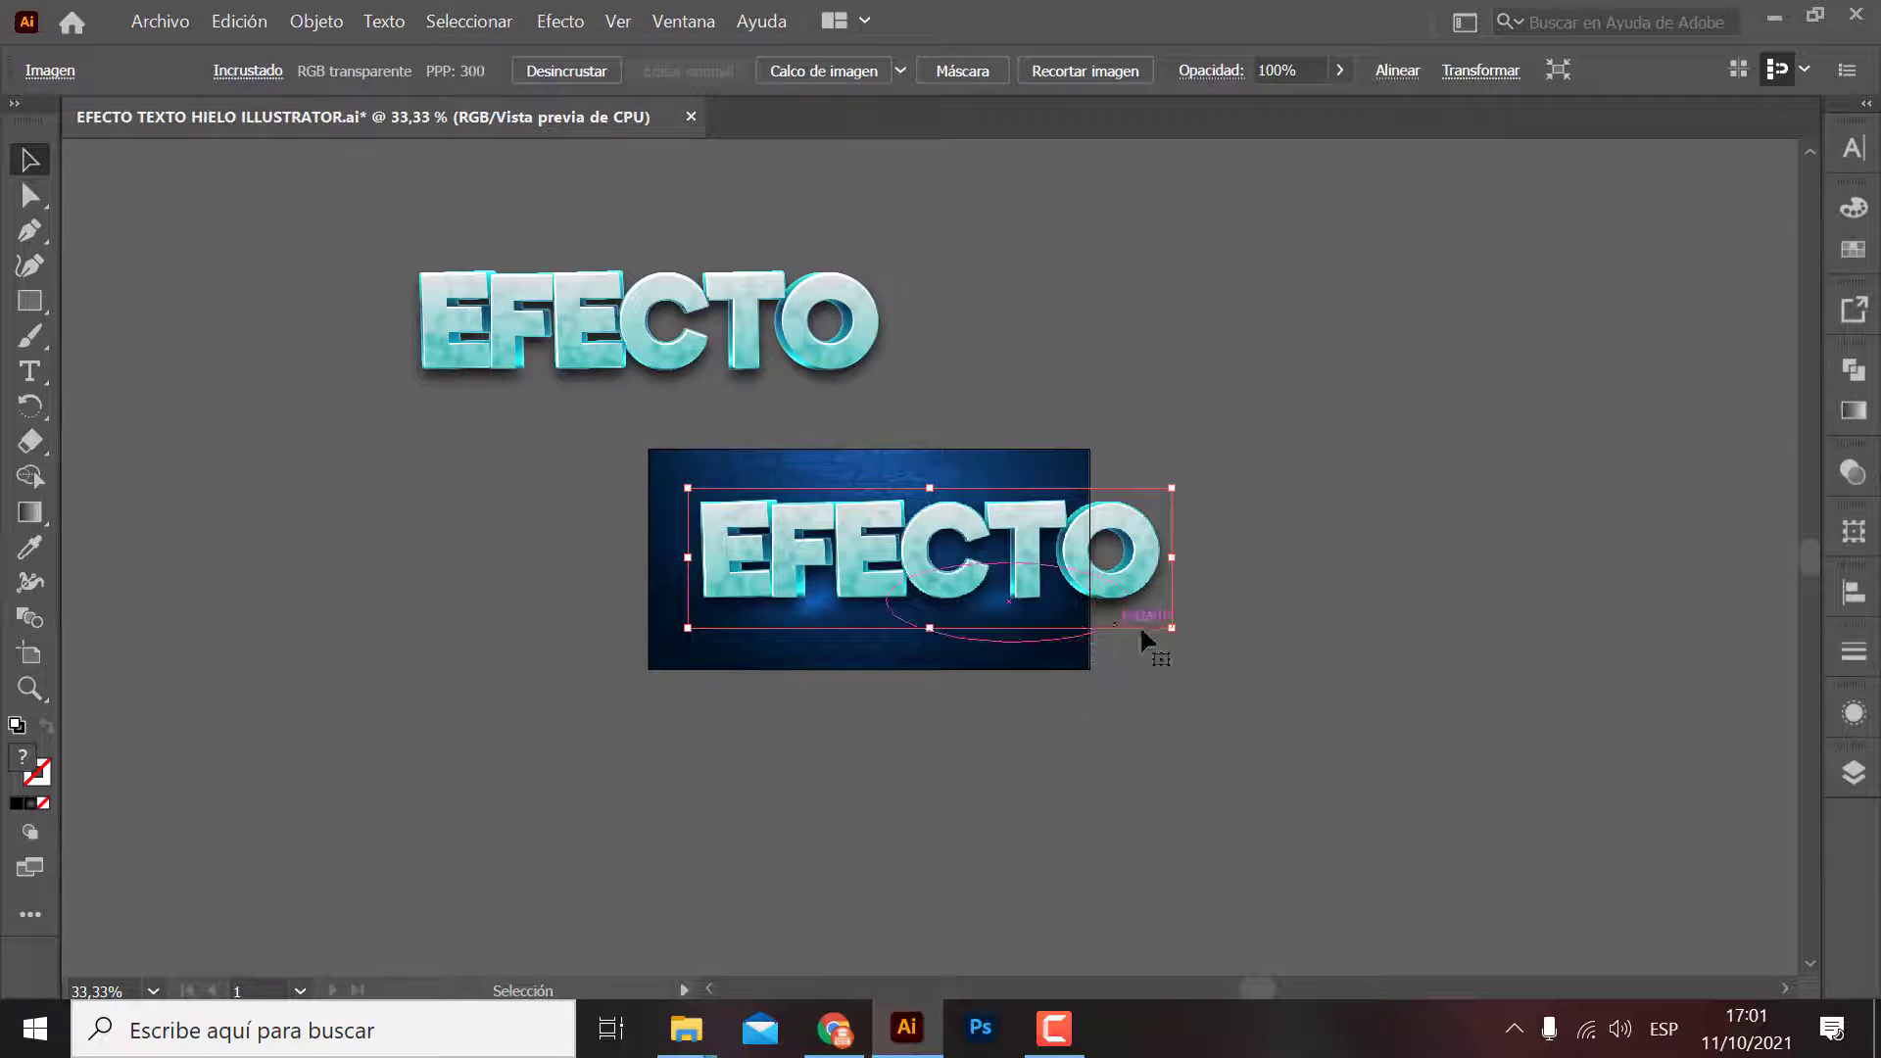
Step: Scale the rasterized EFECTO image down from its corner handle
key("ctrl+0")
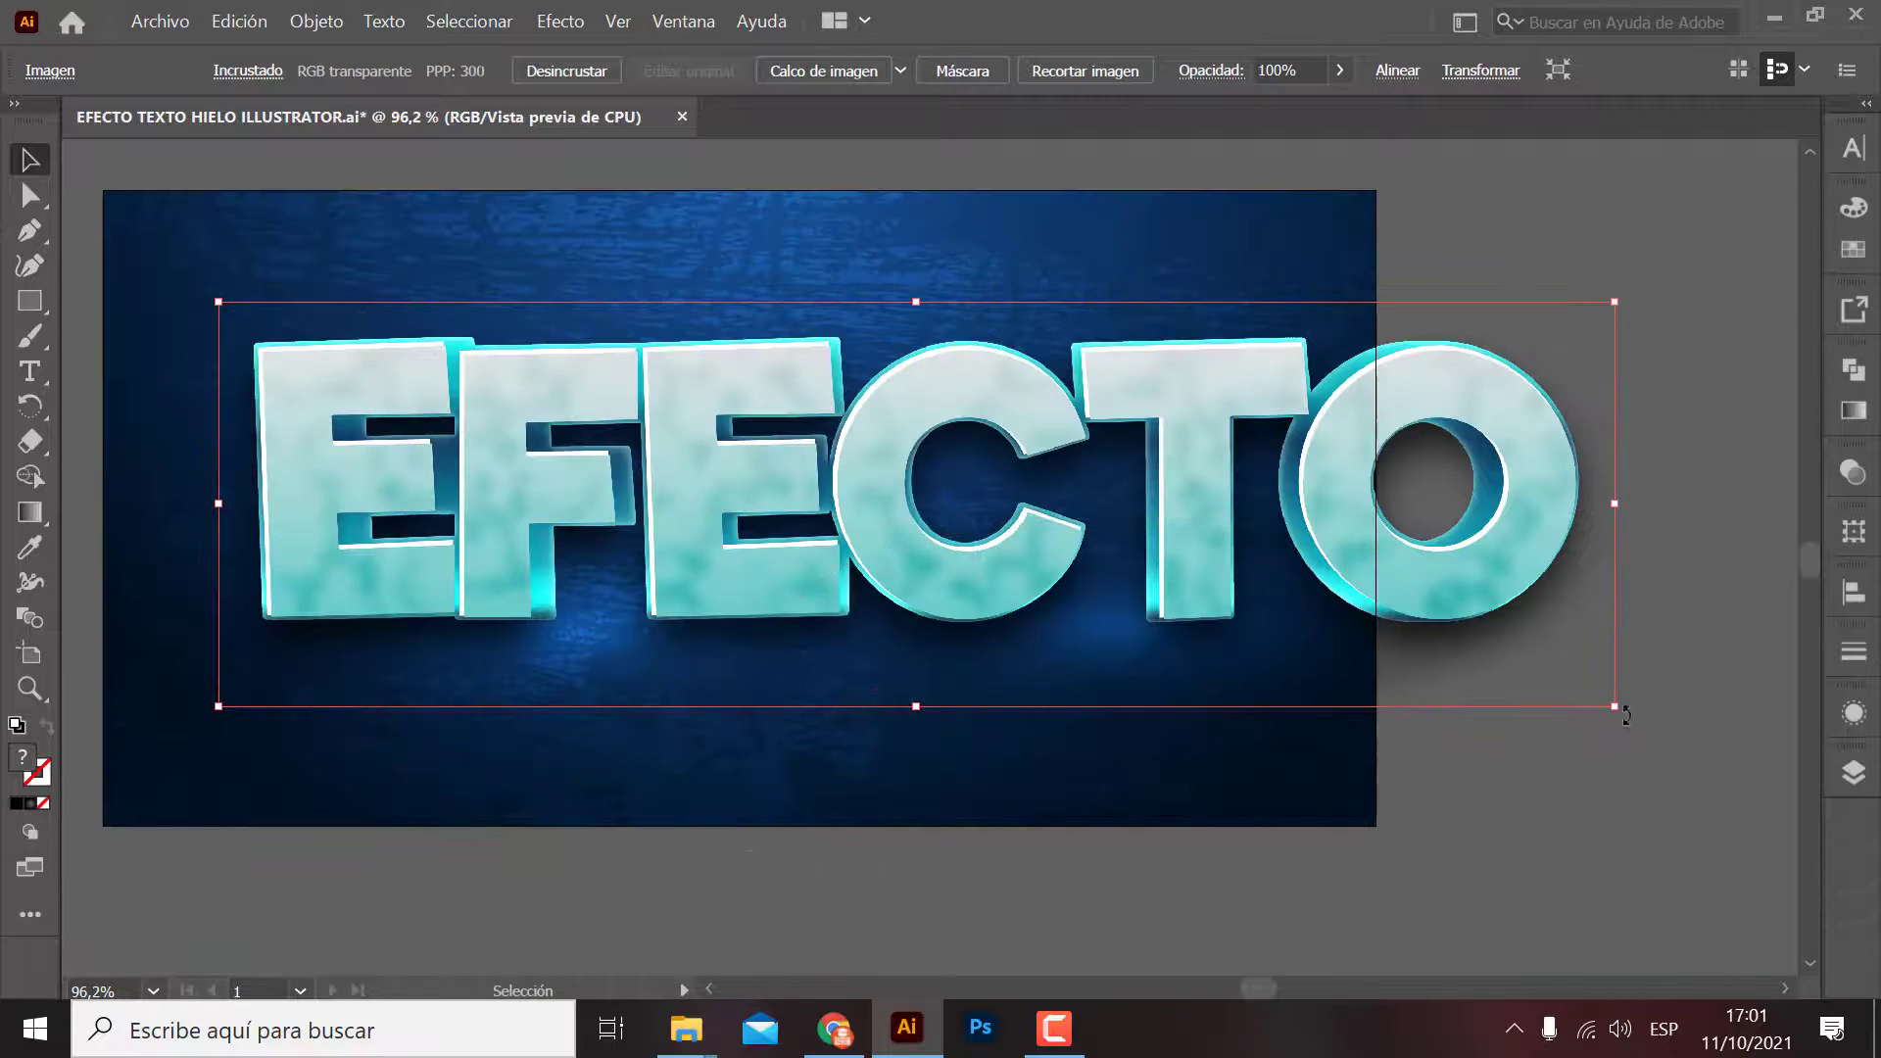
left_click(1519, 698)
left_click(1613, 705)
left_click_drag(1615, 705, 1048, 580)
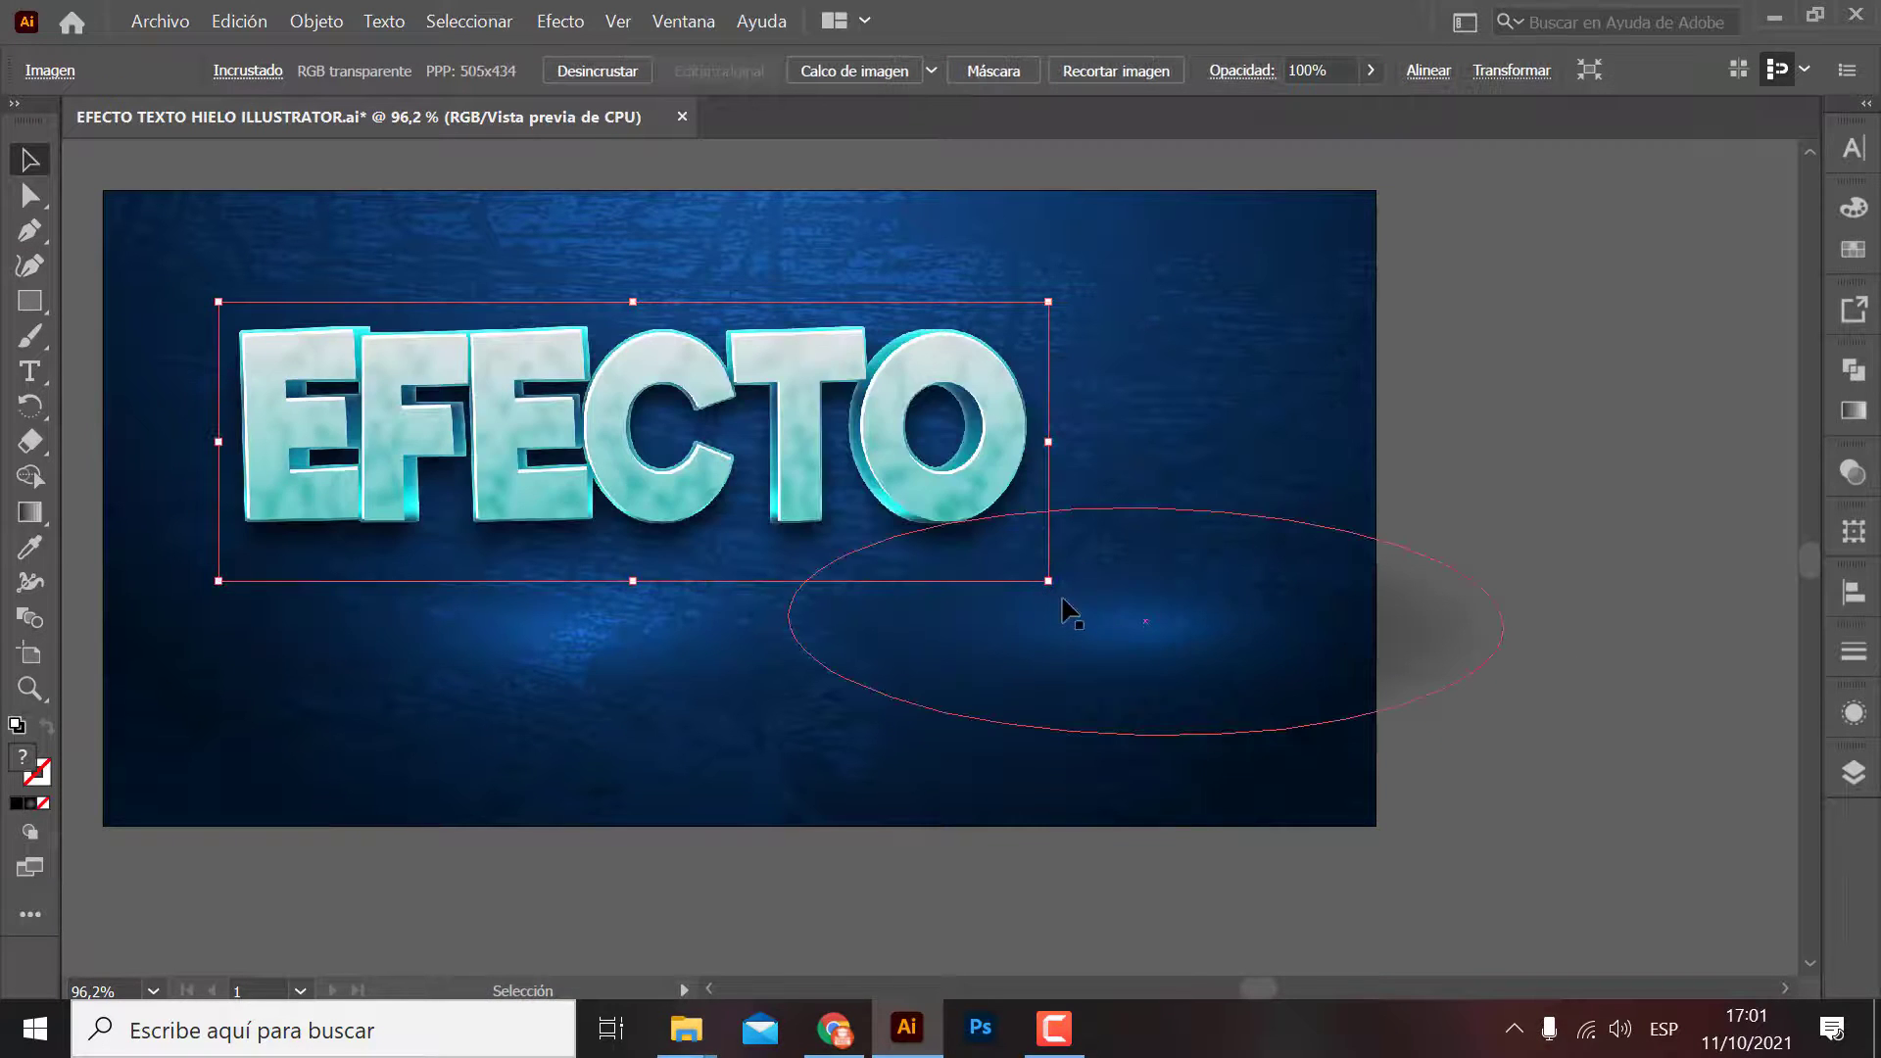
key("ctrl+z")
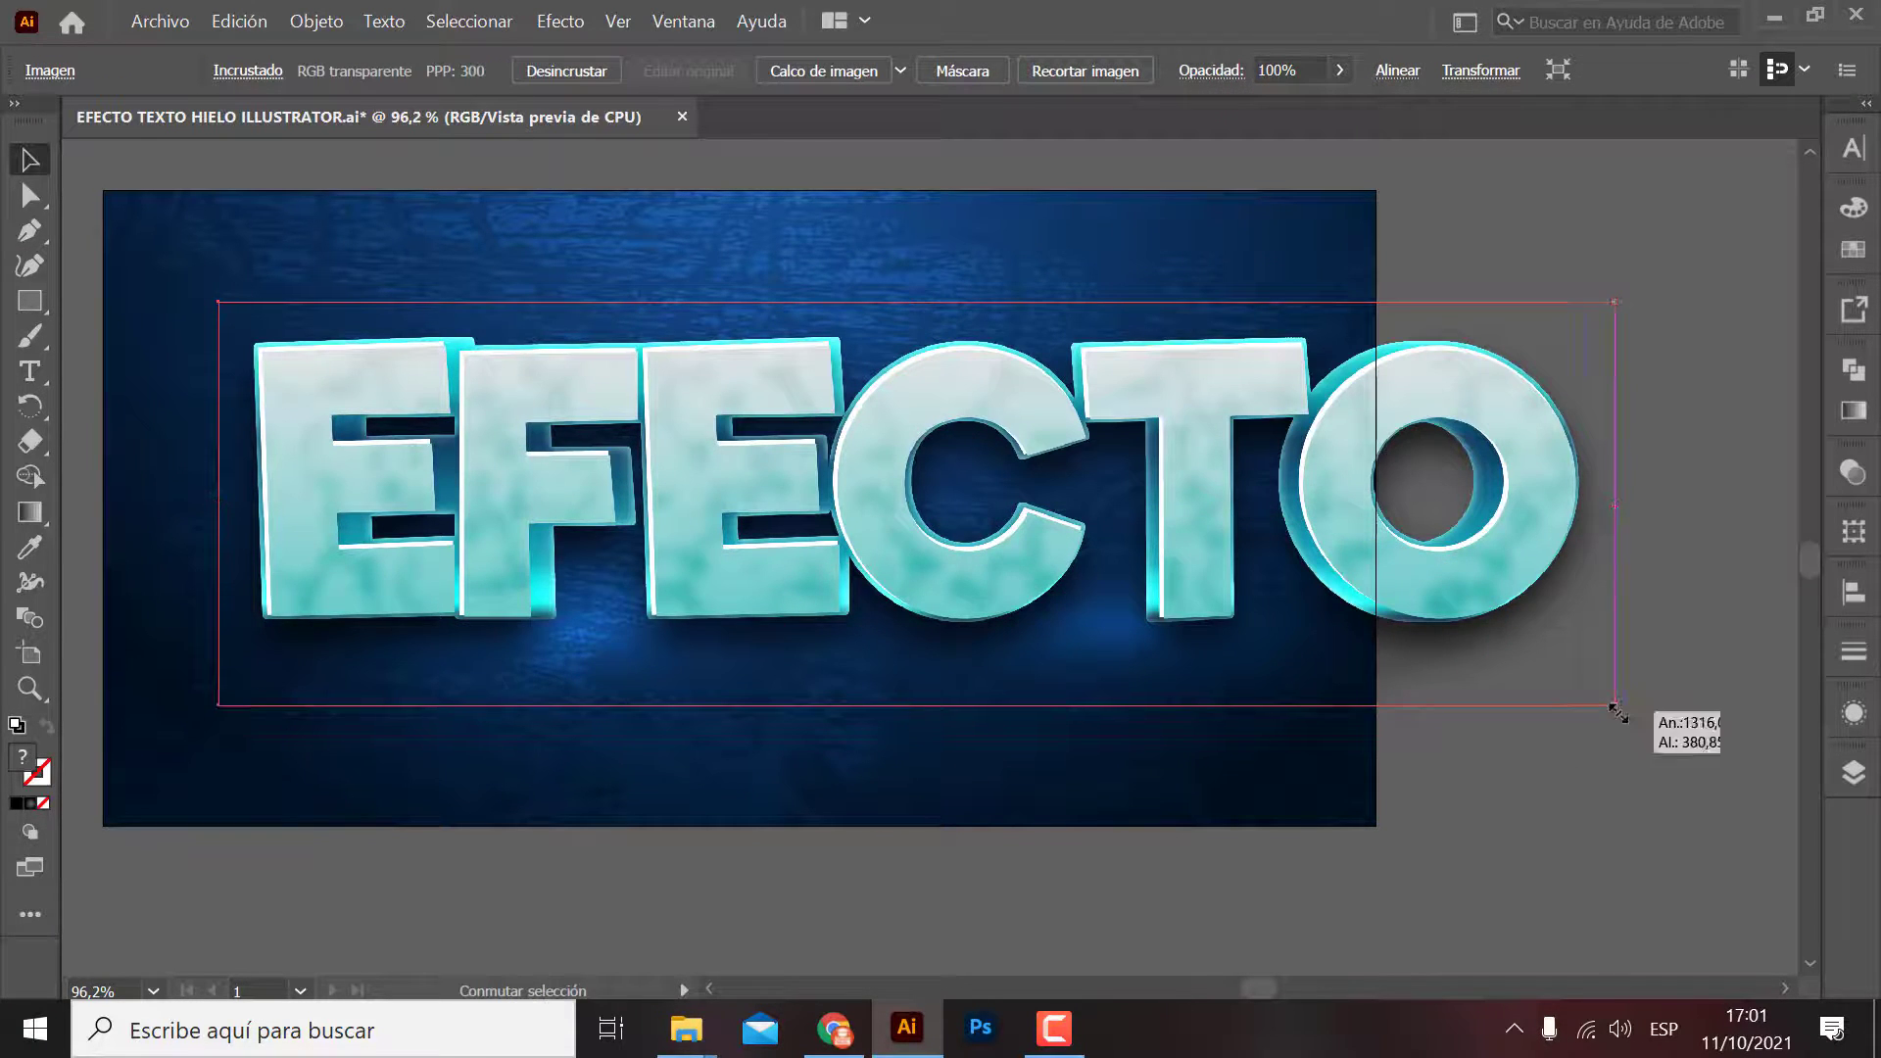
left_click_drag(1615, 706, 955, 514)
Step: Move the smaller EFECTO image into place, undoing an oversized enlargement
left_click_drag(691, 487, 805, 565)
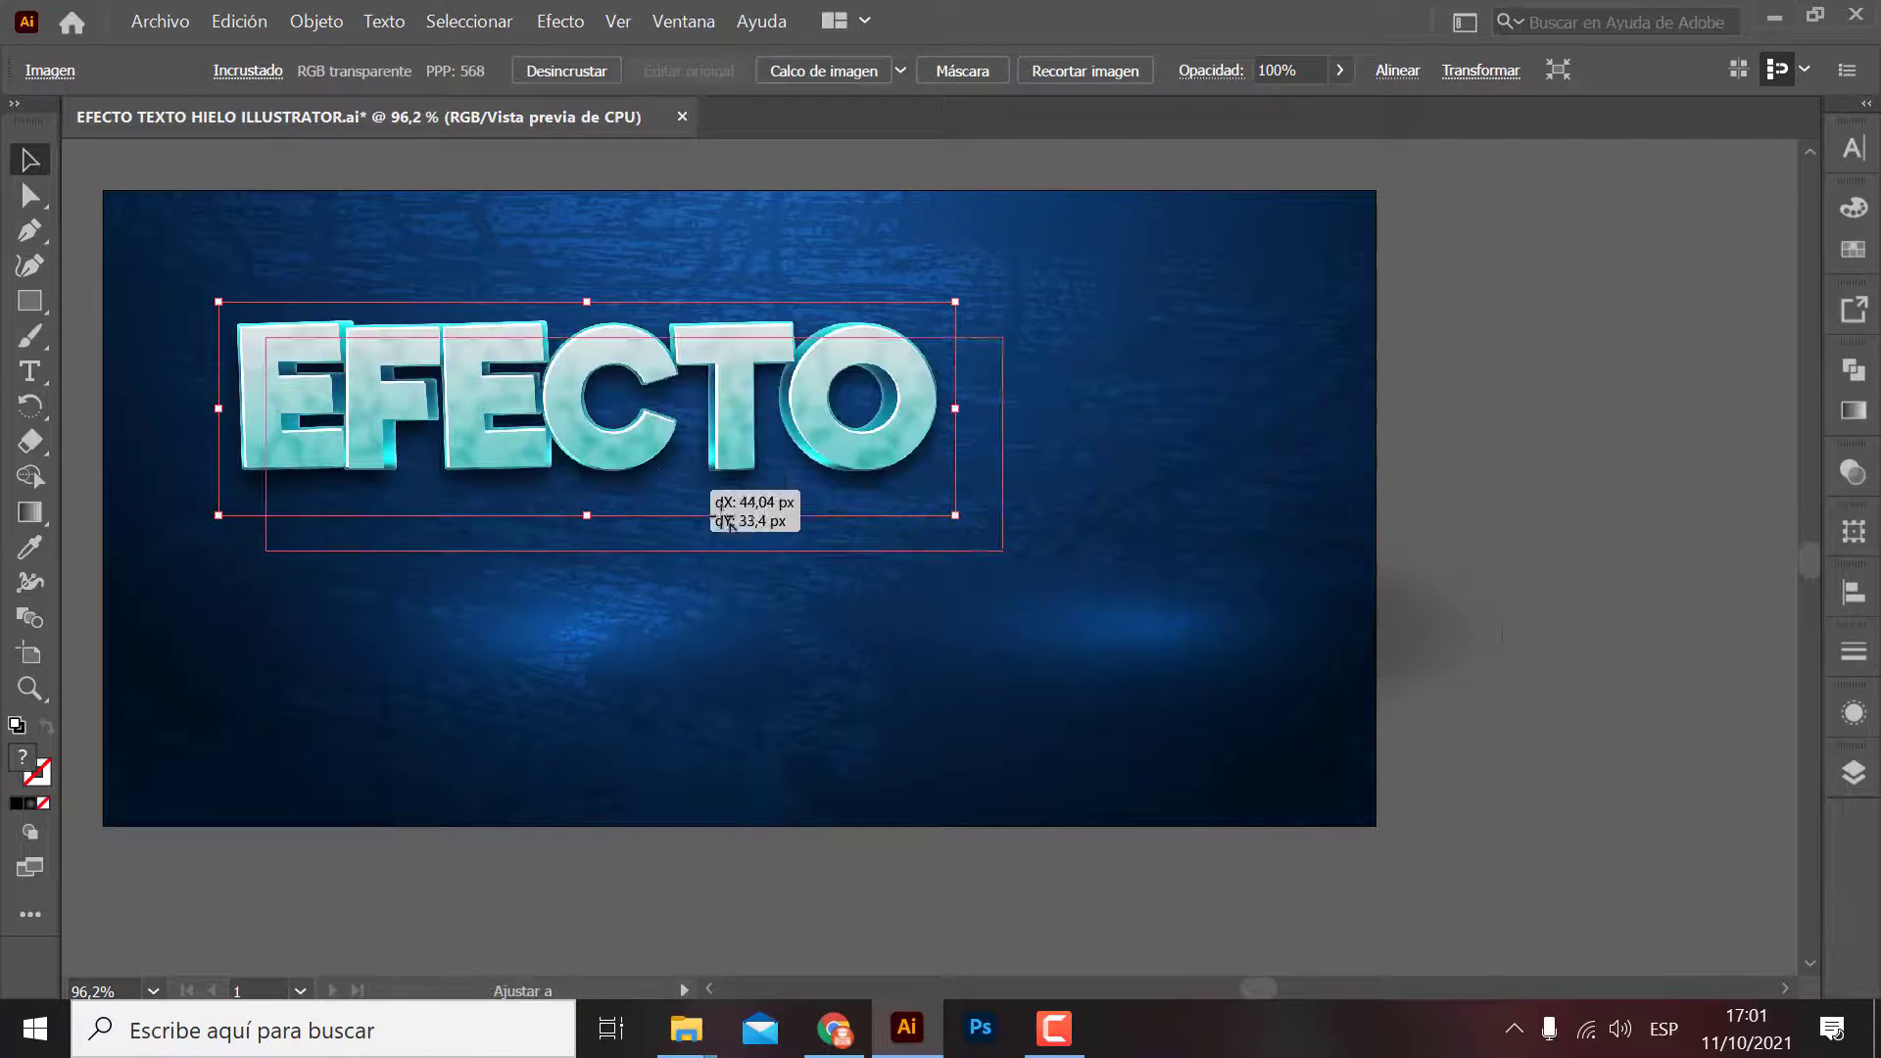
left_click(1524, 539)
left_click(925, 496)
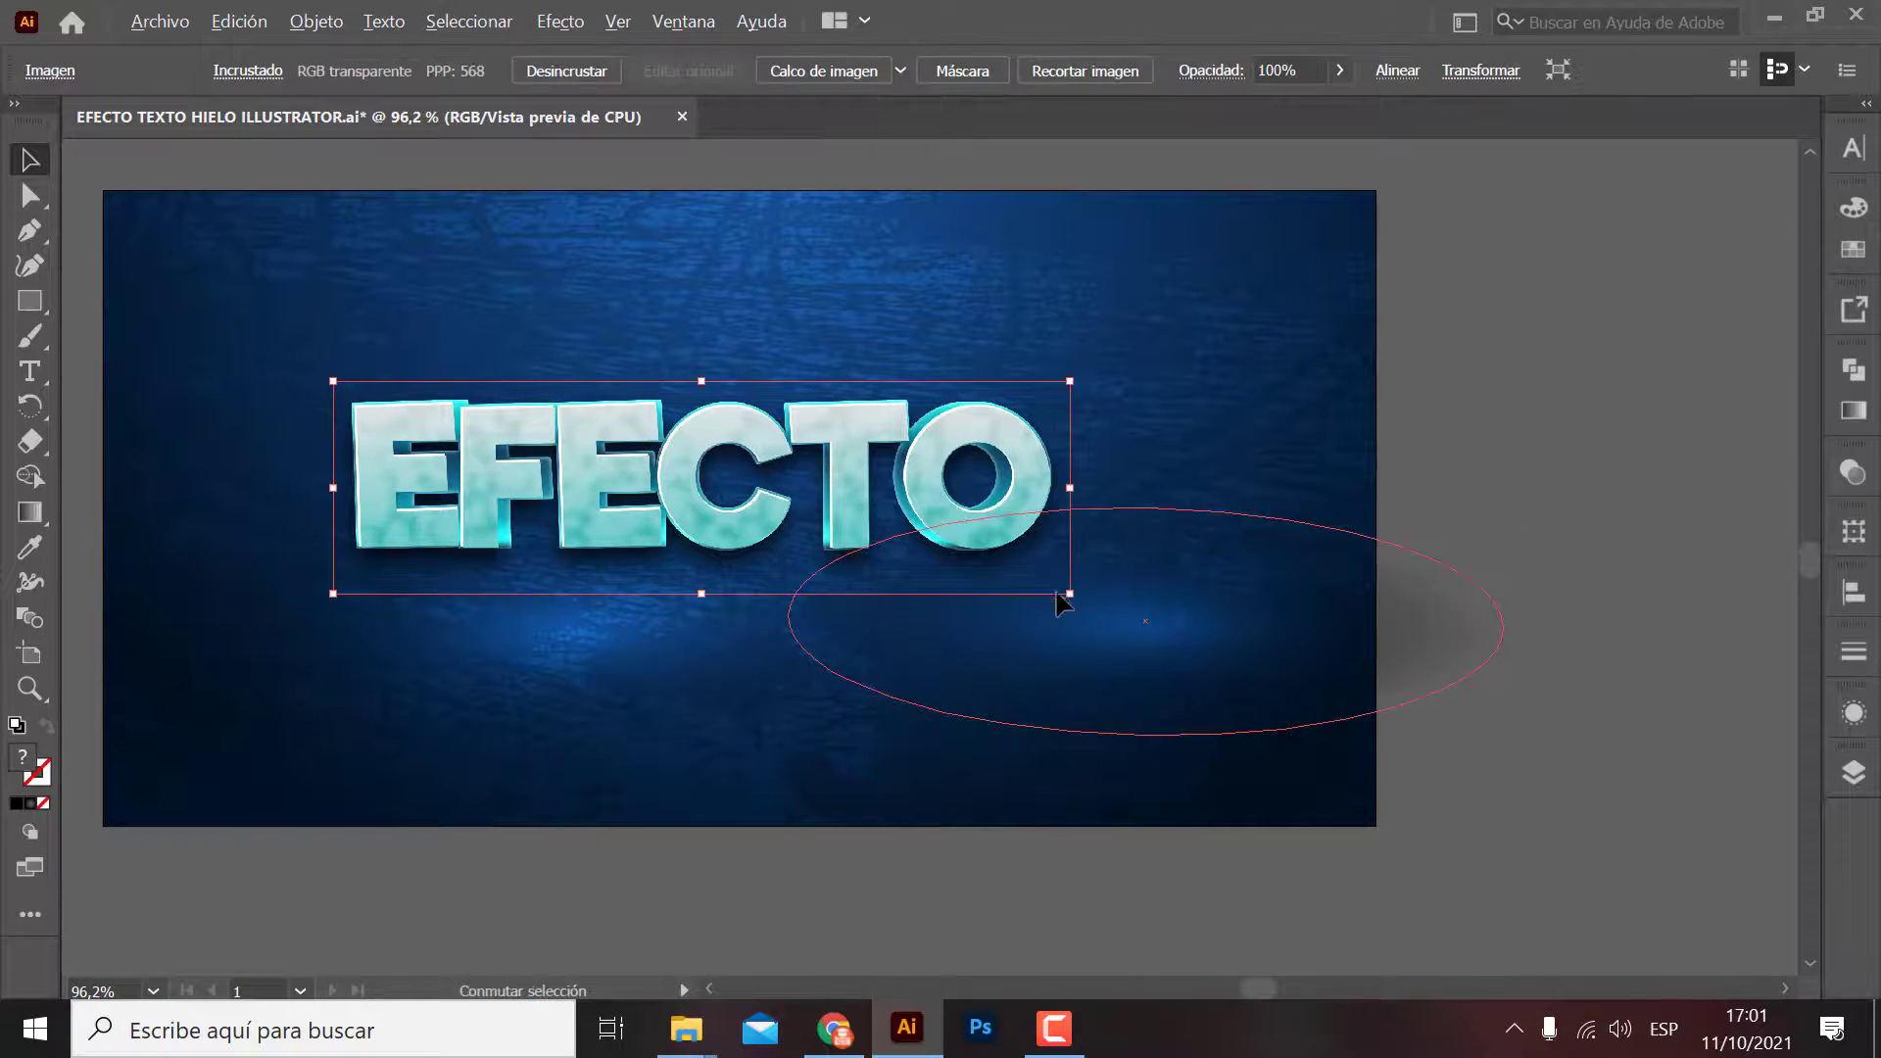
left_click_drag(1070, 593, 1635, 829)
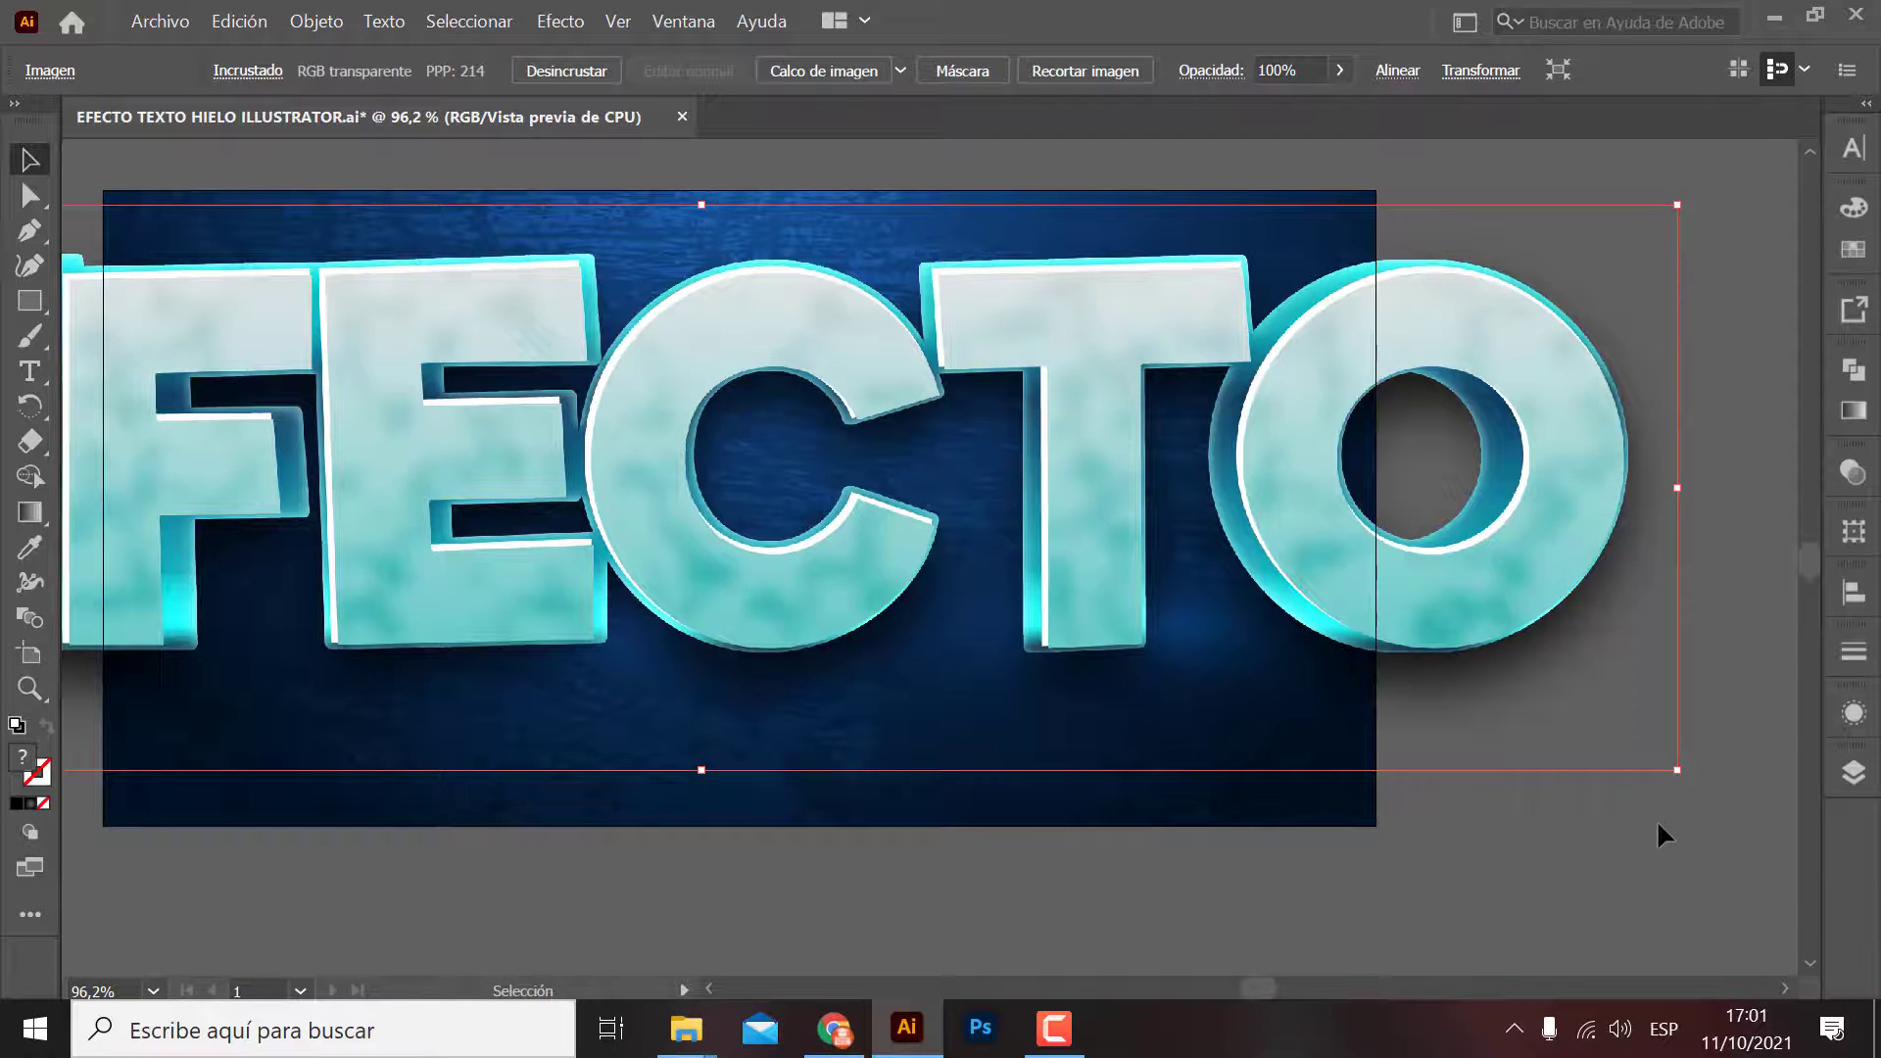
key("ctrl+z")
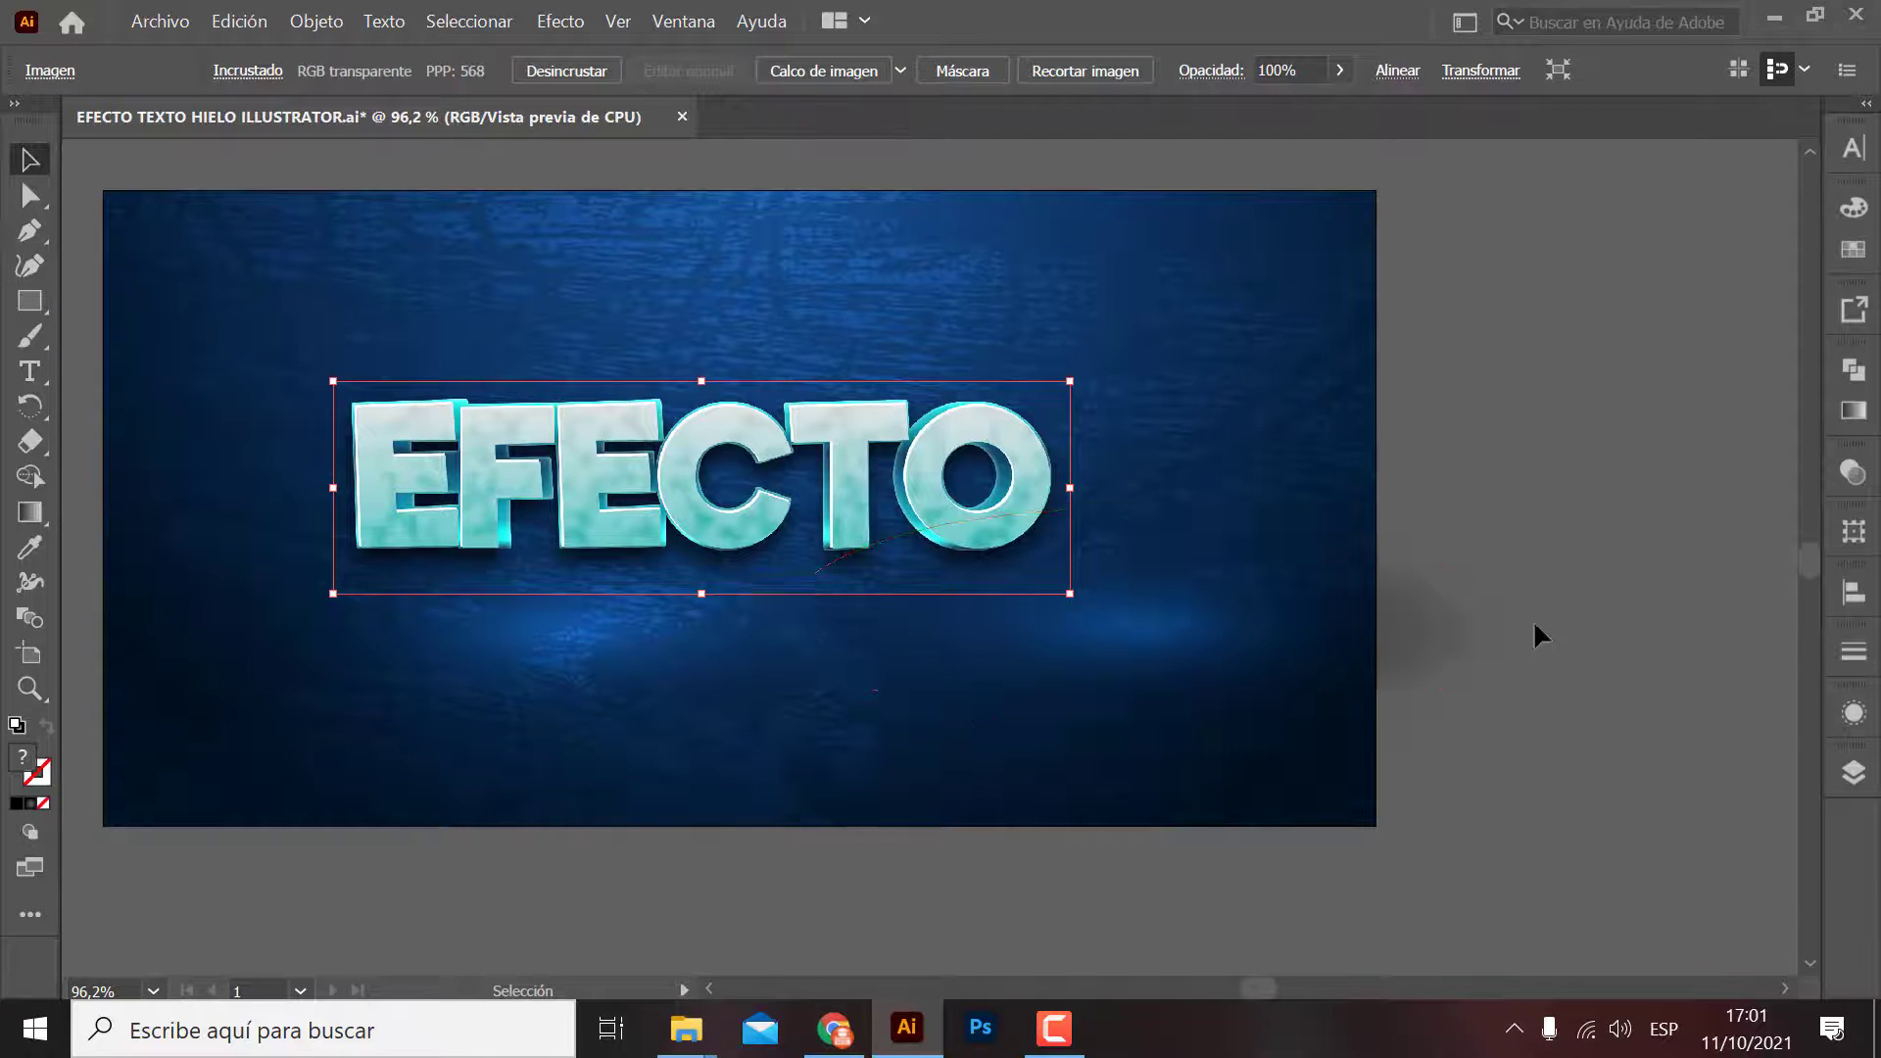
left_click(1437, 714)
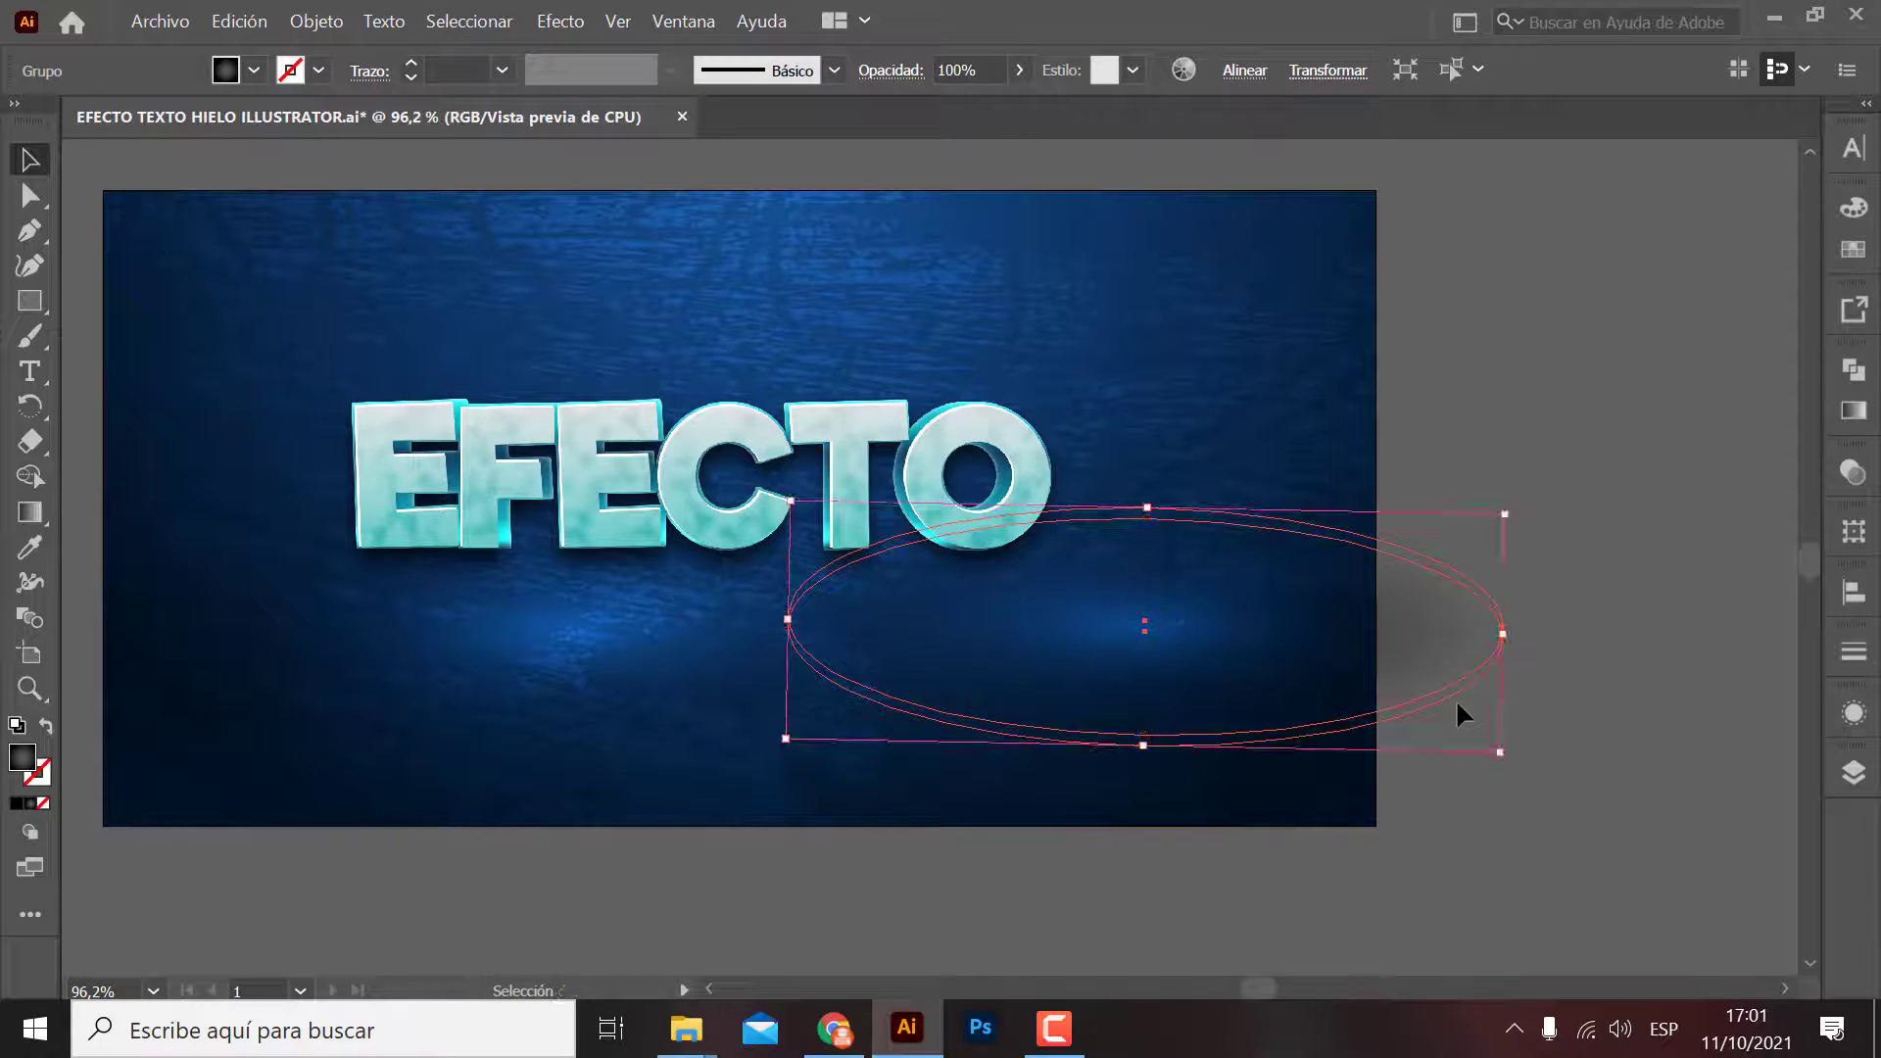
Step: Shrink the blue glow ellipse group and reposition it under the text
left_click_drag(1500, 759, 1232, 655)
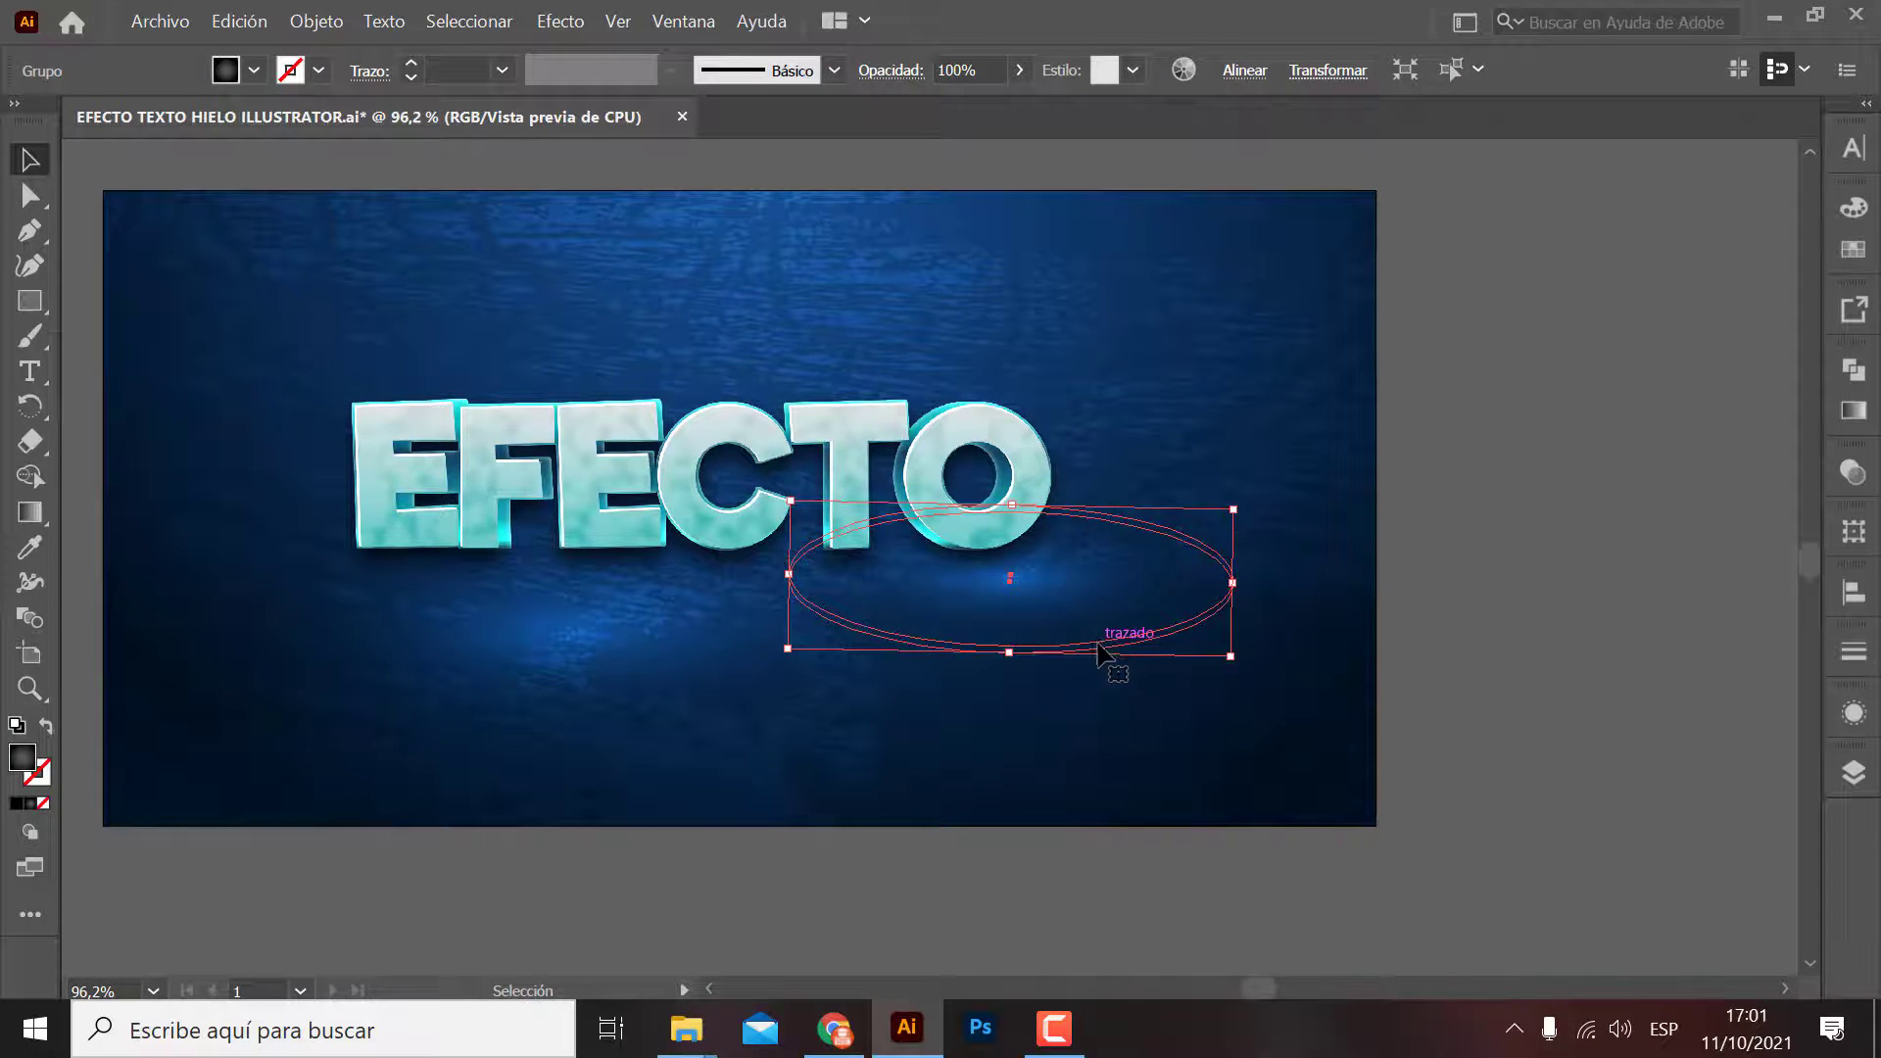
left_click_drag(1098, 646, 939, 618)
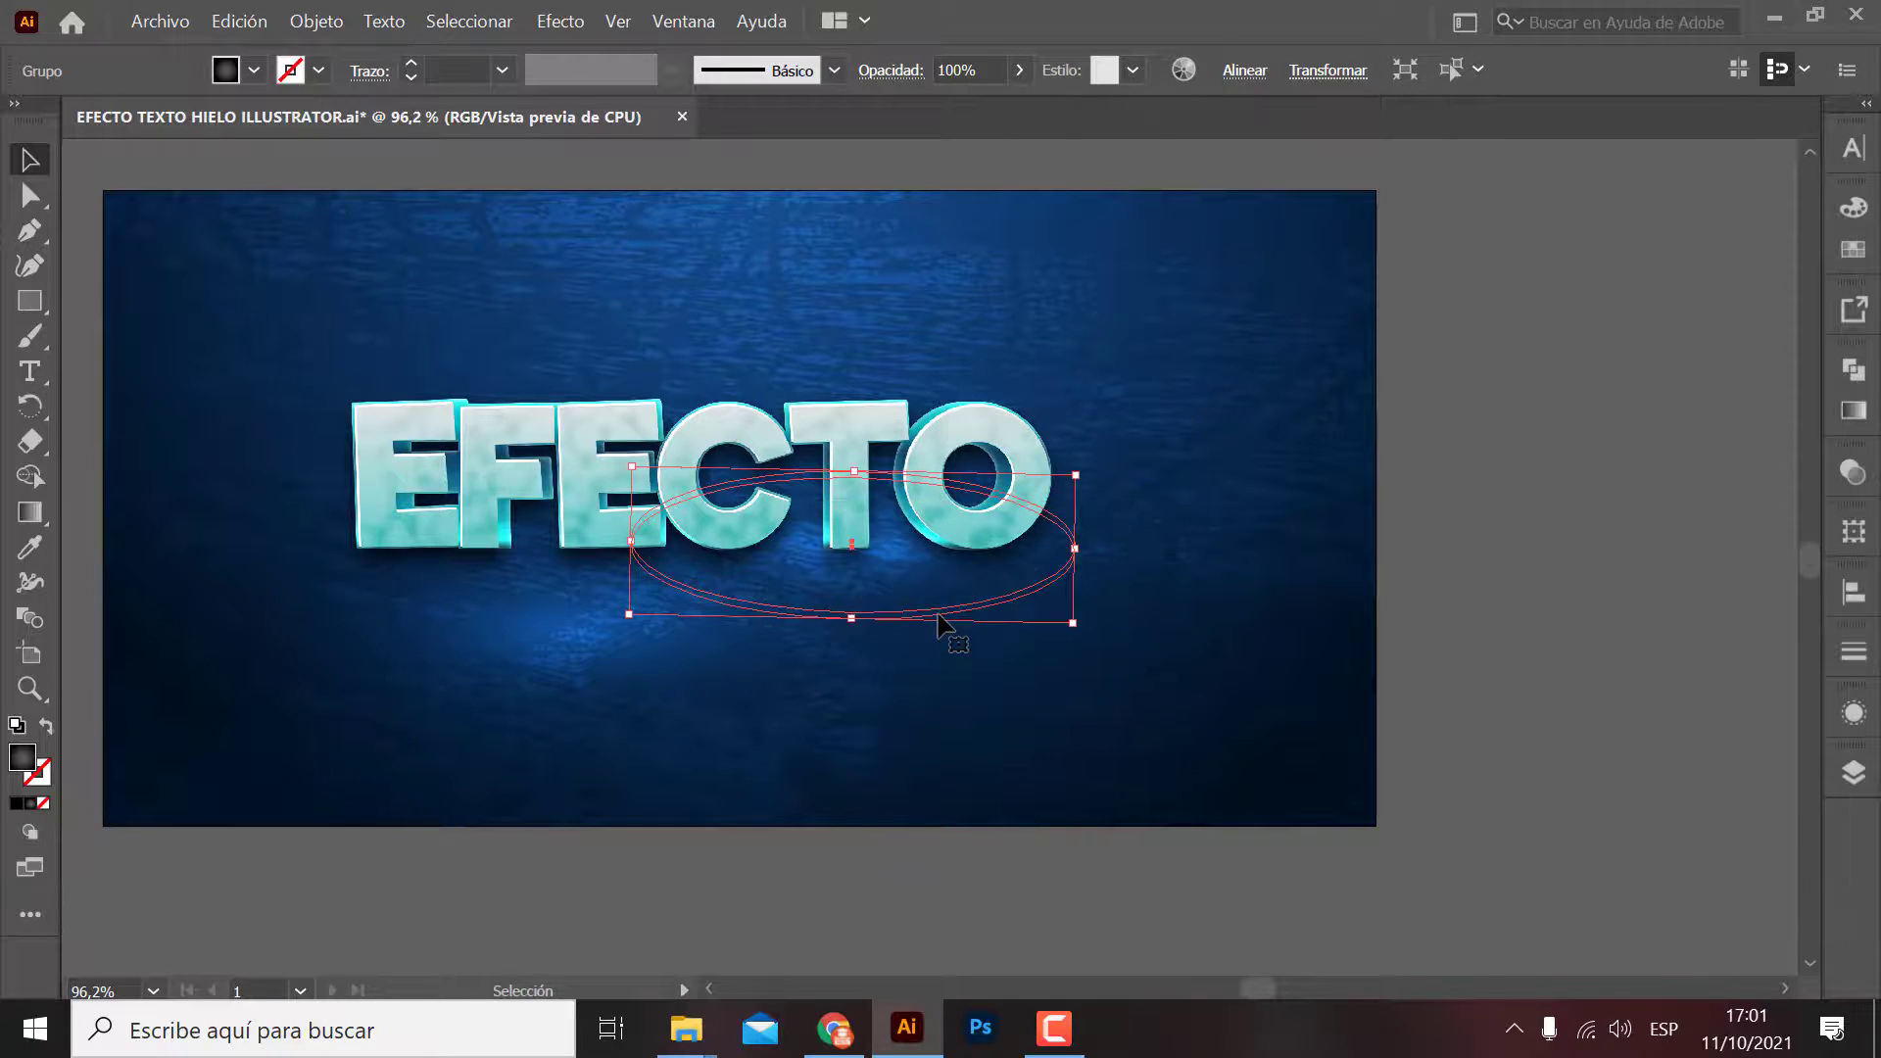
left_click_drag(939, 618, 1044, 627)
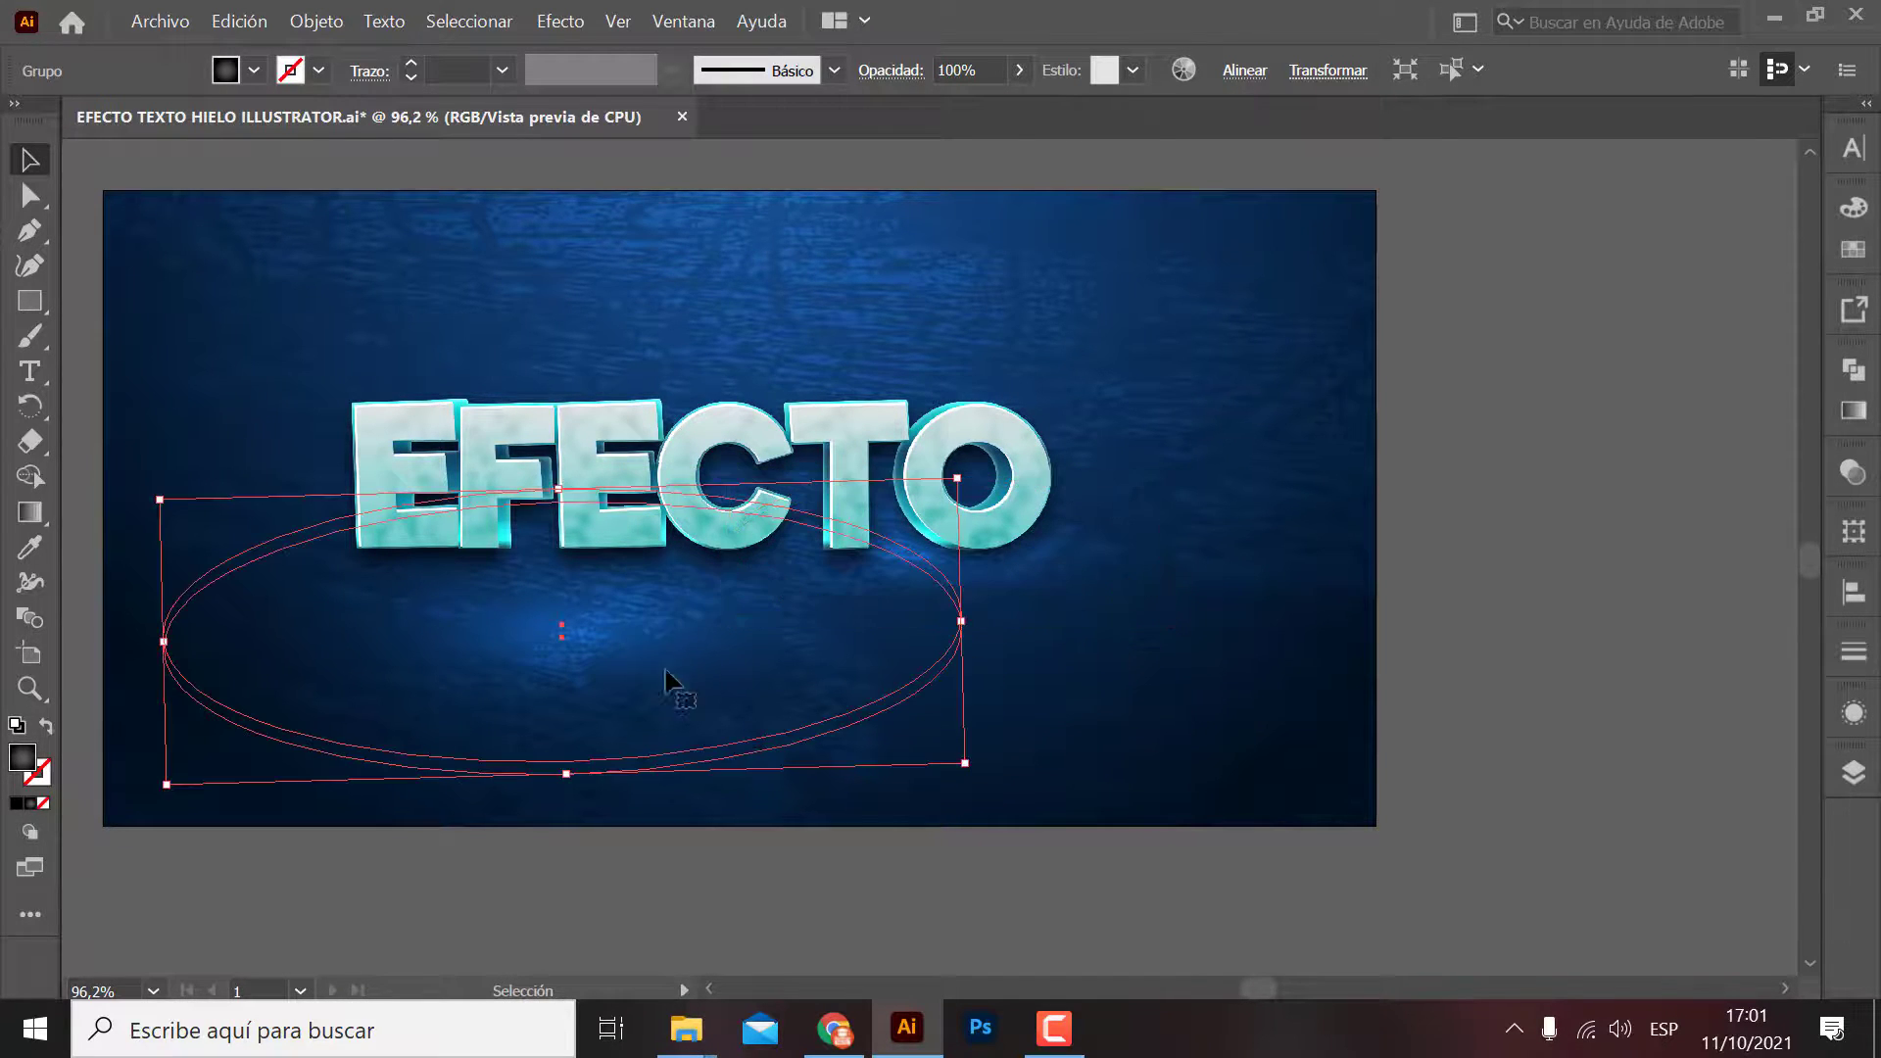
mouse_move(1044, 627)
left_mouse_down()
mouse_move(975, 773)
mouse_move(380, 588)
left_mouse_up()
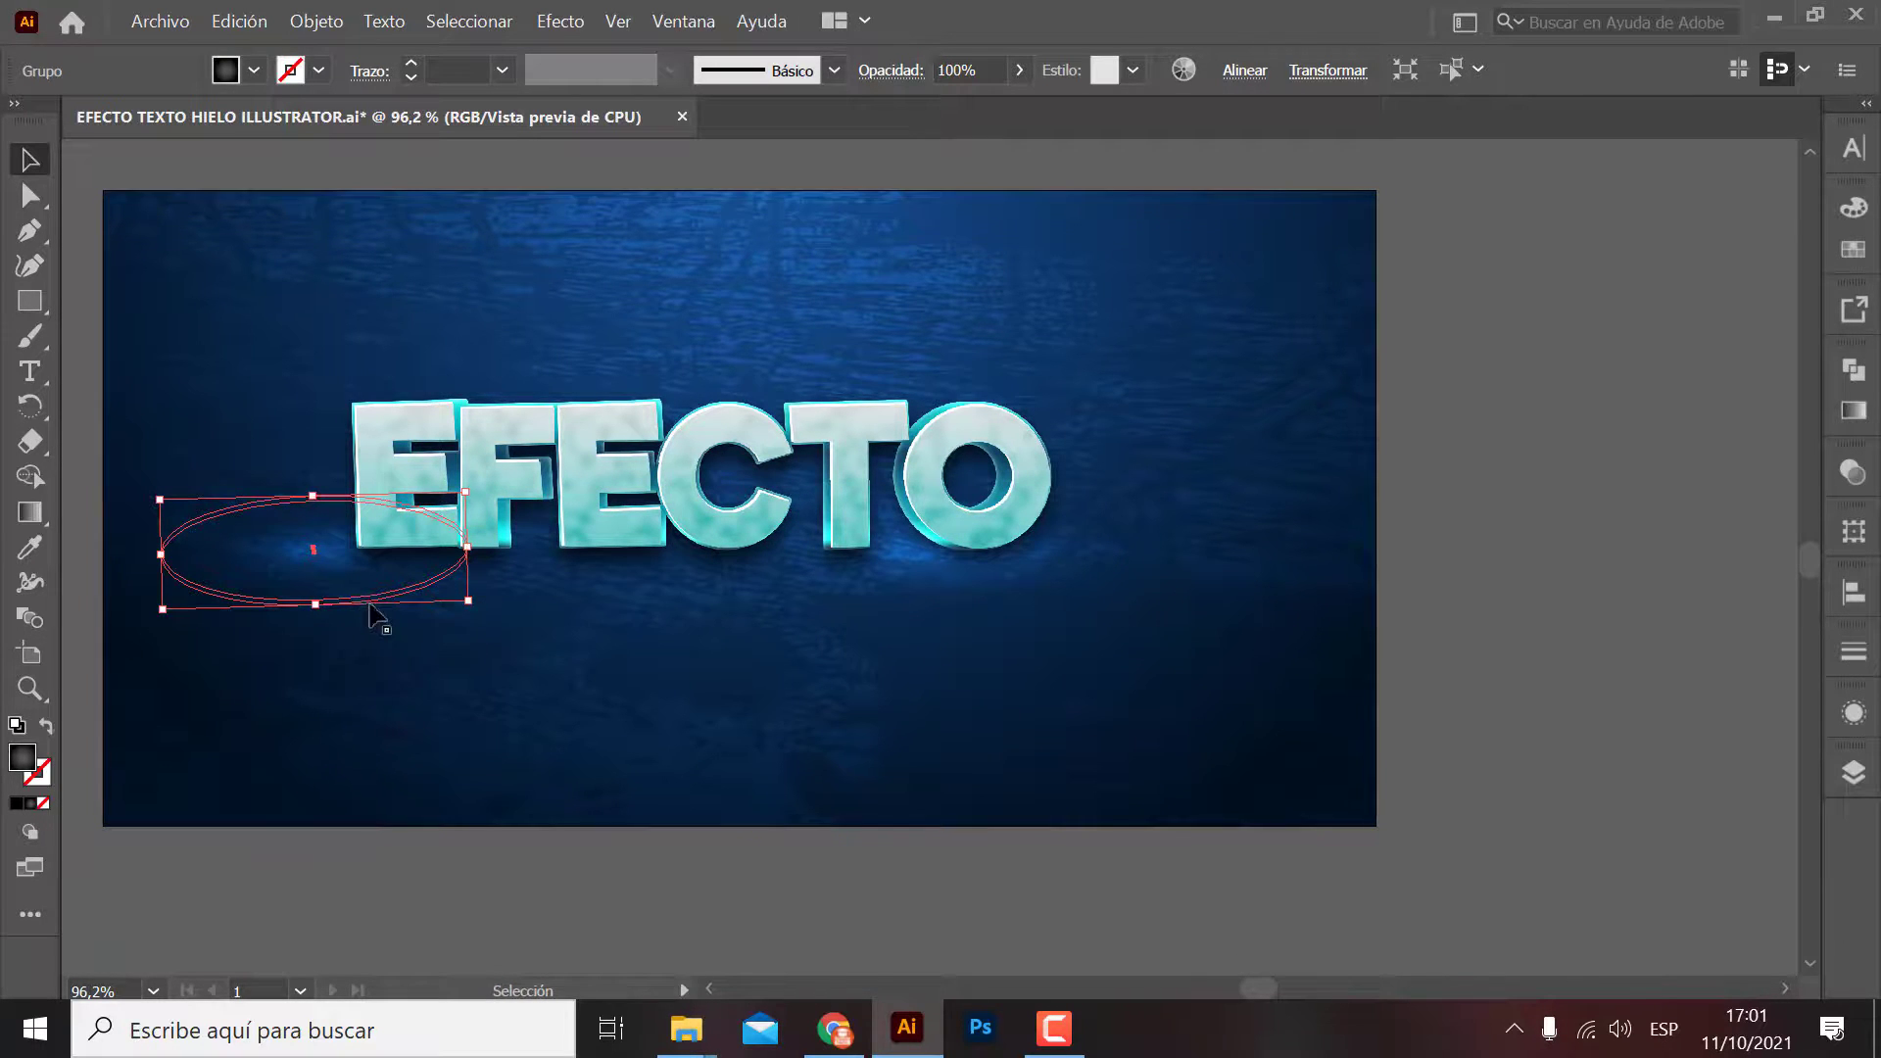
mouse_move(433, 596)
left_mouse_down()
mouse_move(412, 615)
mouse_move(490, 597)
left_mouse_up()
left_click(410, 615)
left_click(360, 586)
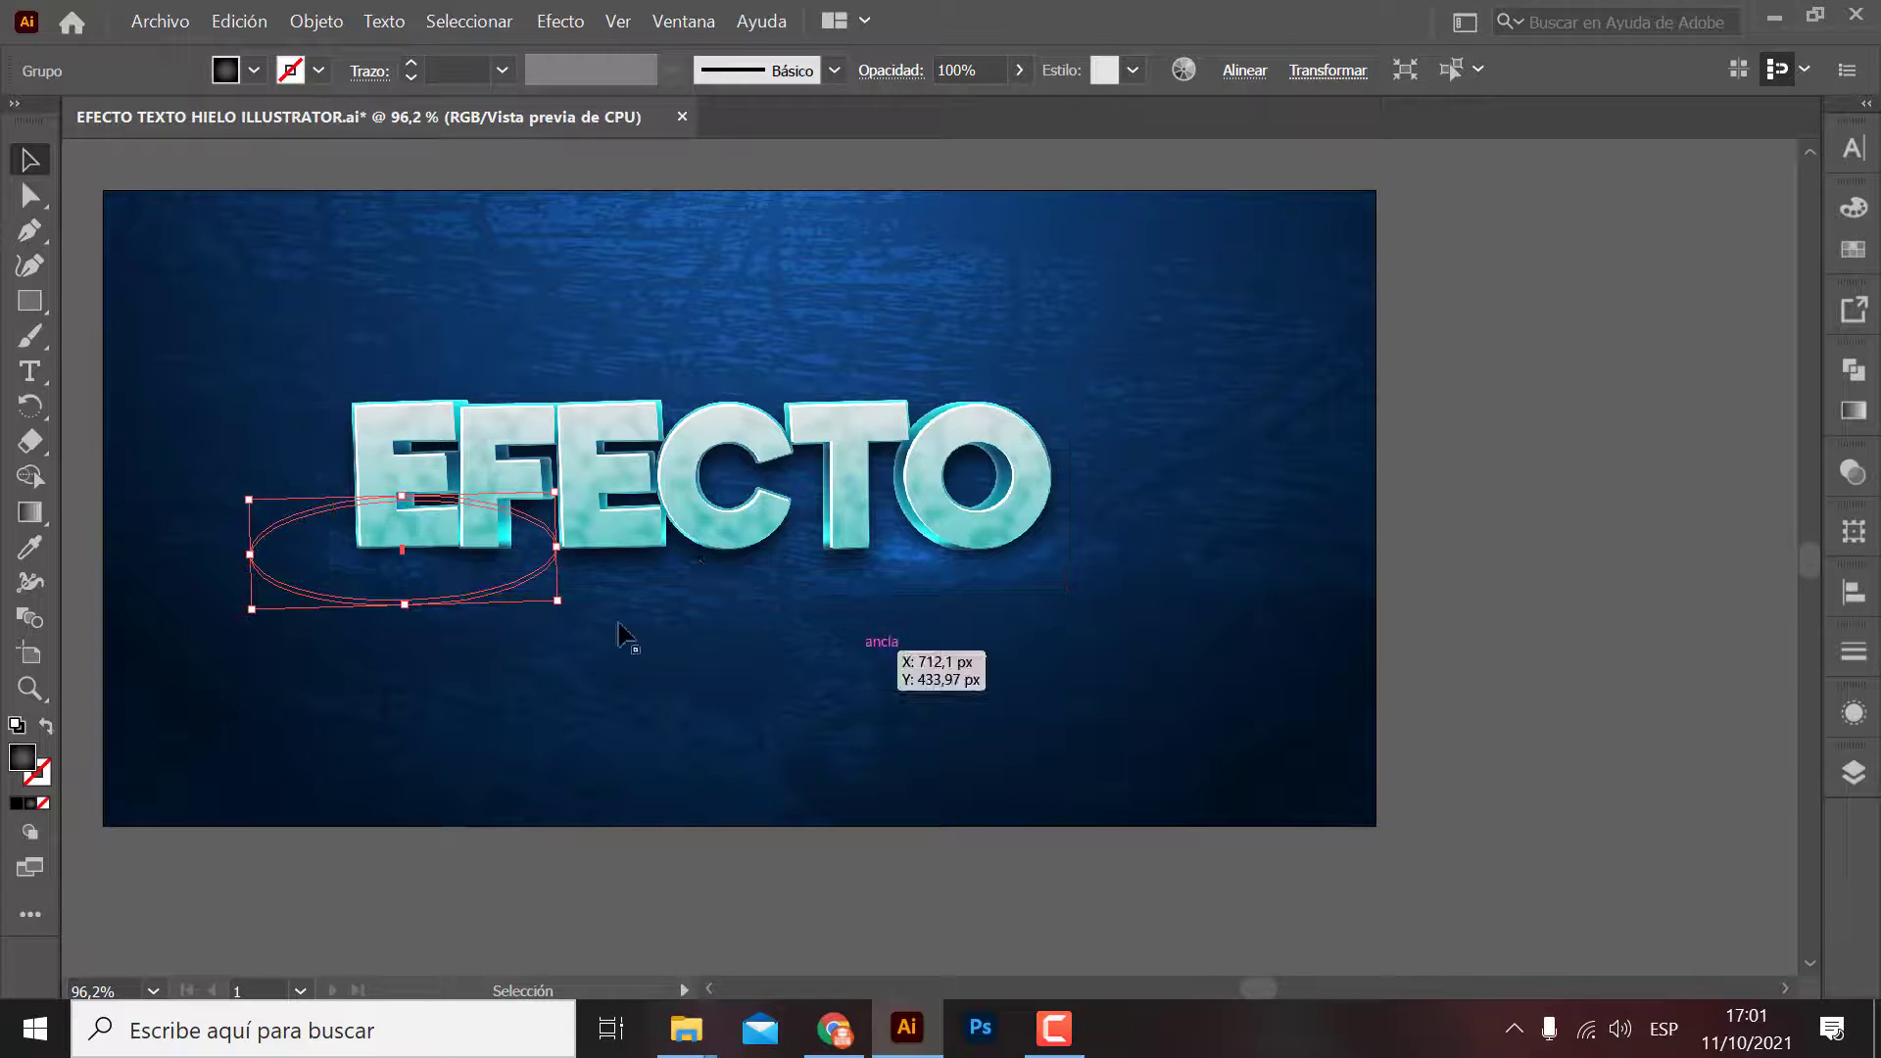
left_click_drag(498, 609, 622, 643)
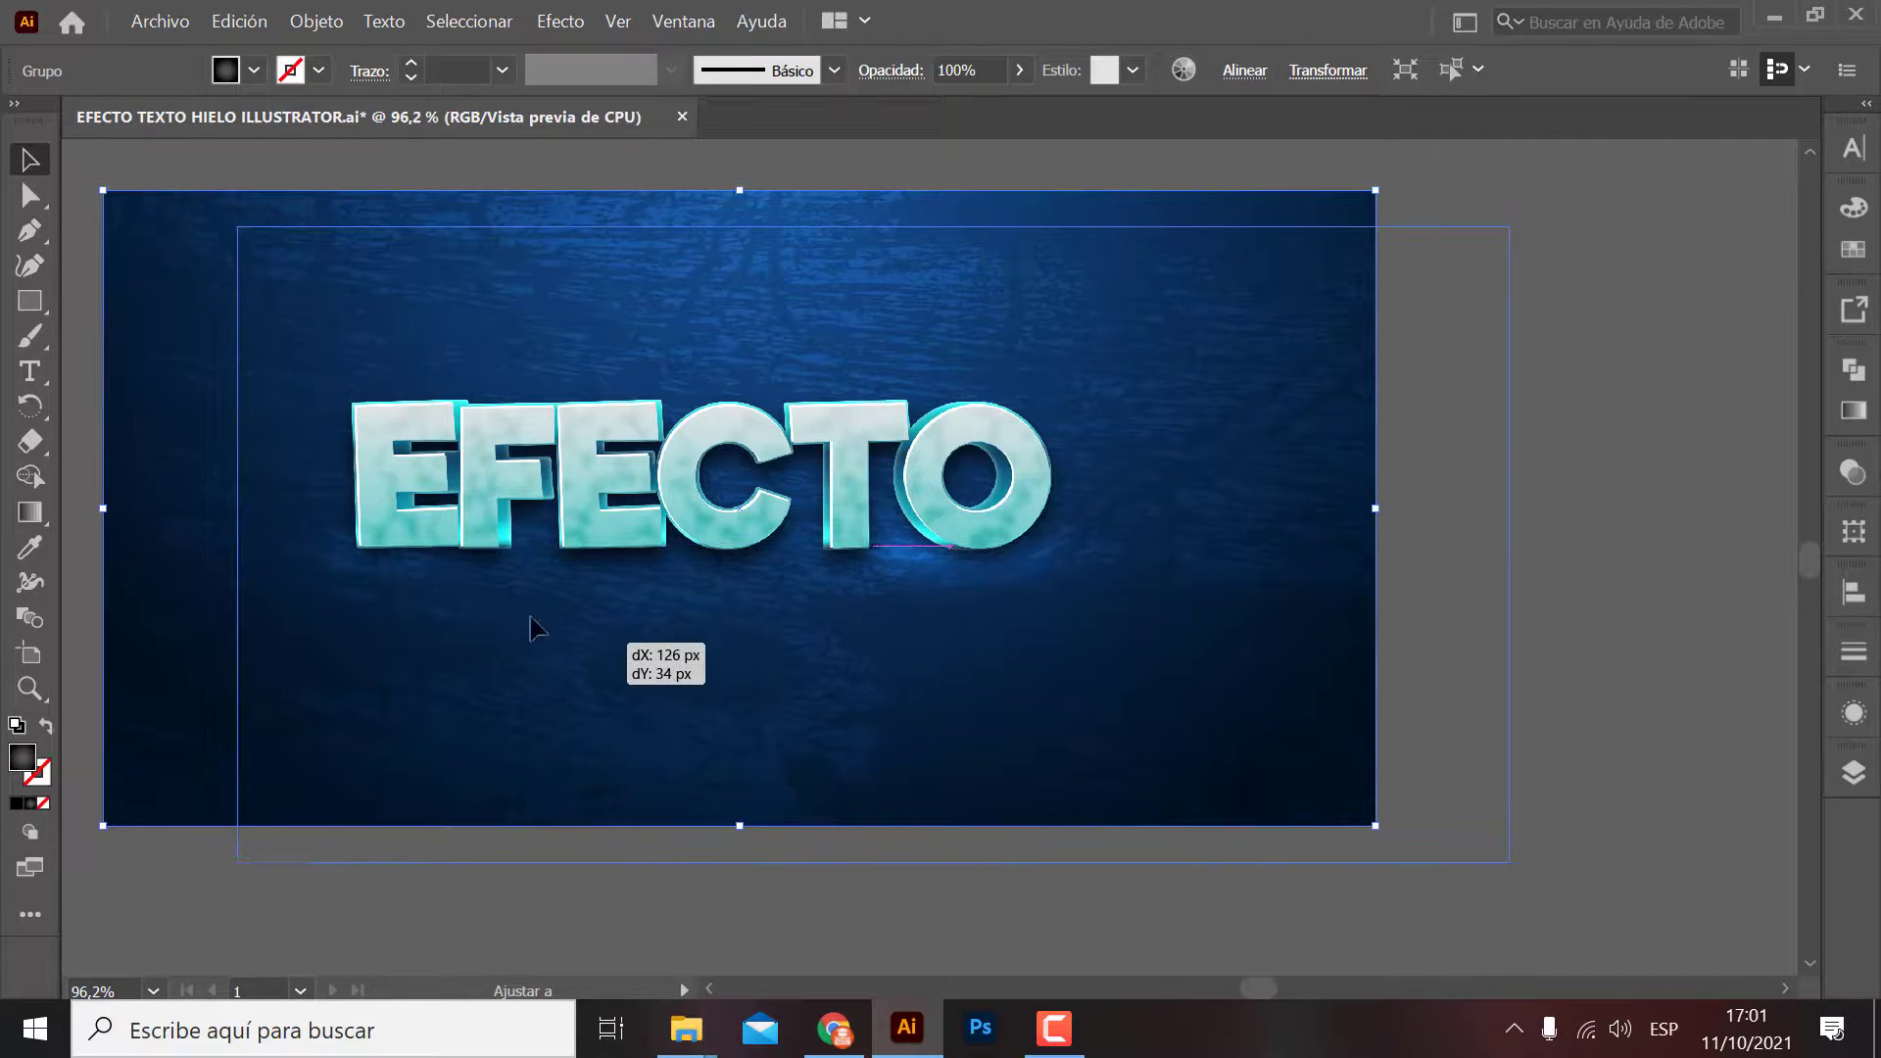
left_click_drag(427, 607, 412, 600)
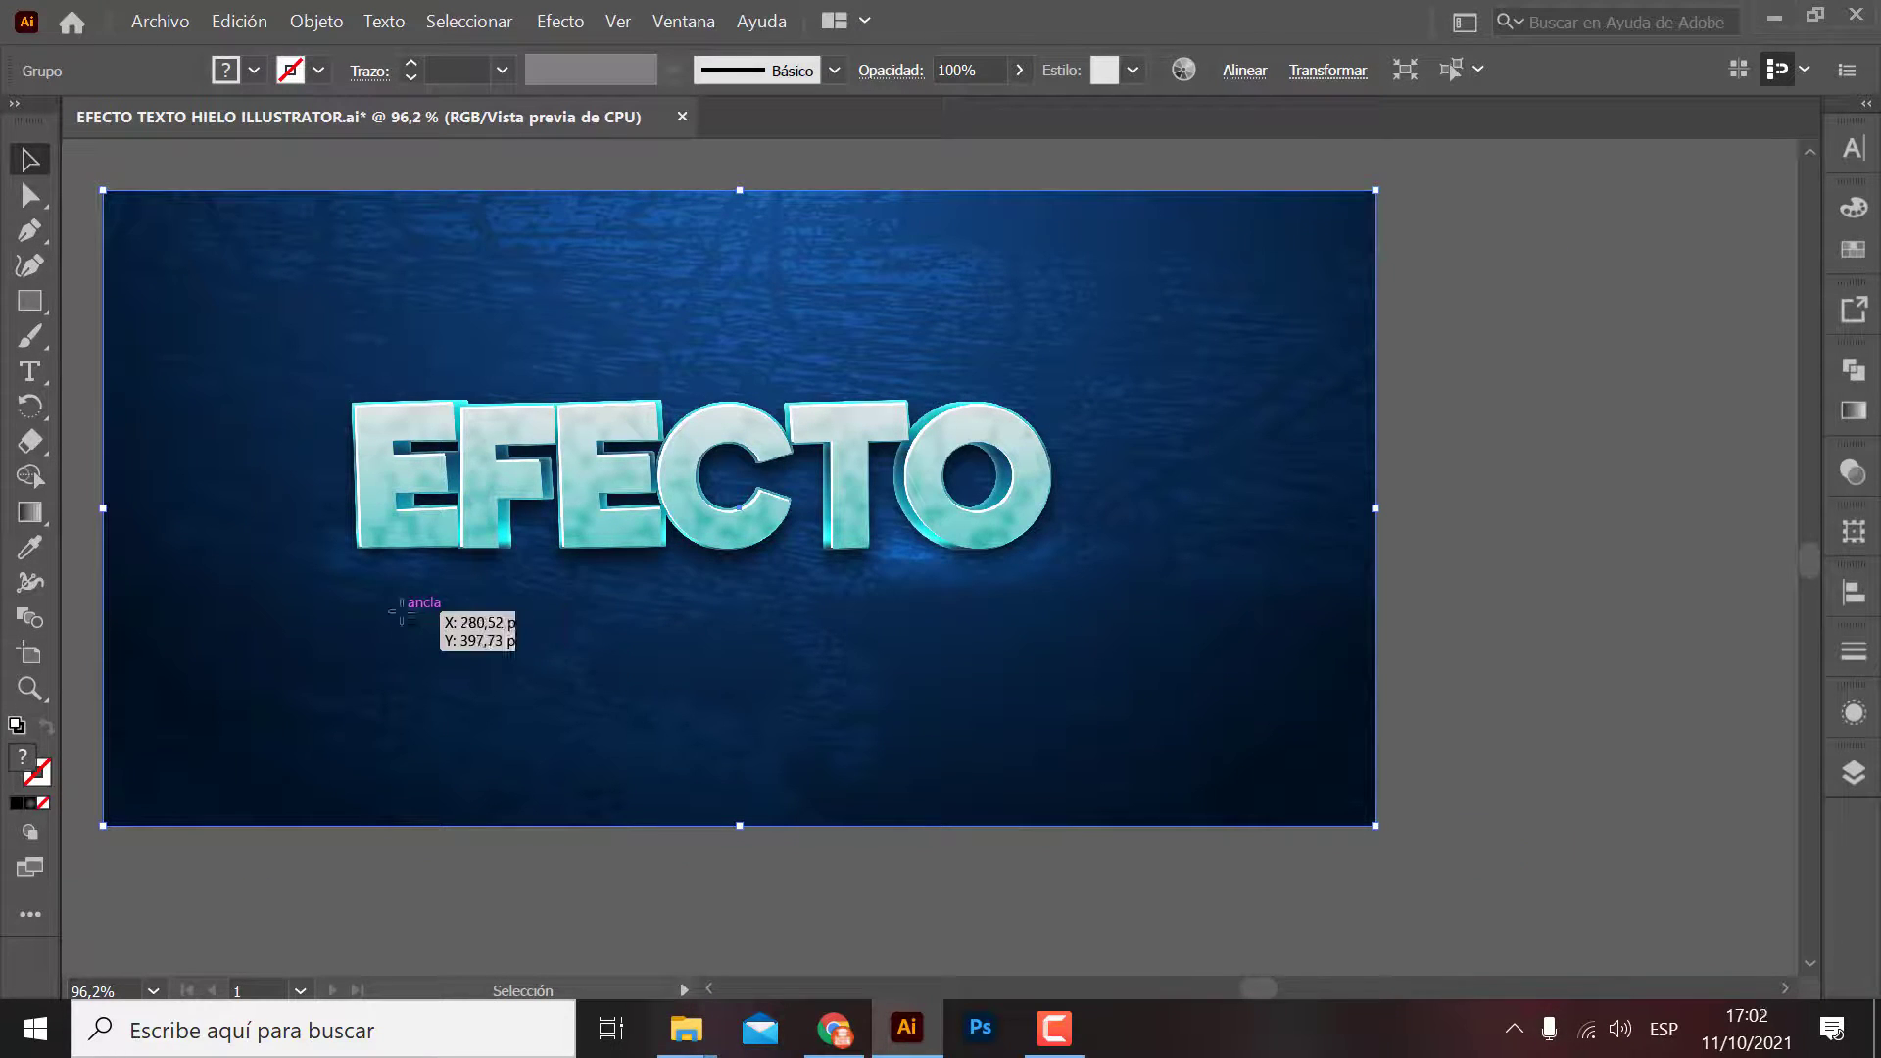
Step: Pick the small glow ellipse in Outline view and place it beneath the letters FEC
key("ctrl+y")
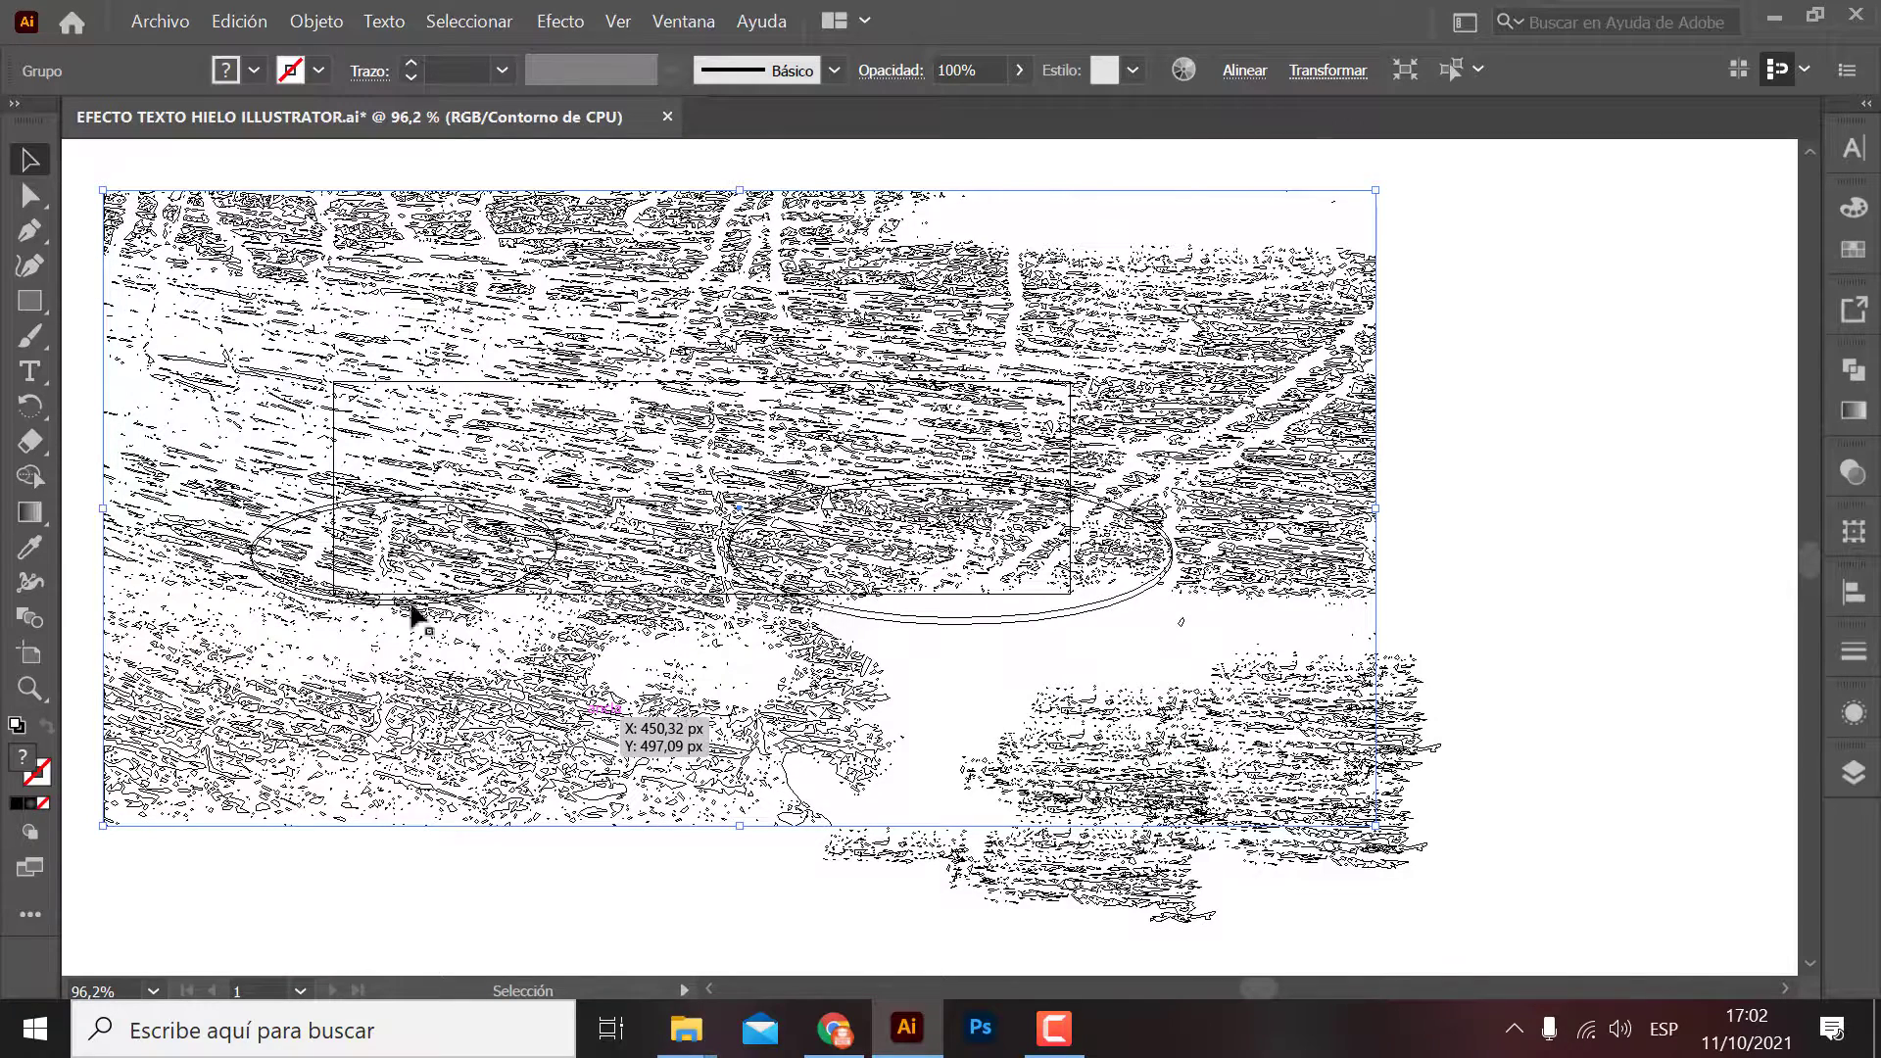
left_click(312, 600)
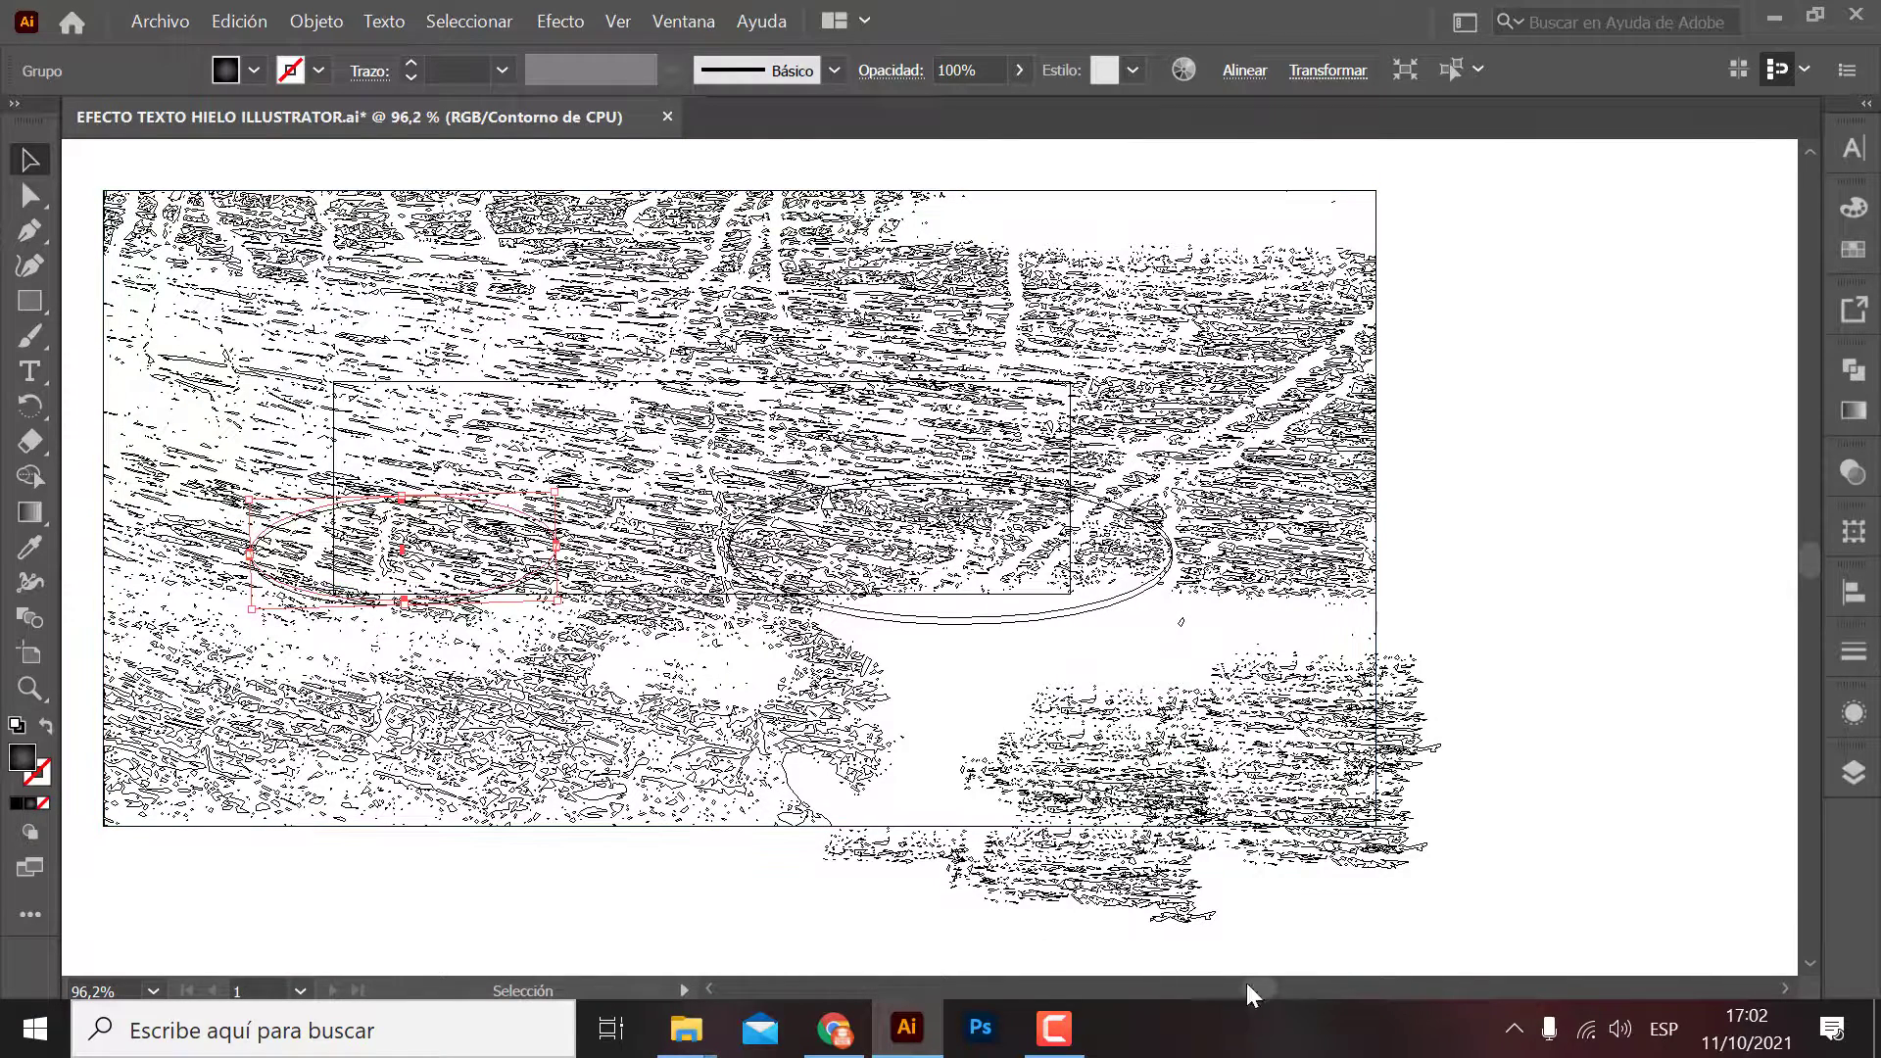
key("ctrl+y")
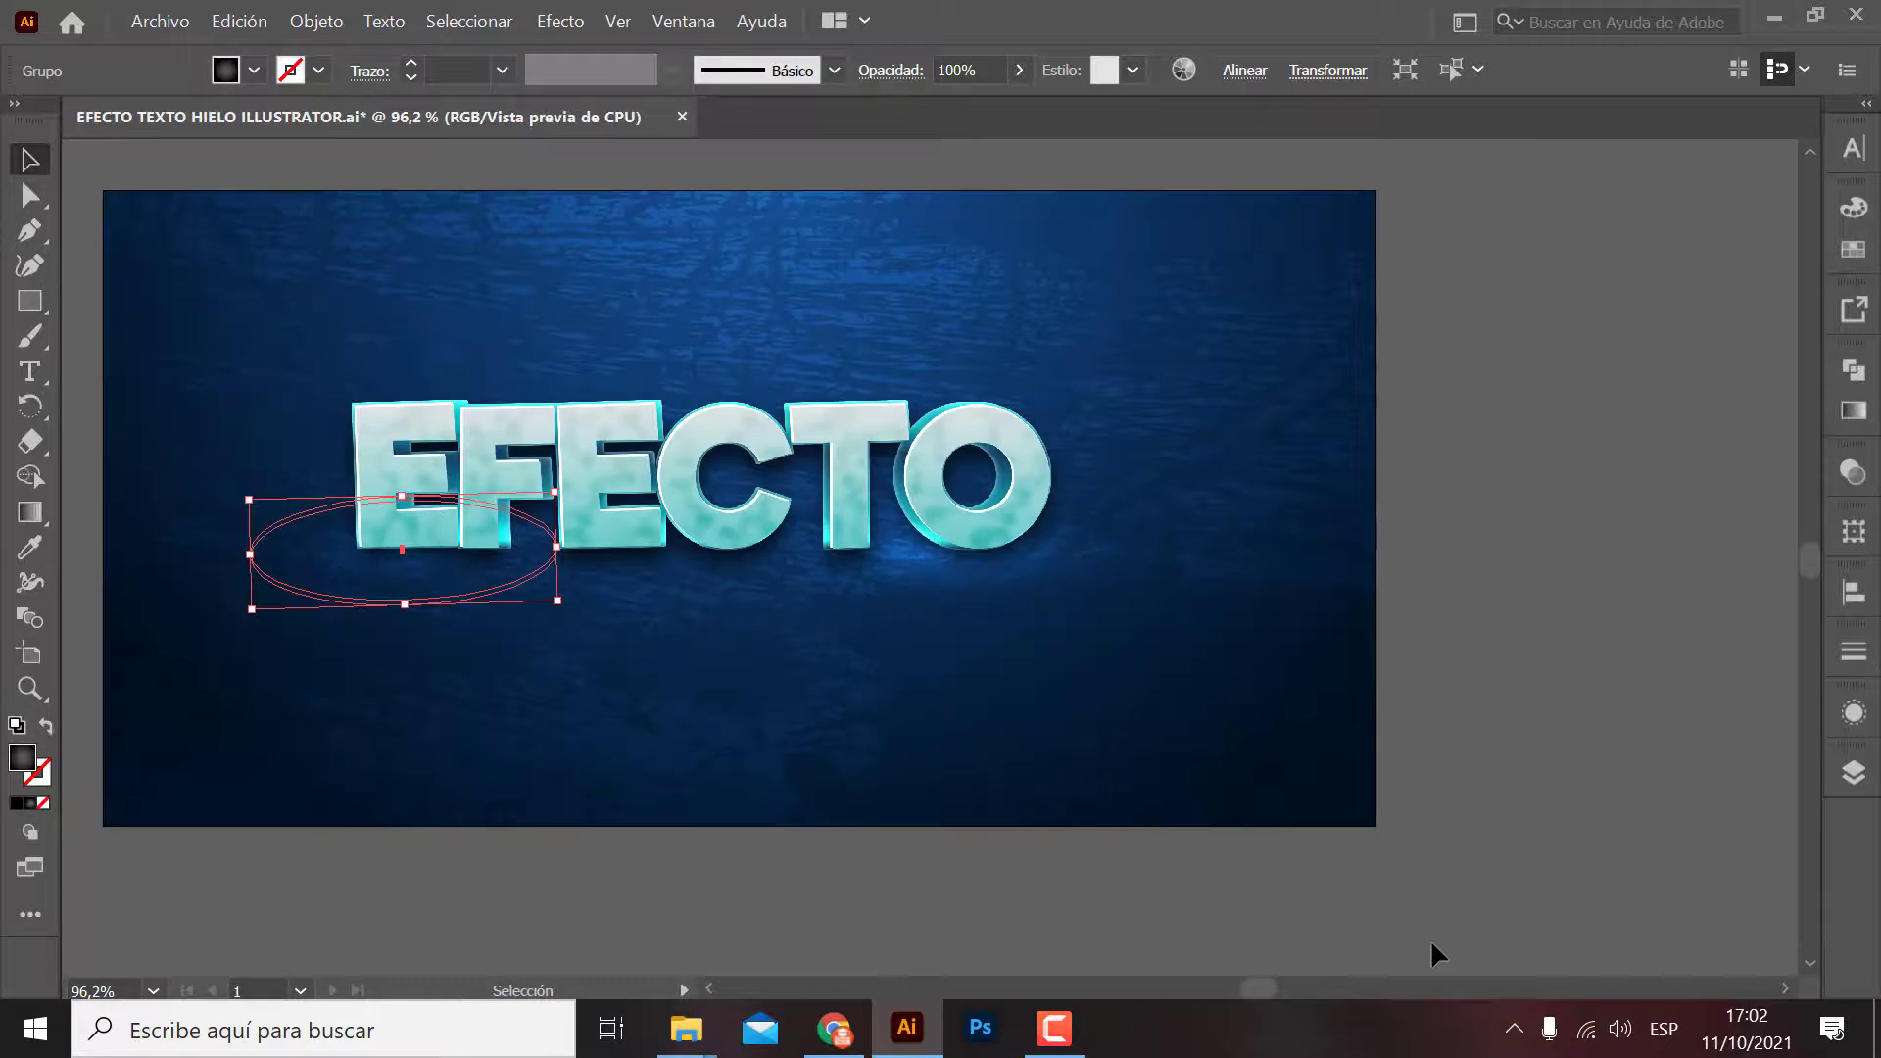
key("ctrl+shift+b")
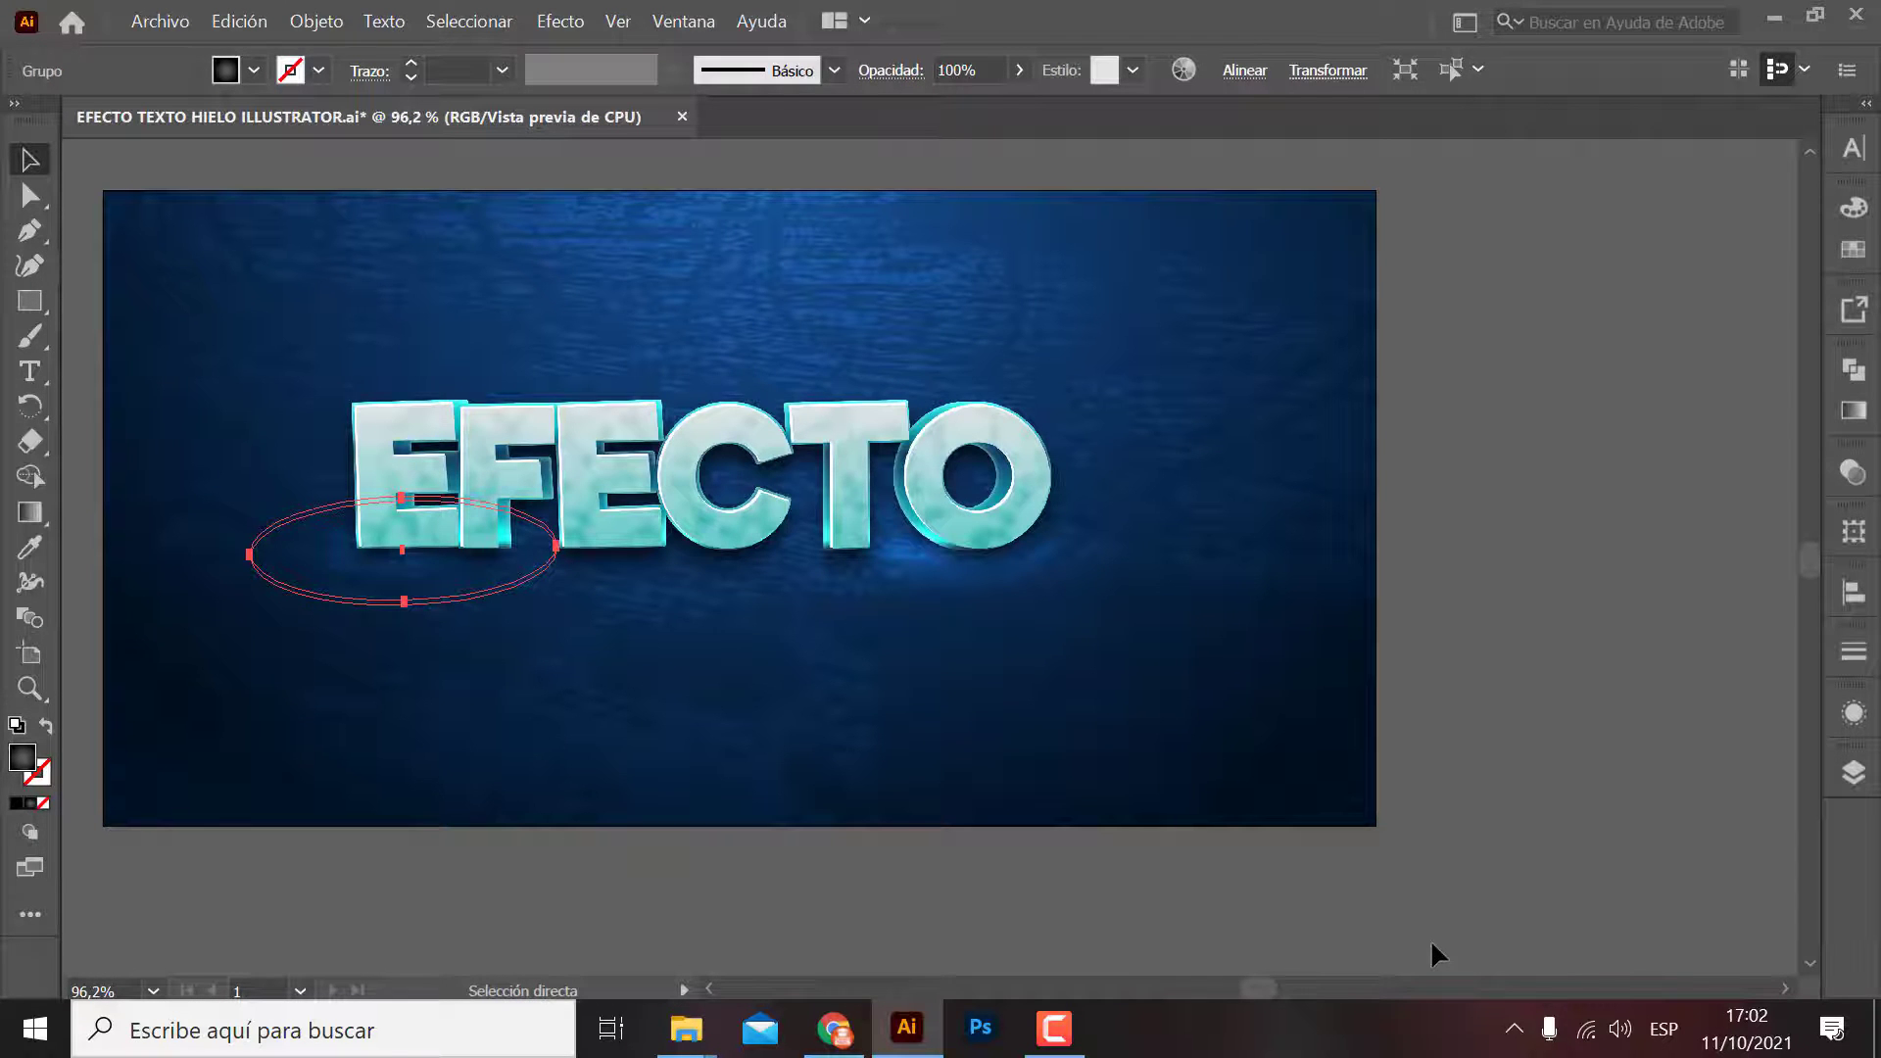
key("v")
key("ctrl+z")
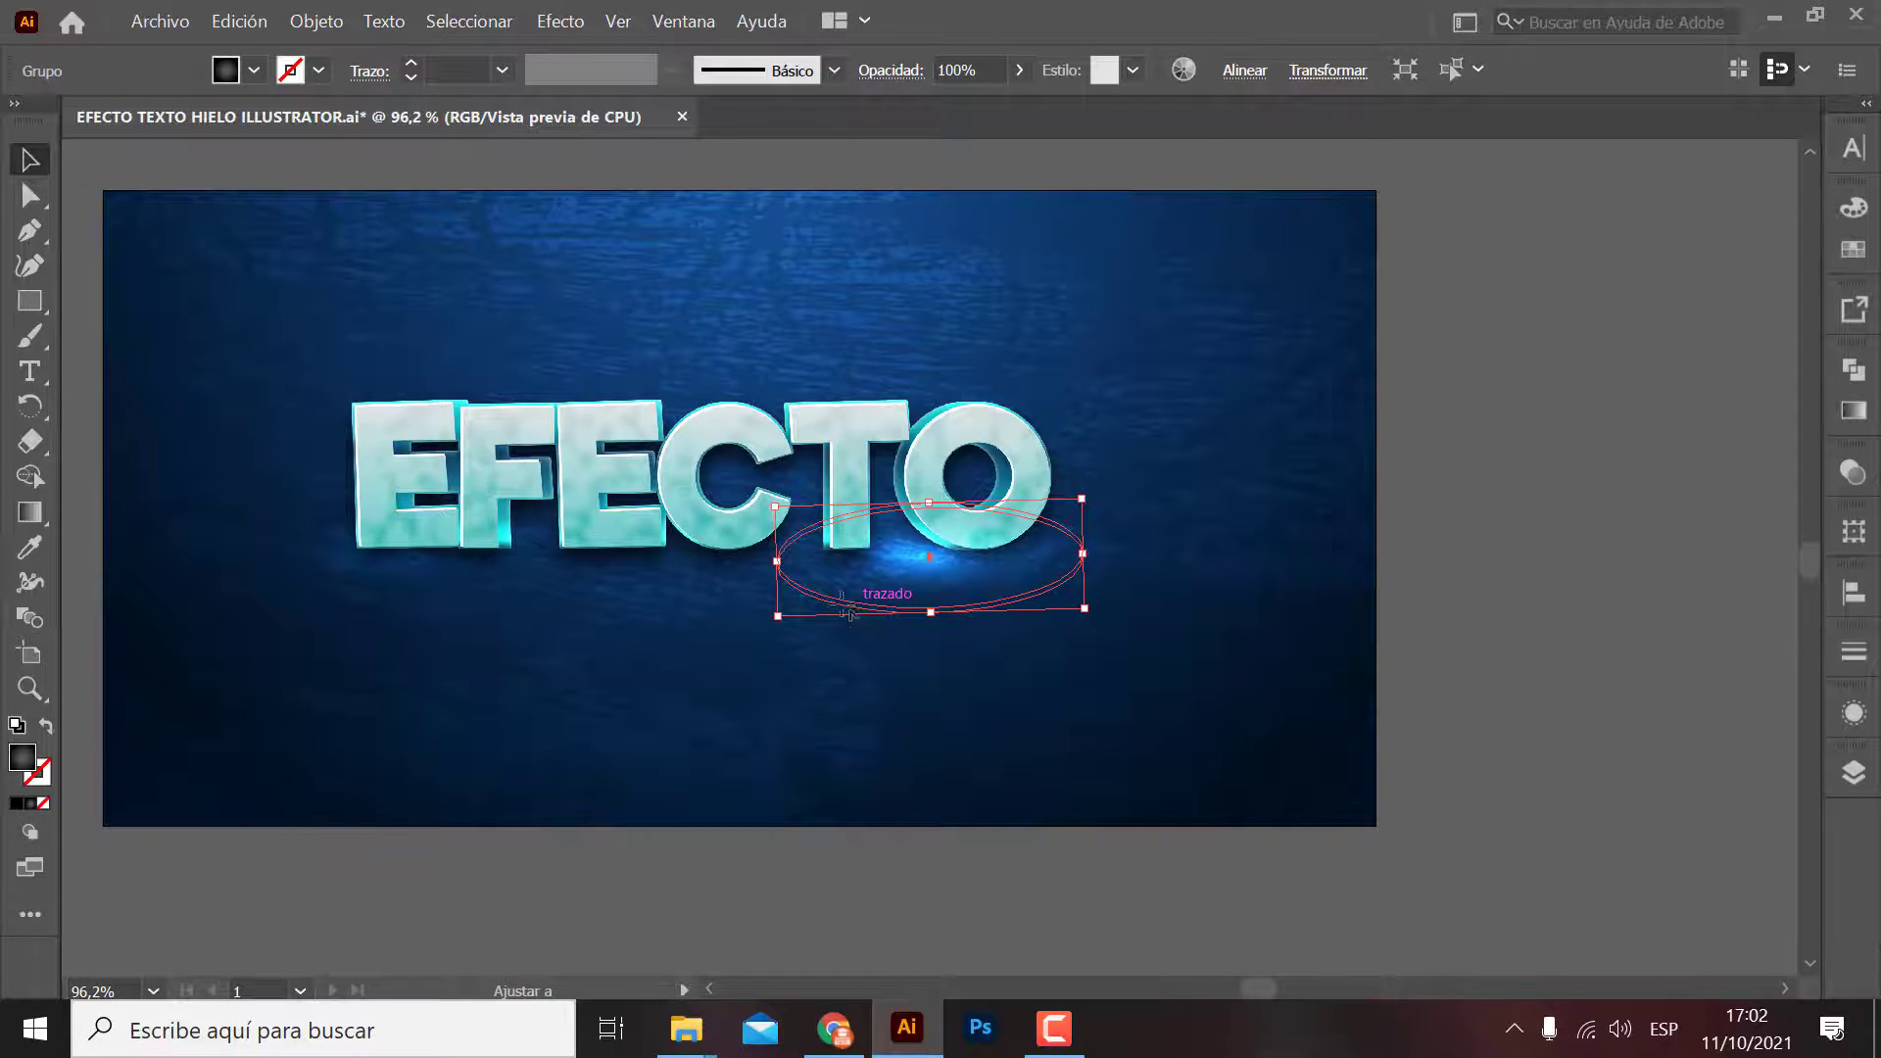
left_click_drag(834, 608, 578, 613)
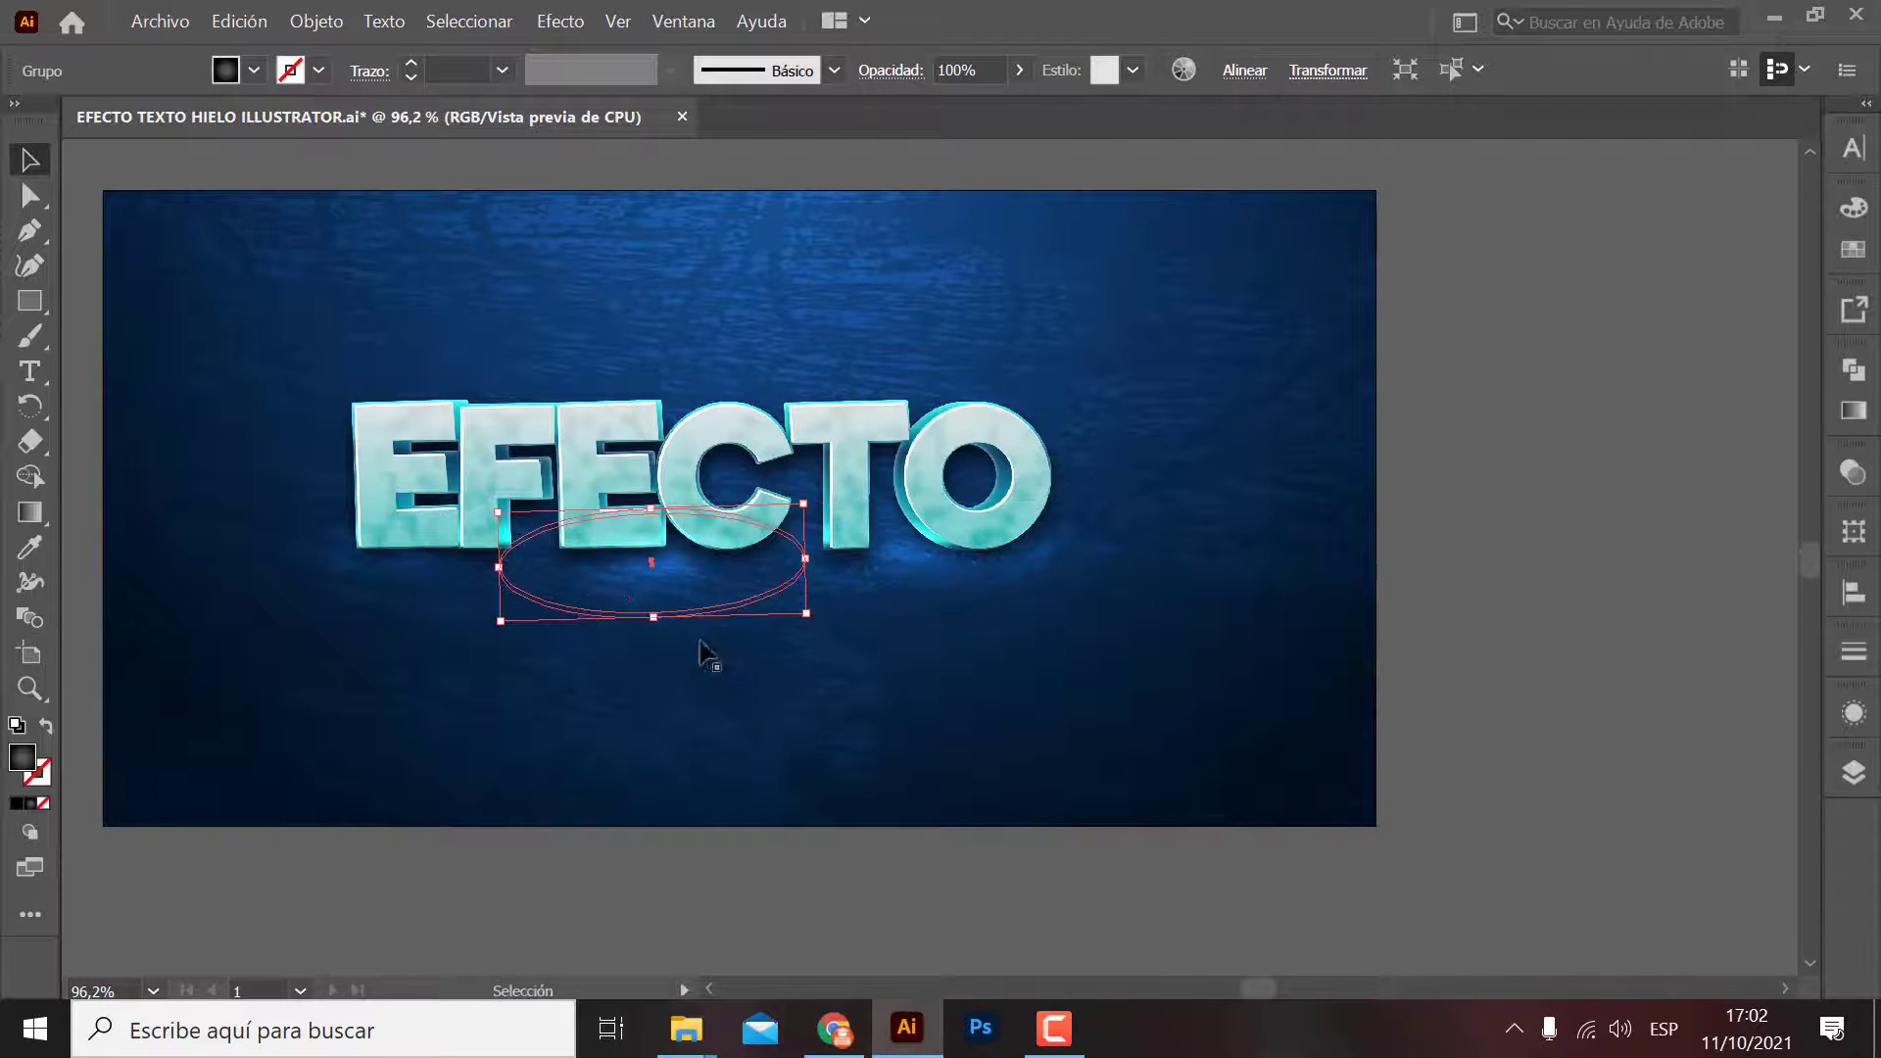
left_click_drag(716, 614, 700, 604)
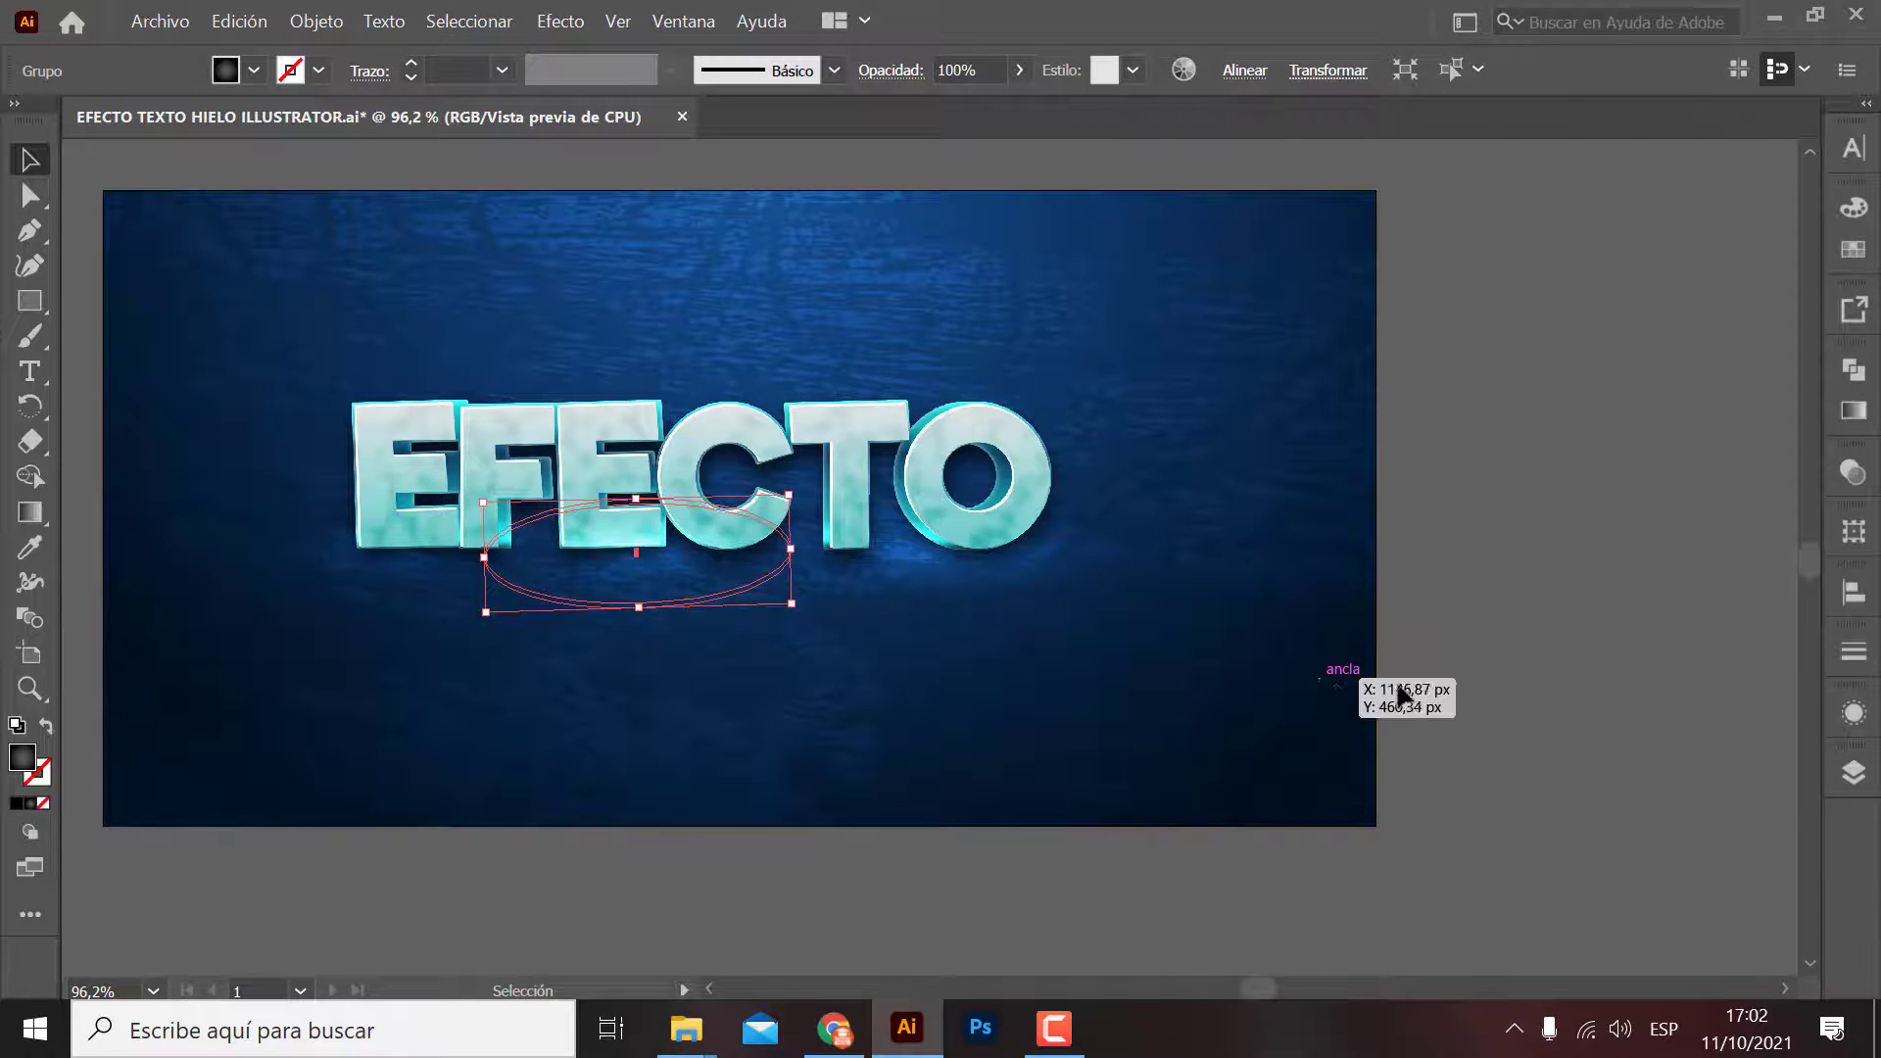
left_click(1564, 662)
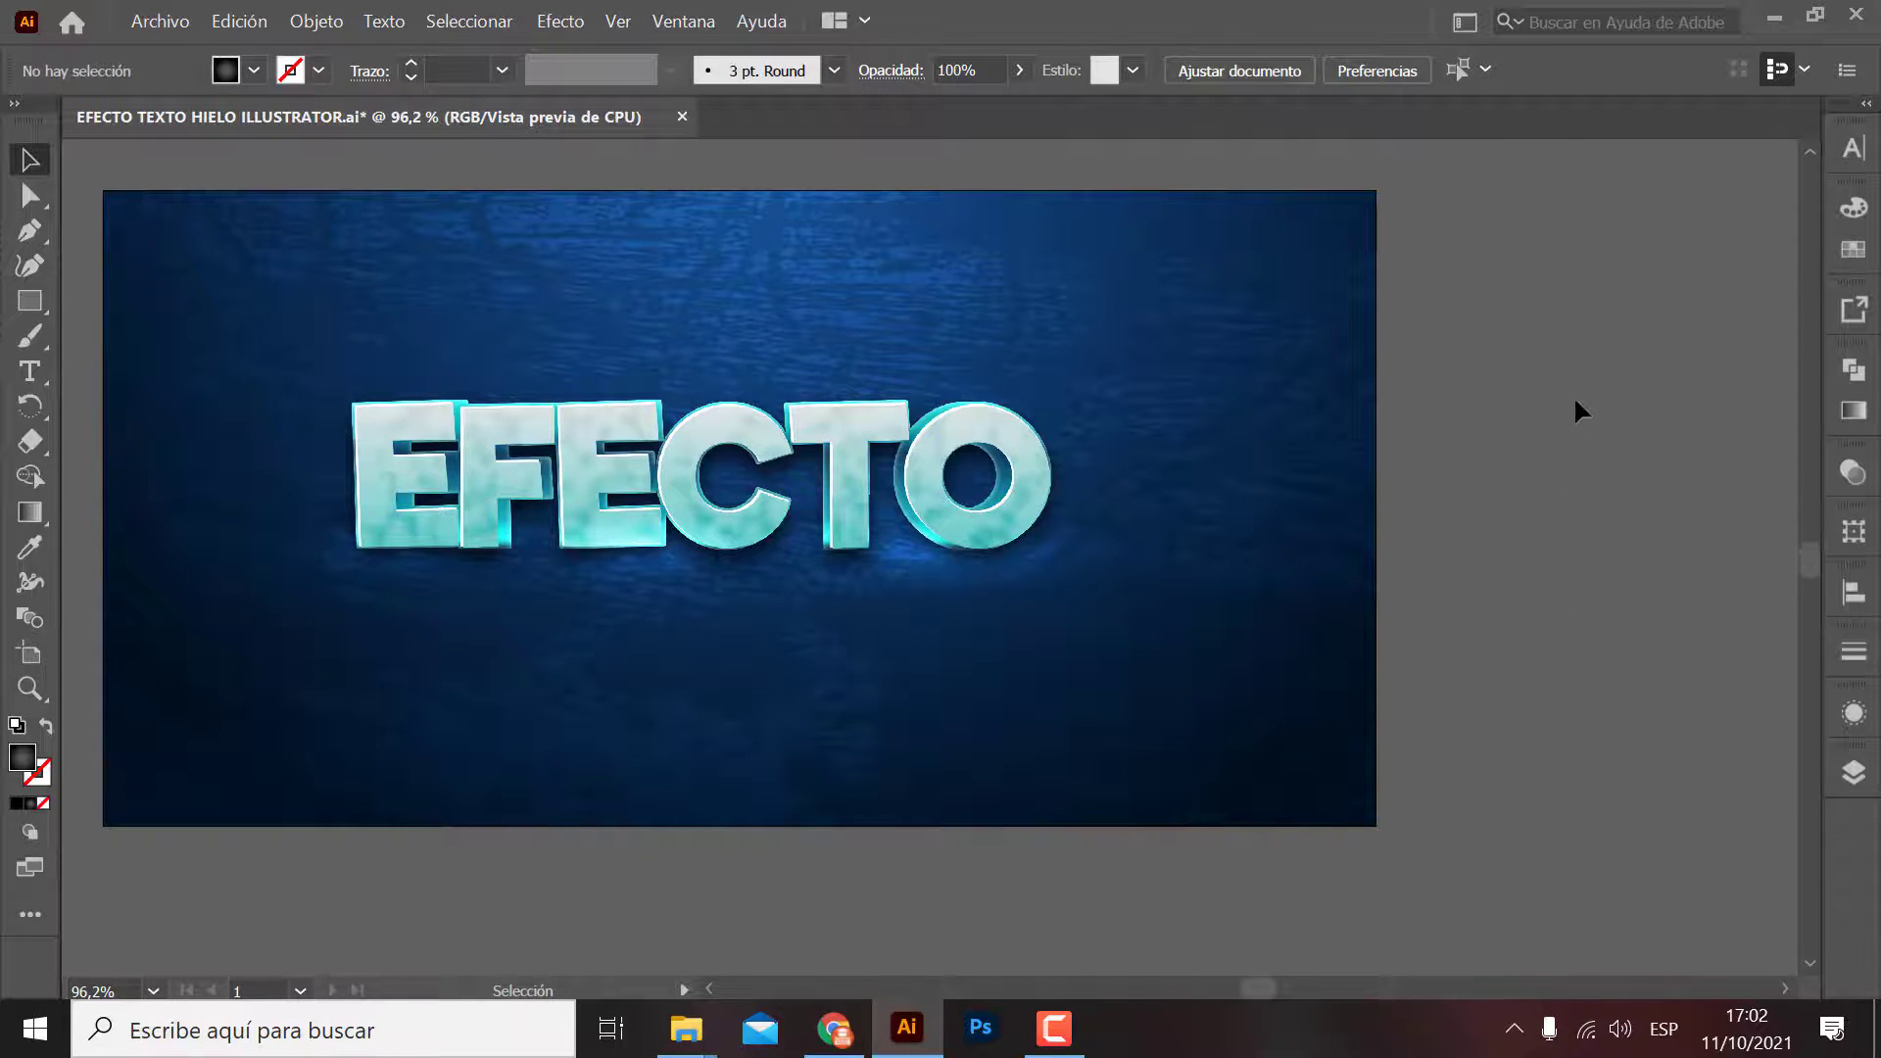
Step: Move the small glow ellipse left so it sits under the letters EF
left_click(637, 600)
left_click_drag(702, 616, 722, 624)
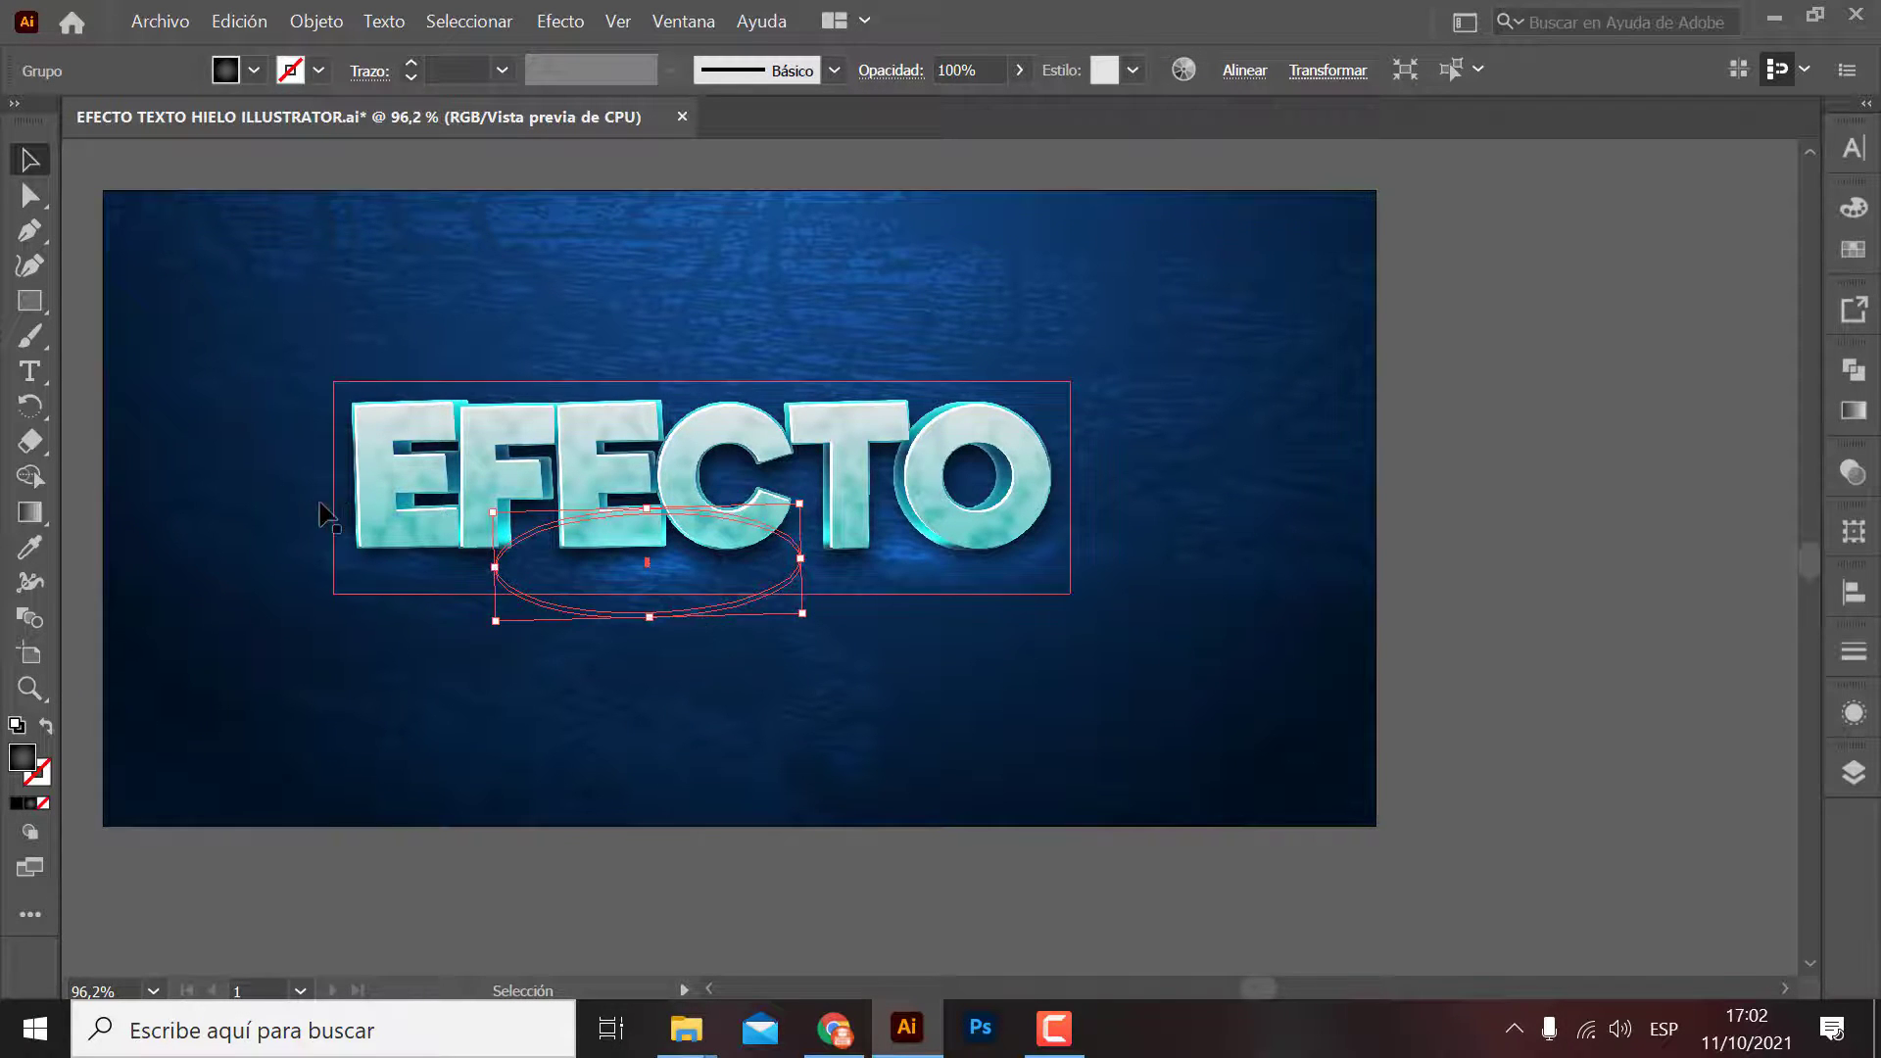
mouse_move(593, 618)
left_mouse_down()
mouse_move(349, 594)
mouse_move(350, 637)
left_mouse_up()
left_click(1500, 541)
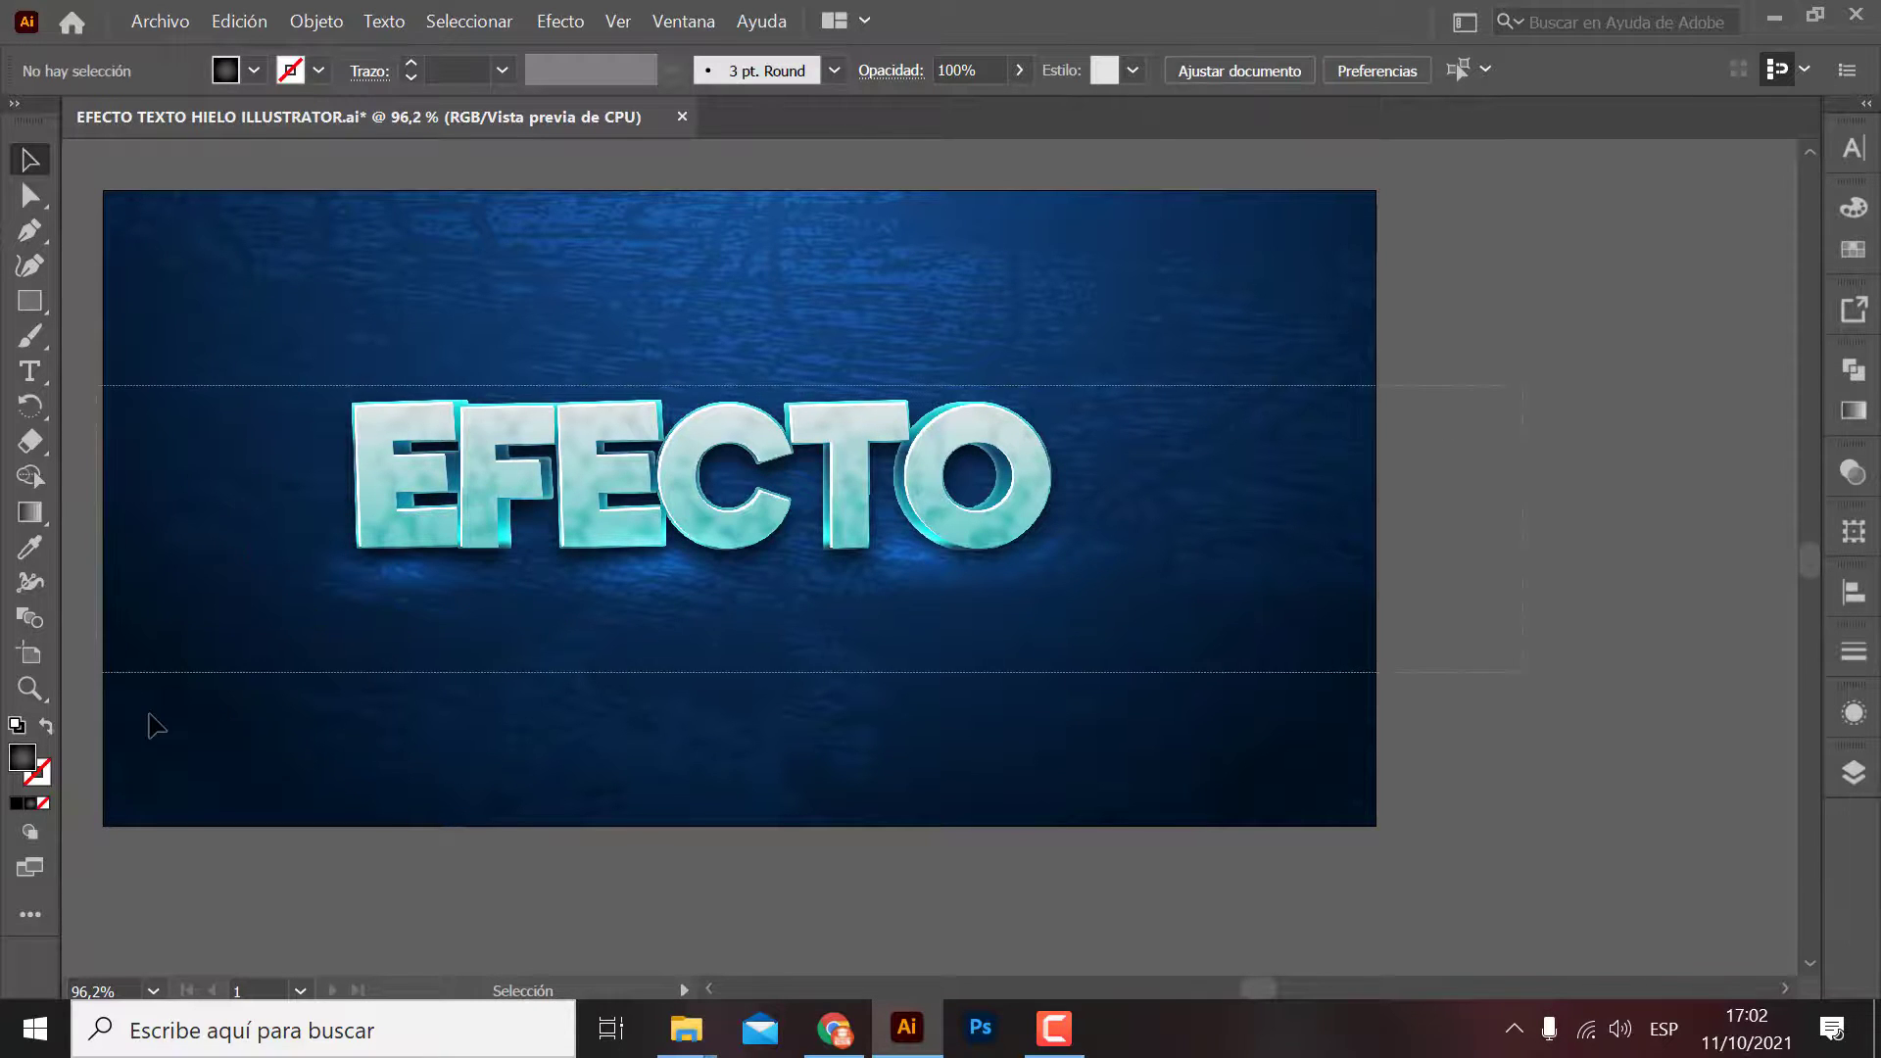
Step: Group the text and glow ellipses, excluding the background, and enlarge them across the artboard
key("ctrl+a")
left_click(1271, 401, "shift")
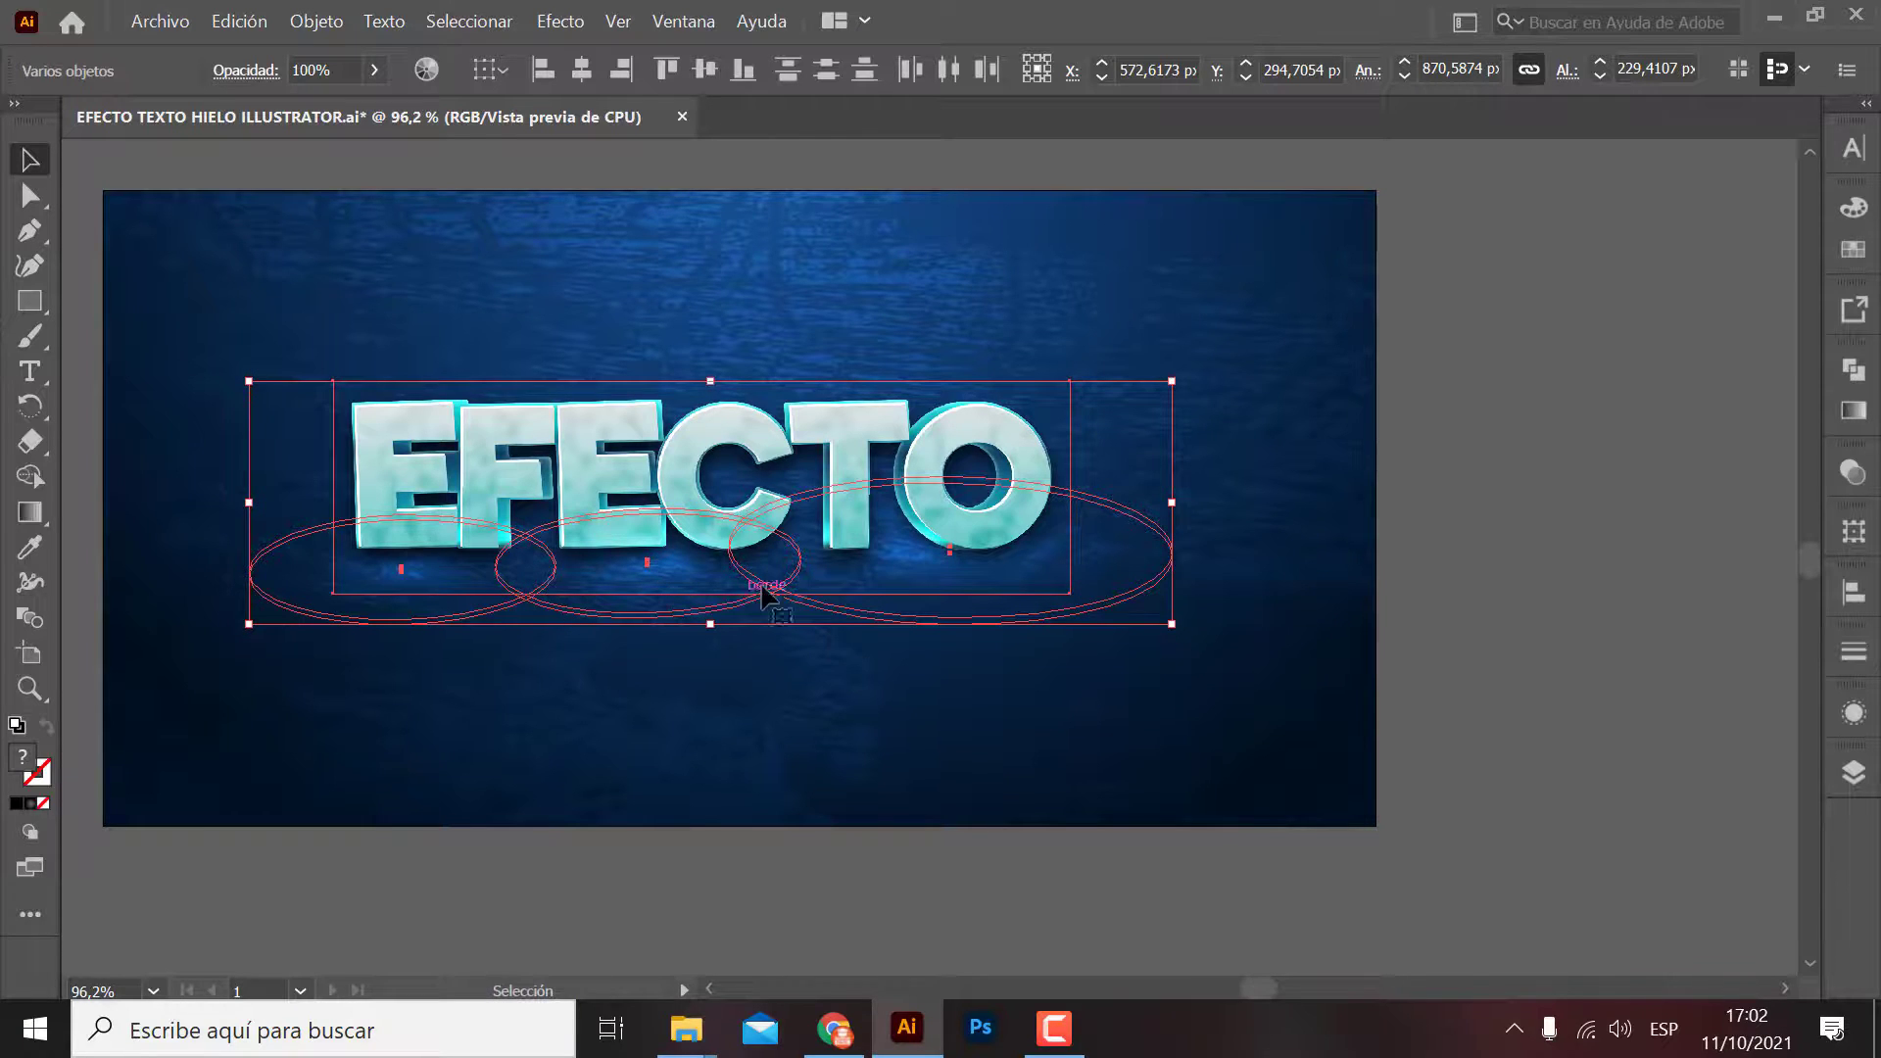
key("ctrl+g")
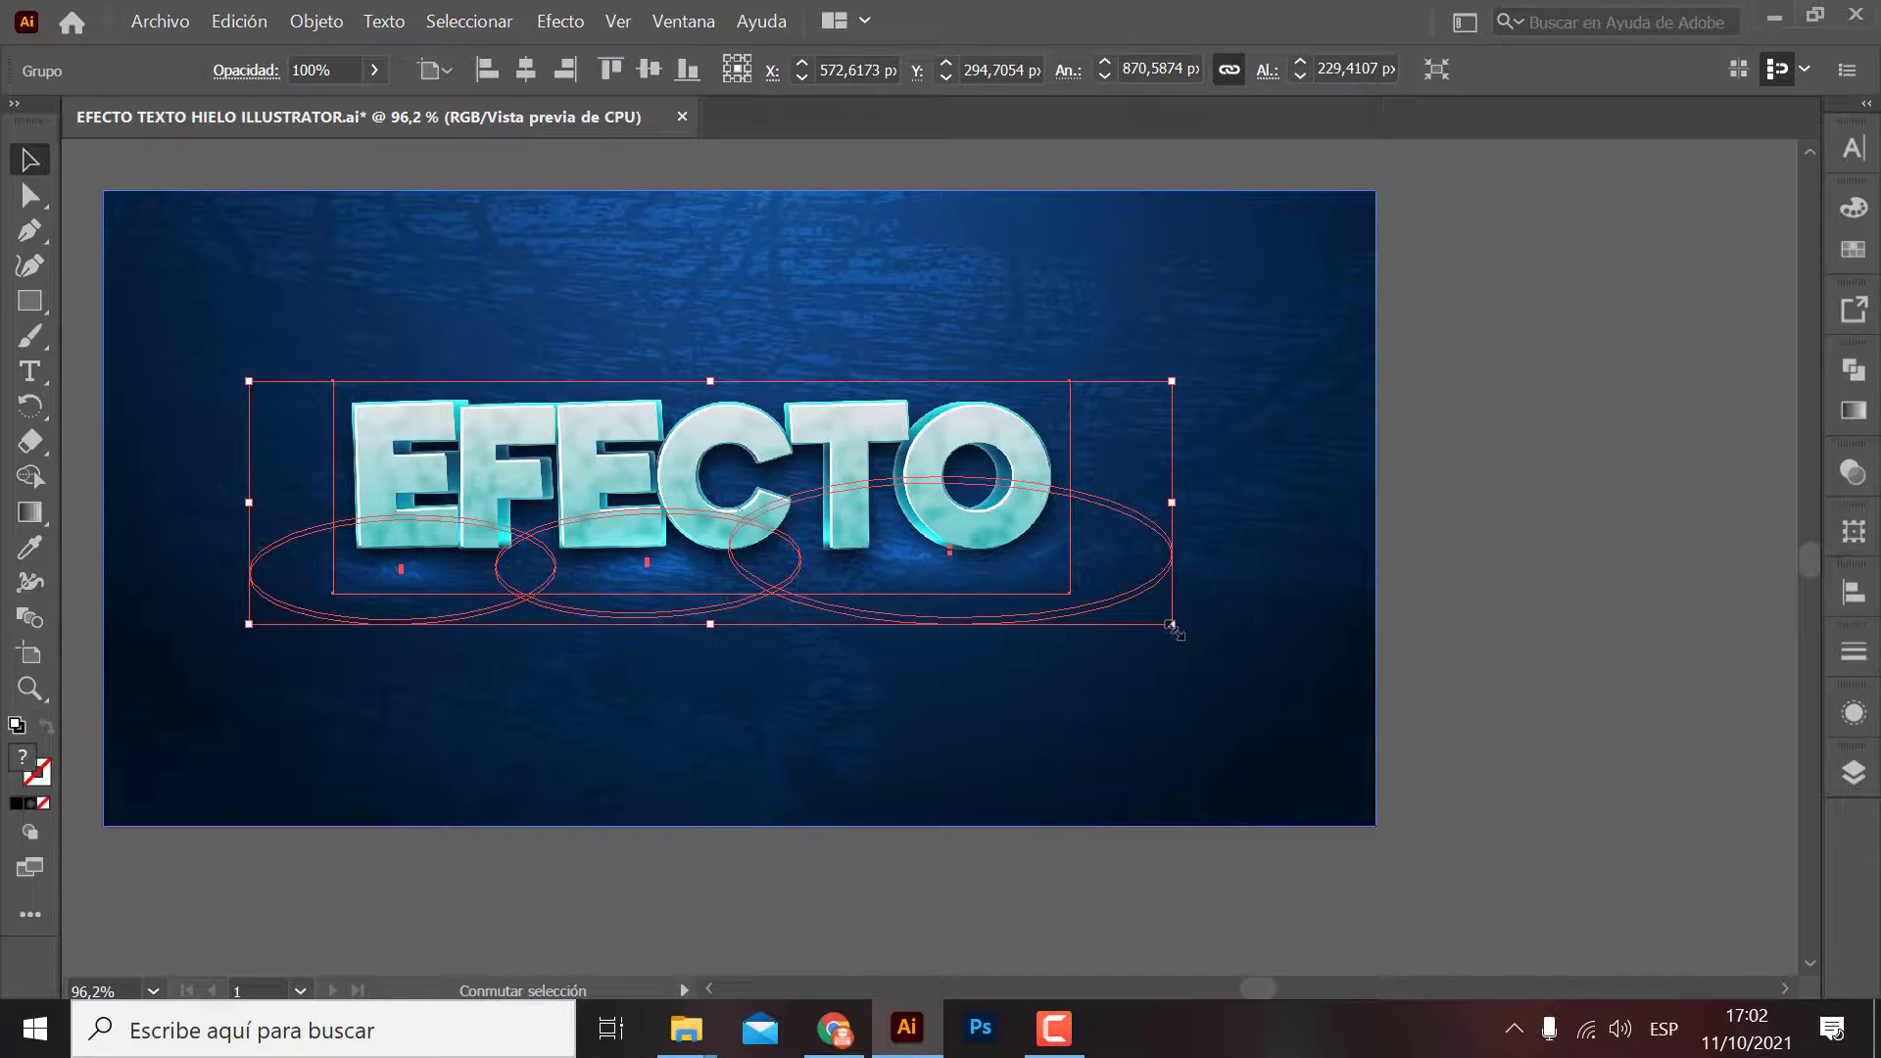
left_click_drag(1173, 625, 1713, 896)
mouse_move(1399, 578)
left_mouse_down()
mouse_move(1261, 537)
mouse_move(1221, 556)
left_mouse_up()
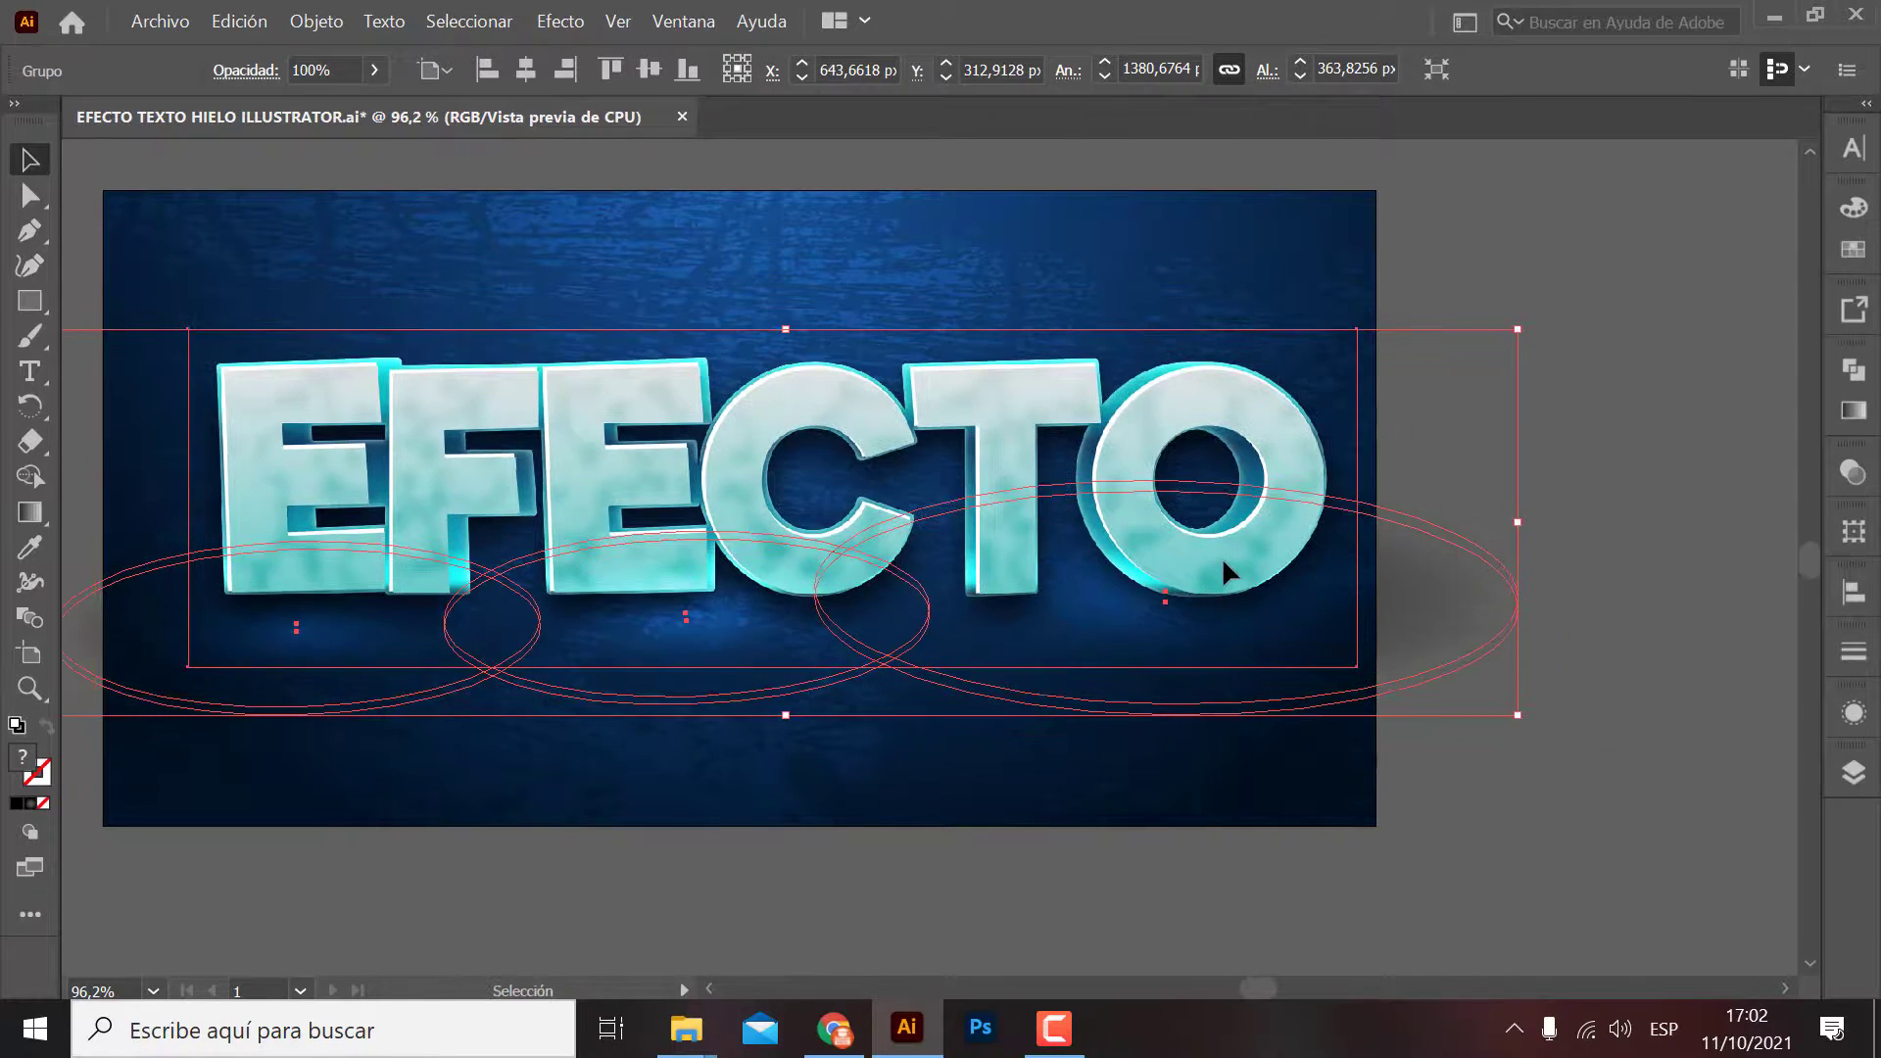
left_click(1630, 562)
key("ctrl+minus")
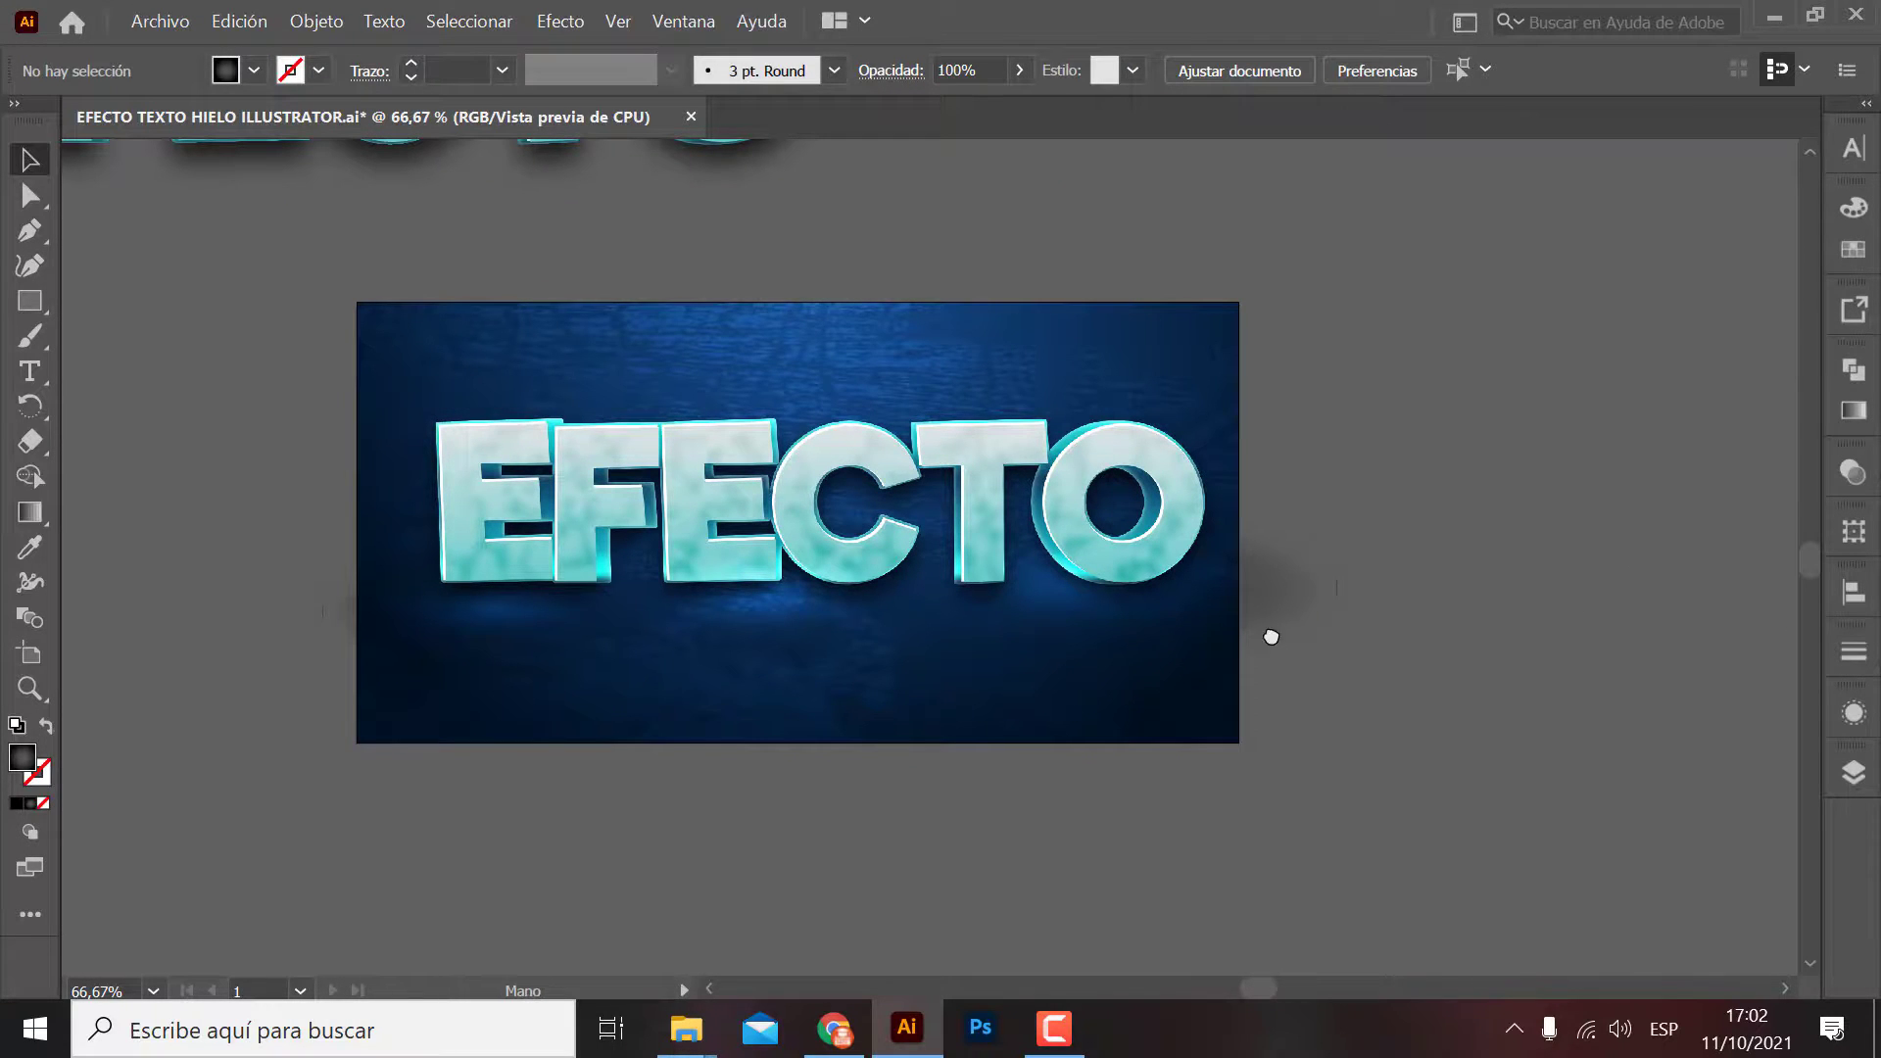
mouse_move(1264, 634)
left_mouse_down()
mouse_move(1395, 730)
mouse_move(1231, 710)
left_mouse_up()
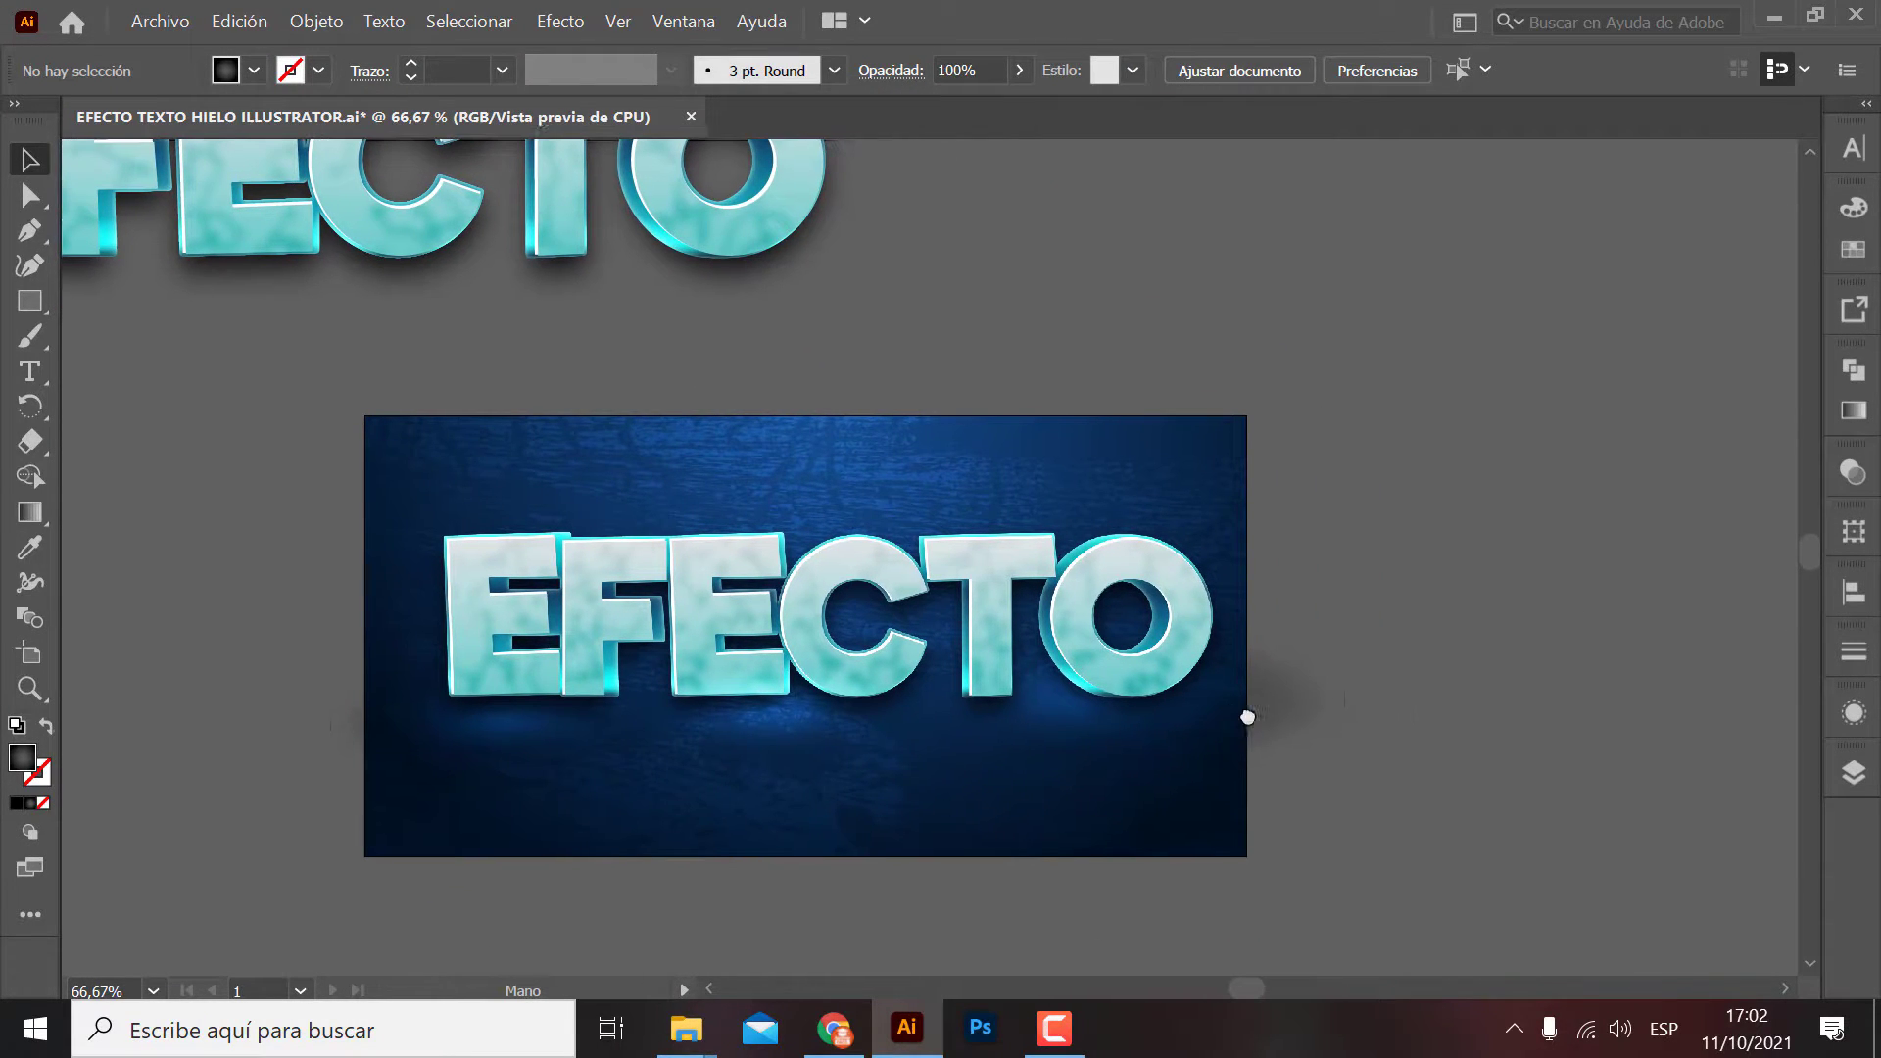